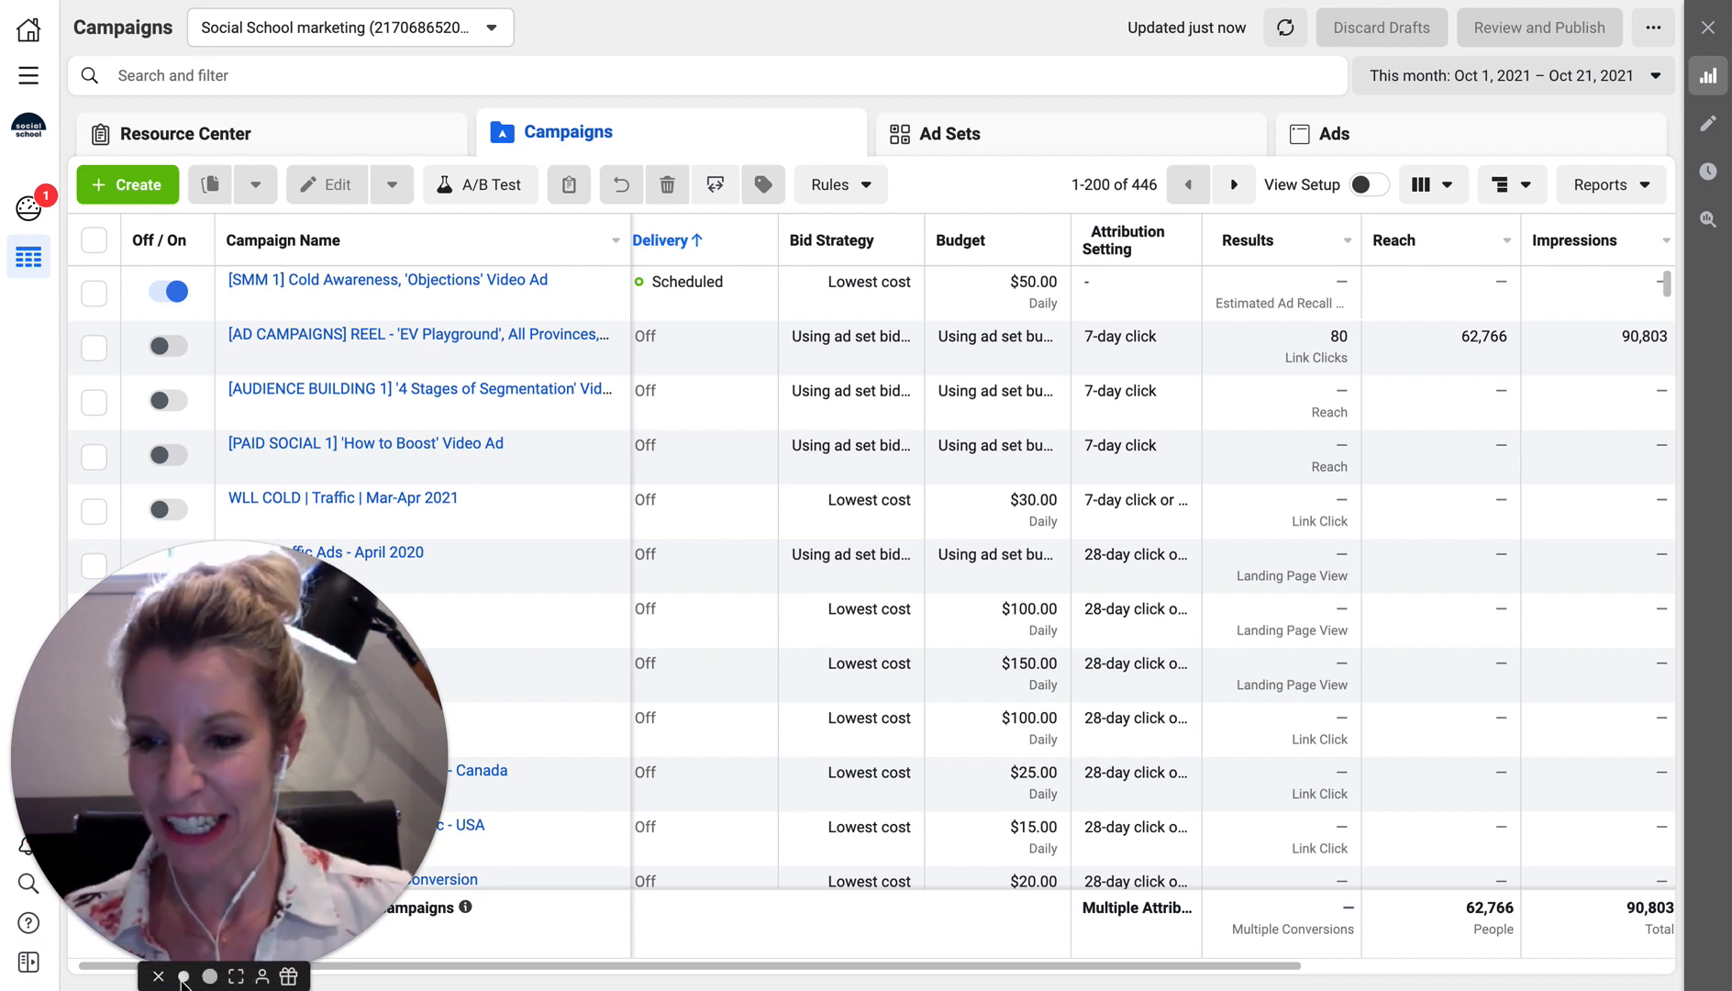
click(184, 977)
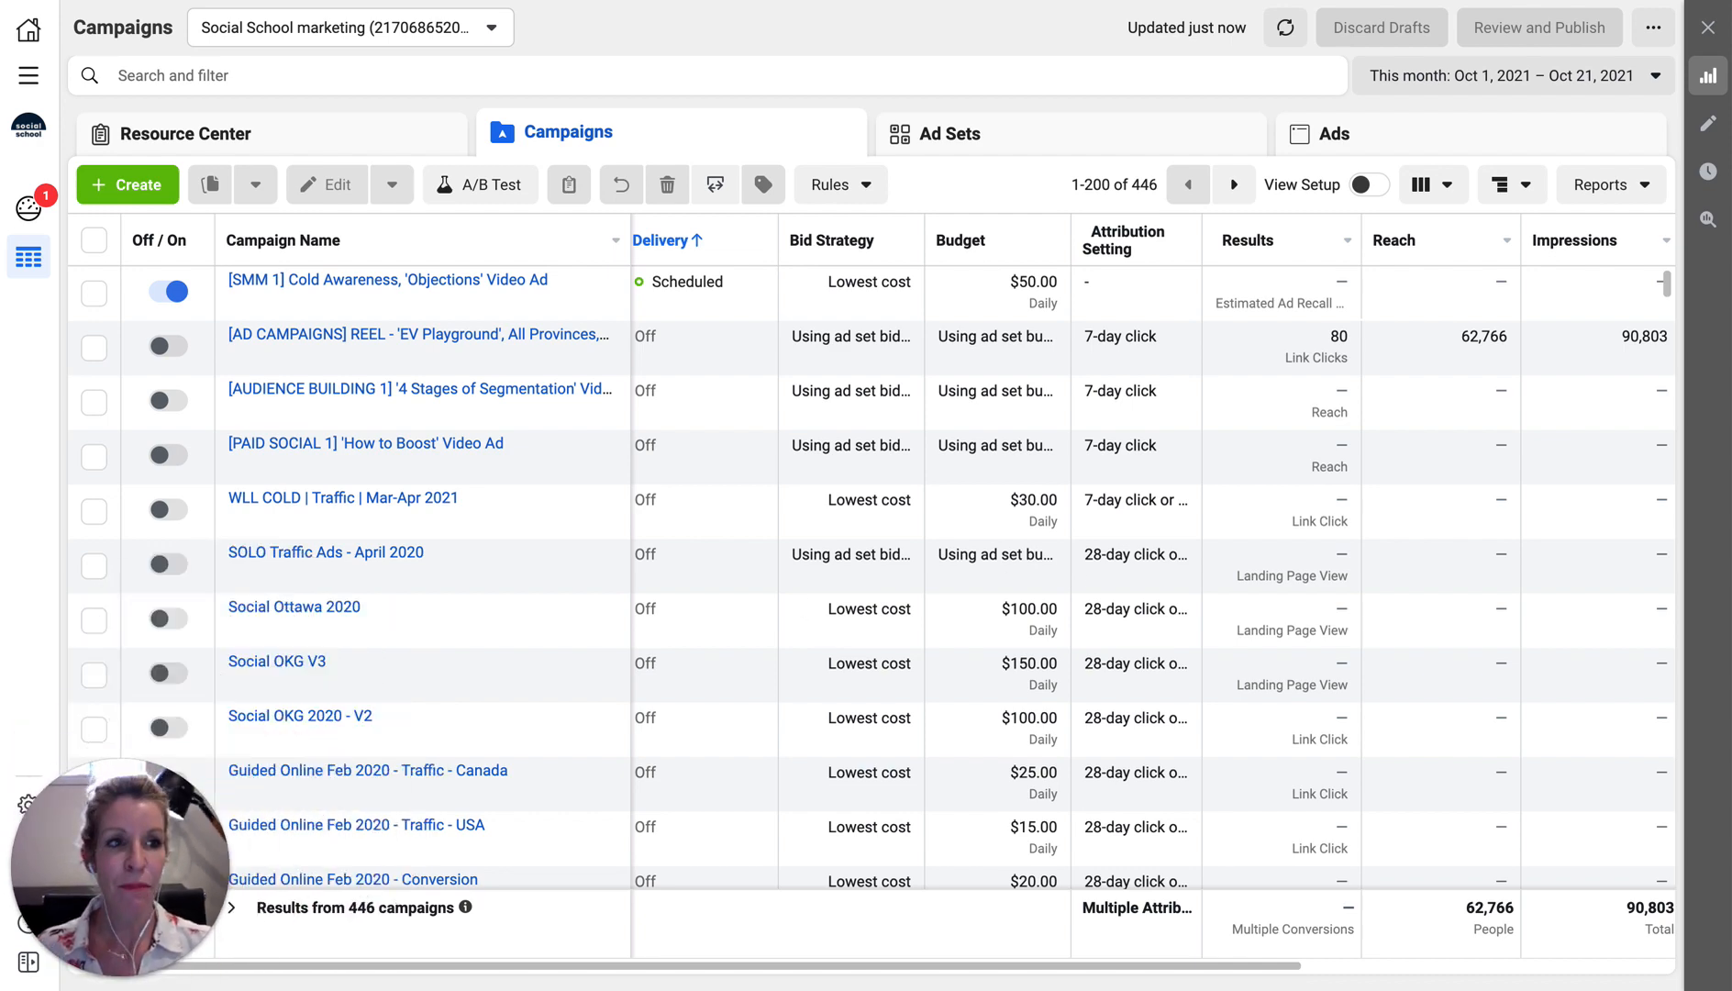
Switch to Finder, view the image files in the "SMM 2 - Meet the Instructors carousel" folder, and close the window.
key(super+Tab)
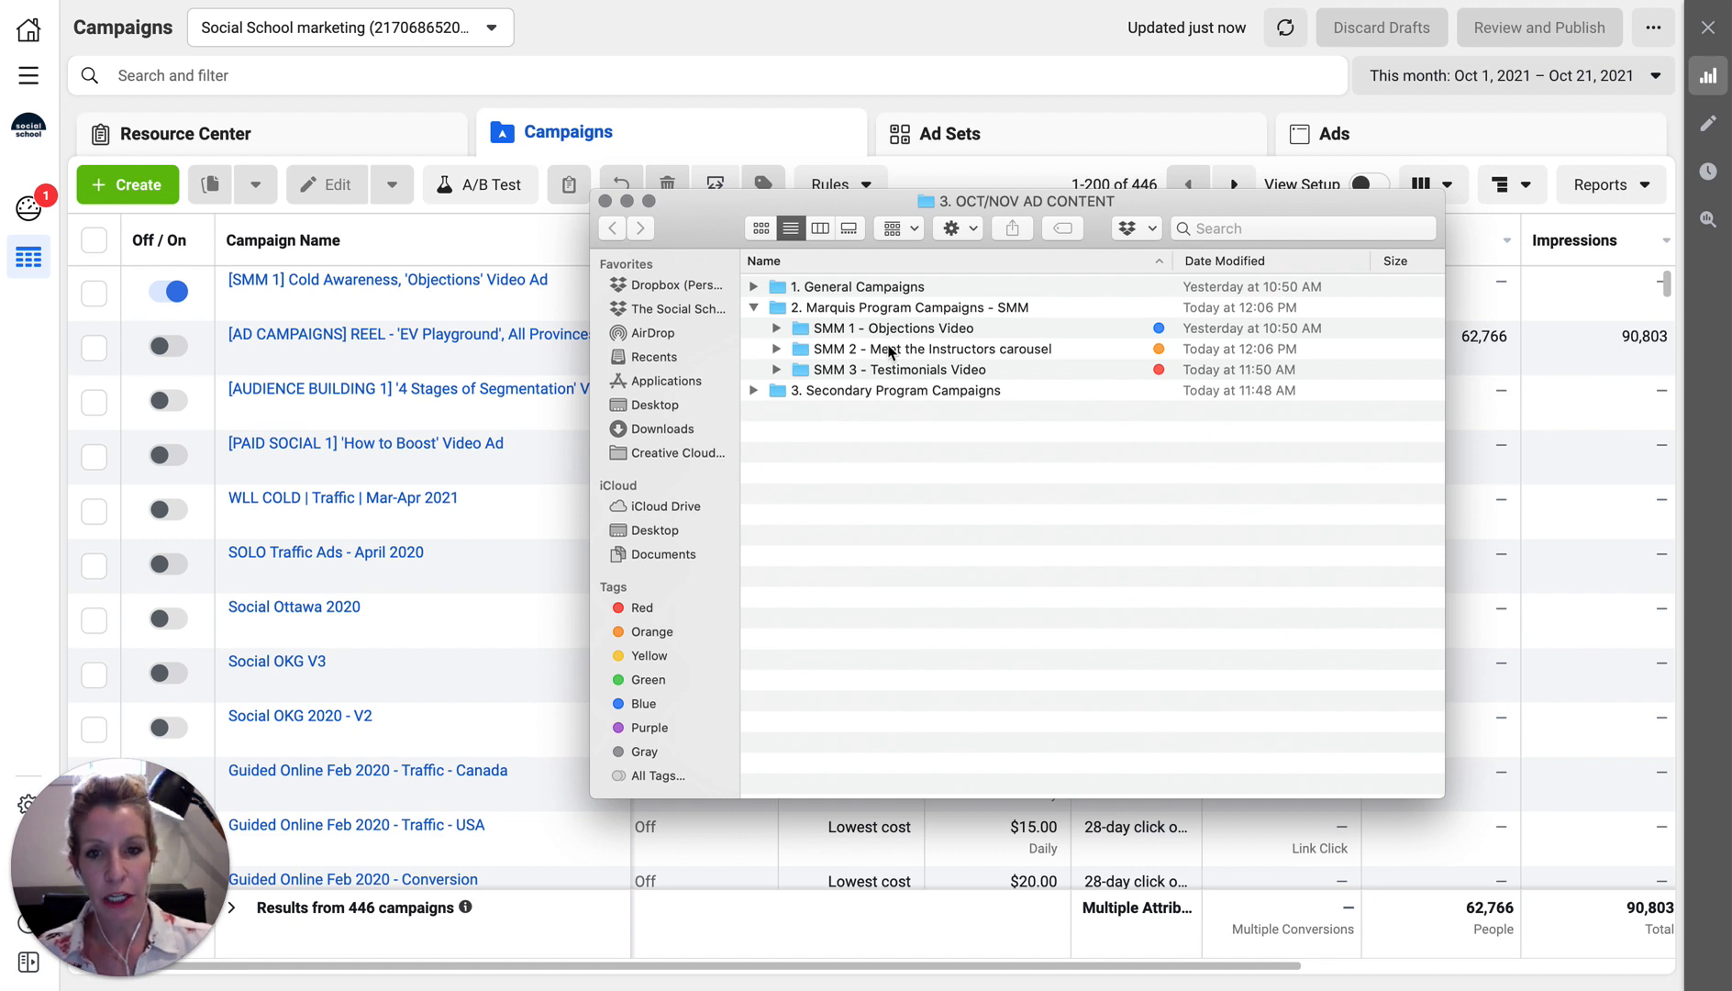
click(776, 350)
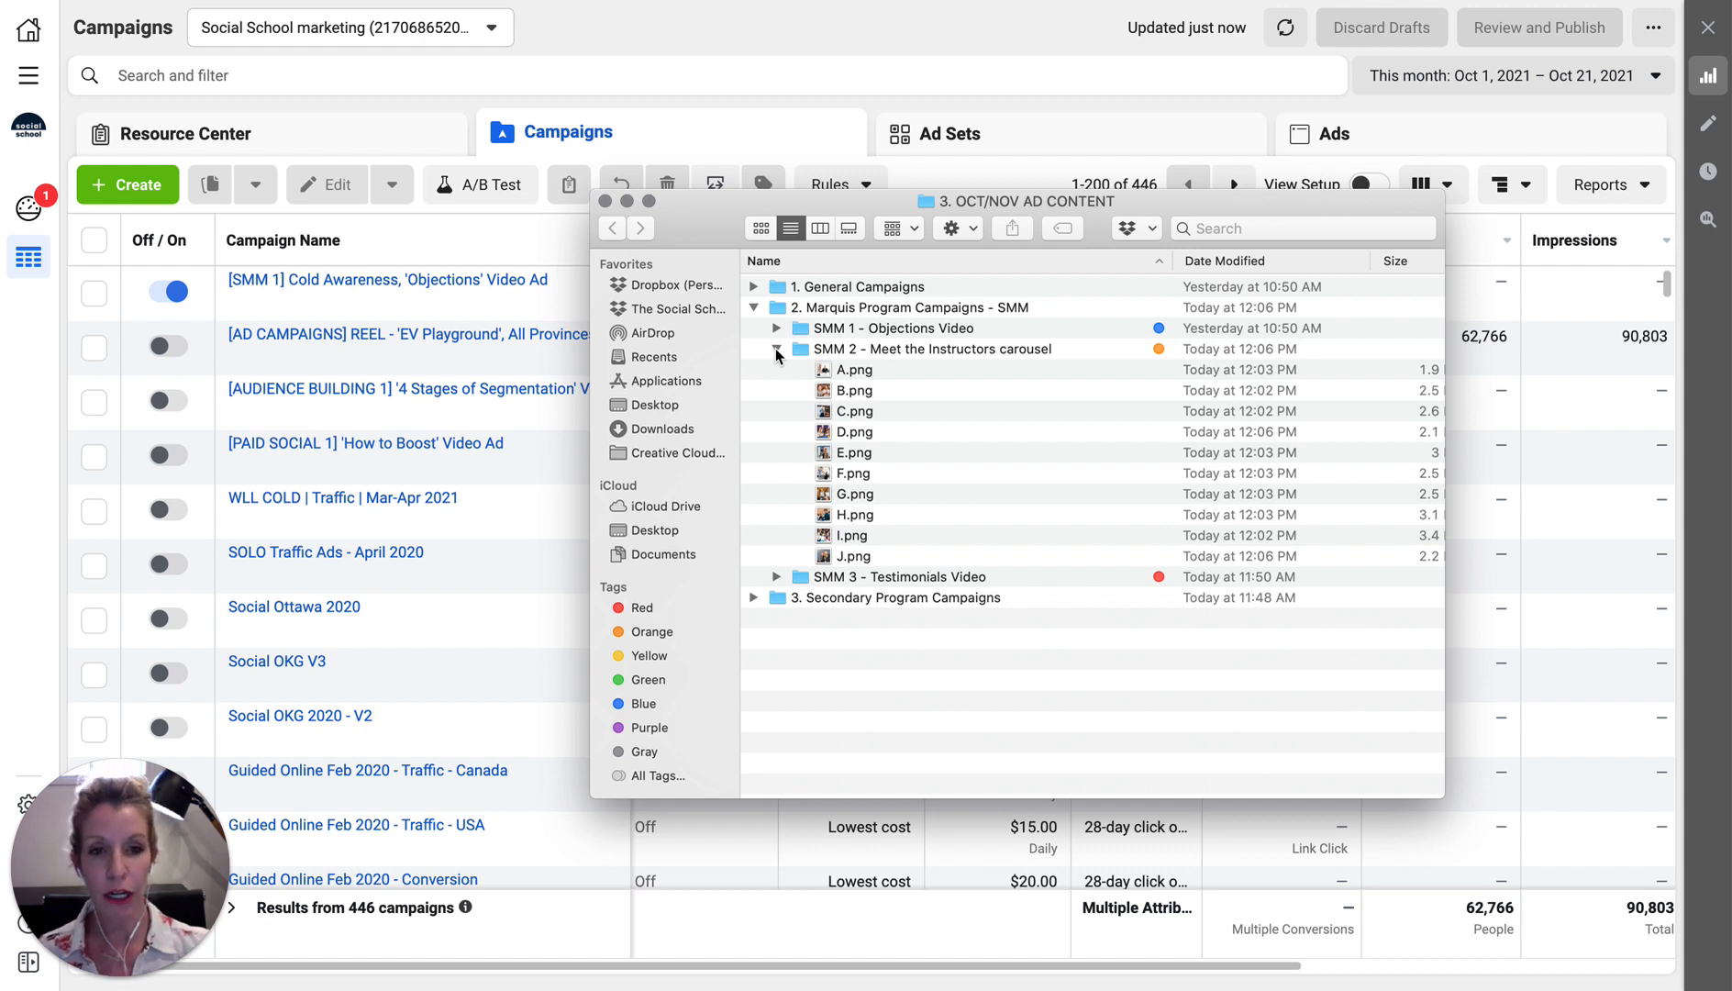
click(754, 308)
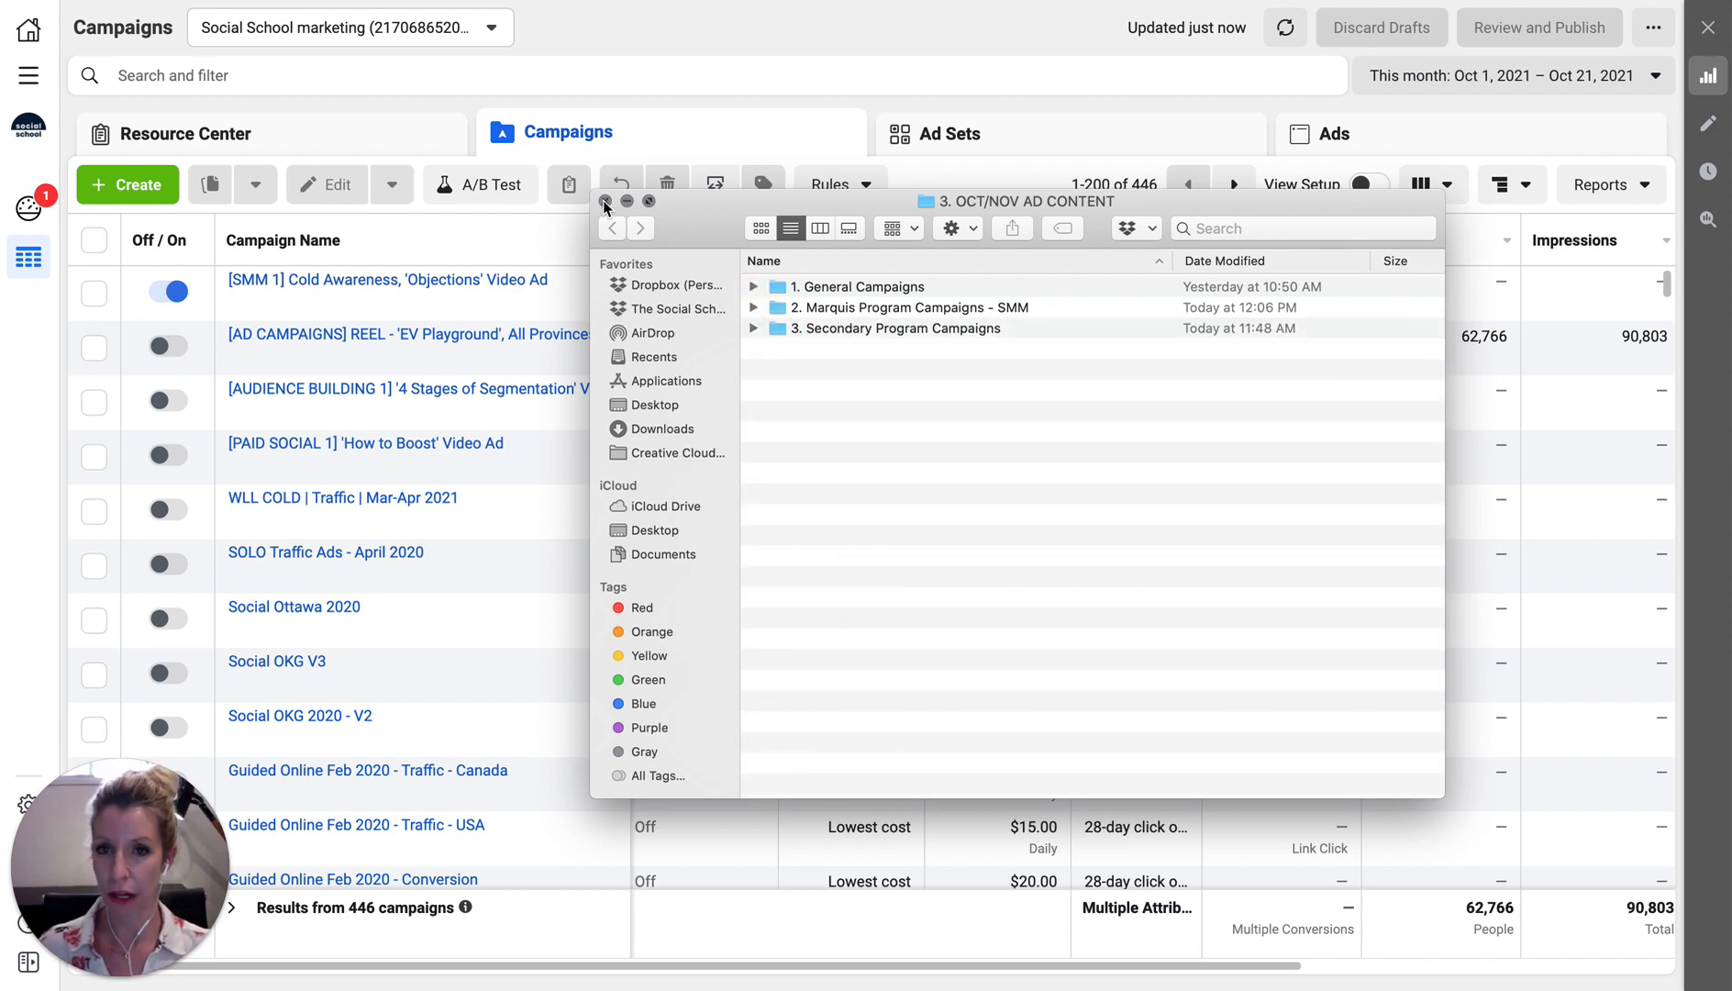
click(605, 201)
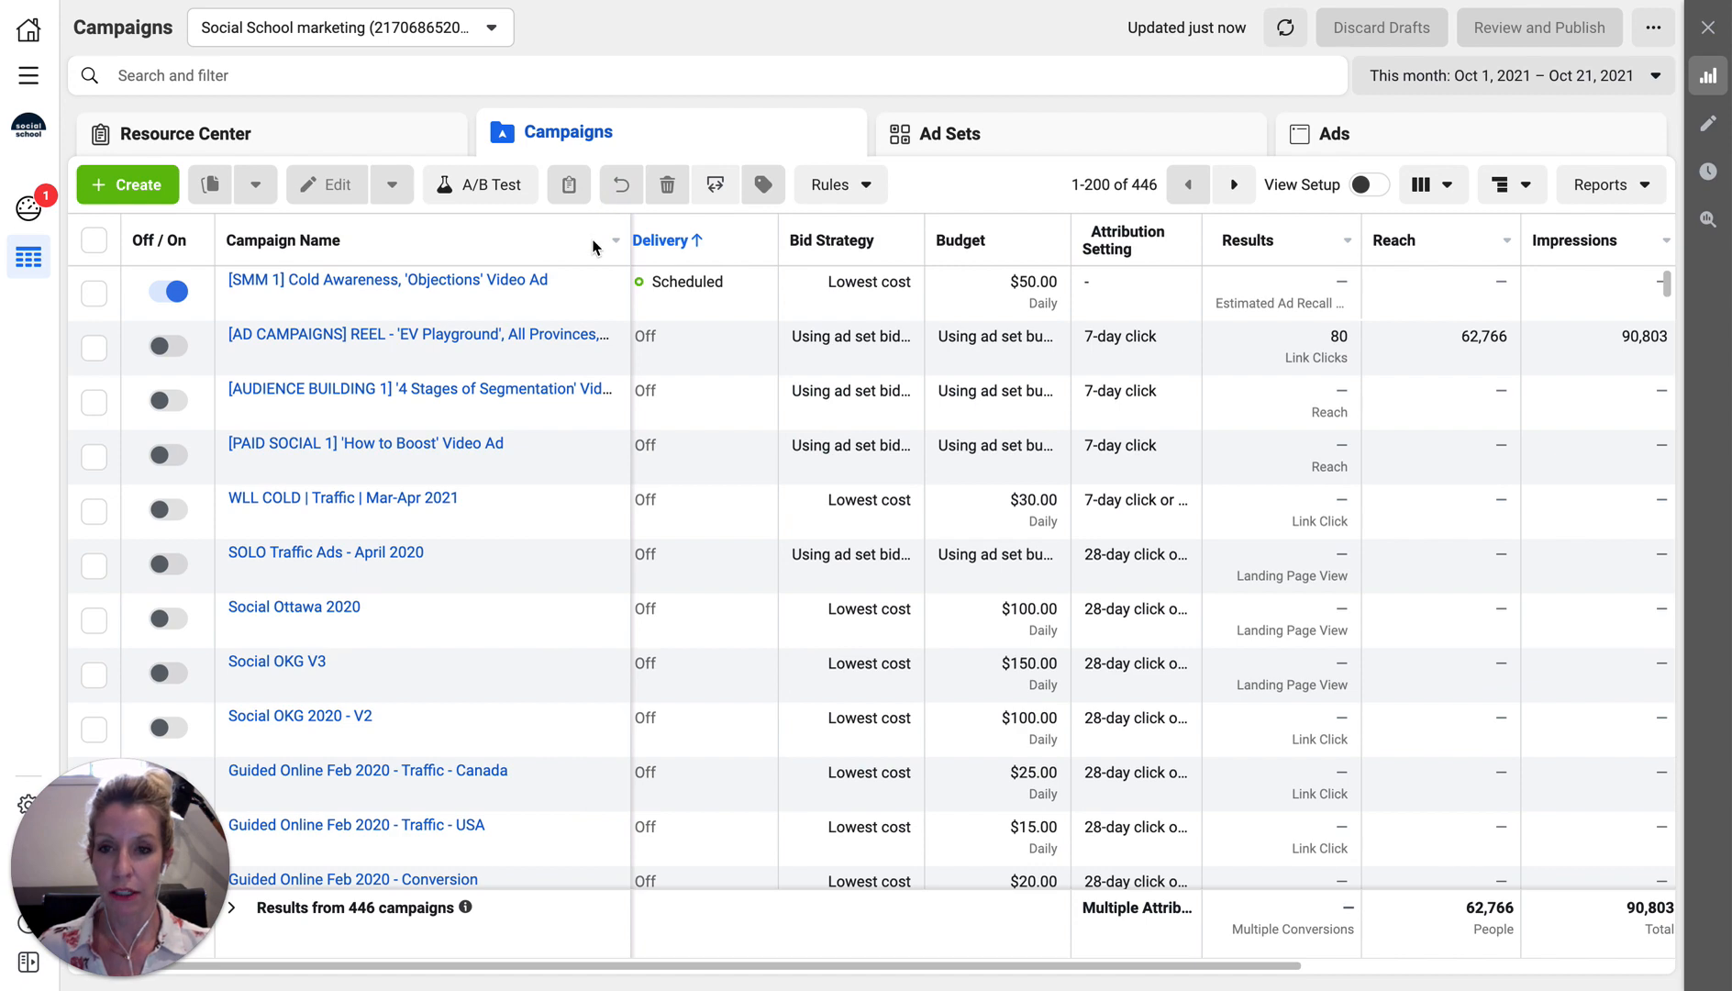
Start creating a new campaign with the Traffic objective.
click(128, 181)
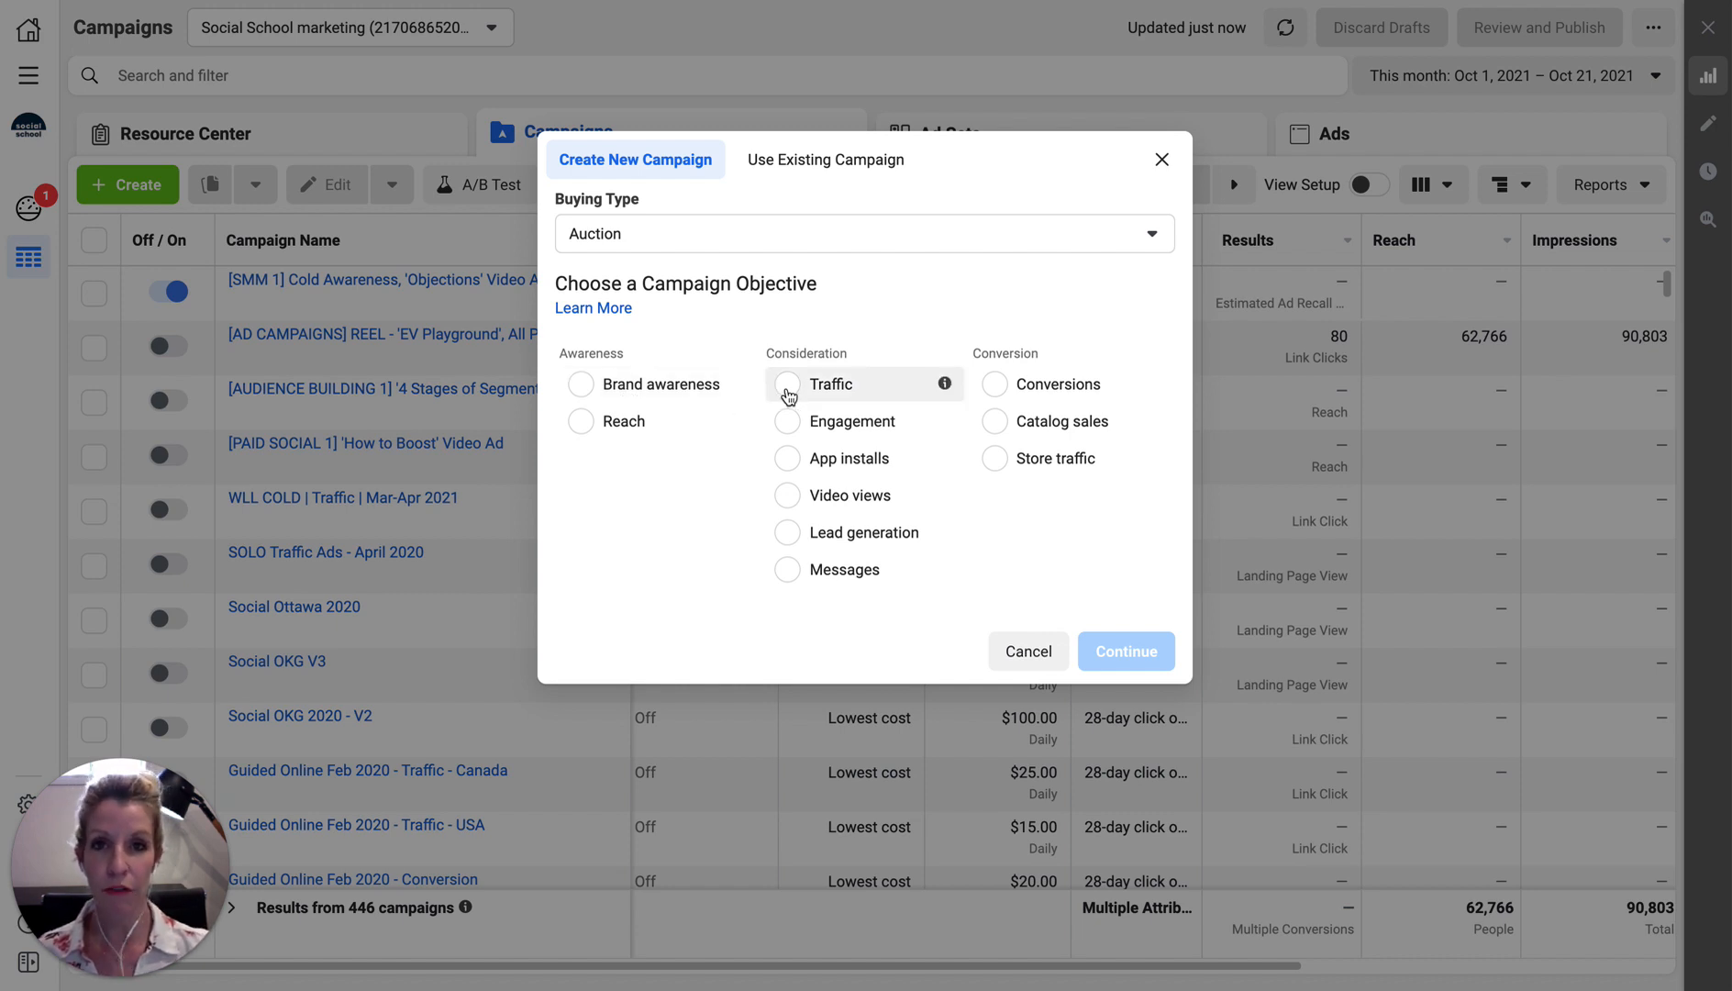
click(788, 386)
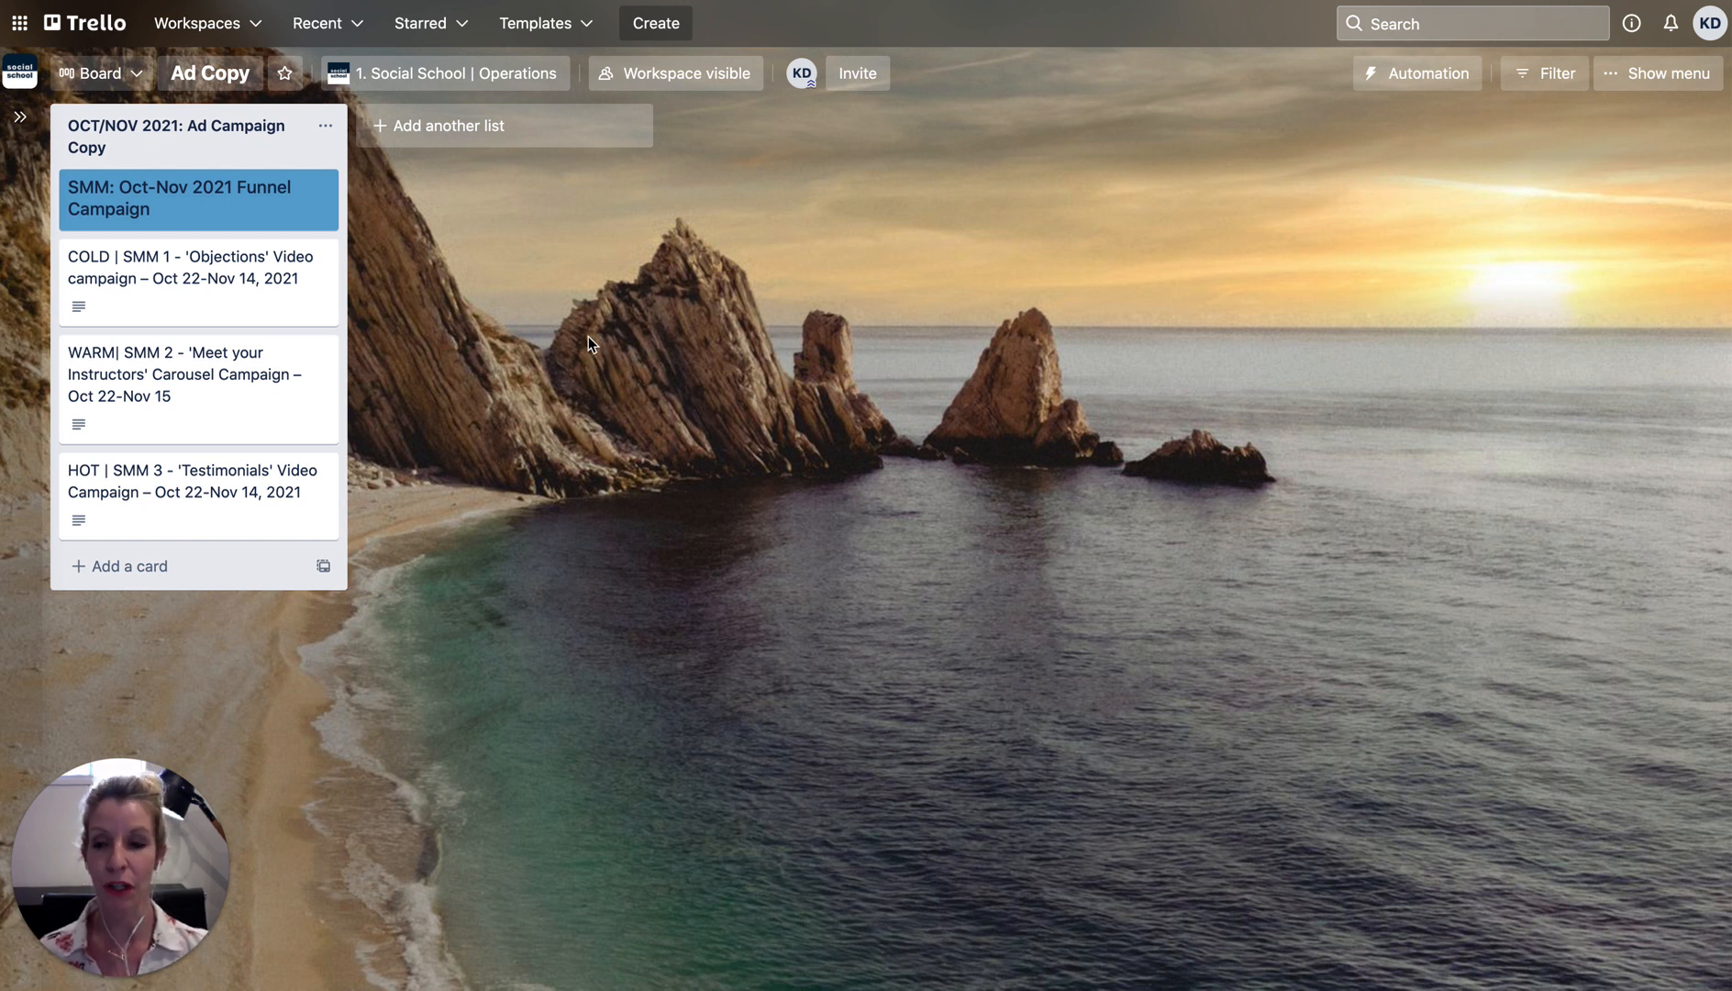
Switch to Trello and copy the campaign name from the description of the WARM SMM 2 'Meet your Instructors' carousel card.
click(108, 382)
click(716, 683)
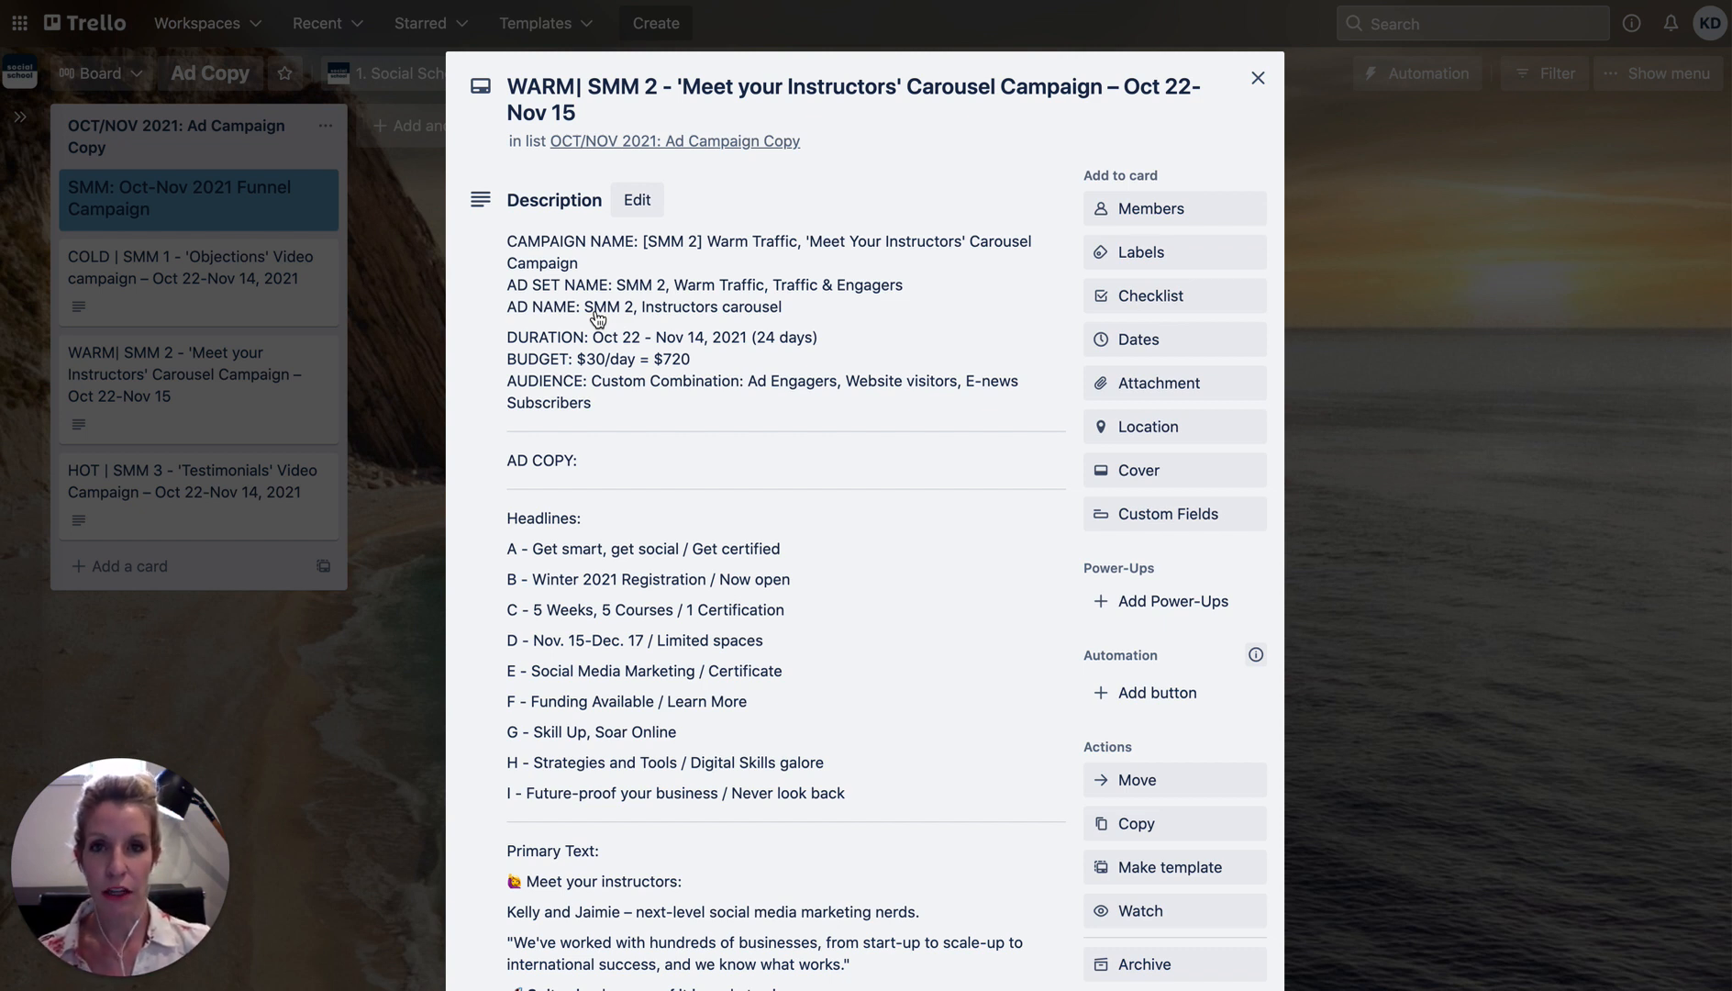
click(644, 245)
click(647, 245)
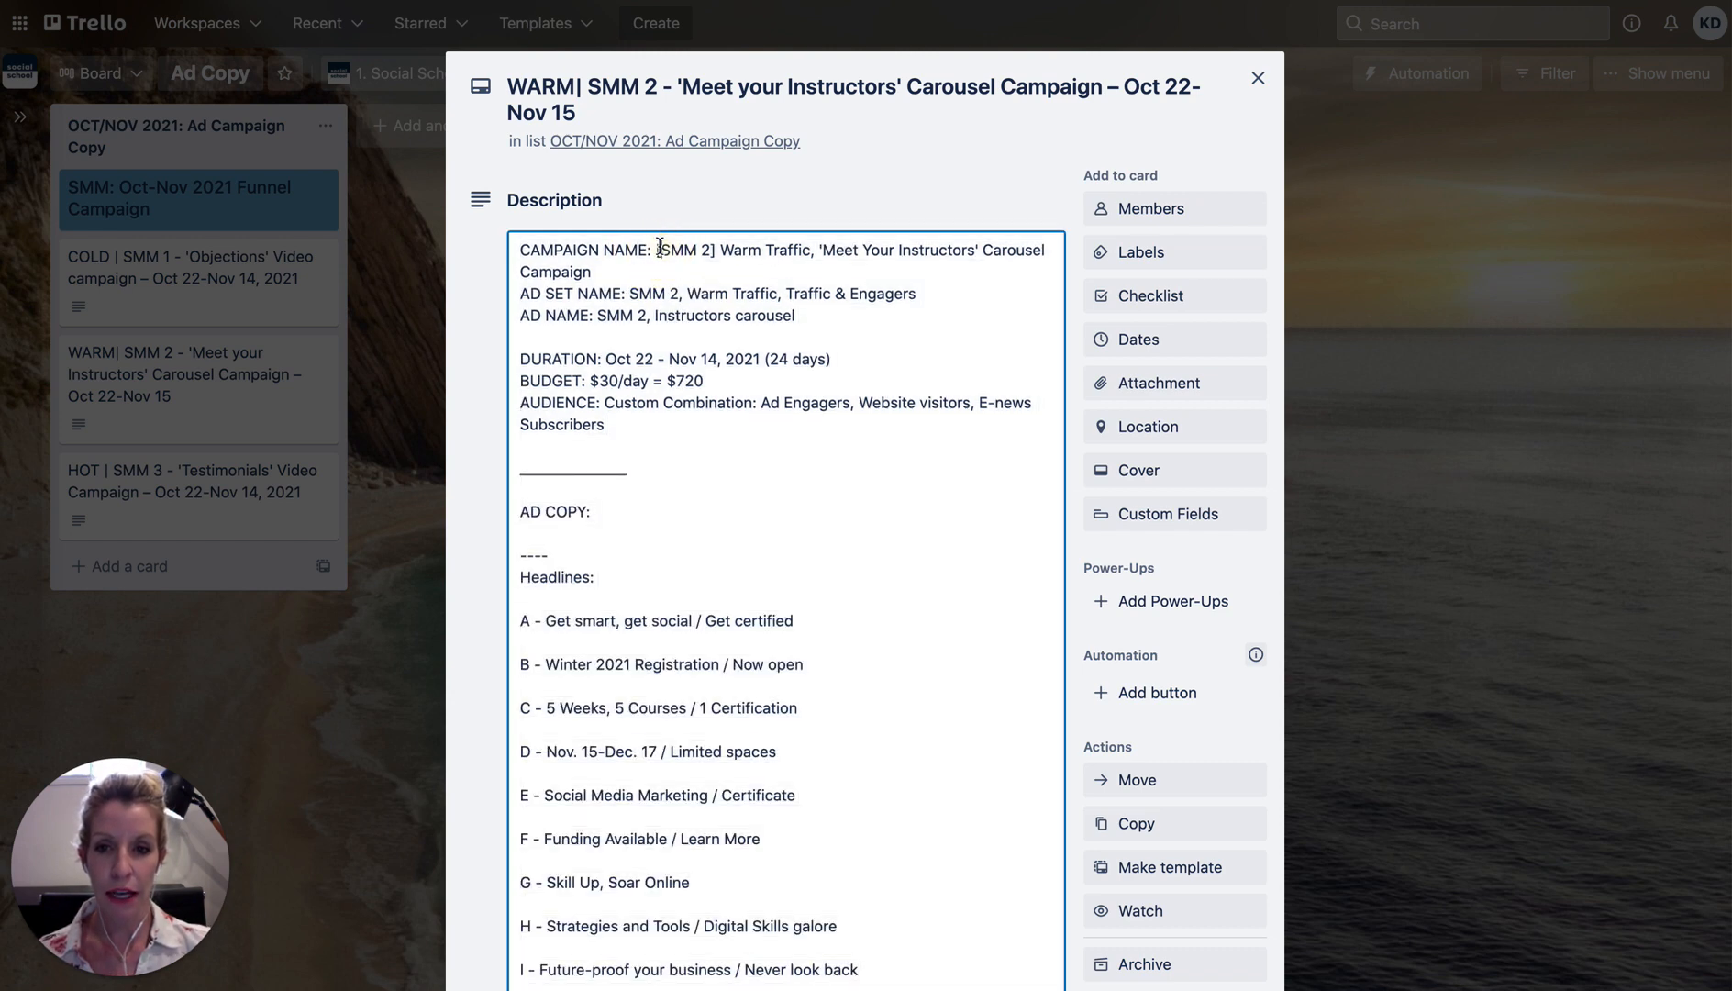
drag(655, 249, 657, 266)
key(ctrl+c)
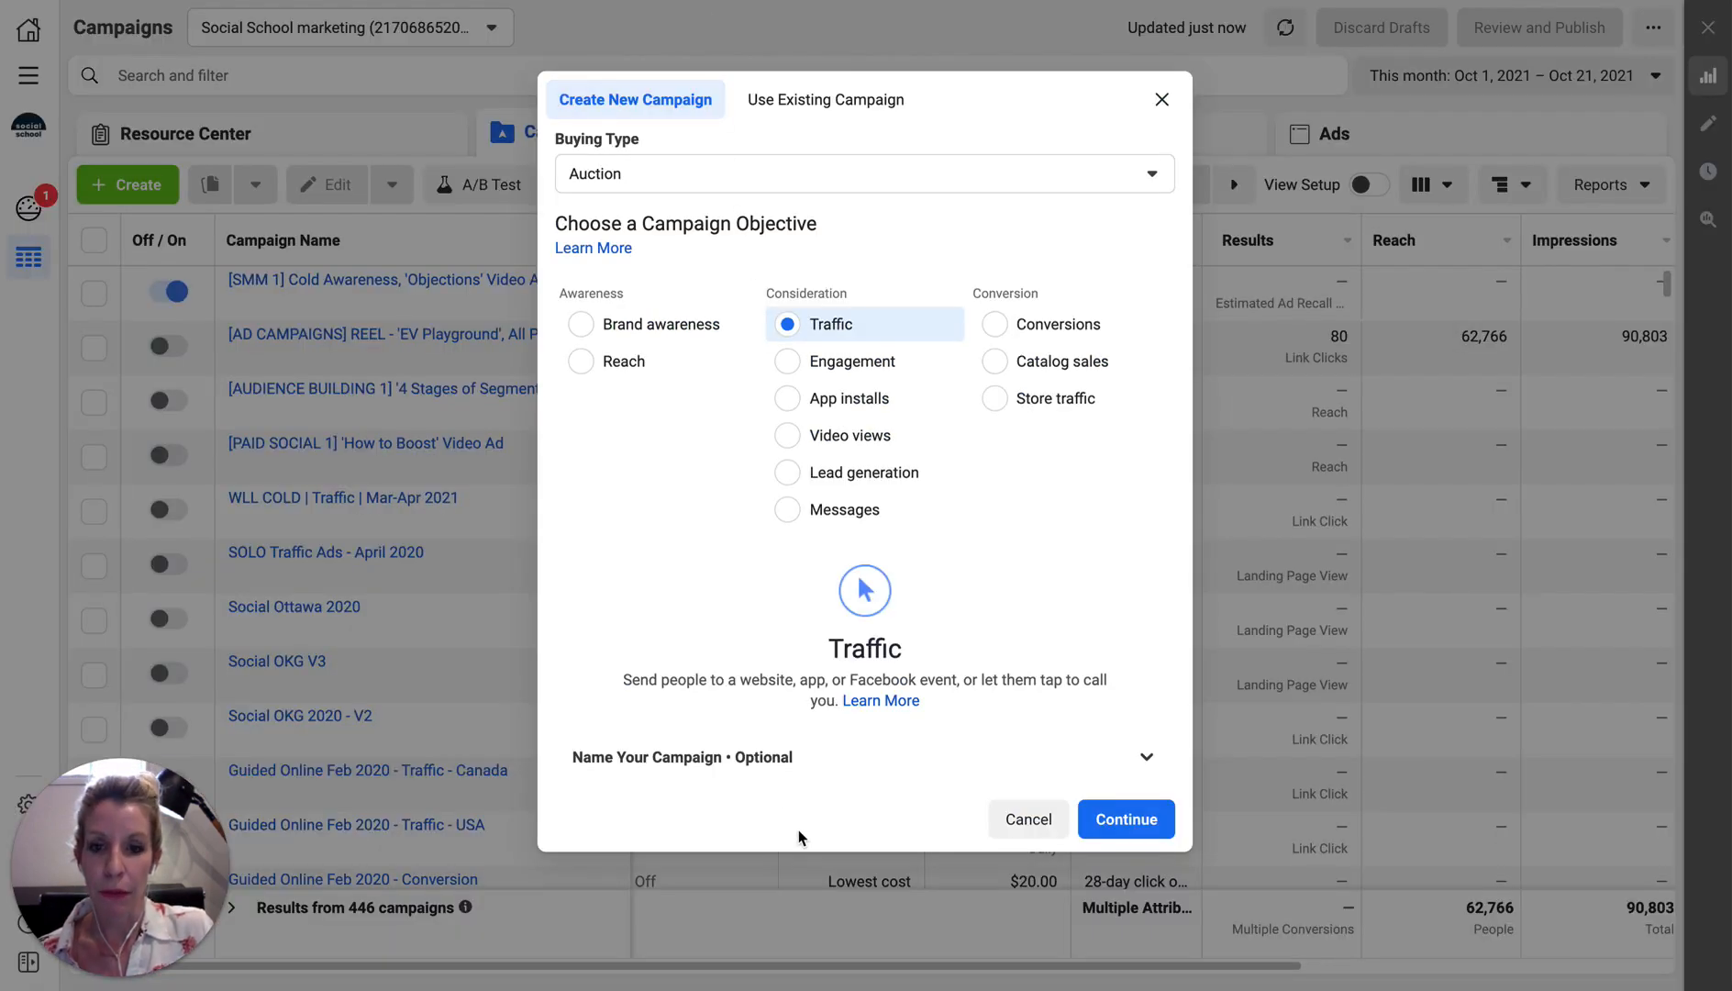
Back in Ads Manager, name the campaign "[SMM 2] Warm Traffic, 'Meet Your Instructors' Carousel Campaign" and create its draft.
click(716, 761)
click(719, 852)
key(ctrl+v)
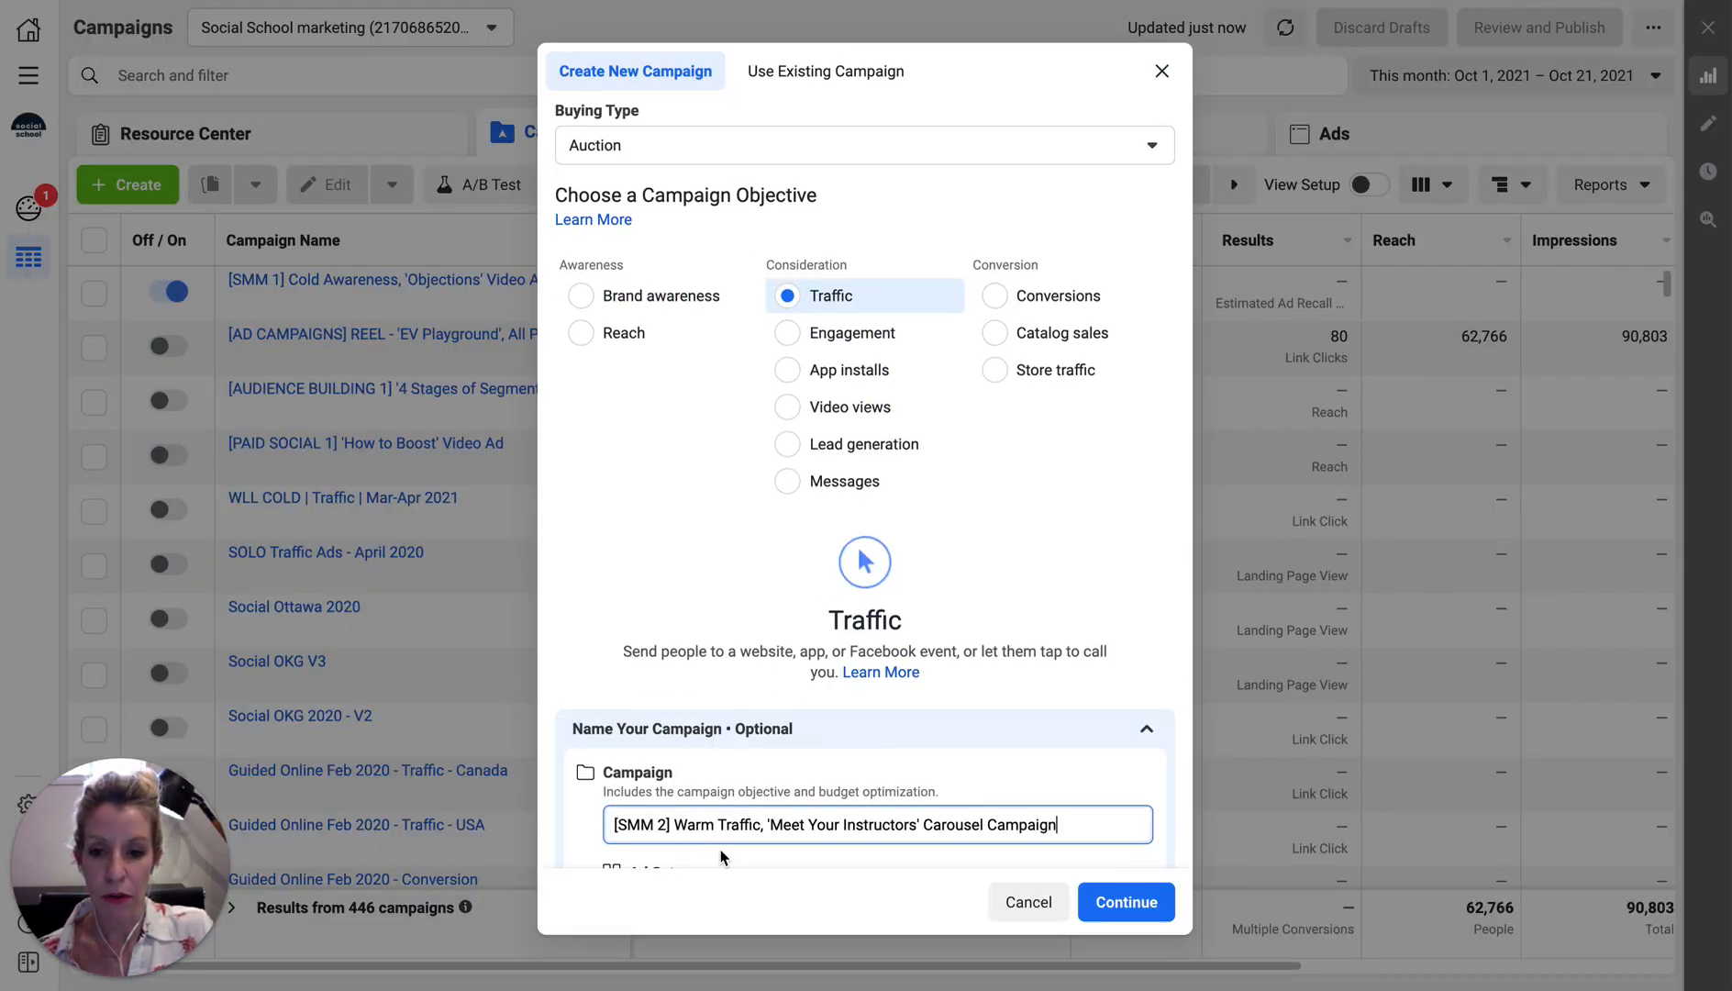
scroll(662, 741, down, 3)
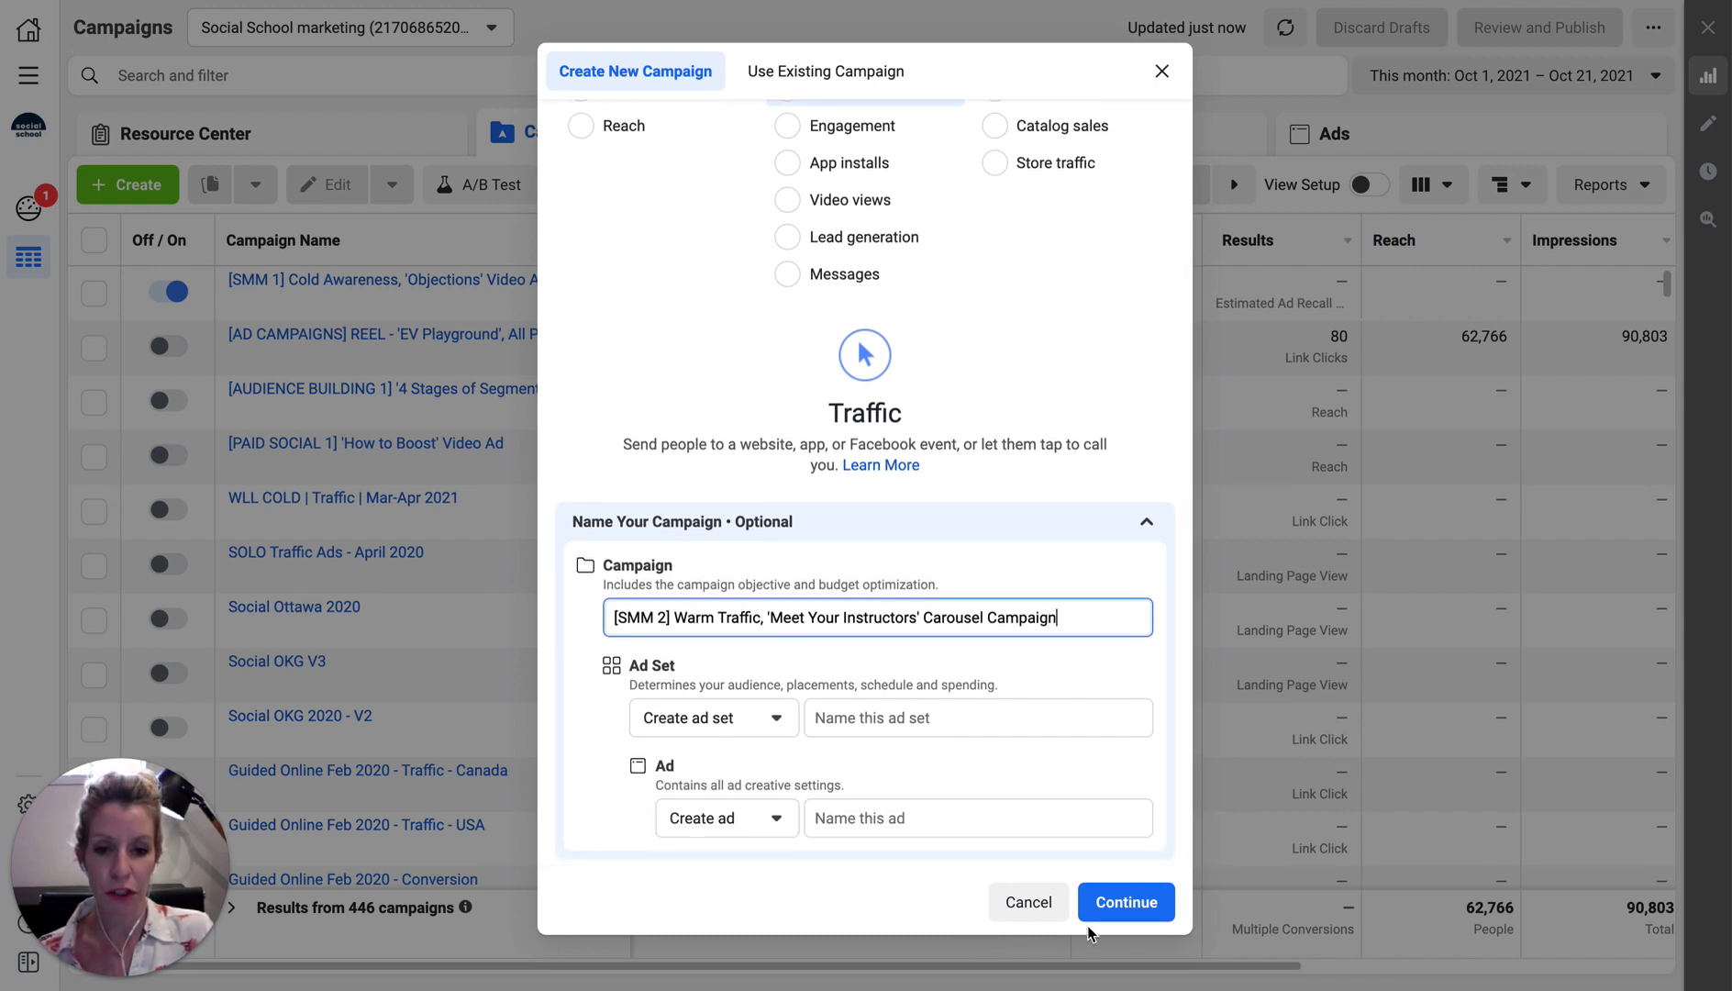
click(1125, 903)
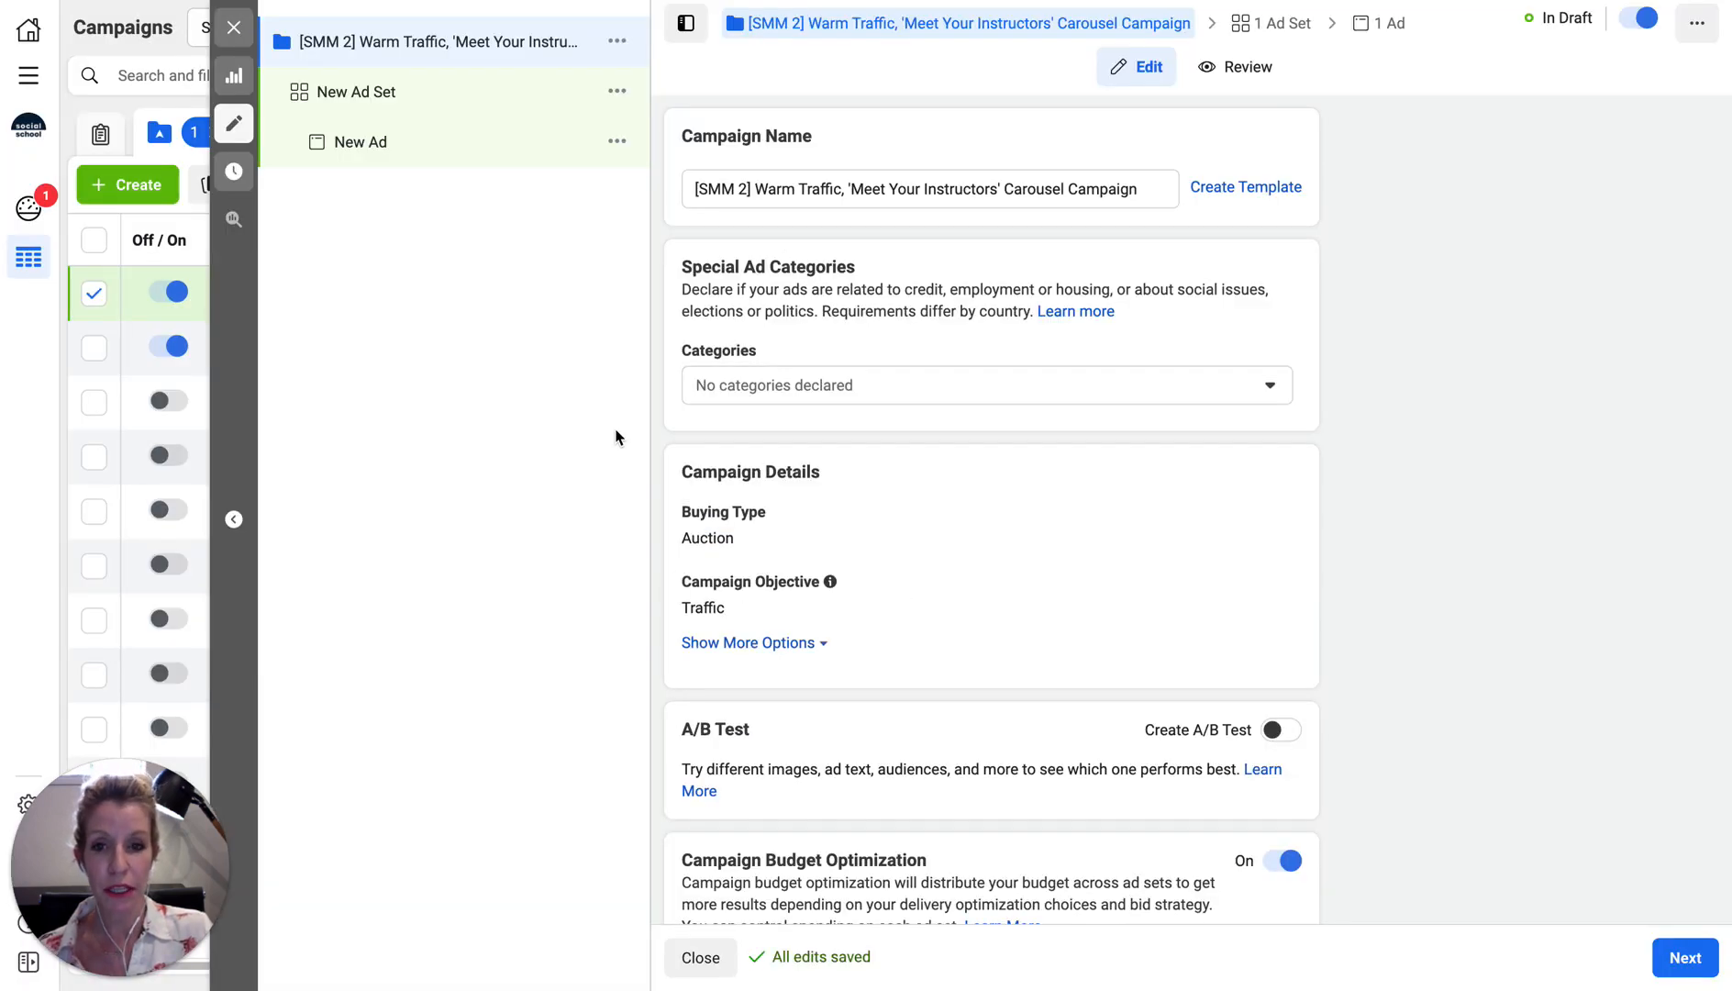
Leave the special ad categories undeclared, set the campaign's daily budget to $30.00 CAD and continue to the ad set.
click(730, 385)
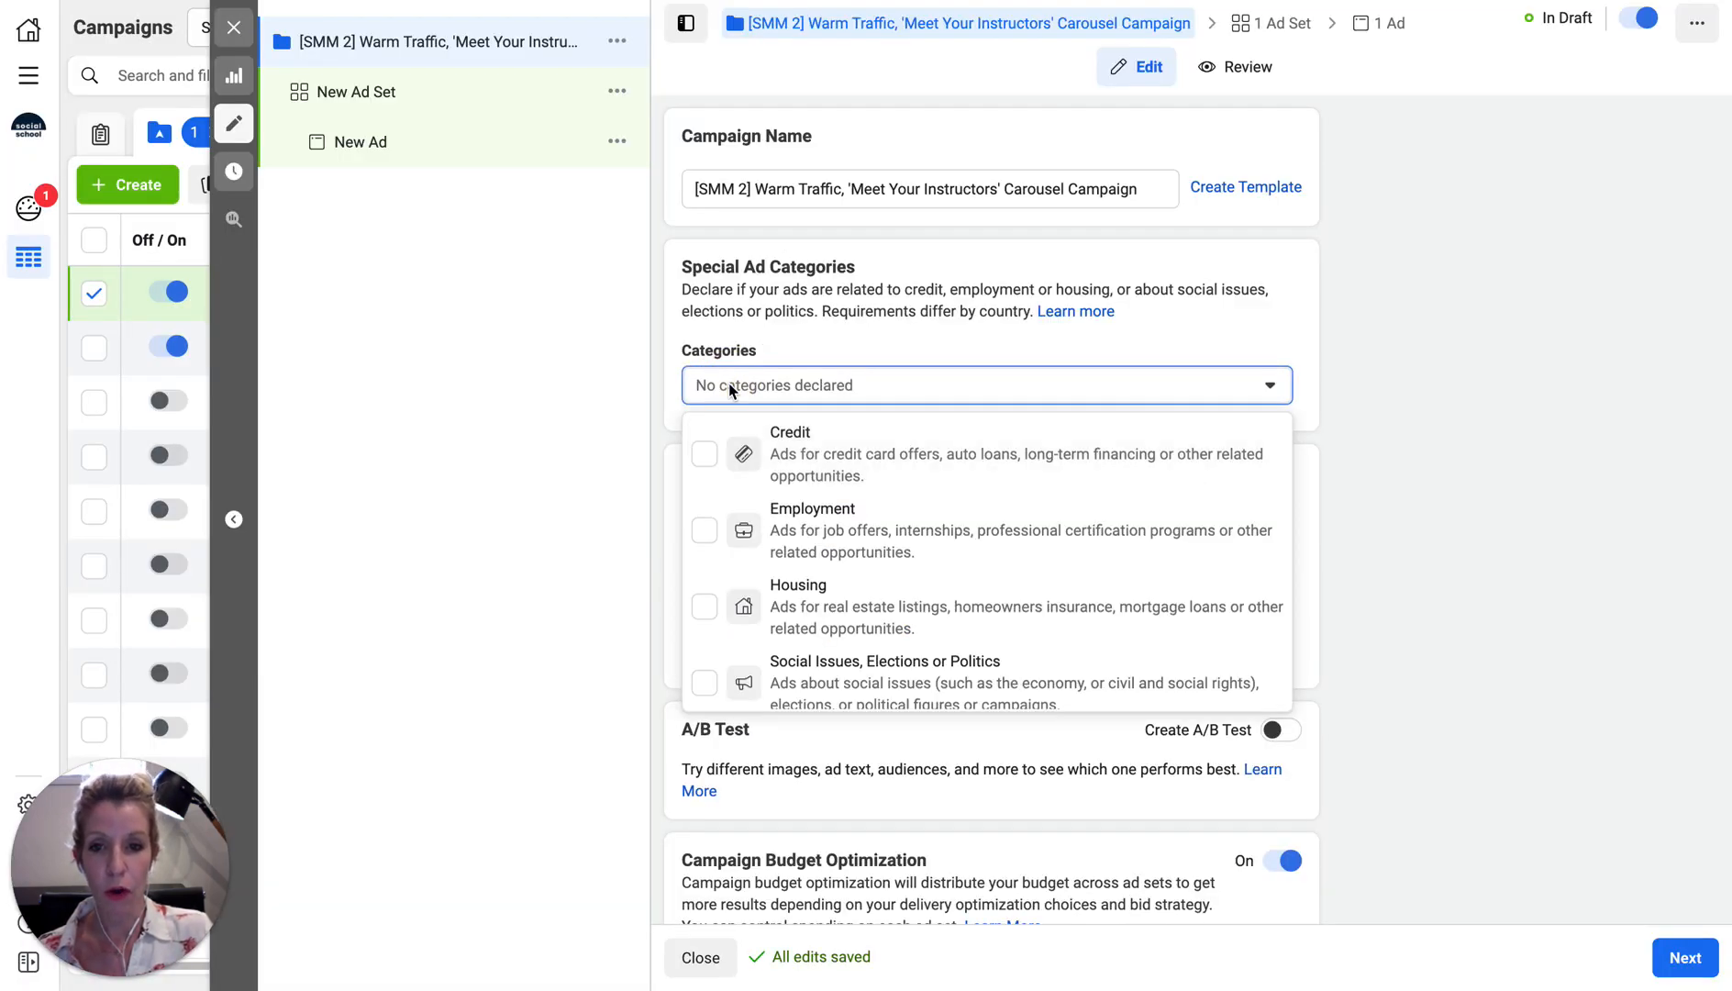
click(728, 382)
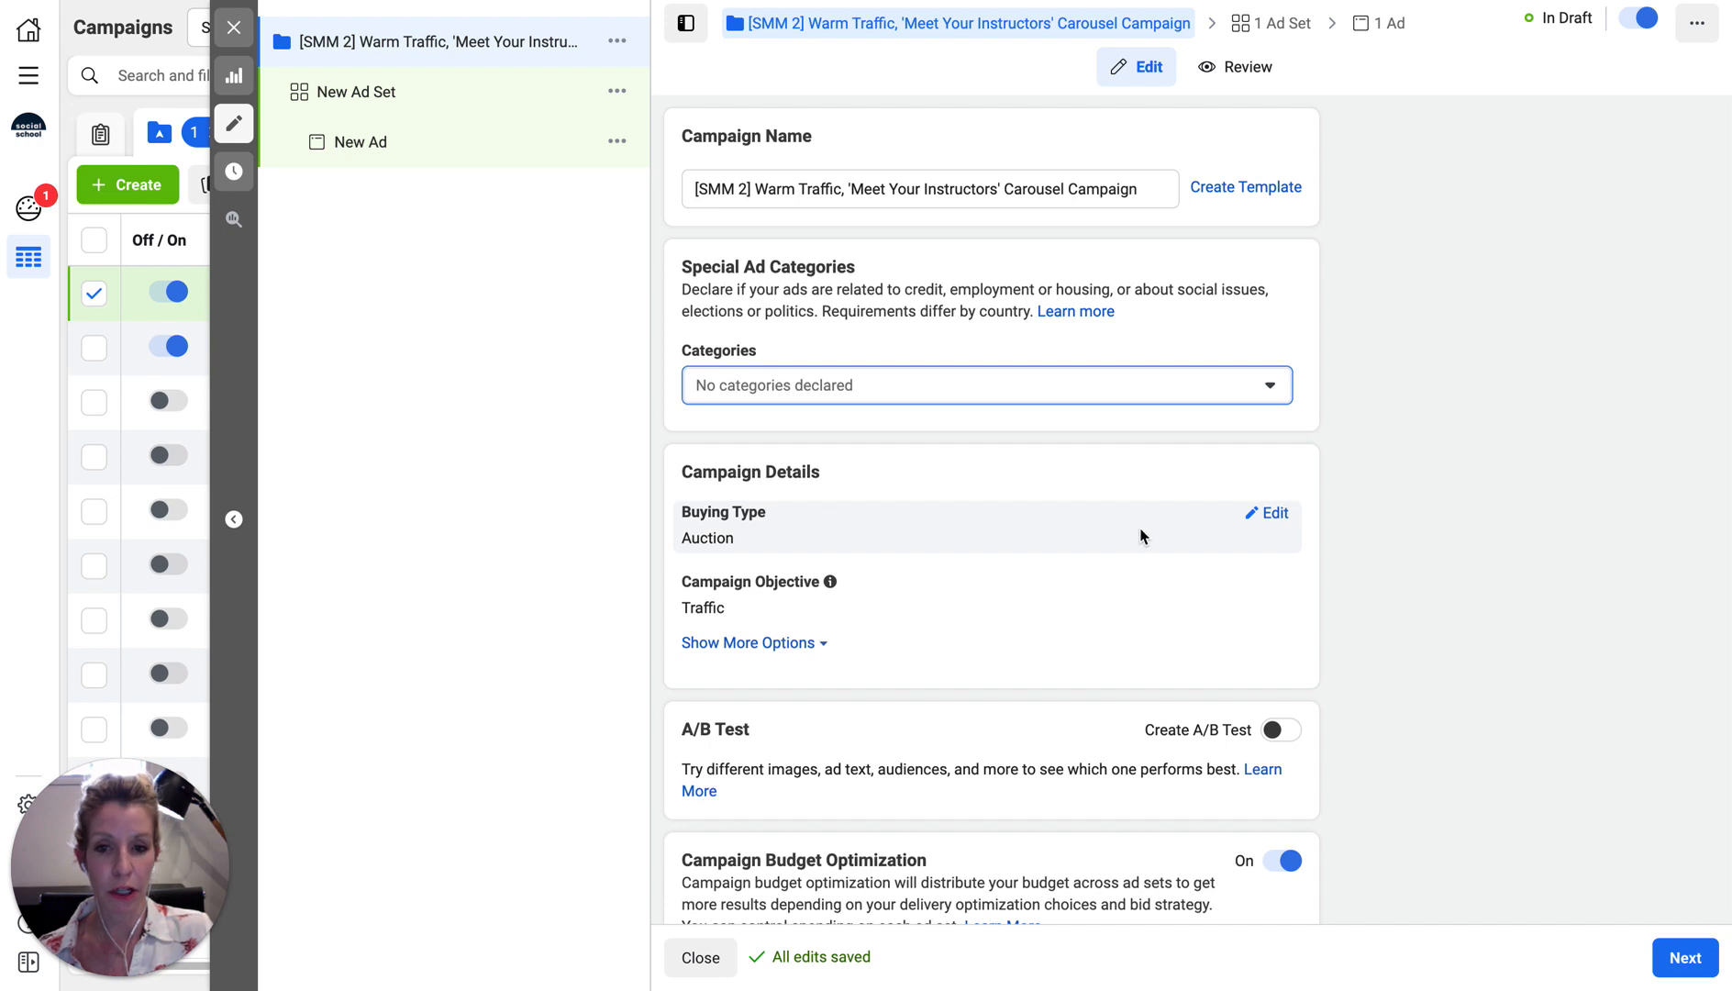
scroll(1138, 534, down, 3)
scroll(922, 567, down, 1)
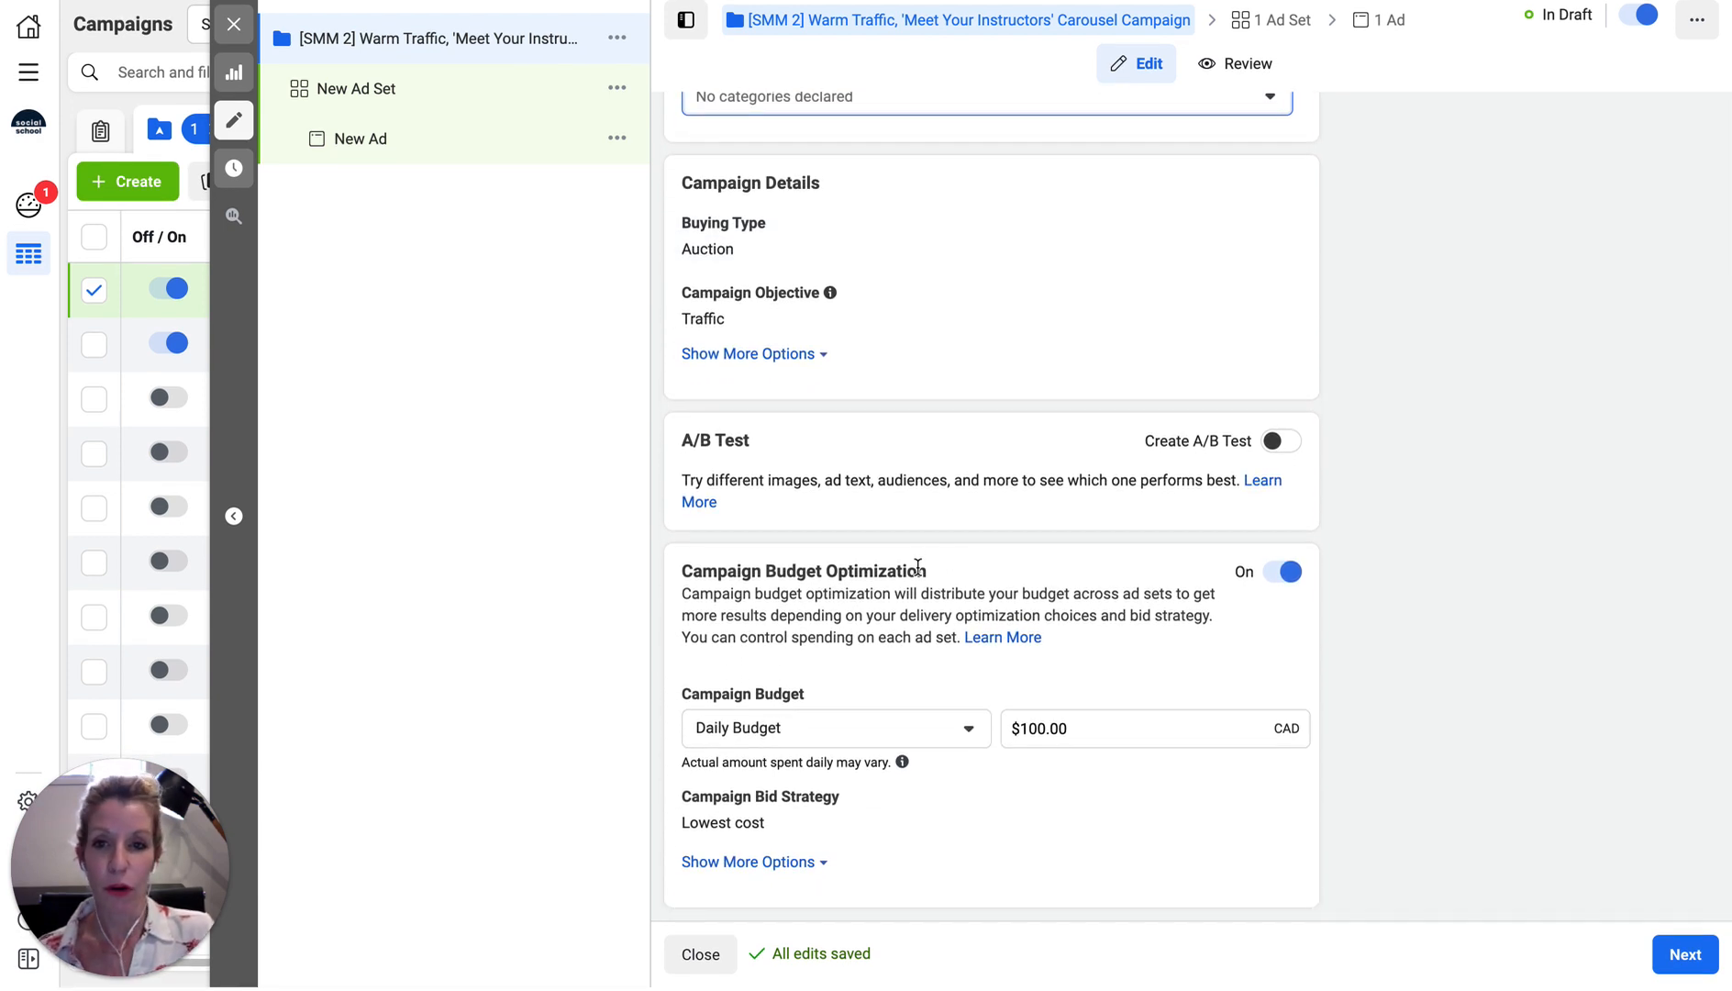
click(1035, 731)
click(1035, 731)
key(BackSpace)
key(BackSpace)
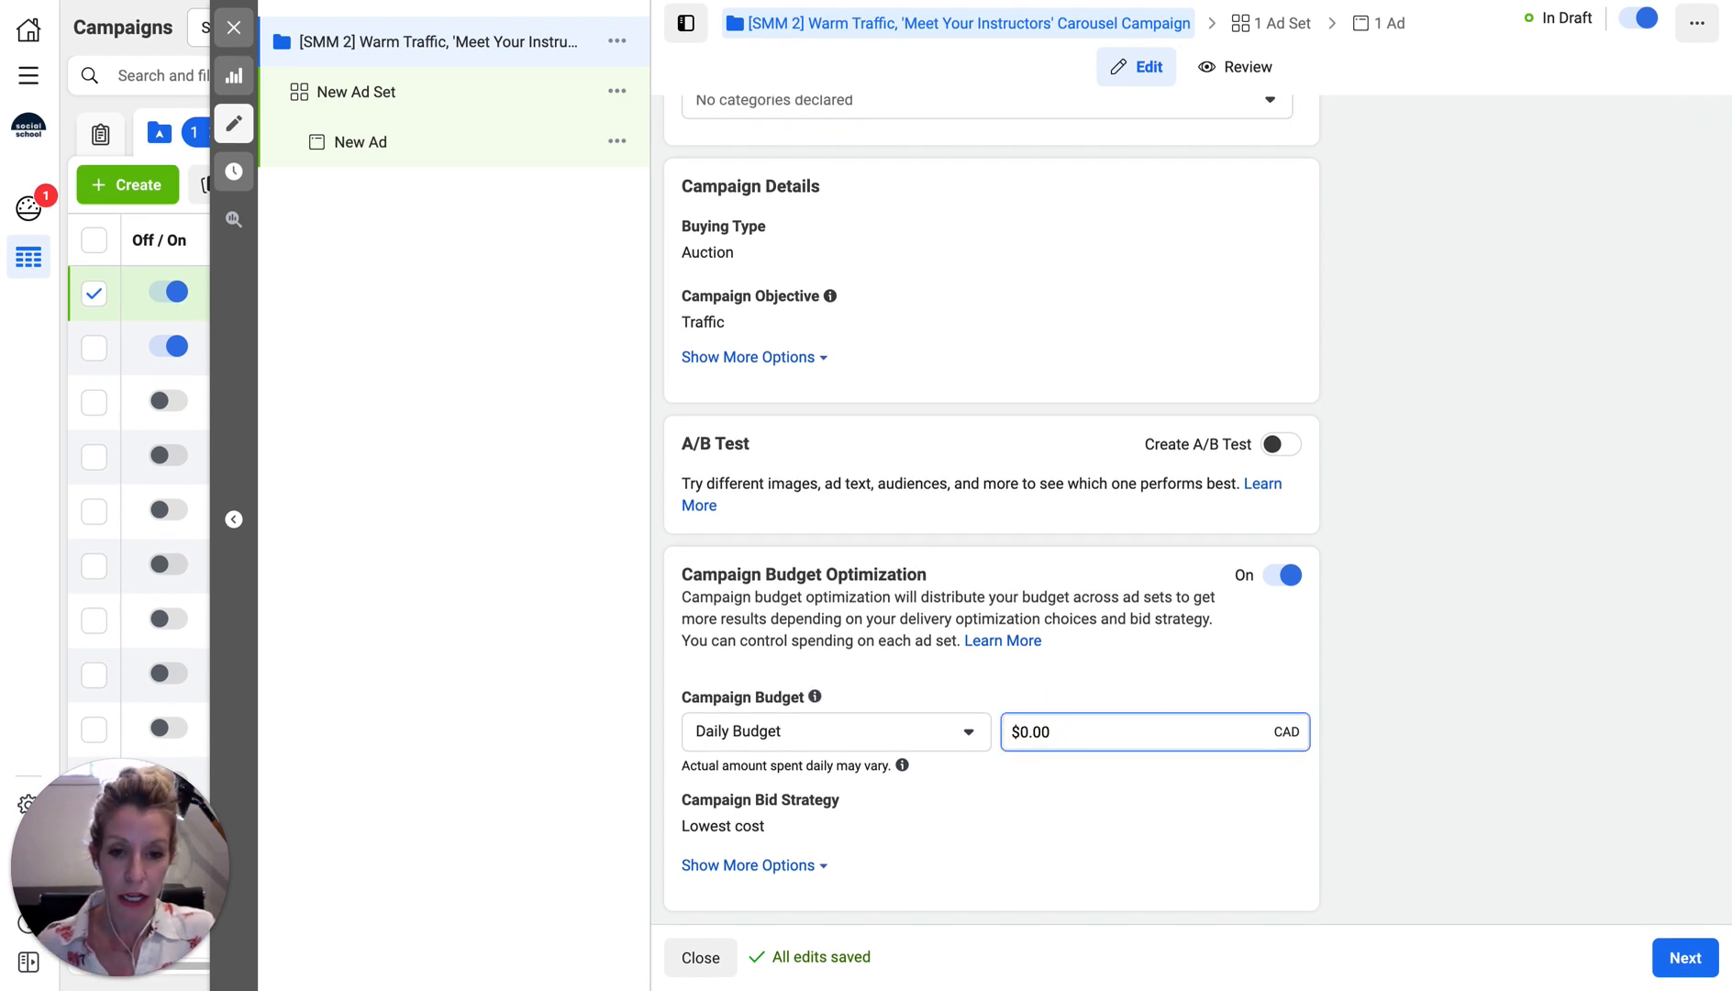
text(3)
click(1232, 654)
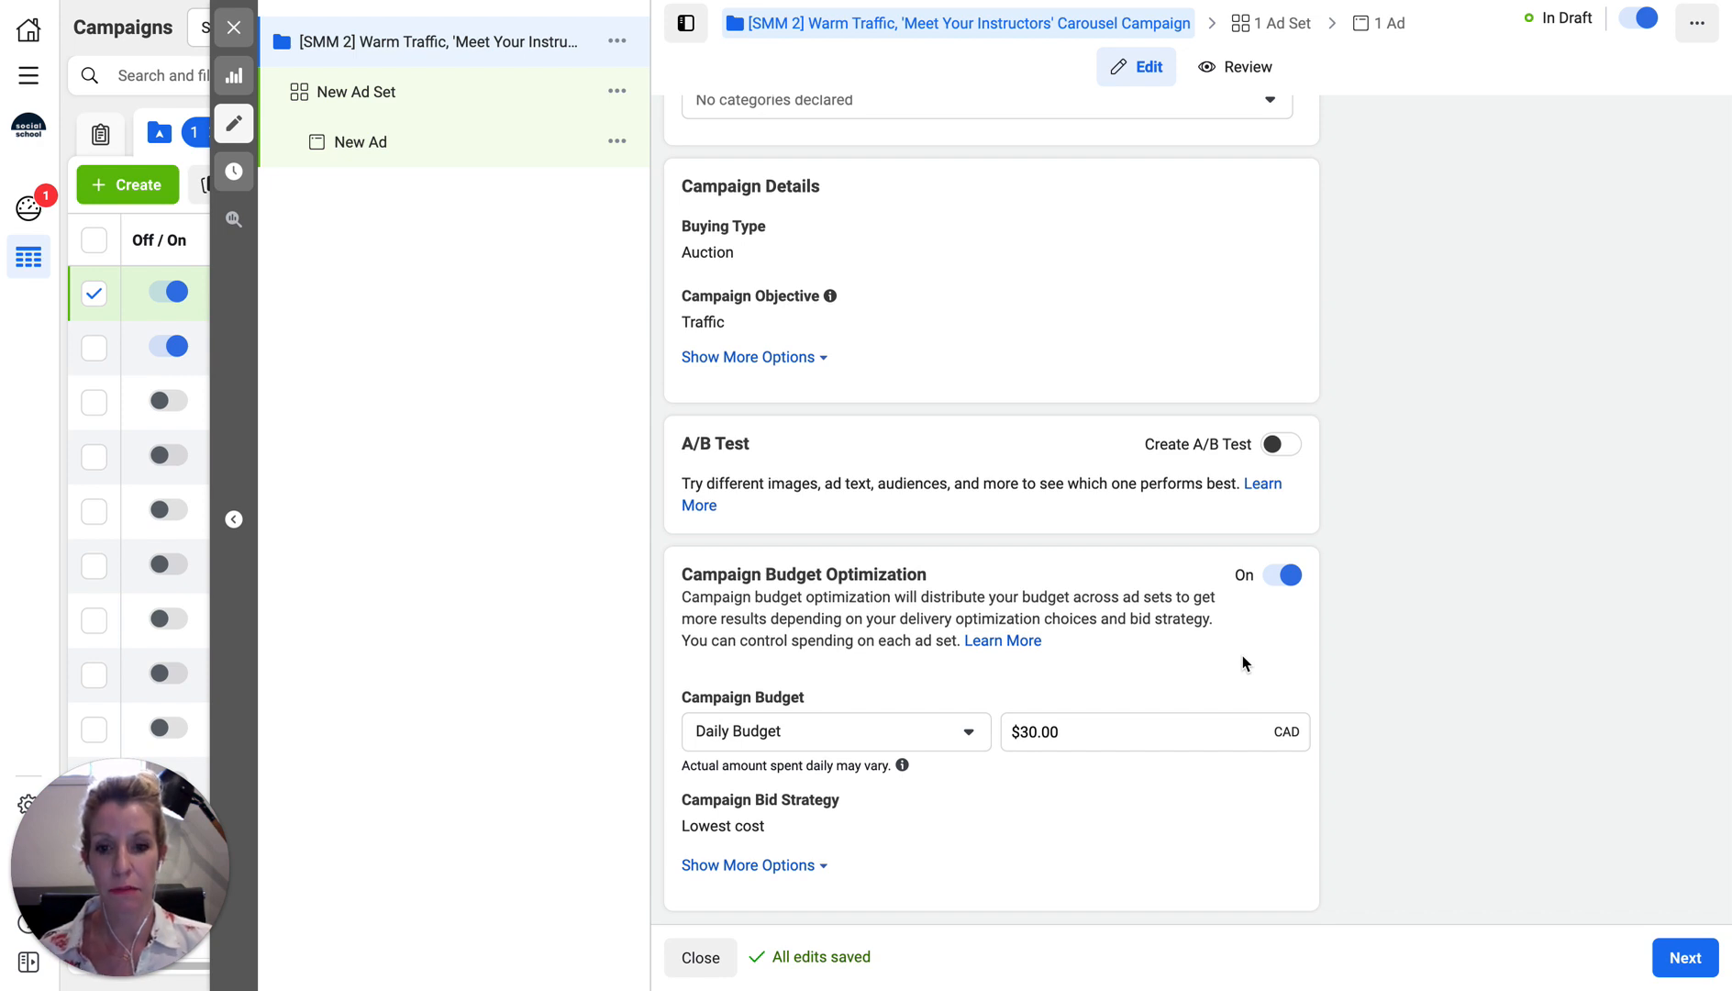
click(1686, 958)
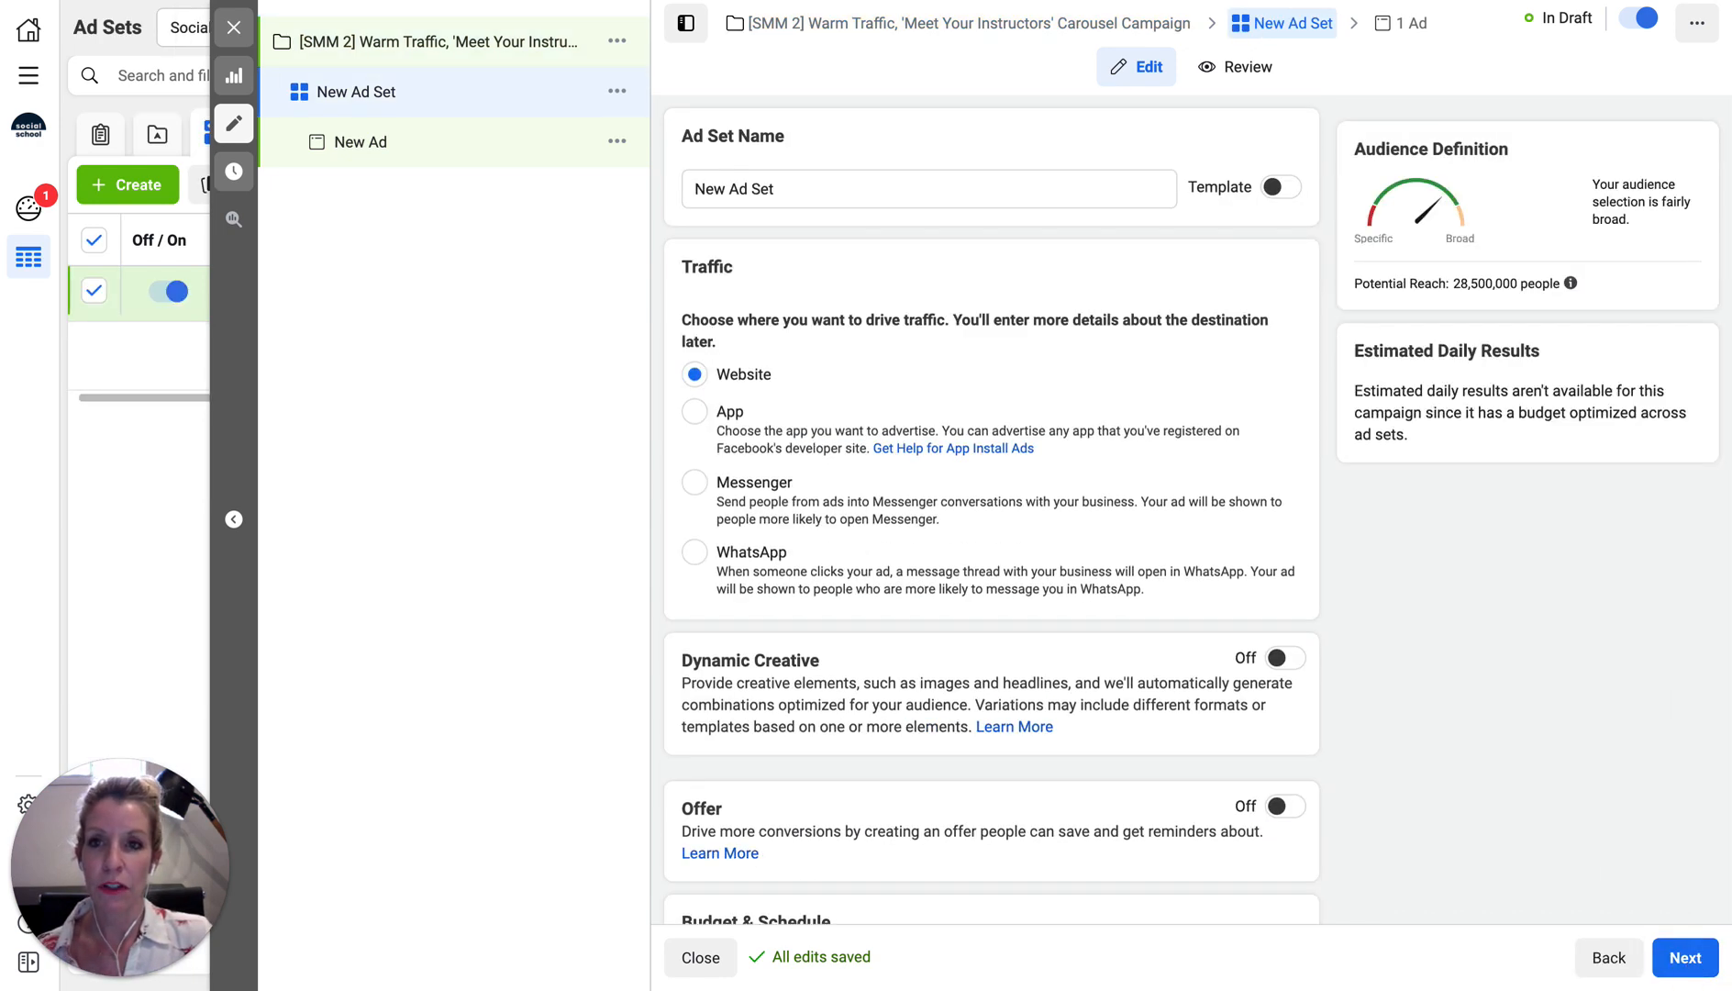
Copy the ad set name from the Trello card and name the ad set "SMM 2, Warm Traffic, Traffic & Engagers".
click(472, 1)
click(566, 330)
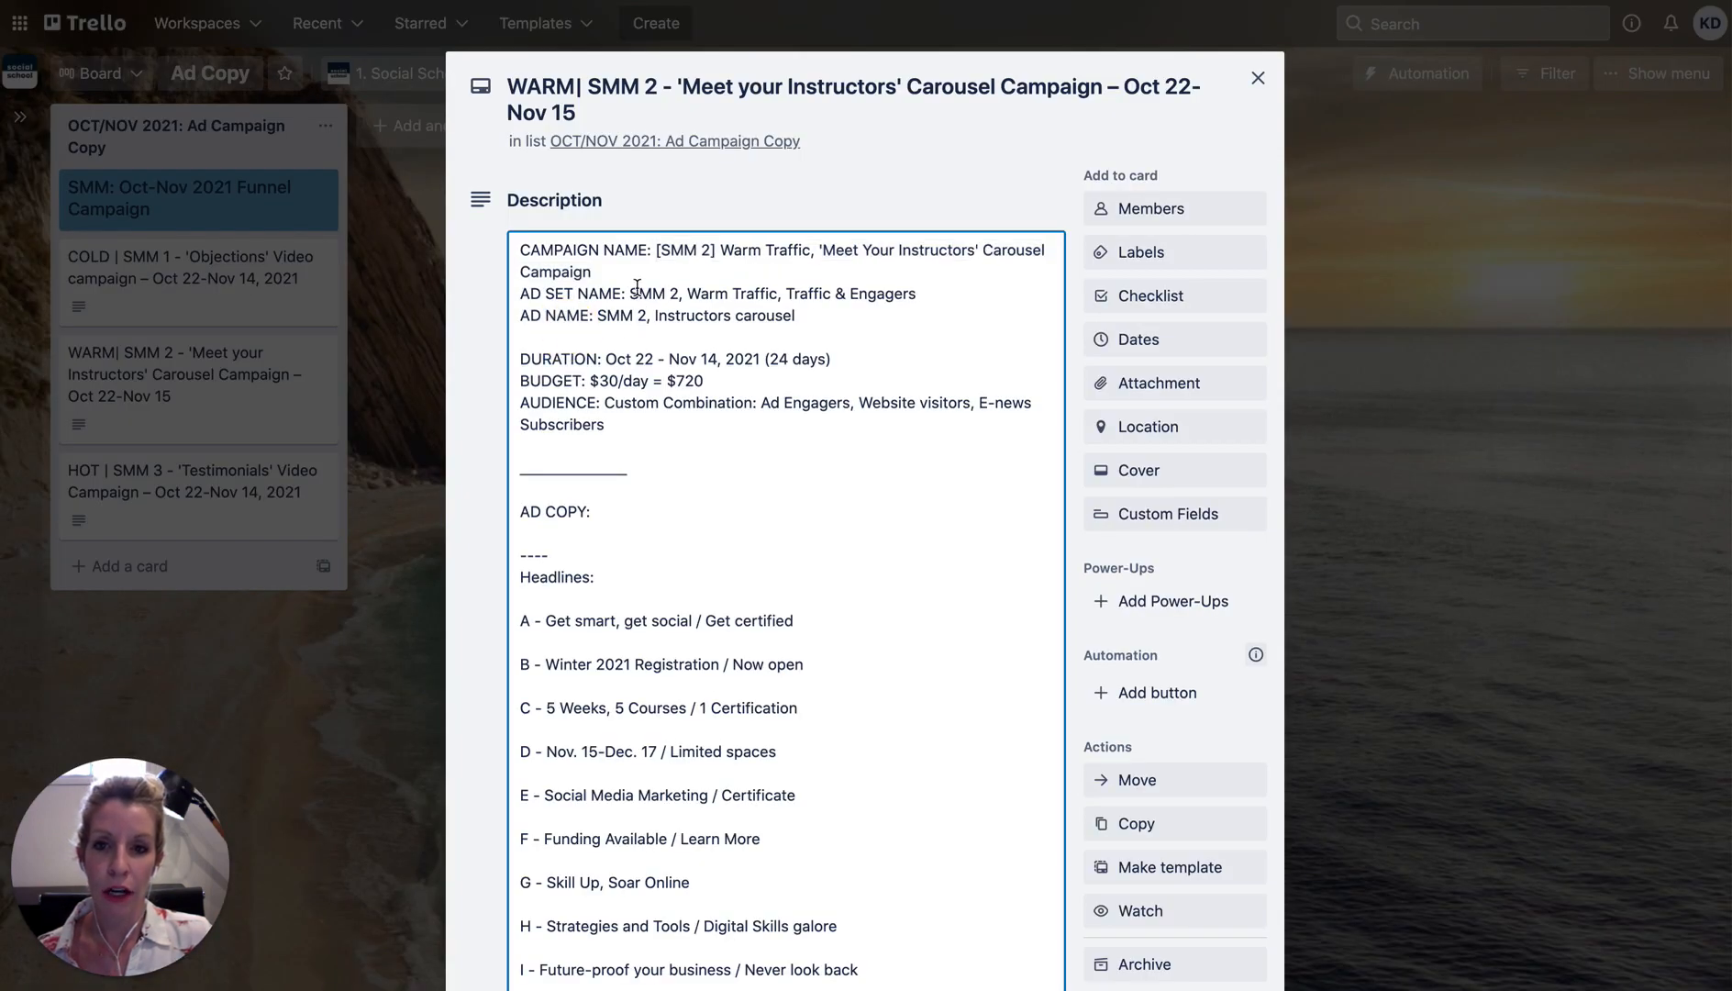
drag(629, 294, 920, 294)
key(ctrl+c)
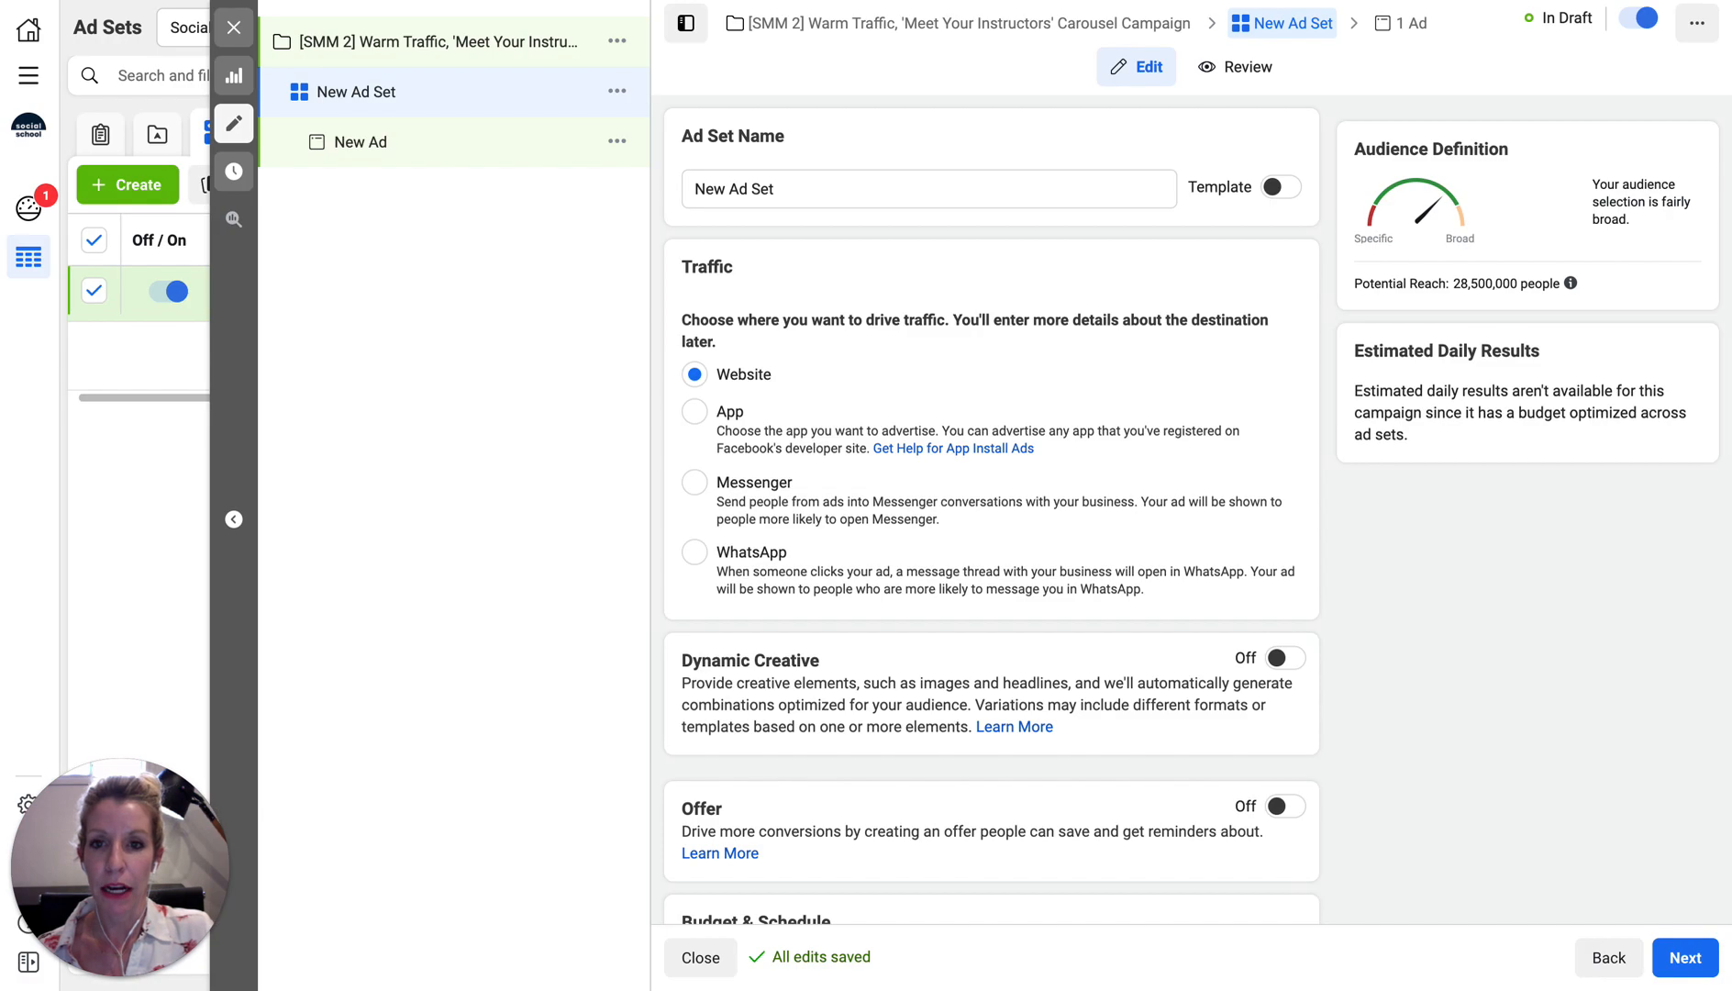
click(734, 188)
key(ctrl+v)
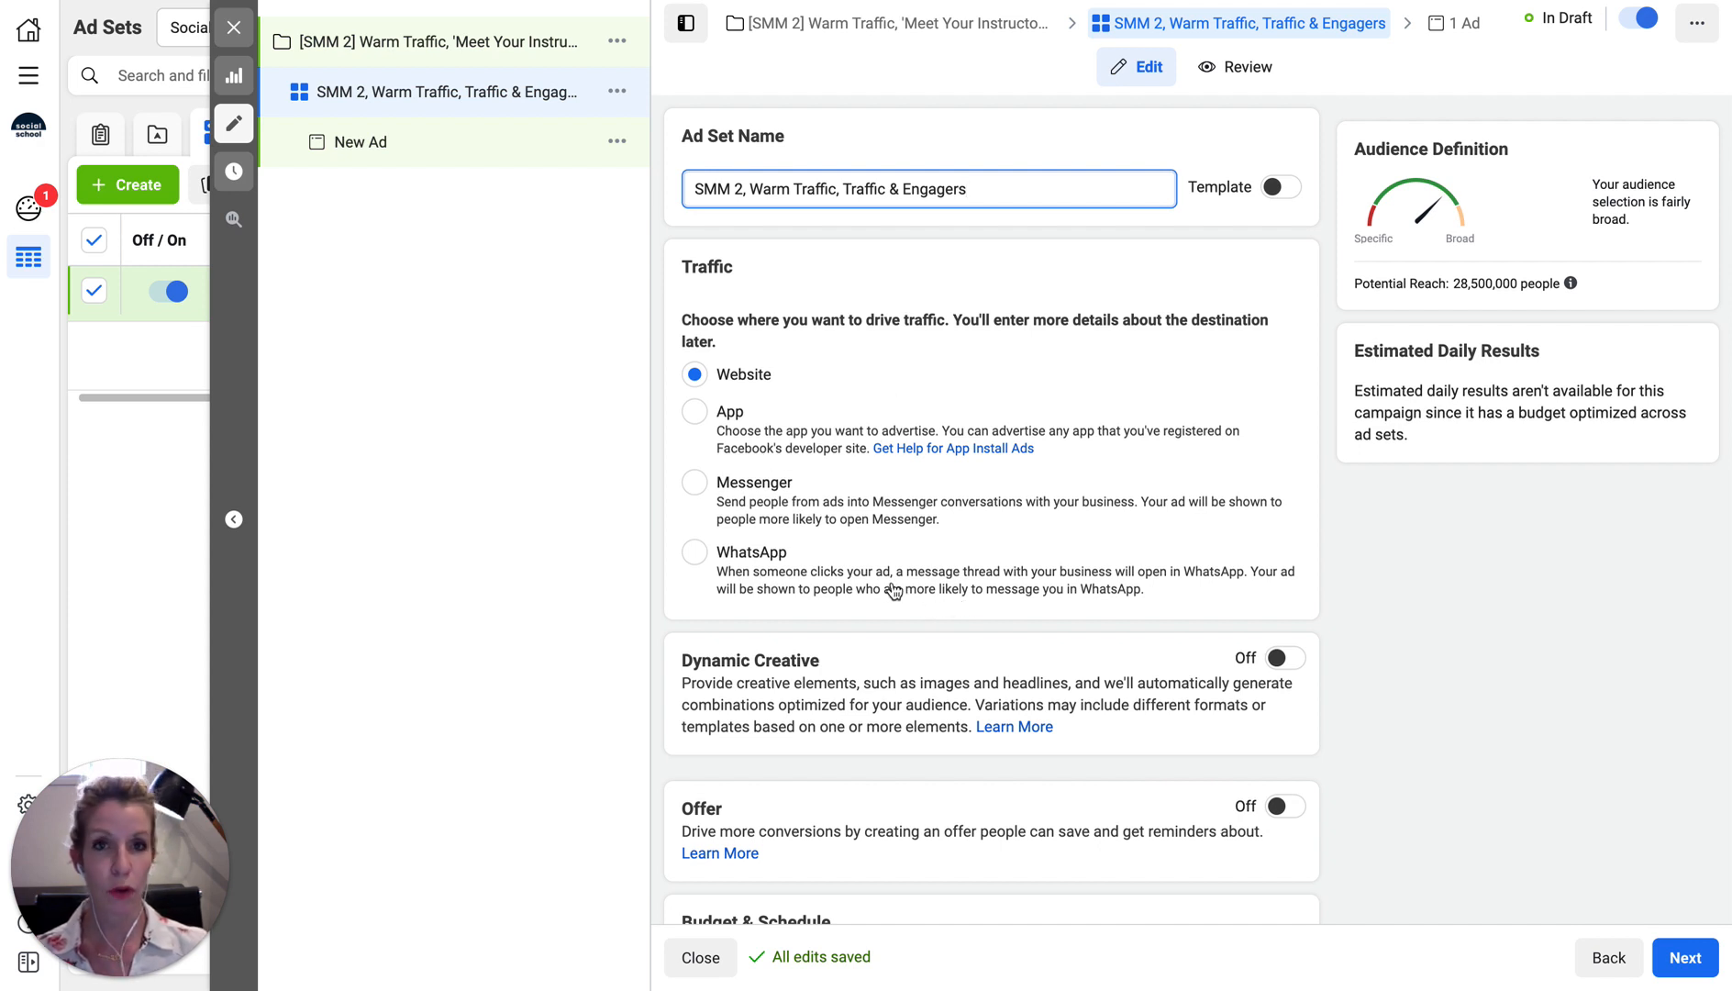
Schedule the ad set to start on Oct 22, 2021 at 1:00 AM.
scroll(895, 589, down, 2)
scroll(896, 589, down, 1)
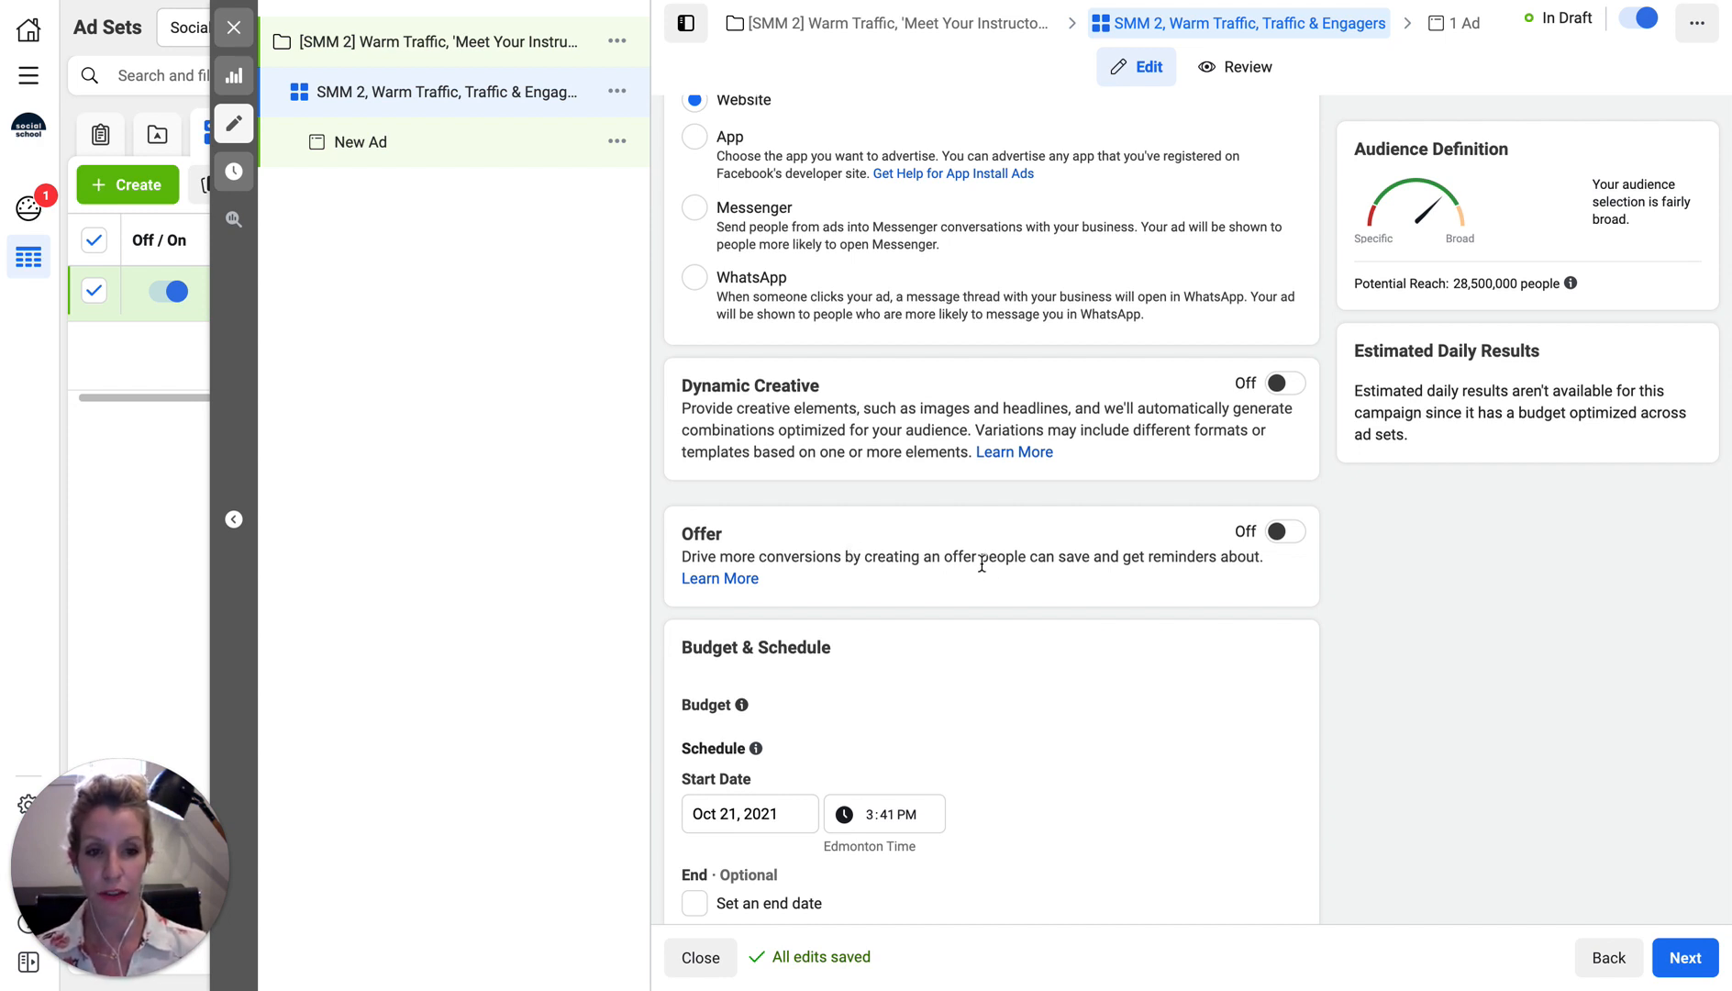
scroll(986, 567, down, 2)
scroll(985, 564, down, 2)
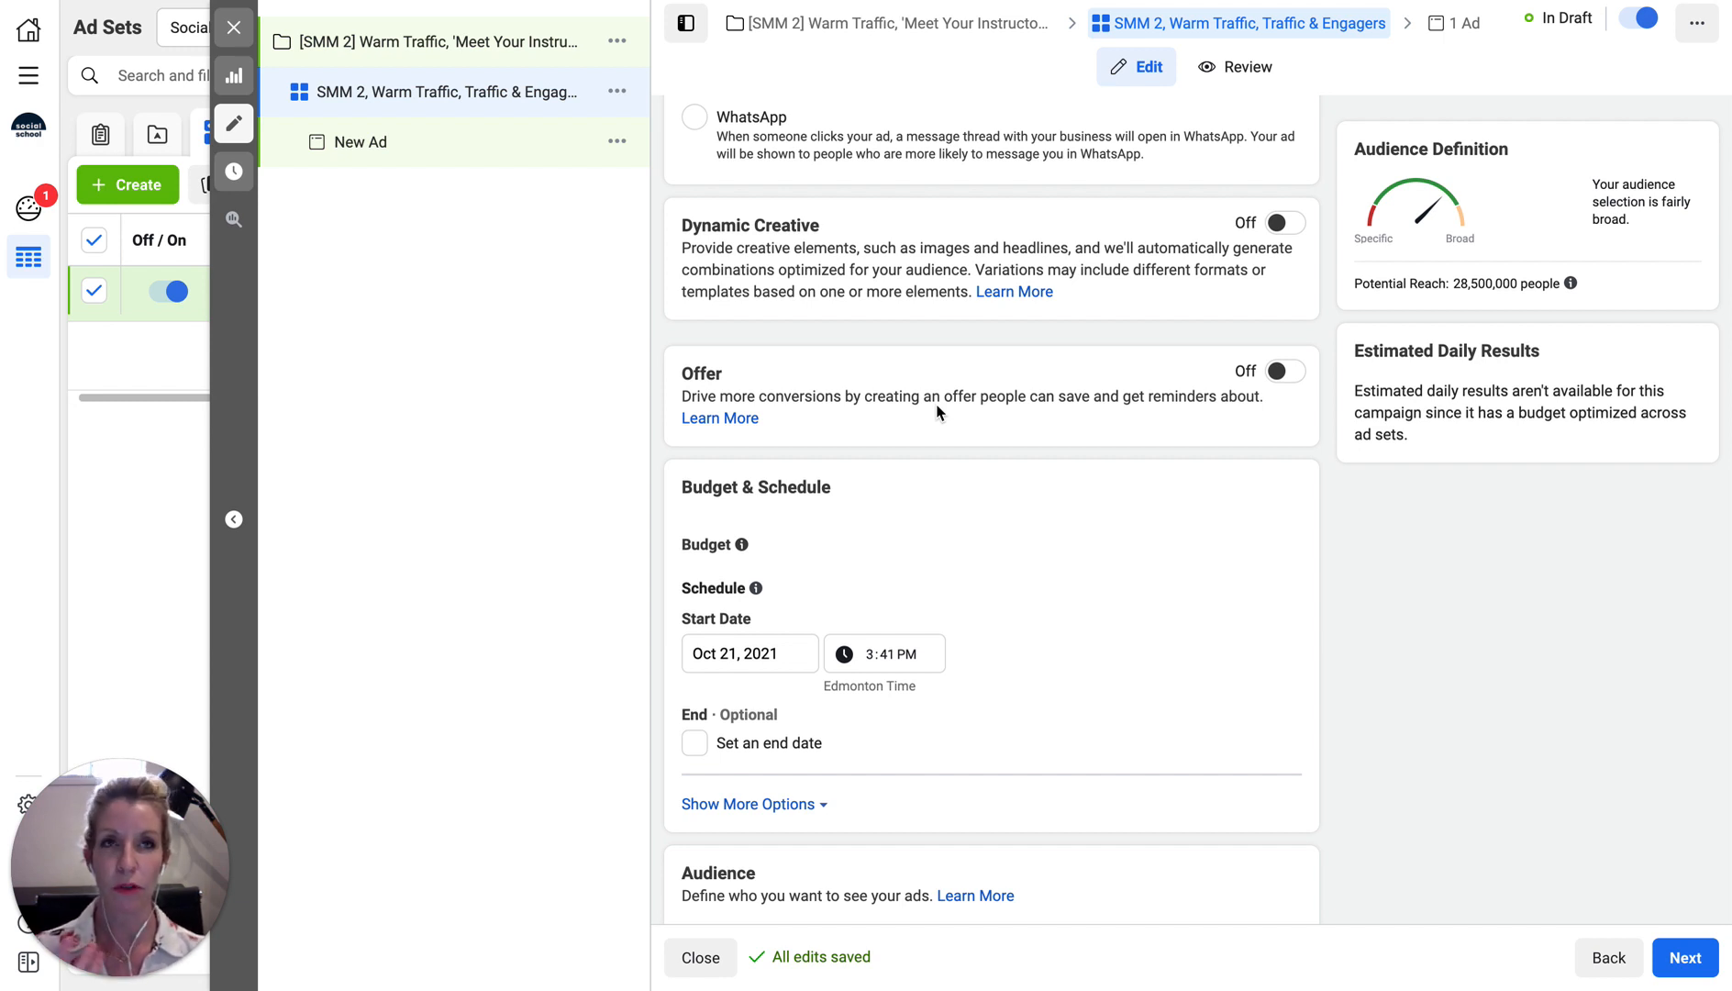
scroll(1074, 557, down, 3)
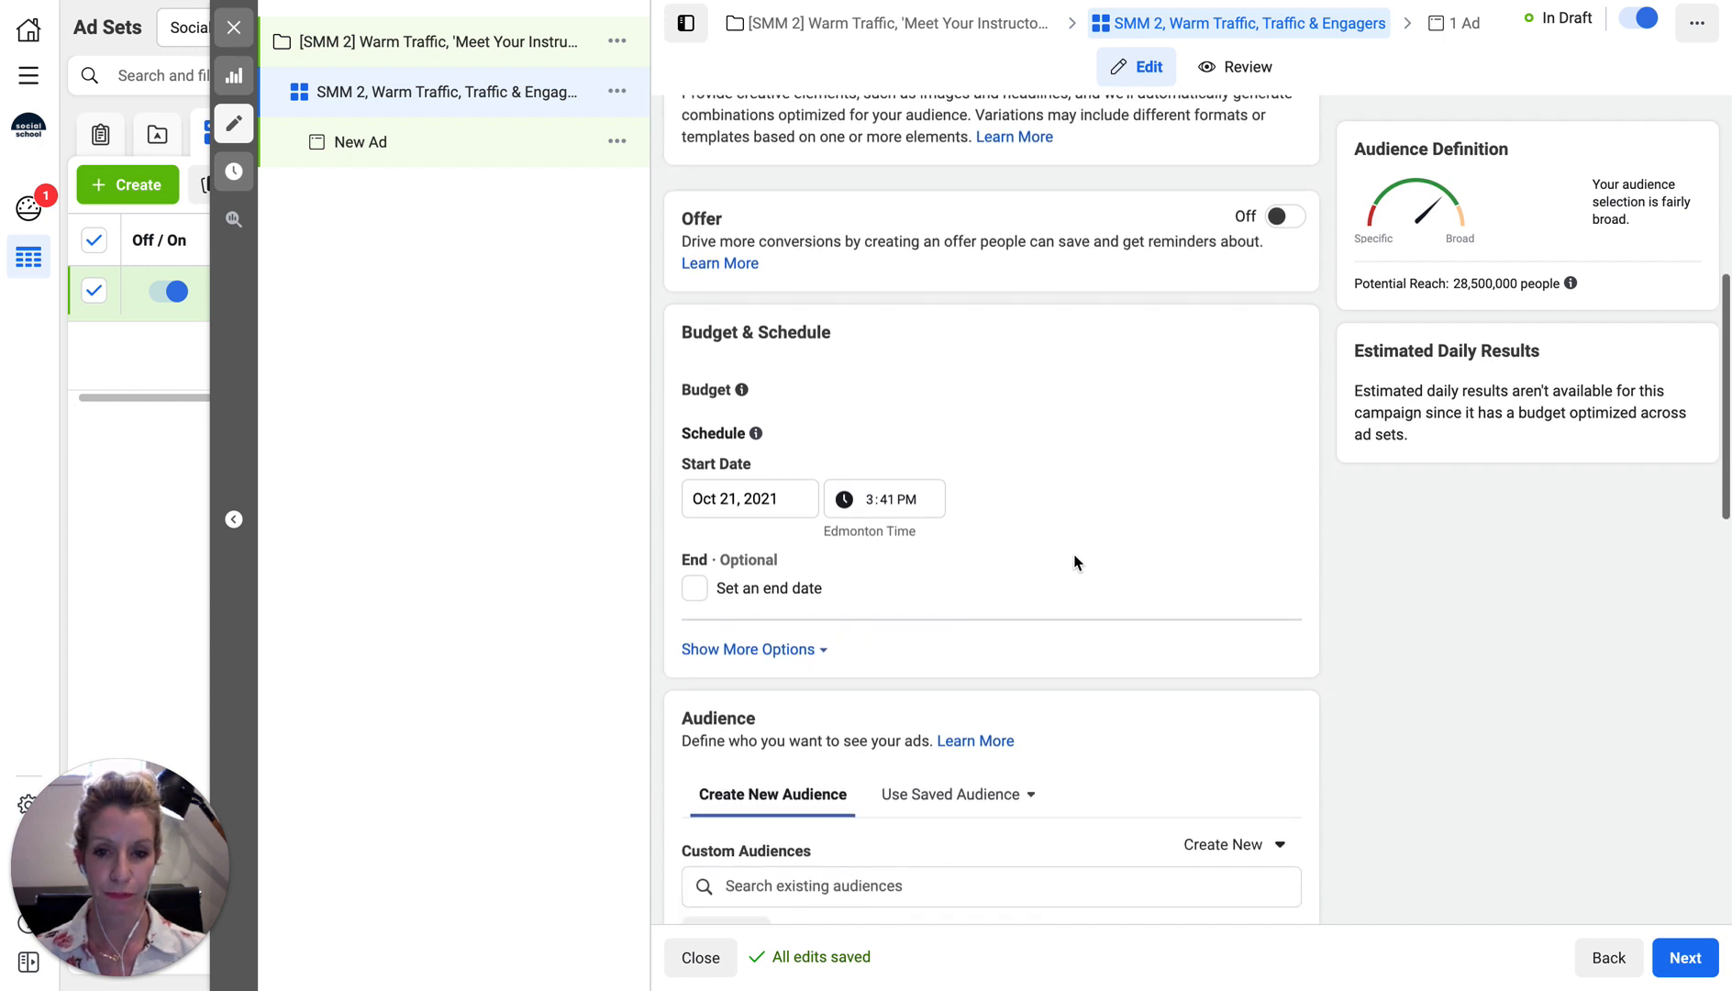
click(709, 439)
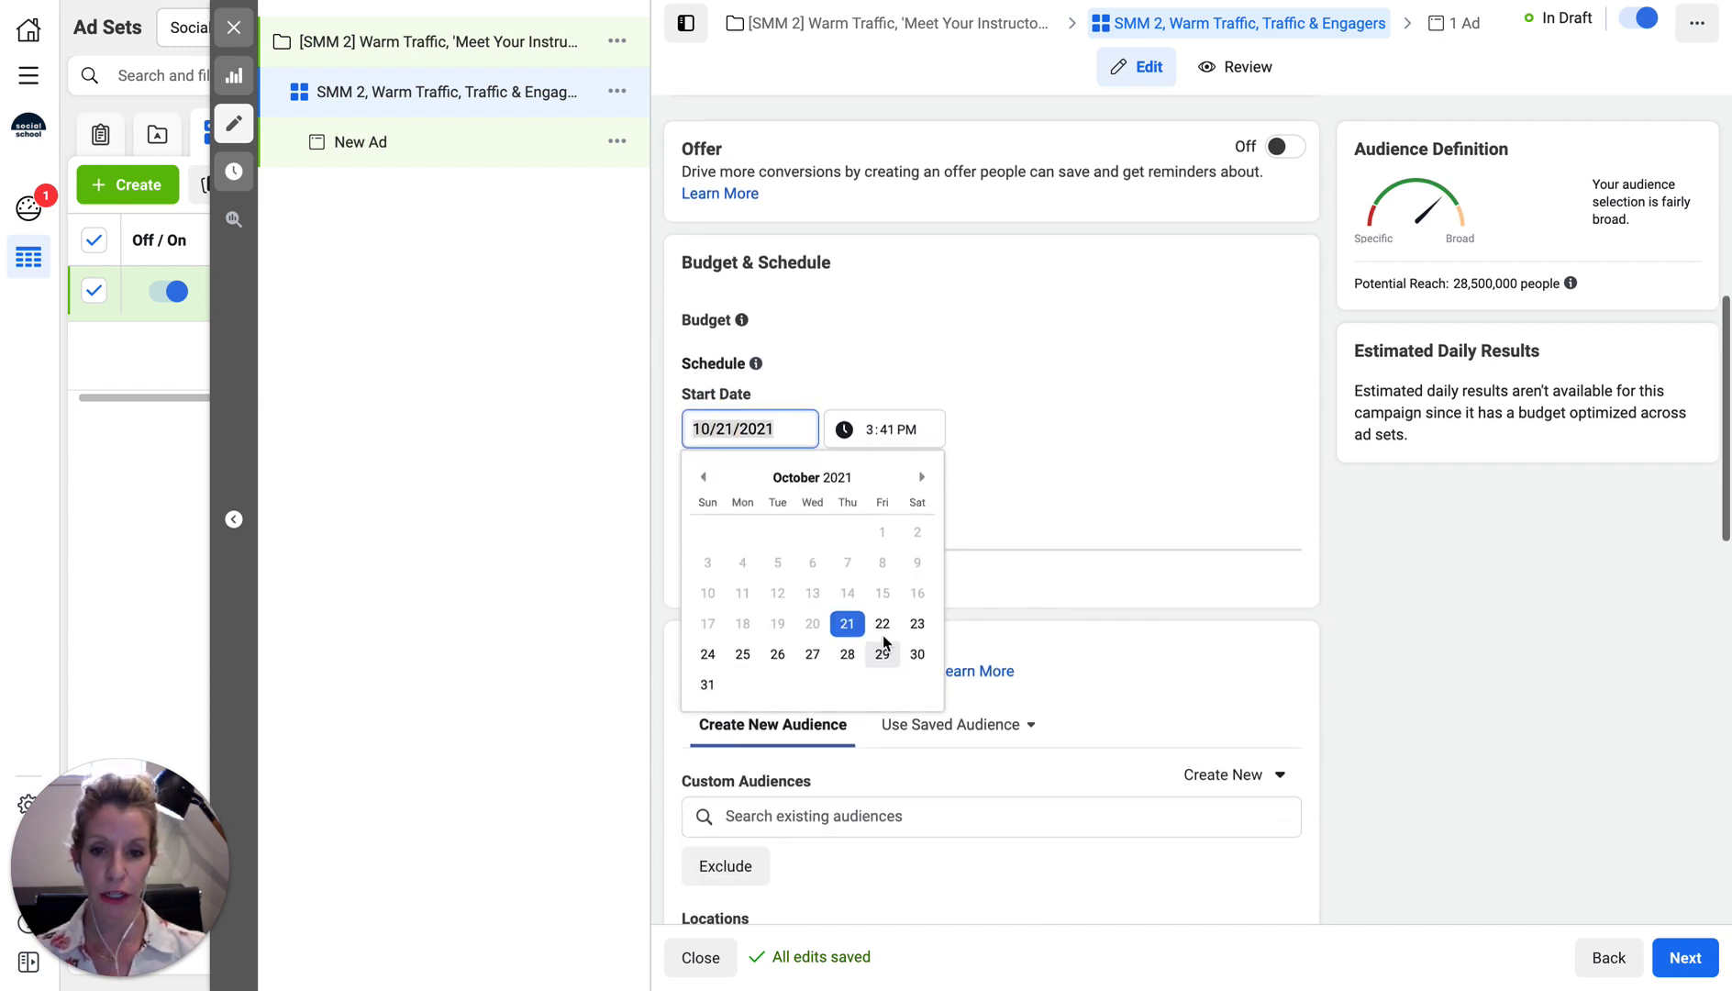
click(882, 629)
click(872, 433)
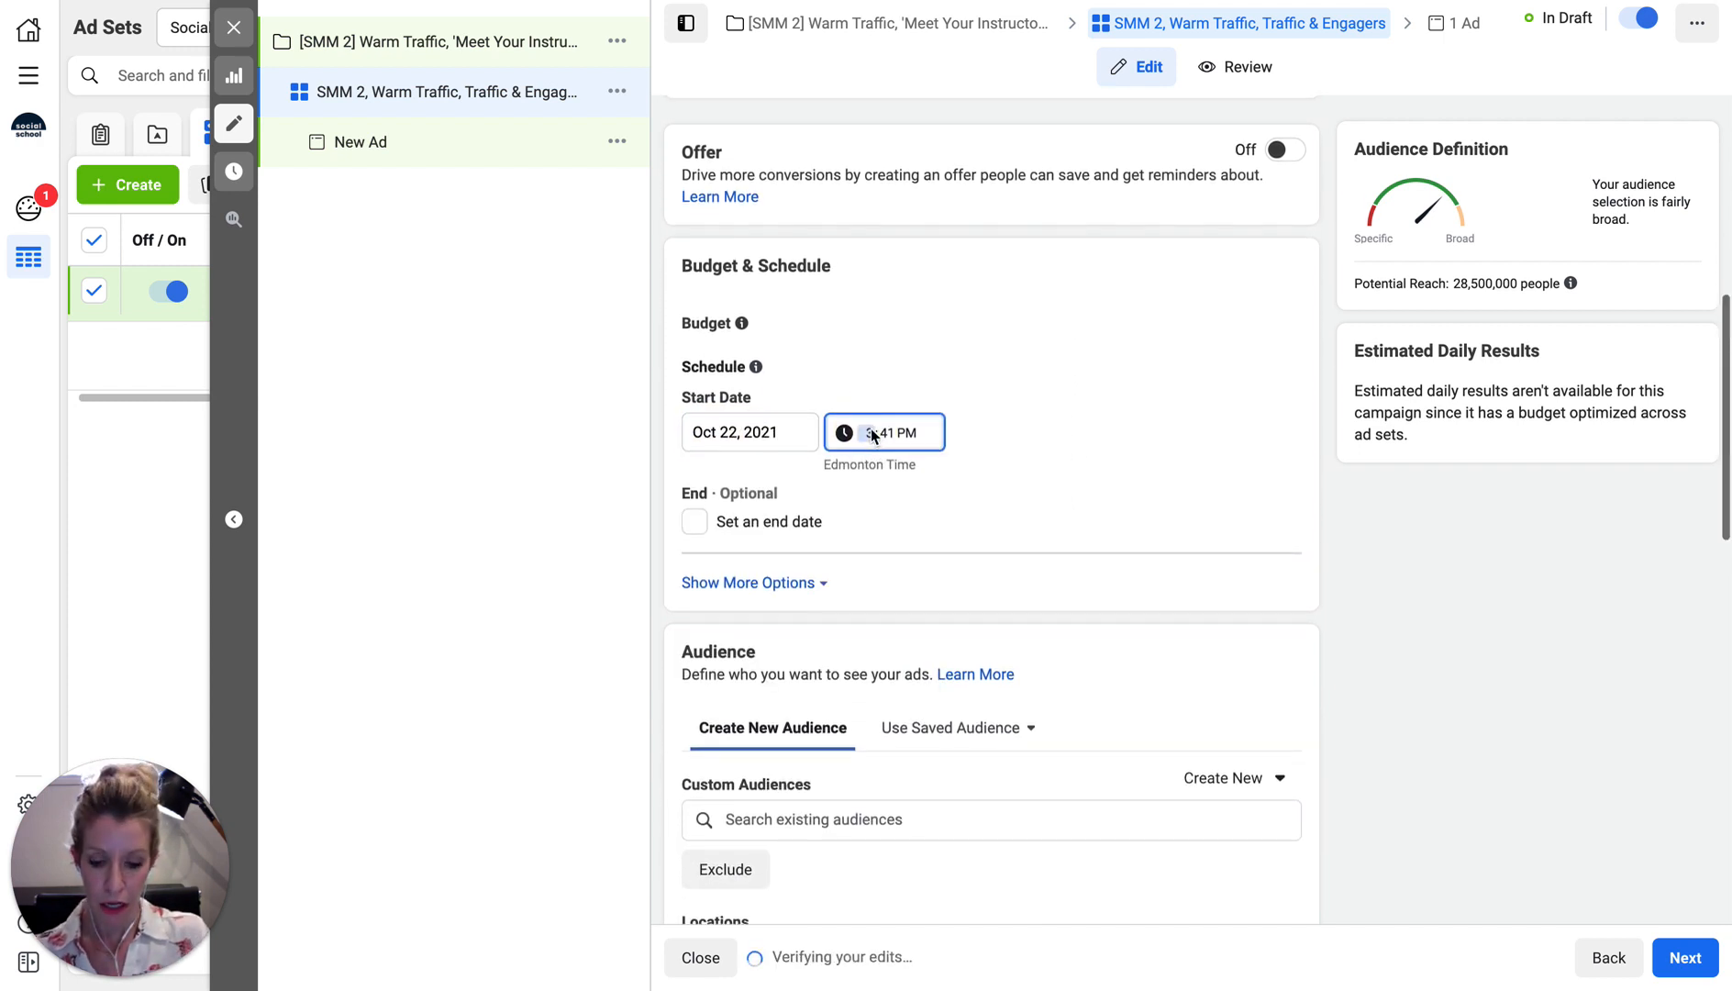
click(908, 434)
text(a)
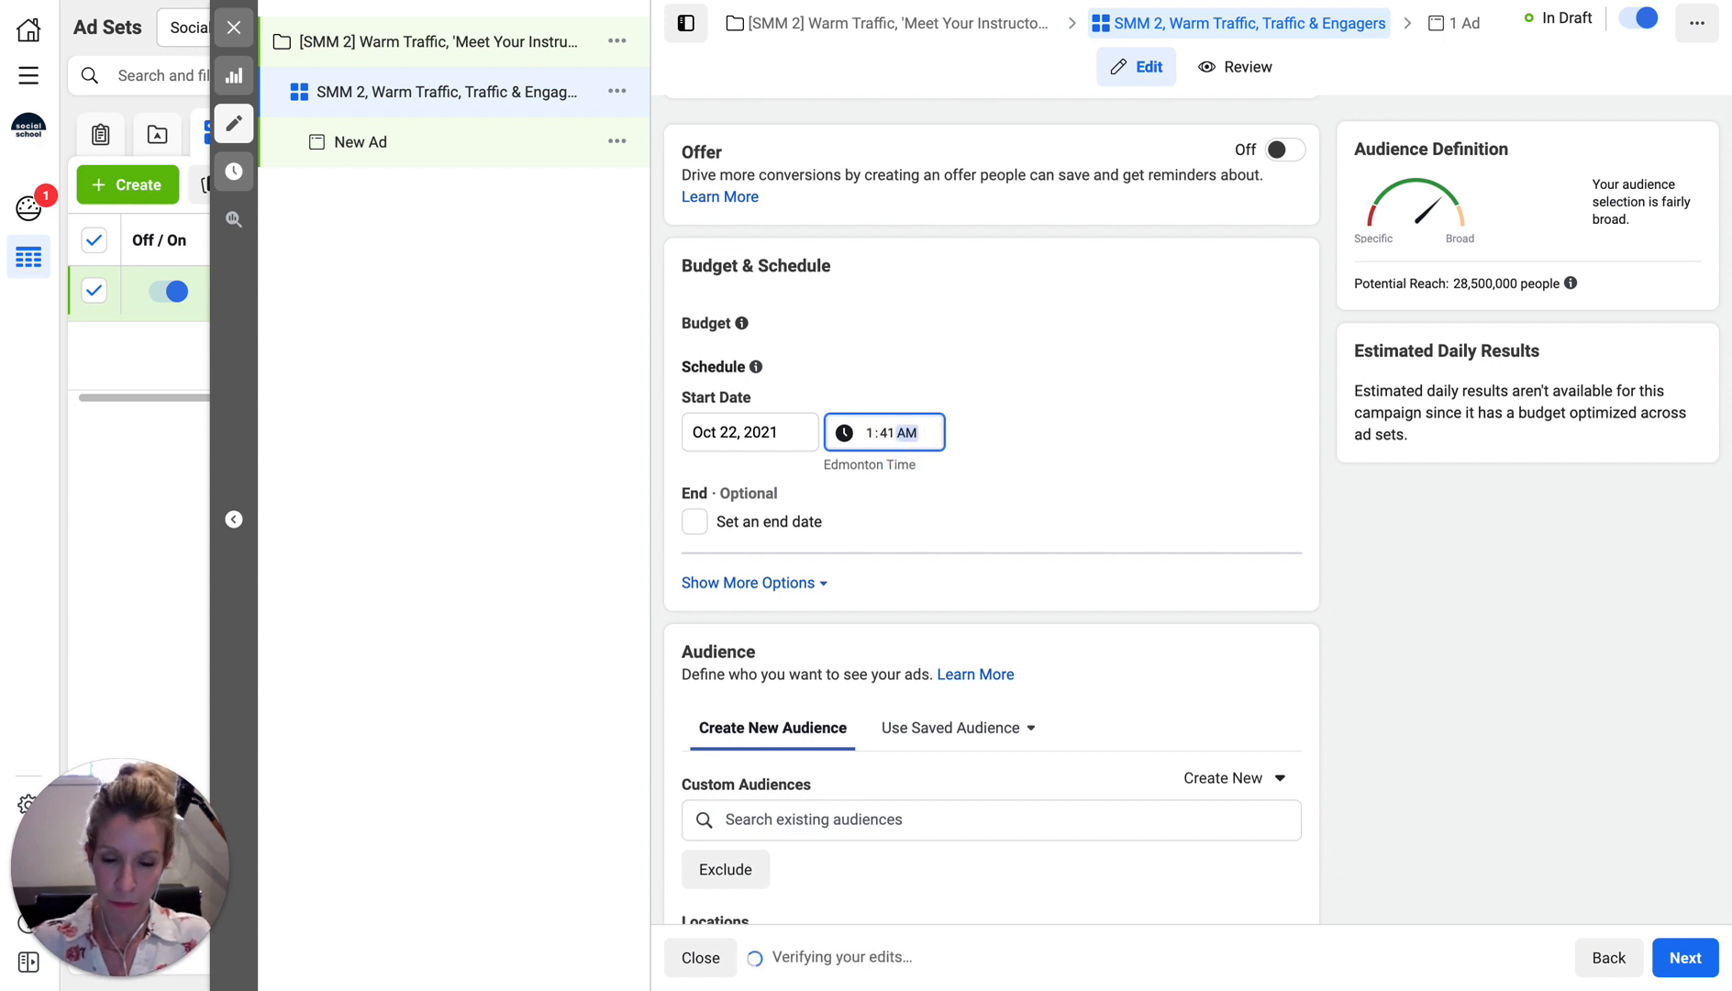
click(884, 432)
text(00)
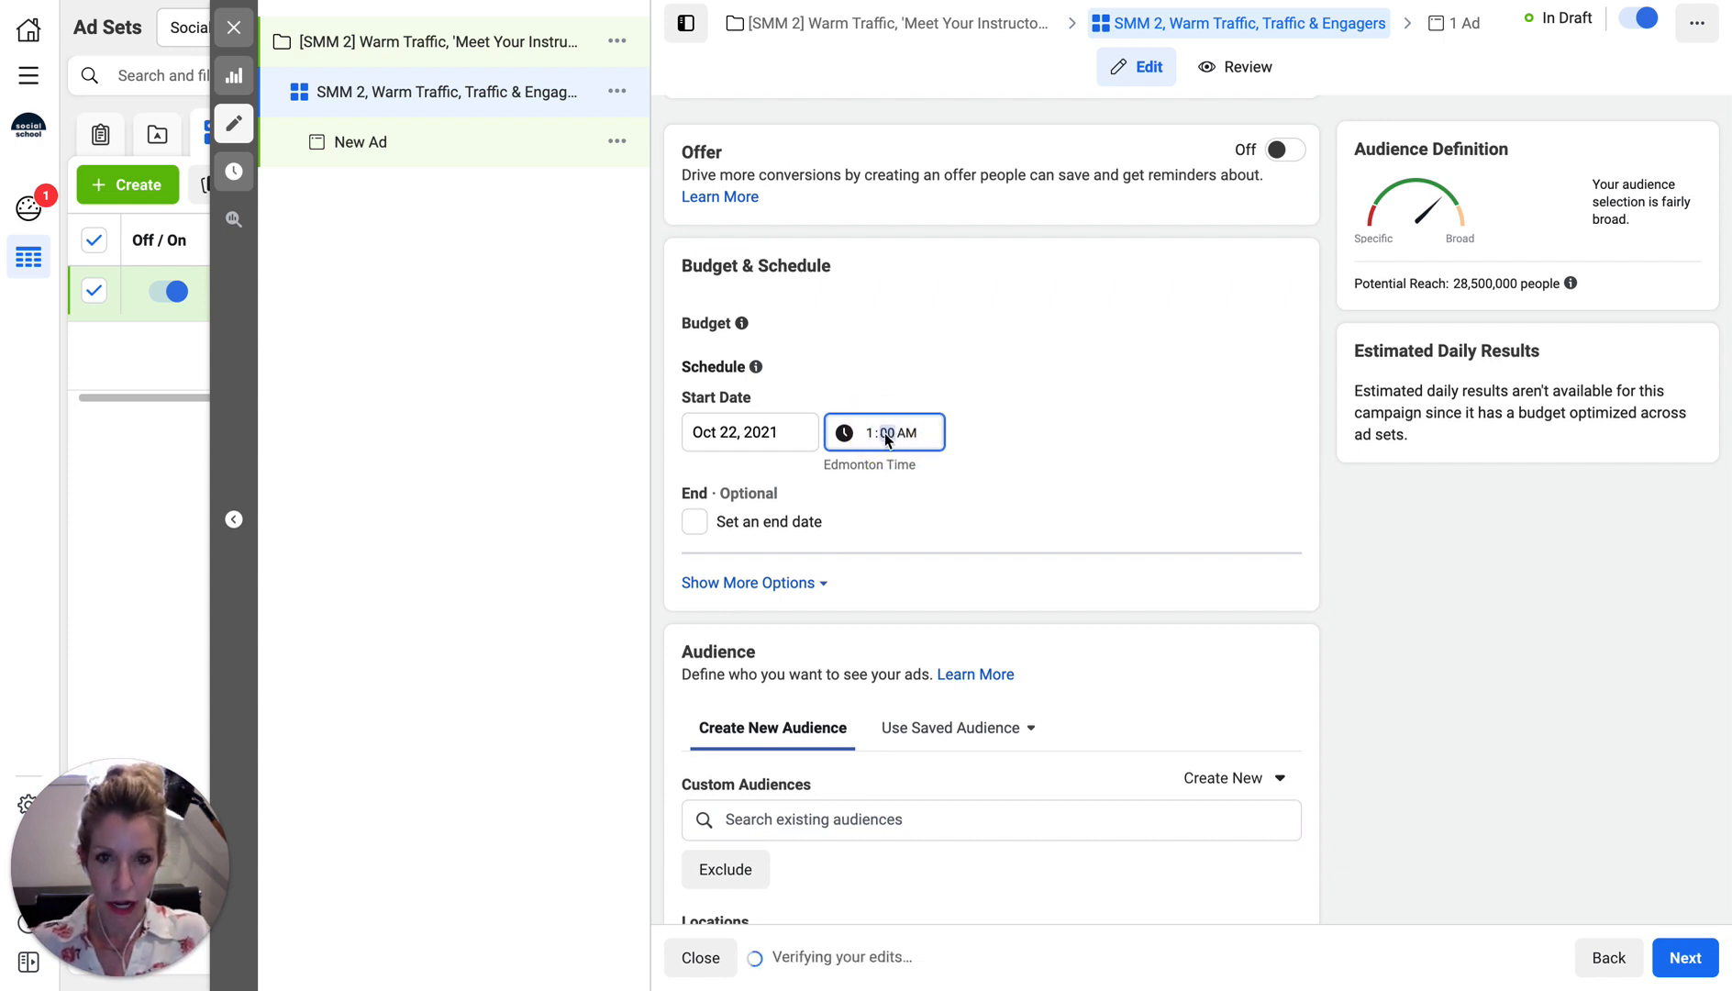
click(941, 515)
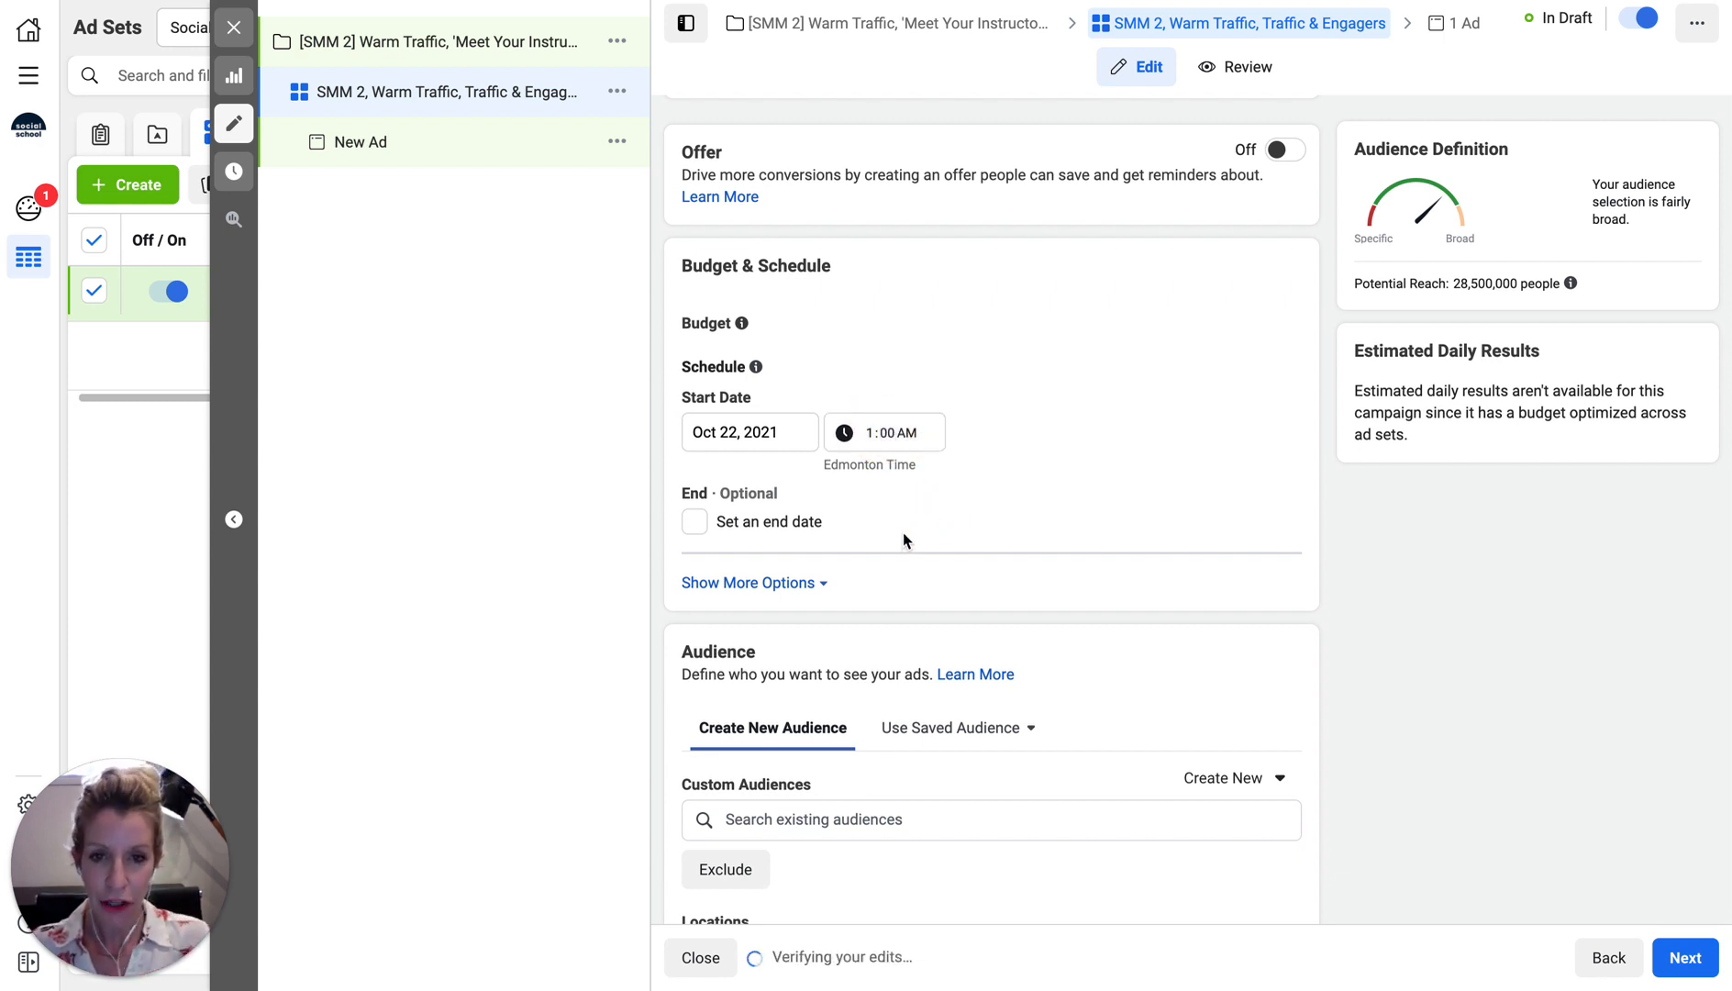
Enable an end date for the ad set and set it to Nov 14, 2021 at 12:00 PM.
click(694, 521)
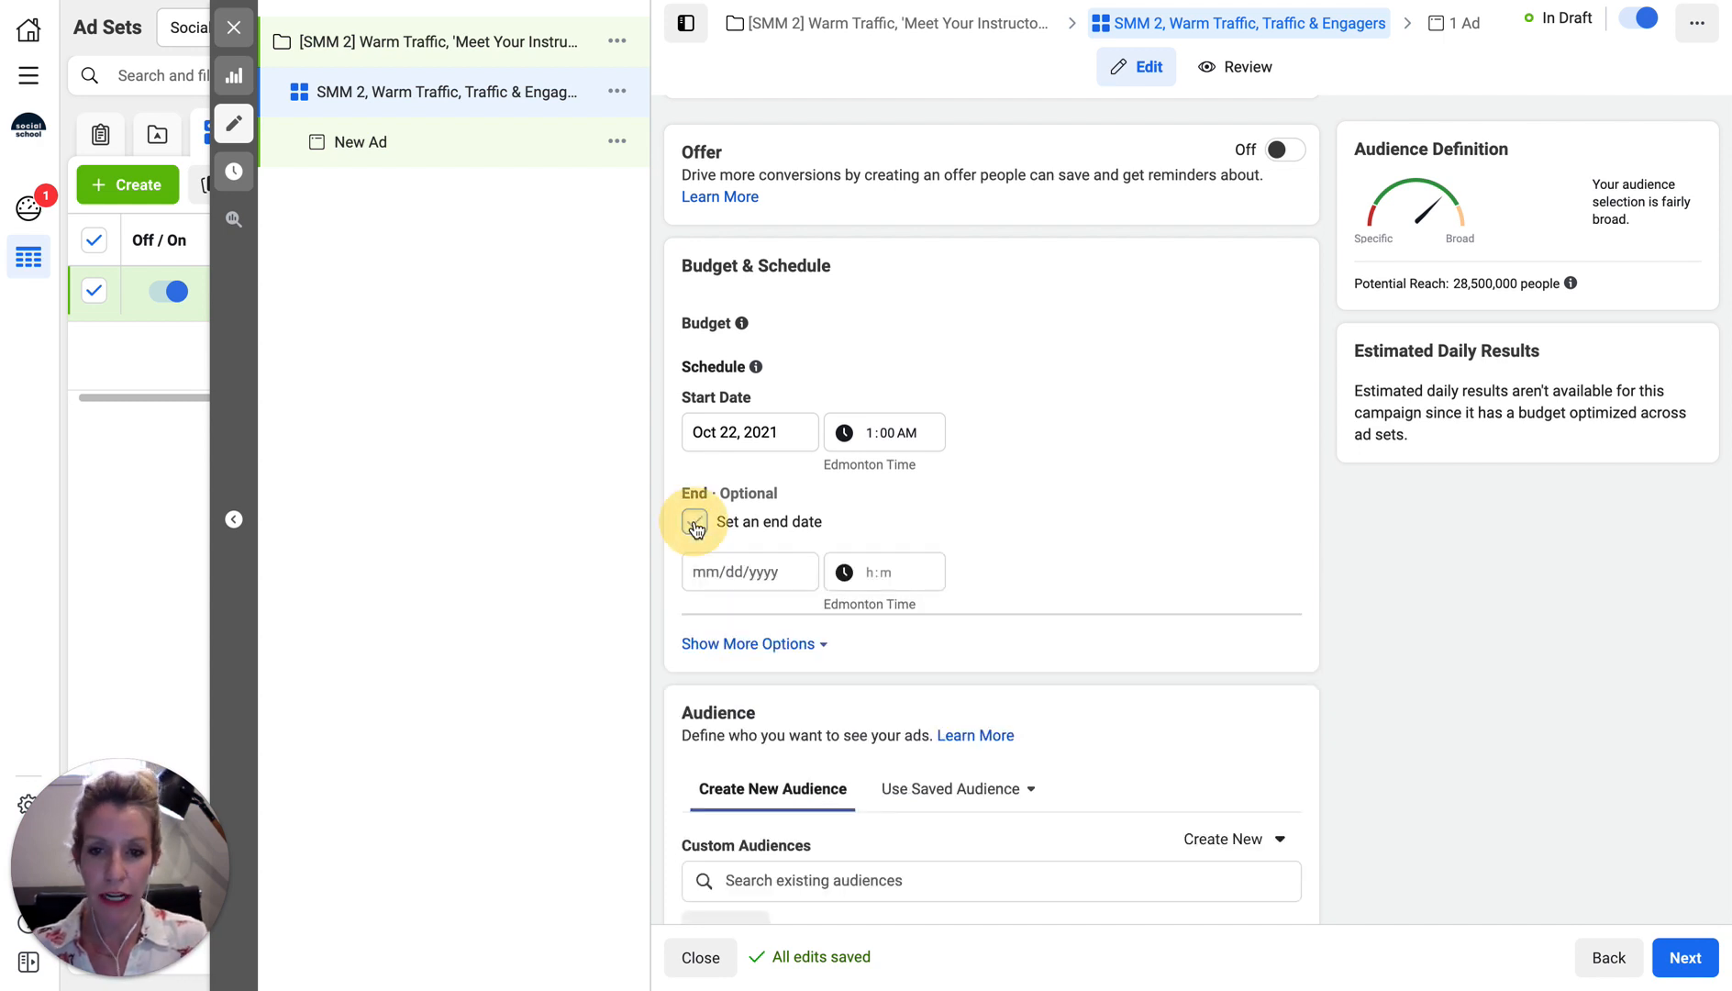
click(735, 571)
click(922, 619)
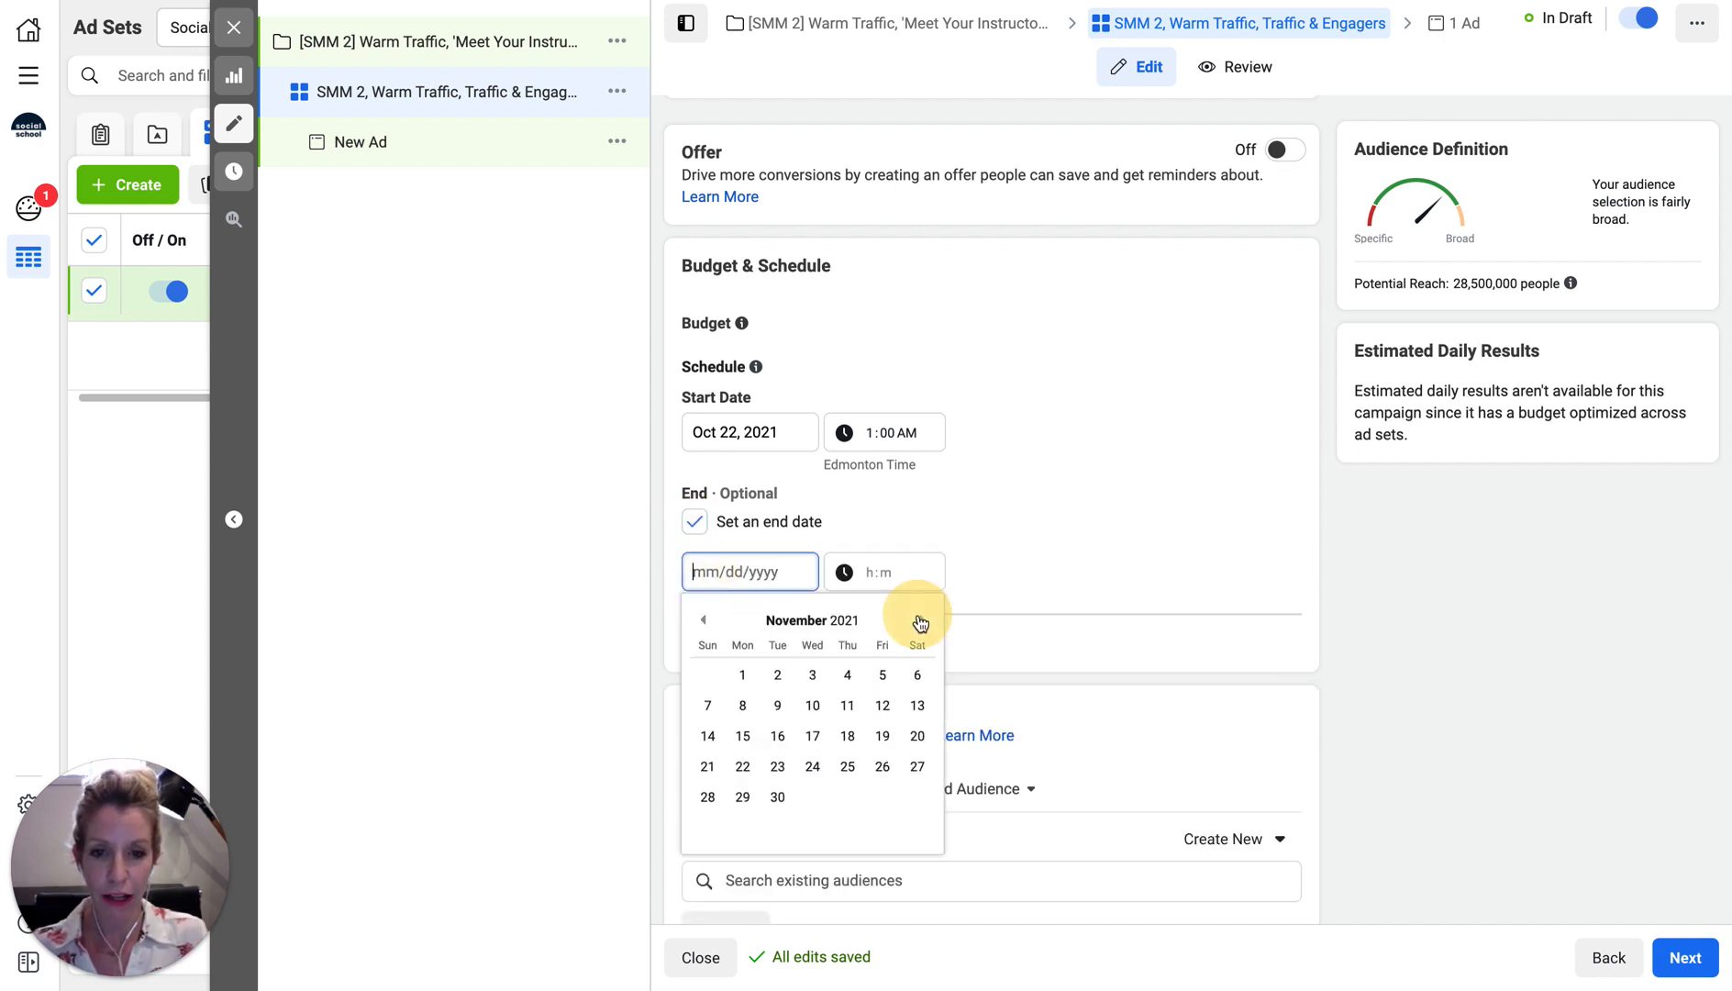
click(708, 738)
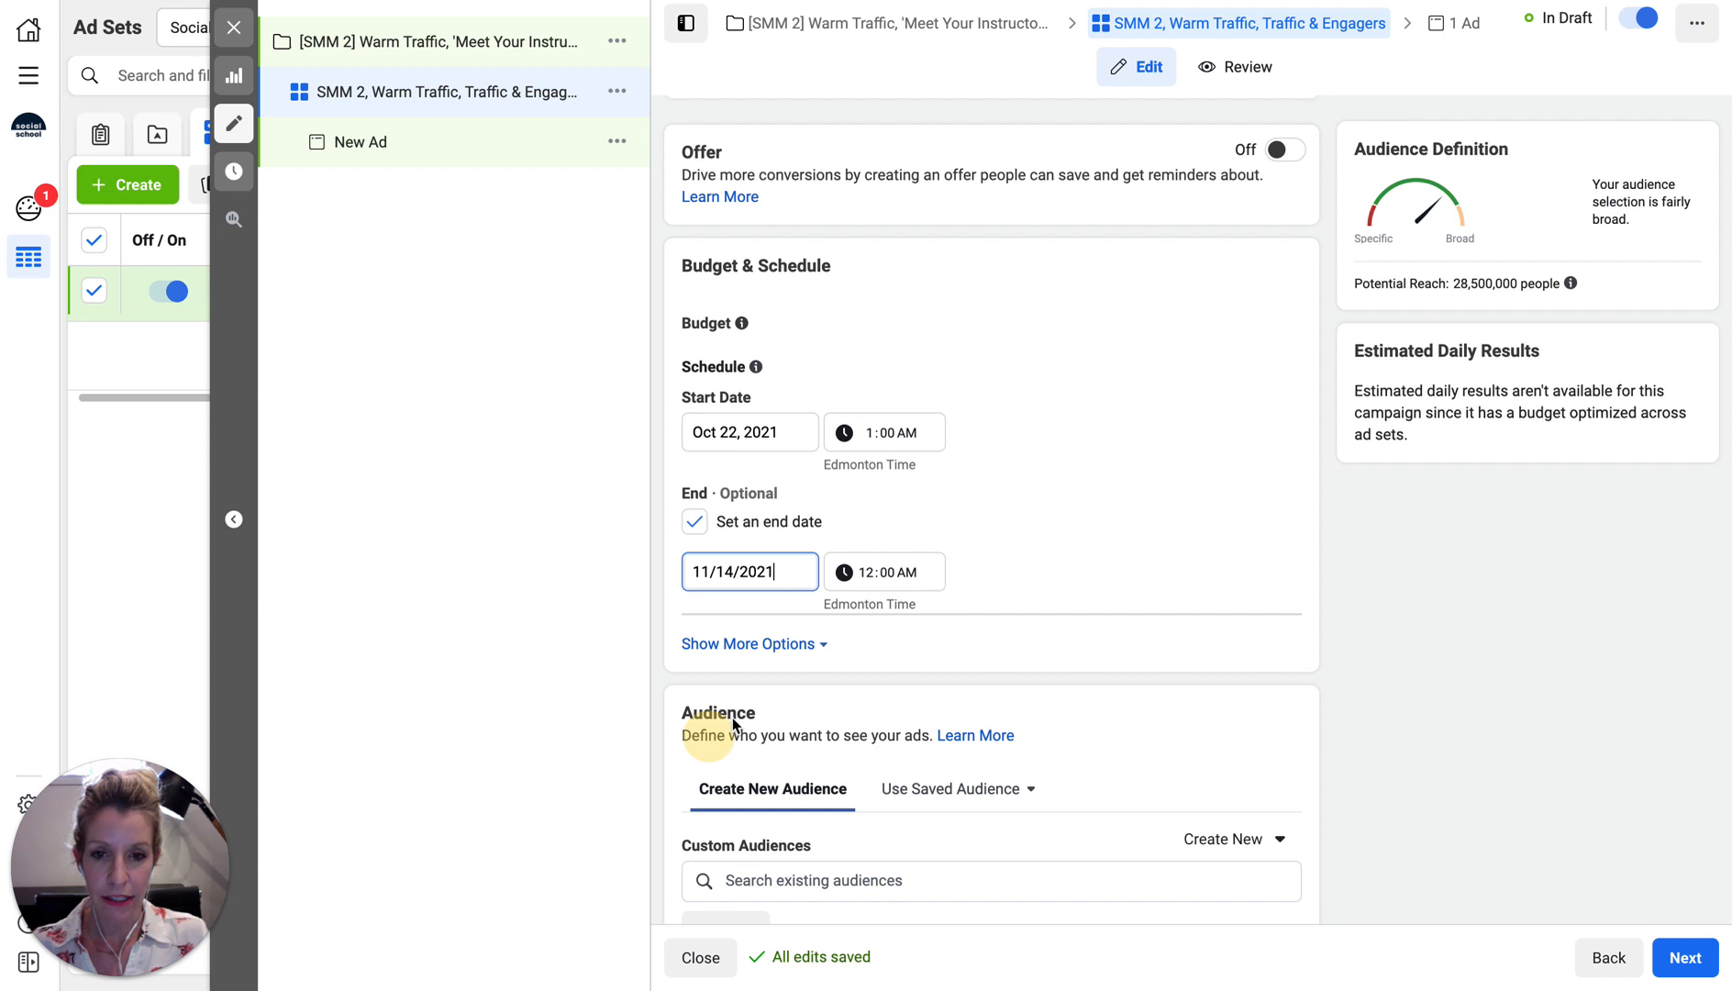
click(872, 574)
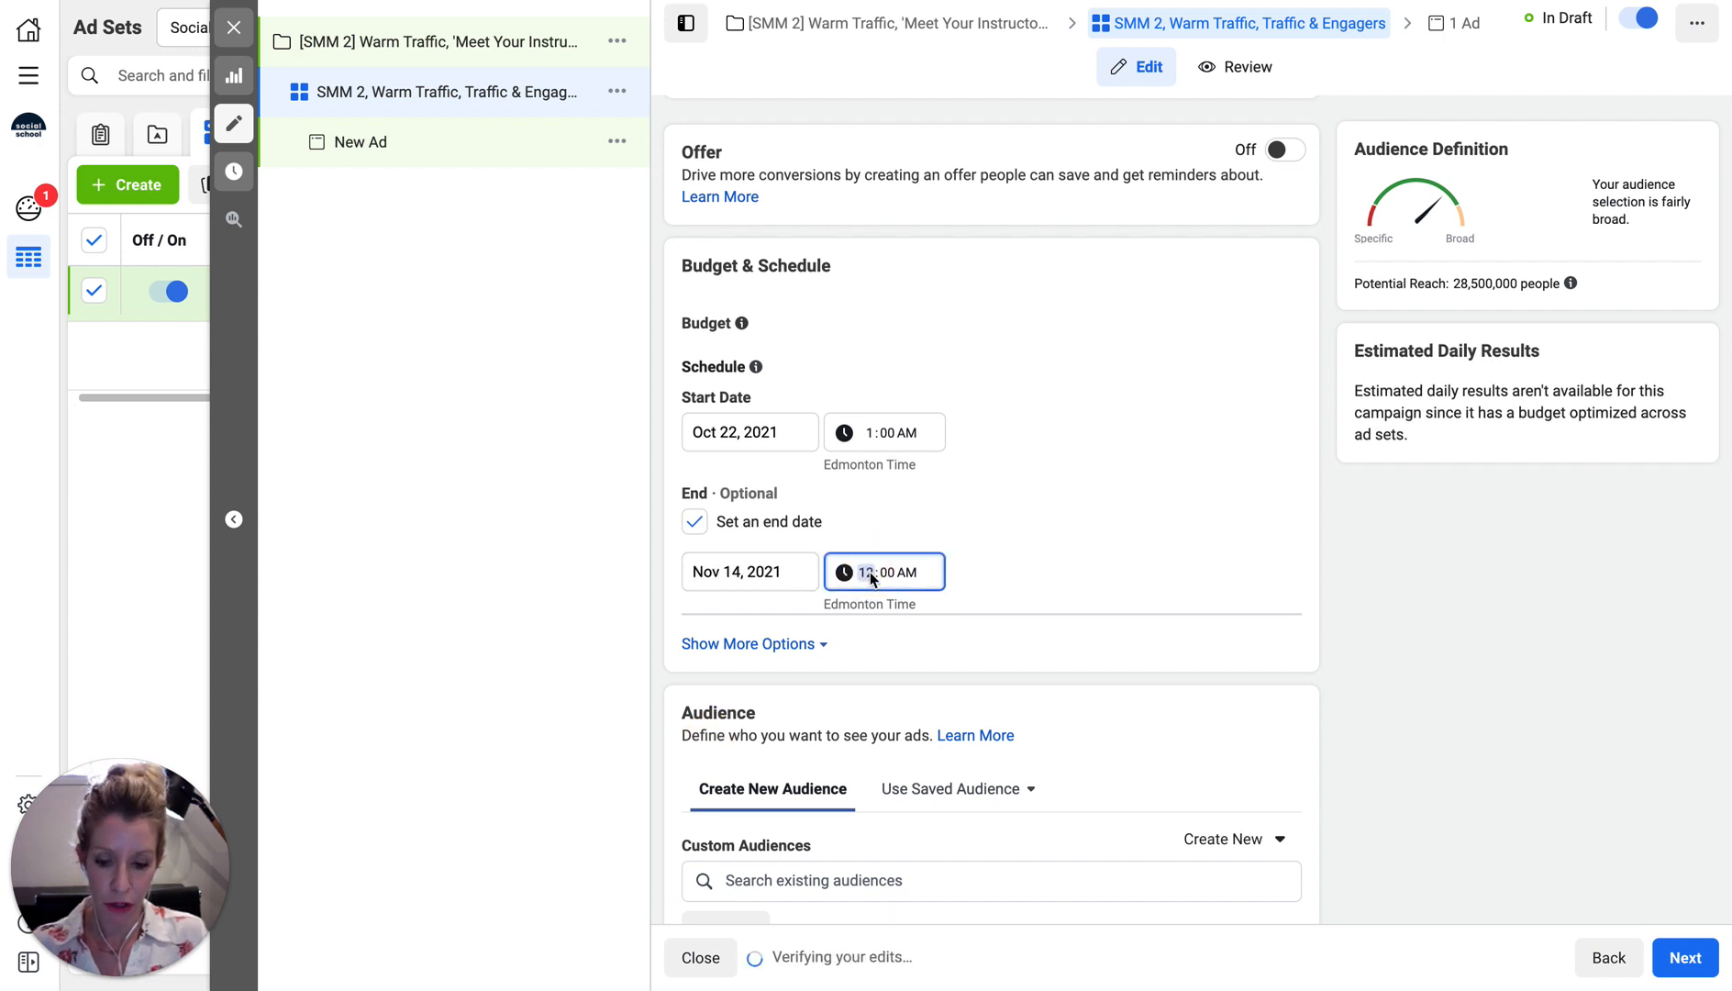
click(909, 573)
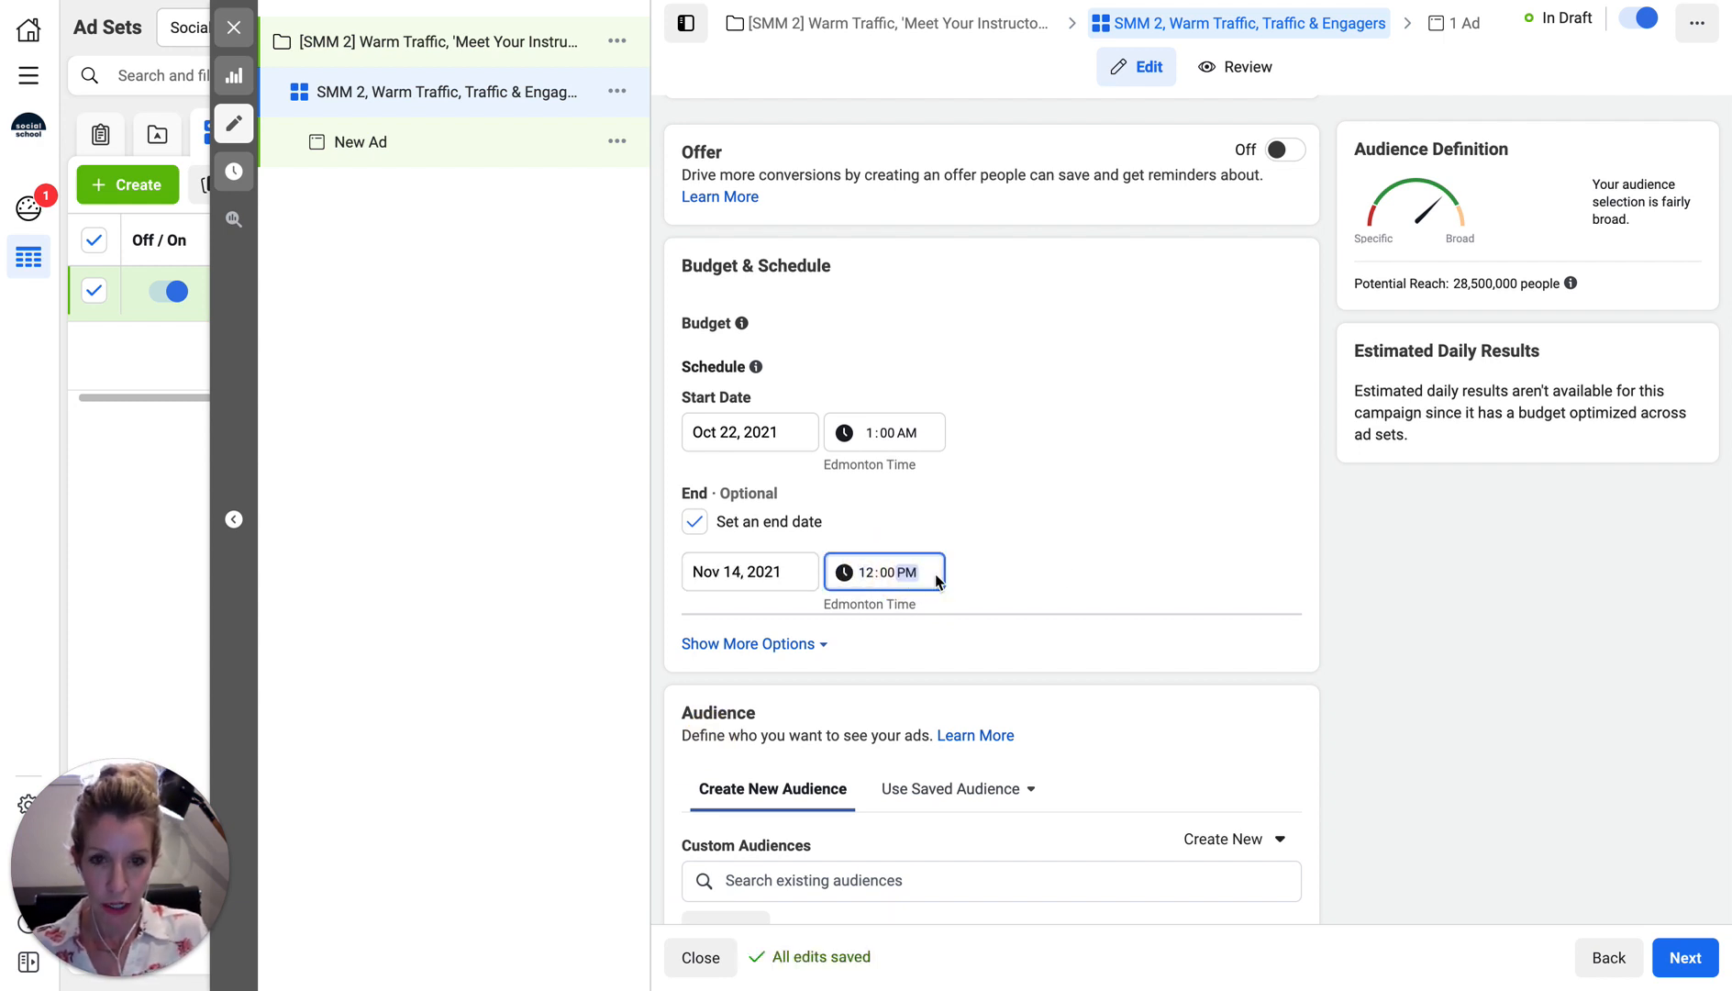
Add the custom audiences "HOT: Master List 08.2021" and "HOT: All Website Traffic, 90 days" to the ad set's new audience.
click(1074, 570)
scroll(937, 642, down, 1)
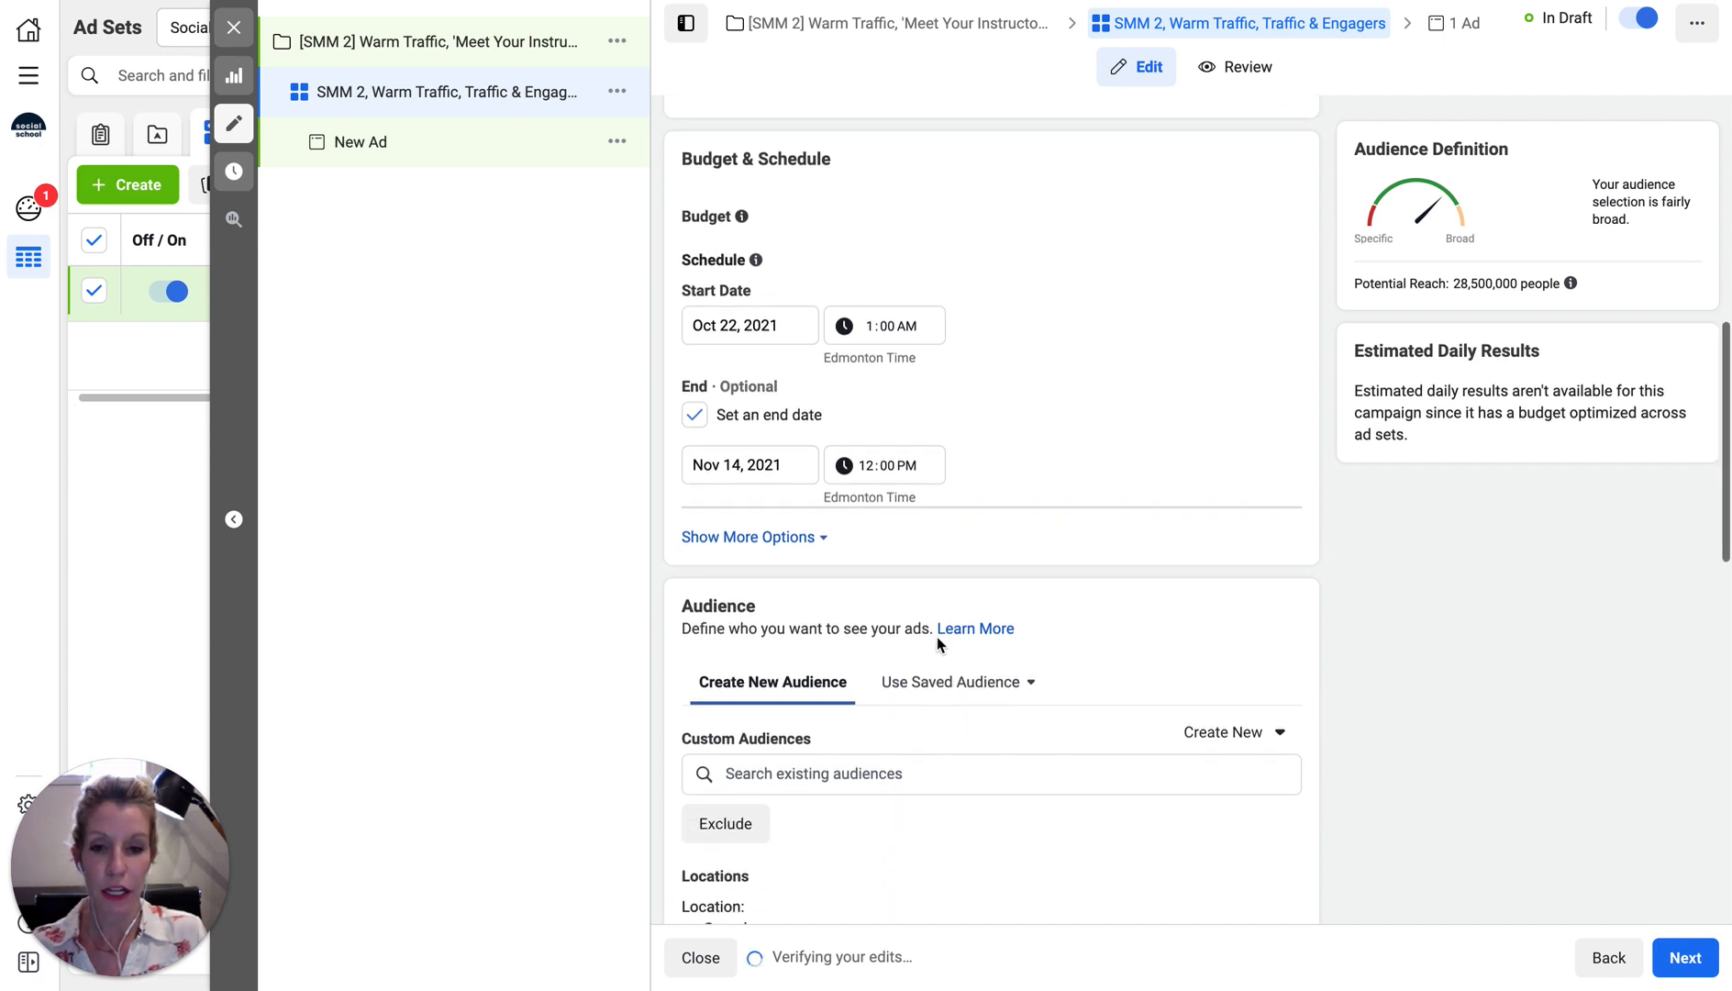
scroll(937, 642, down, 1)
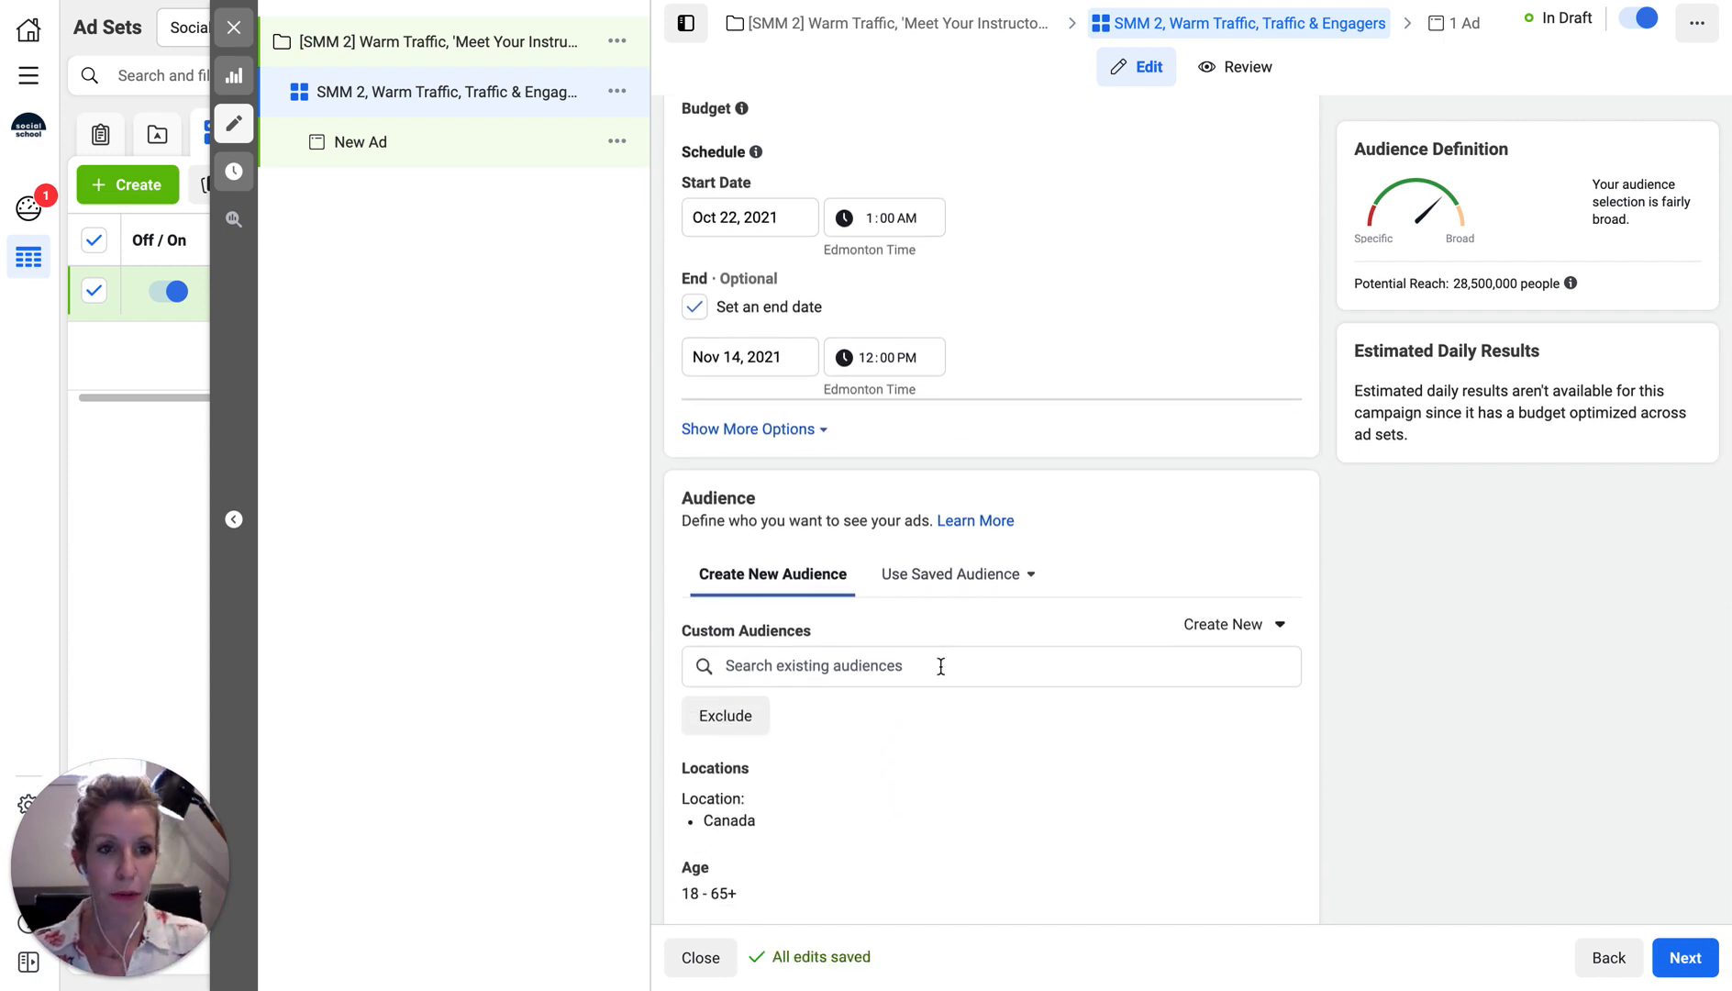
scroll(940, 666, down, 2)
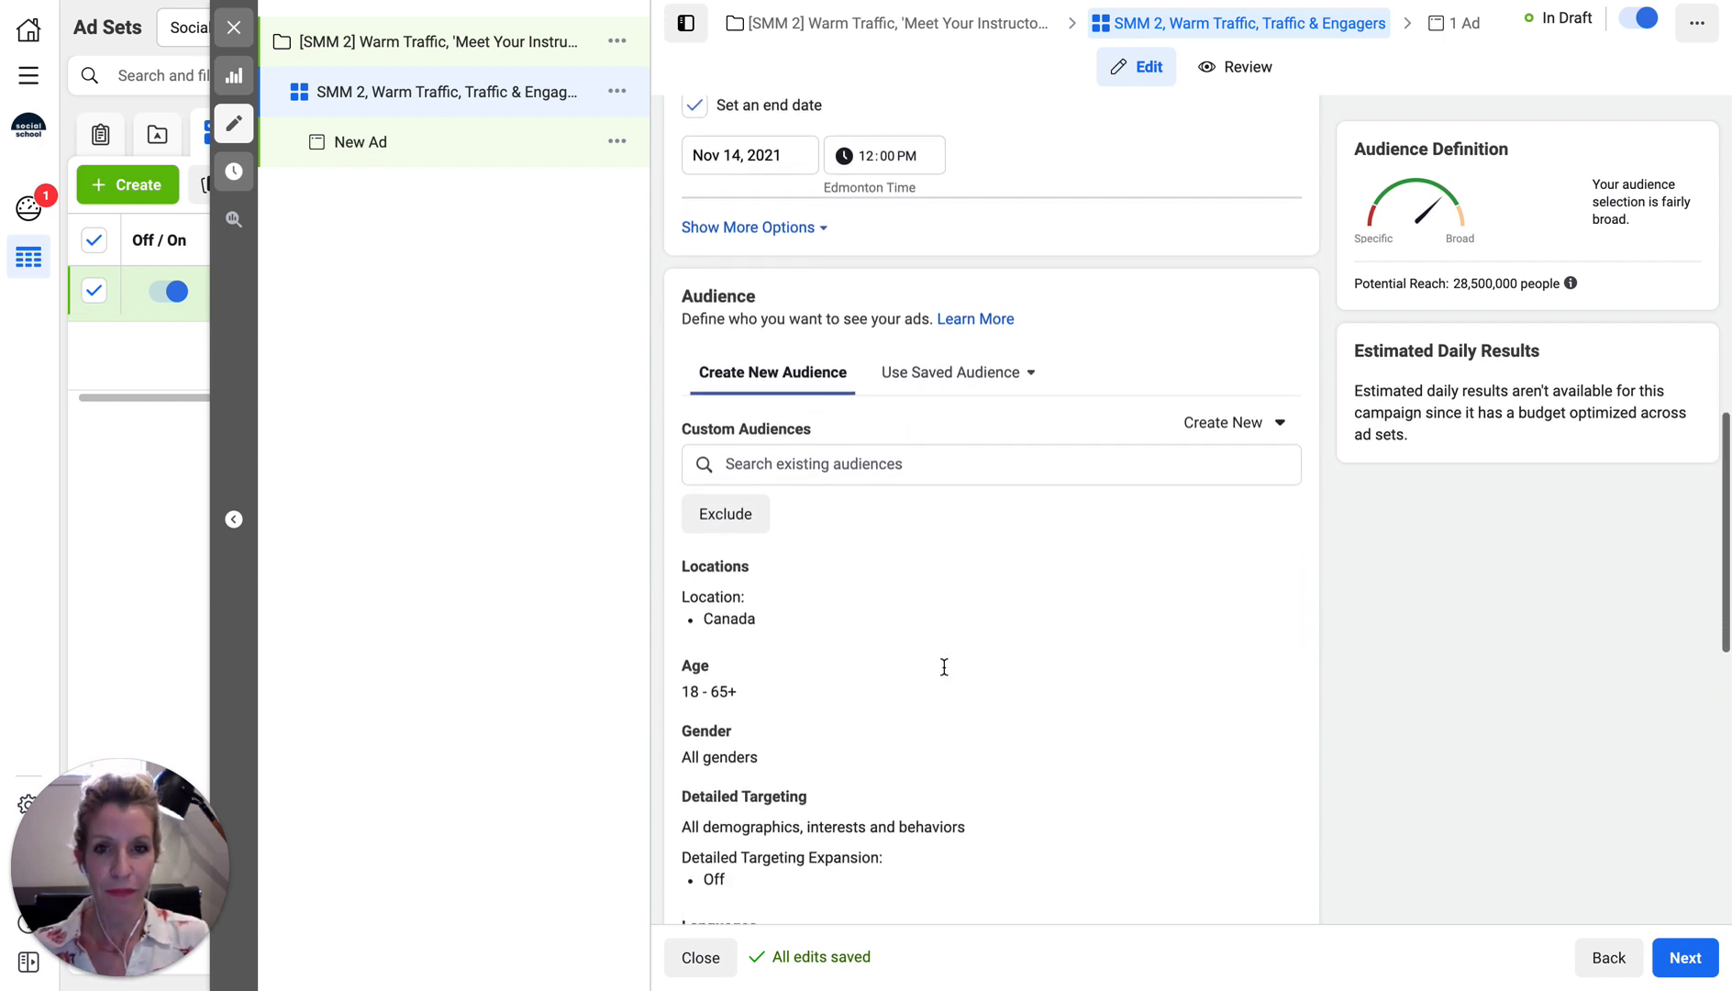
scroll(944, 667, down, 2)
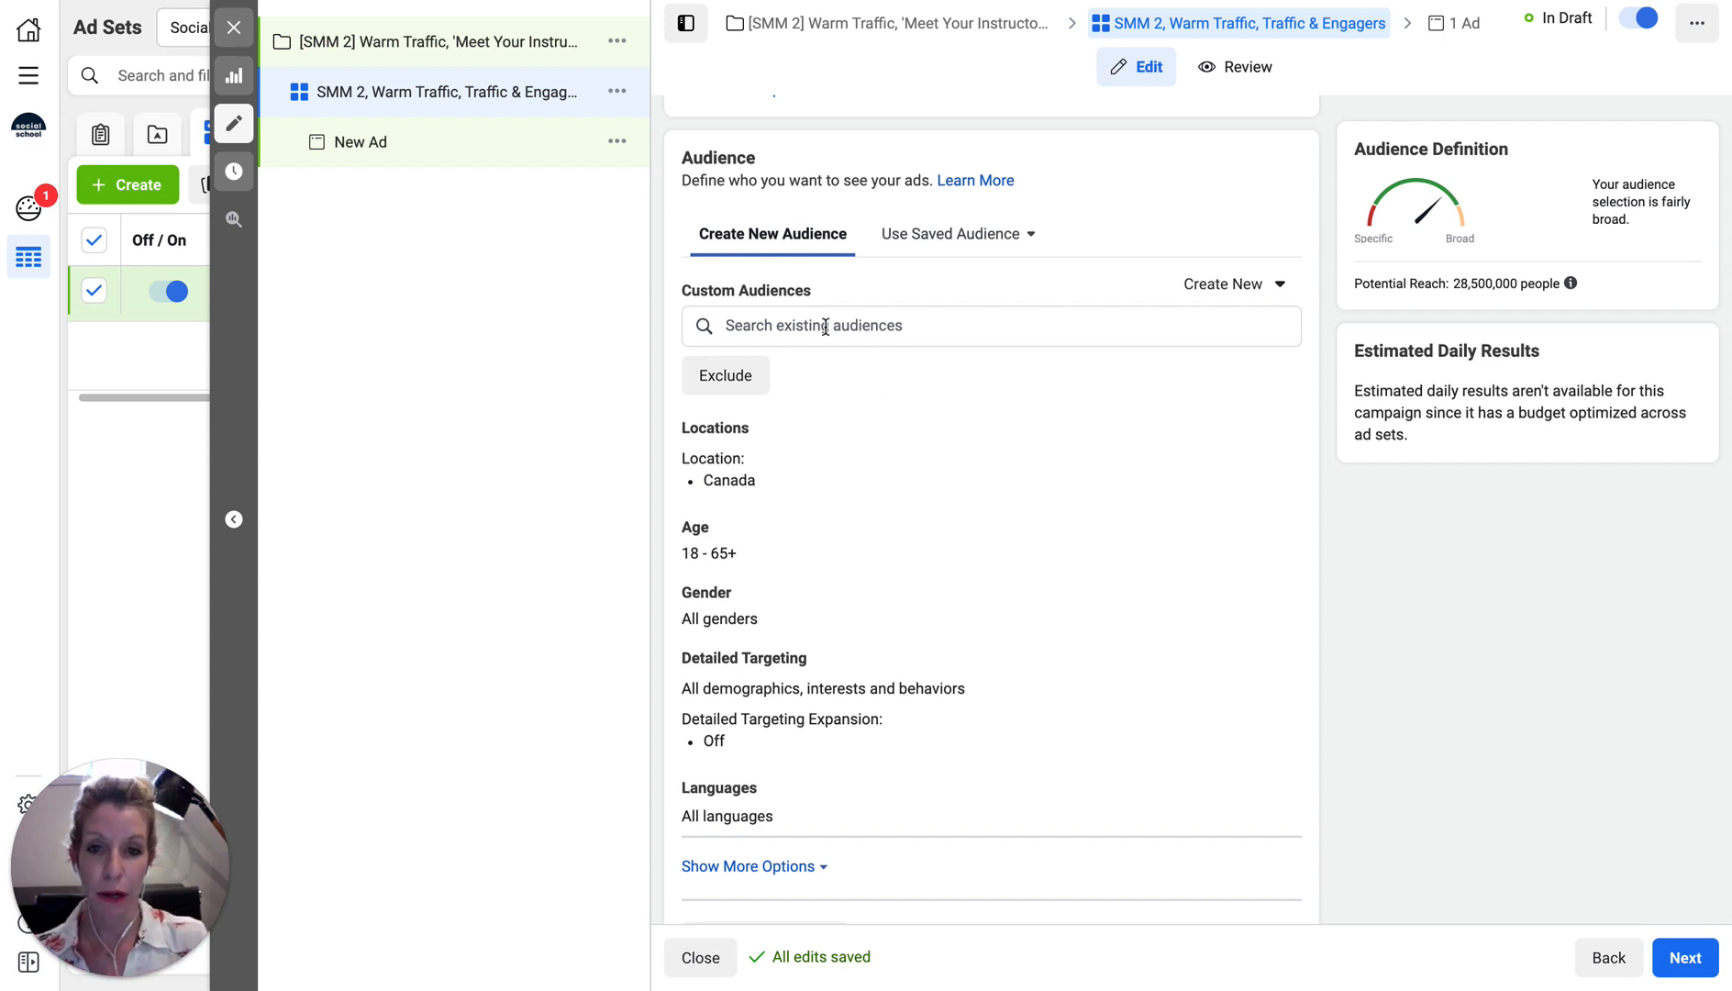
click(940, 227)
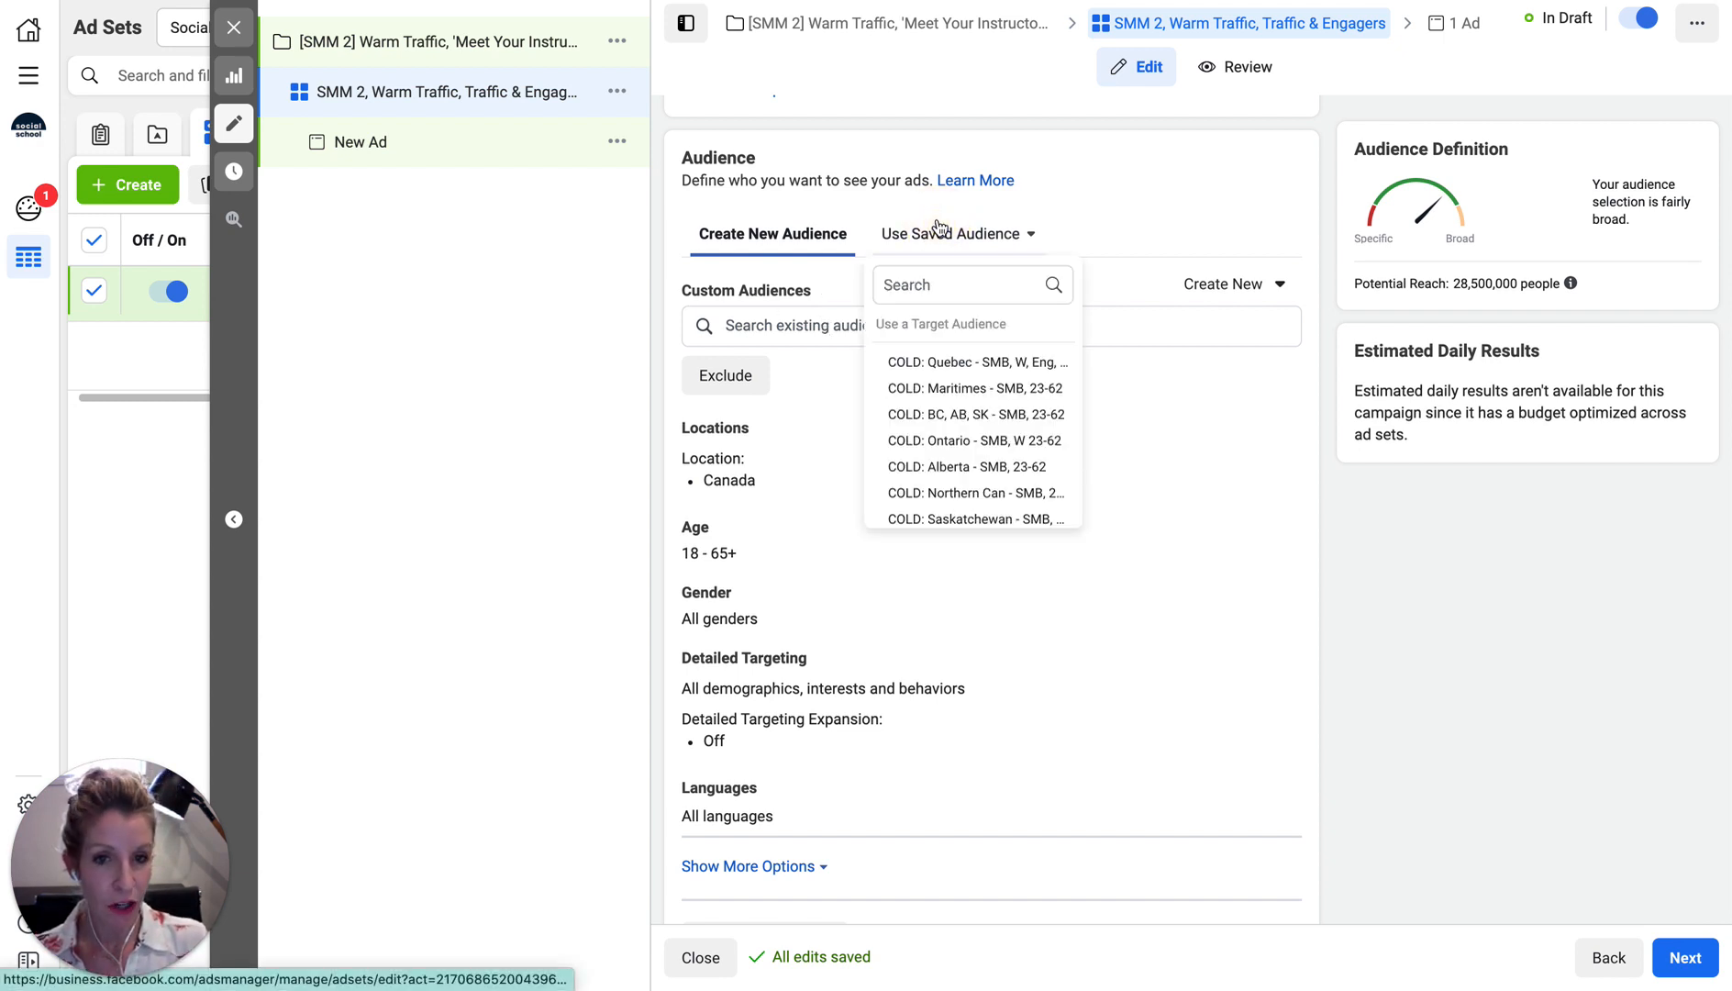
click(750, 237)
click(779, 327)
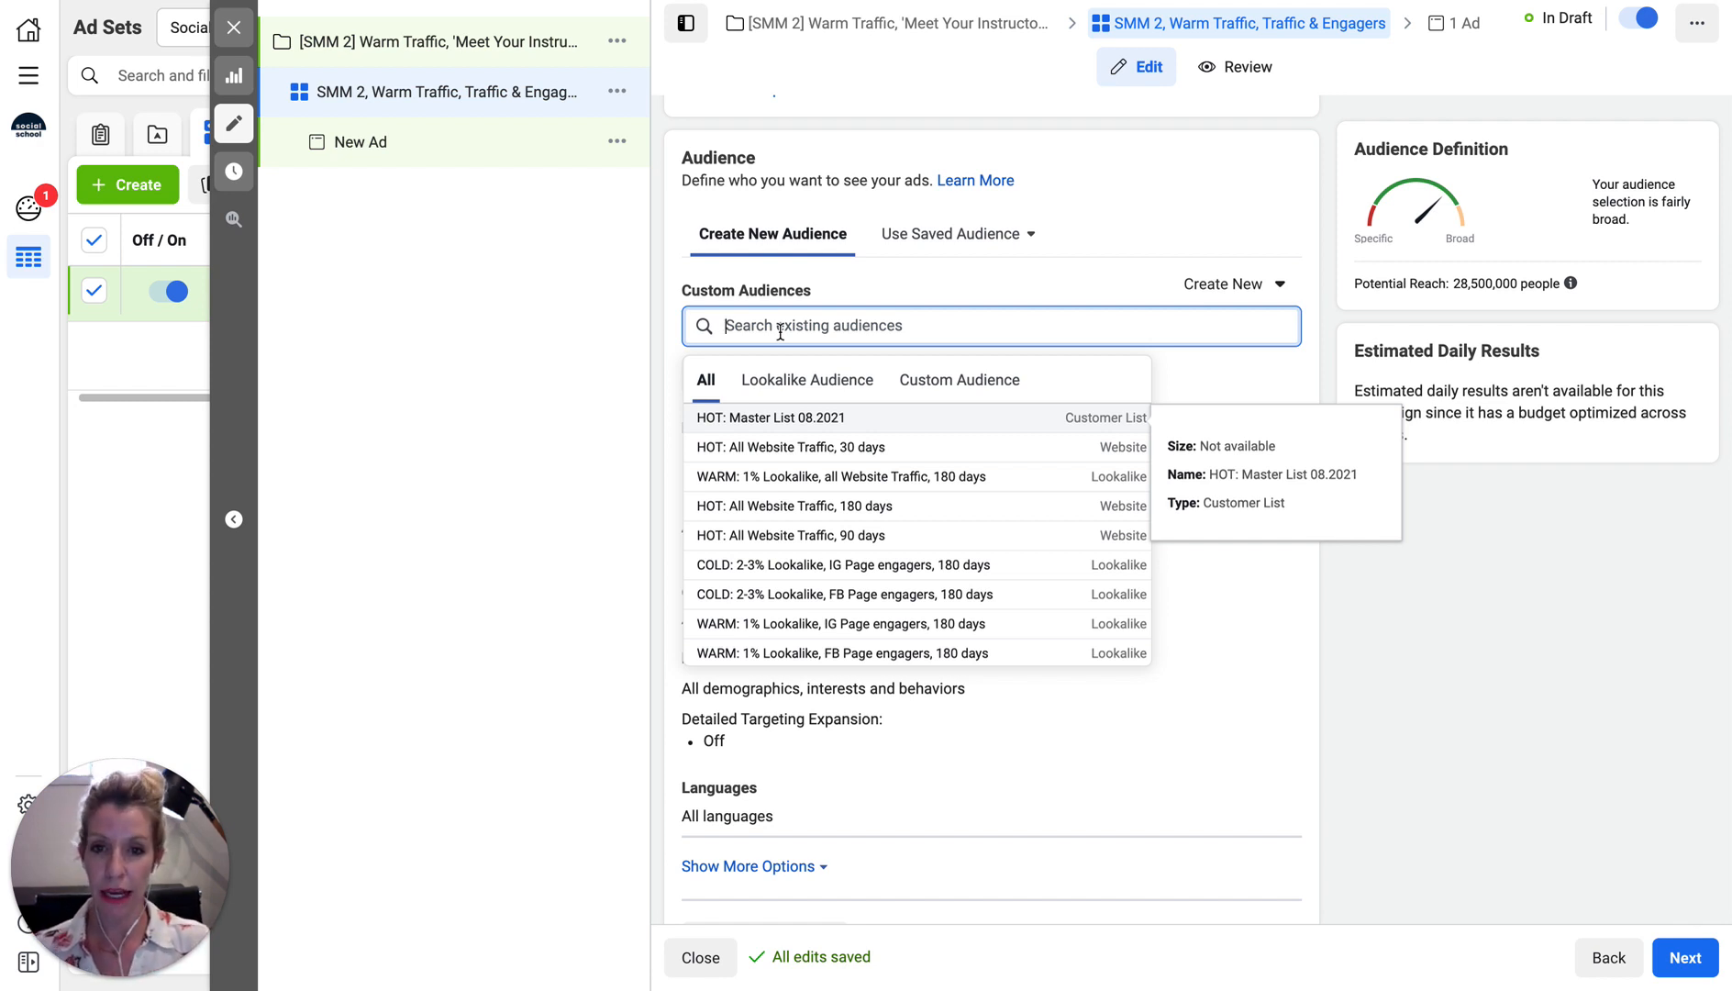
click(747, 418)
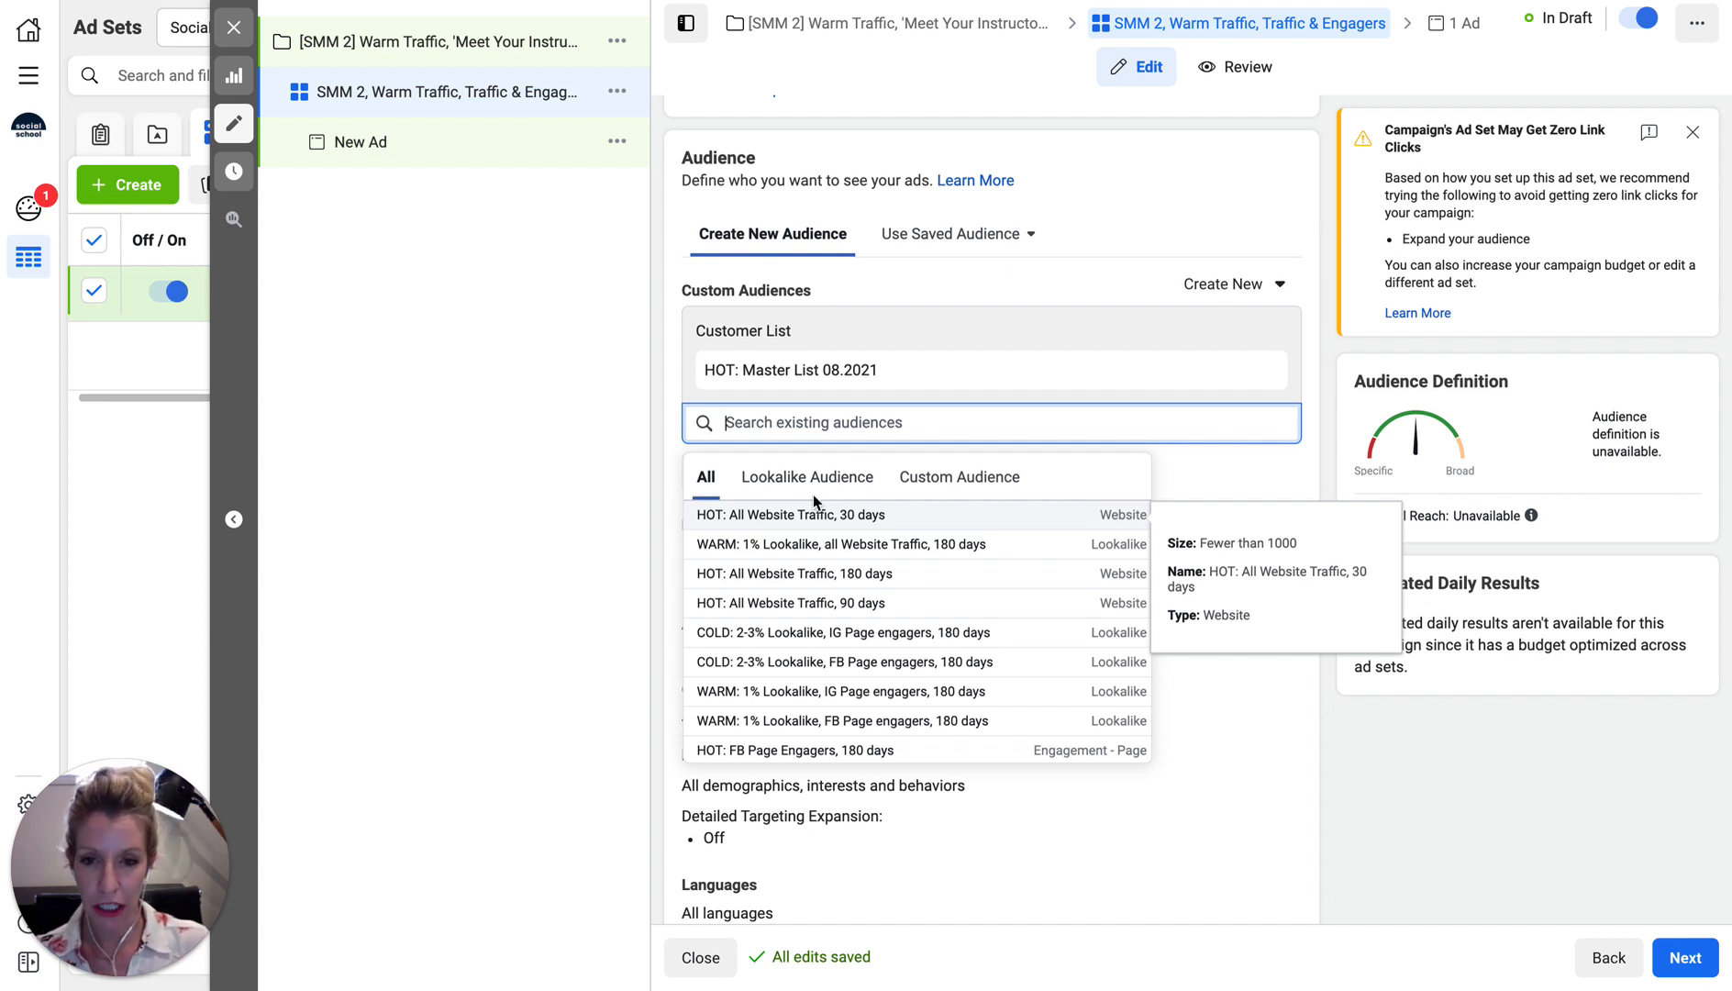
click(799, 607)
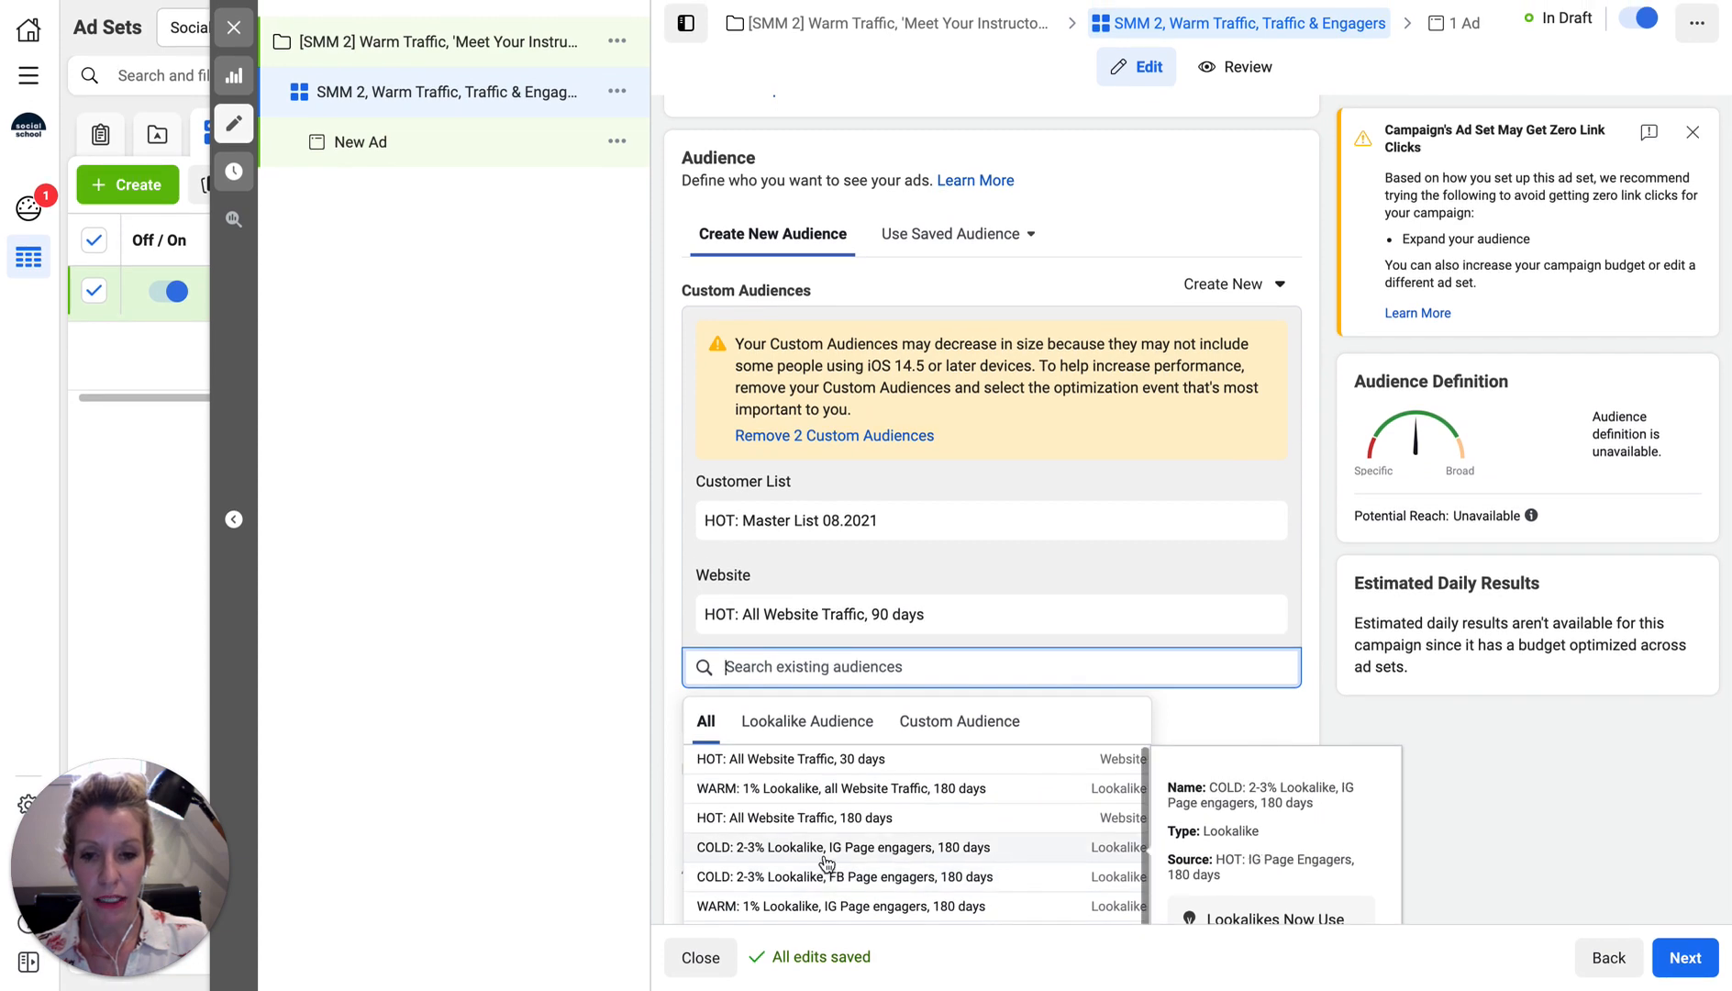
Add the custom audiences "HOT: FB Page Engagers, 180 days" and "HOT: IG Page Engagers, 180 days" to the ad set's audience.
scroll(821, 860, down, 1)
scroll(821, 860, down, 2)
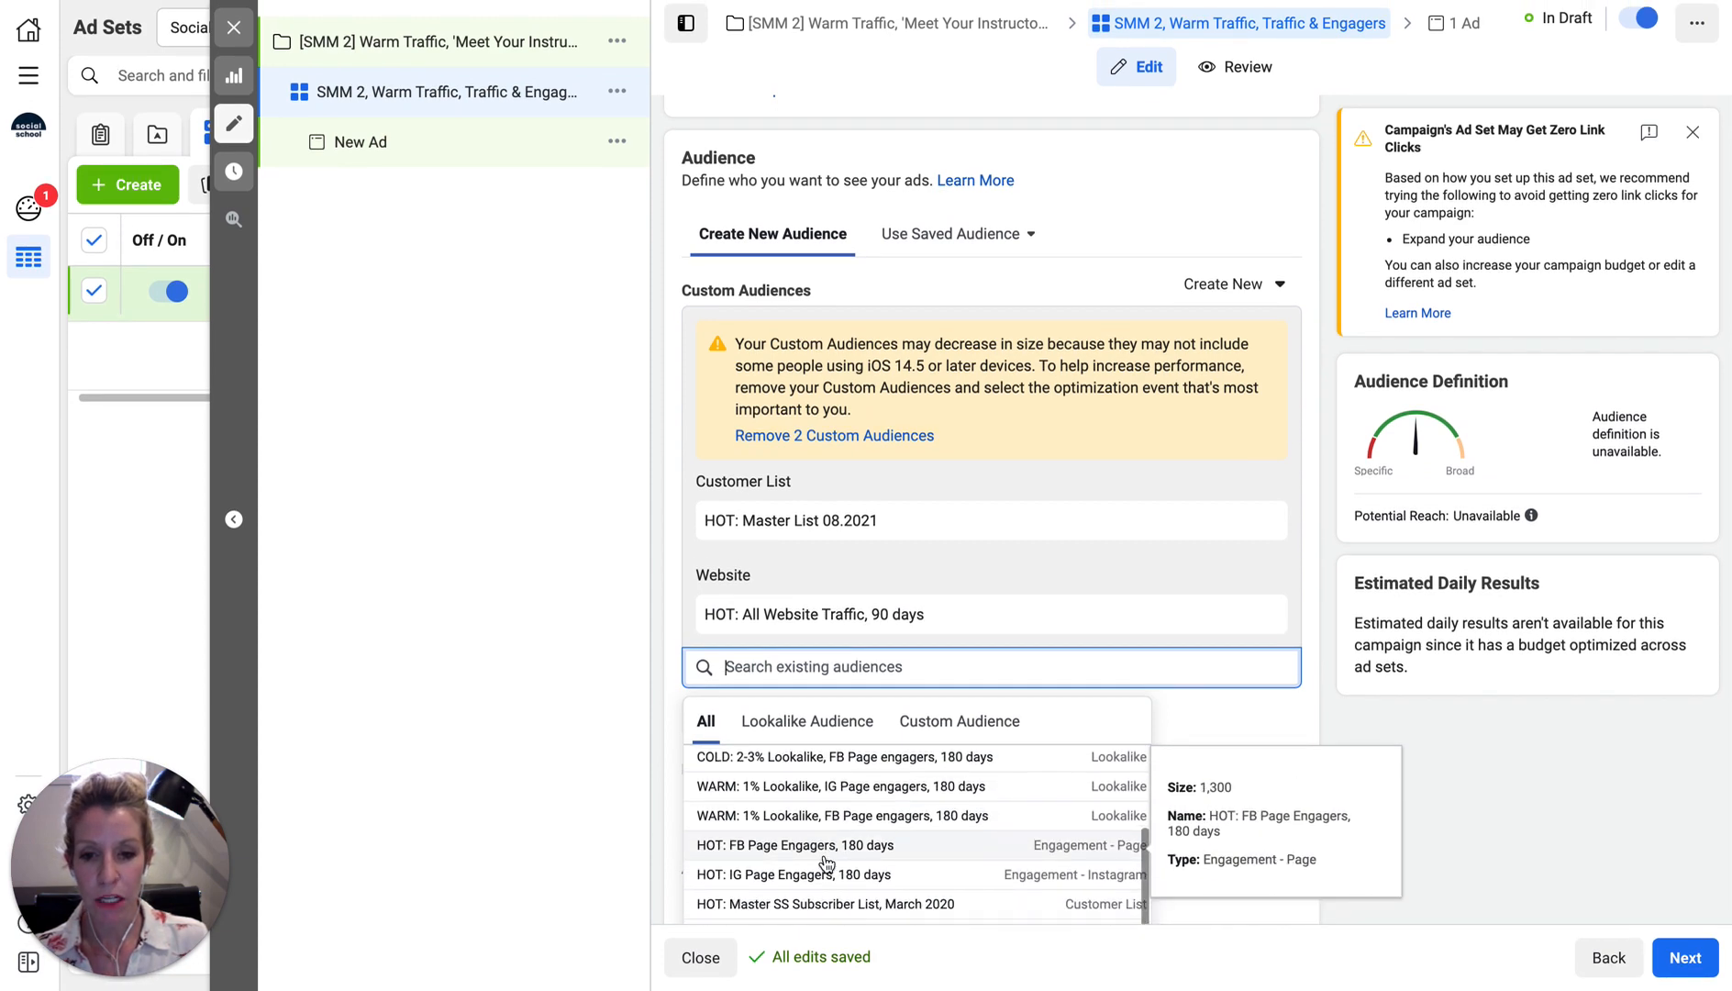
click(796, 846)
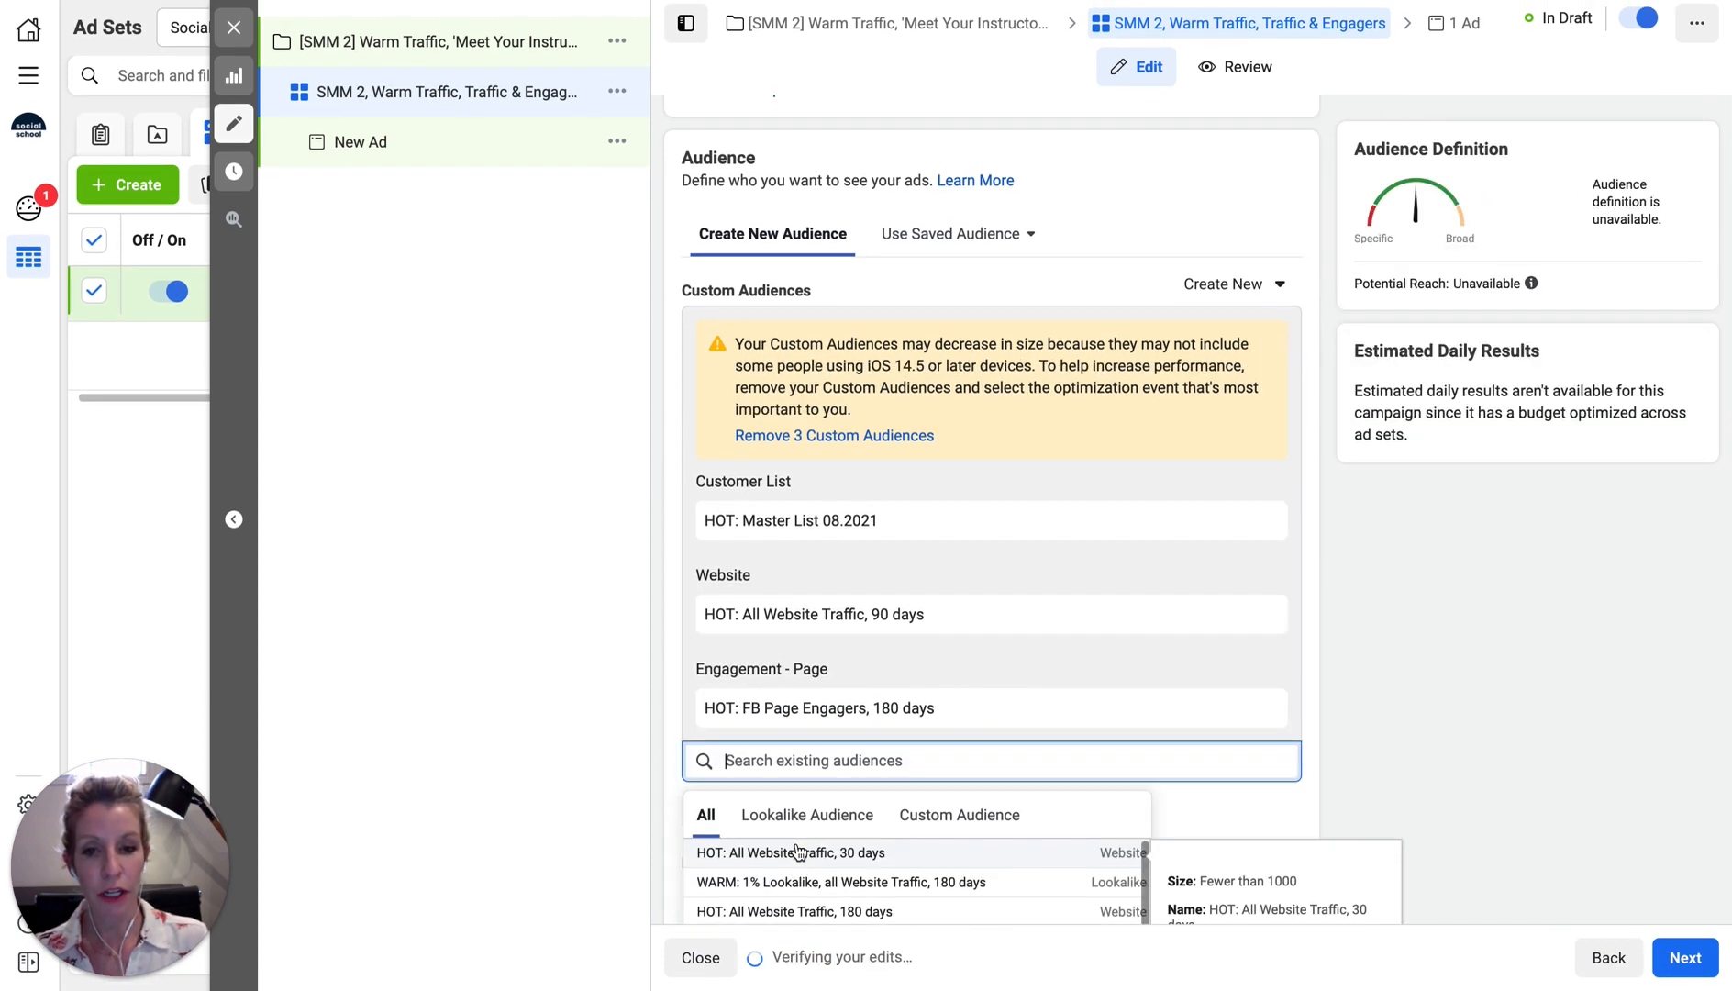
scroll(826, 873, down, 2)
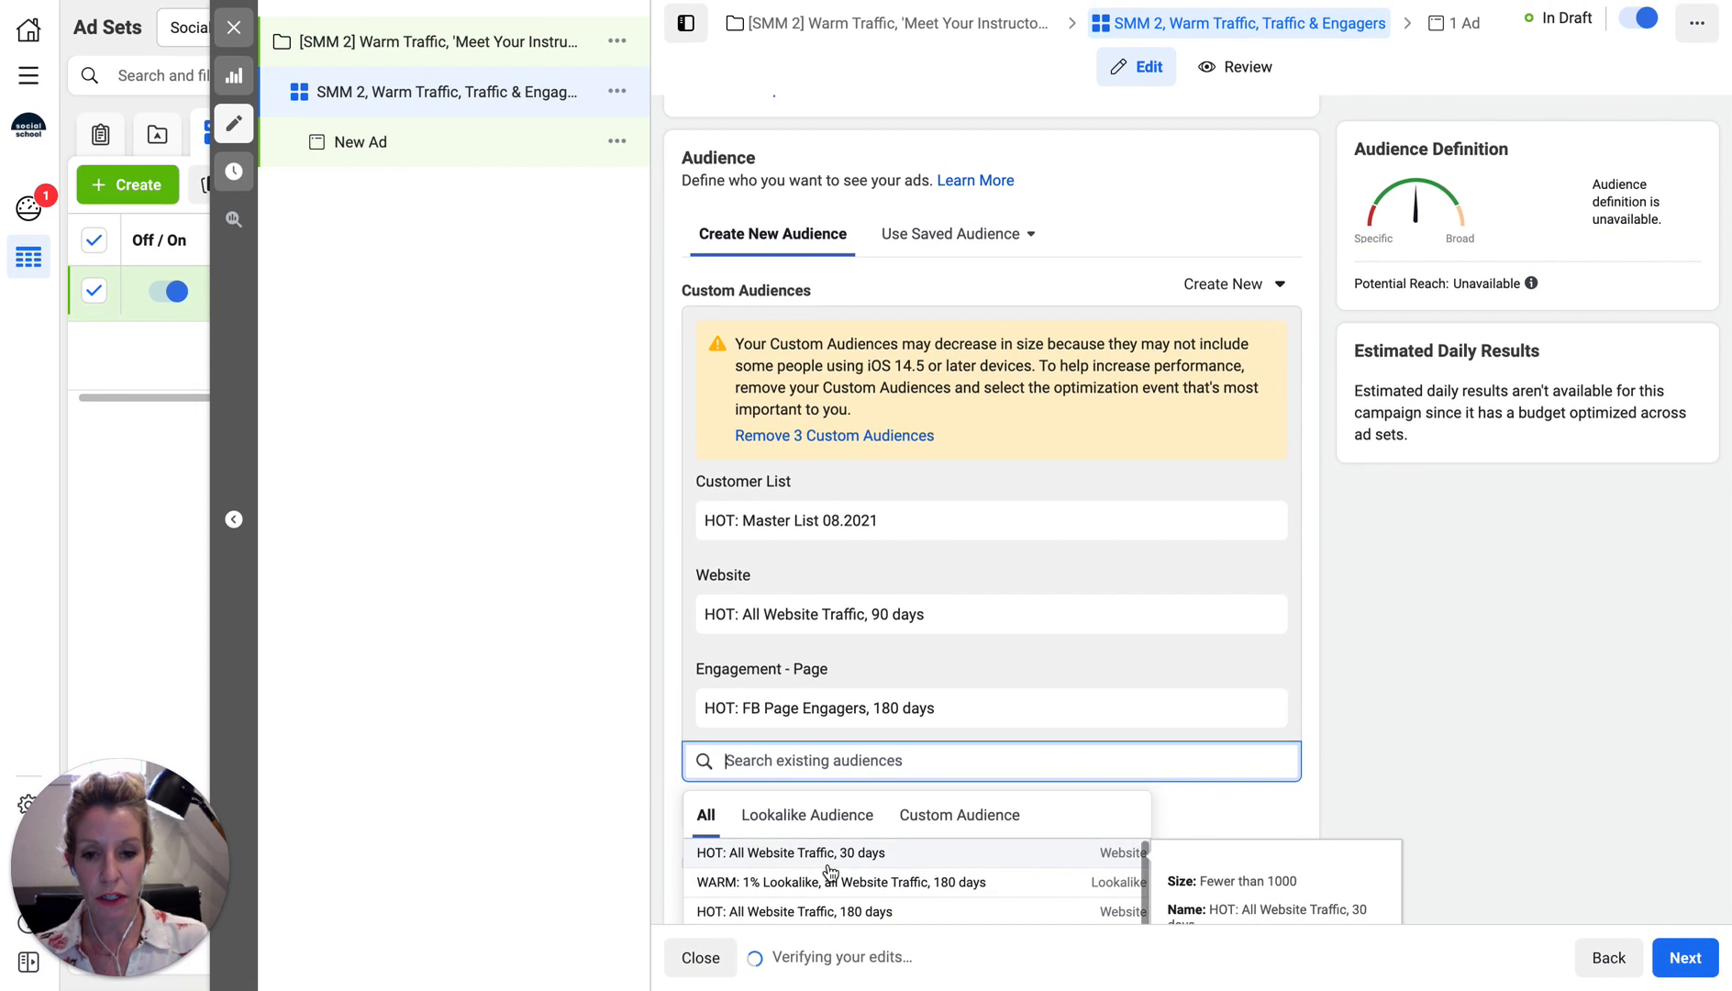
scroll(825, 878, up, 3)
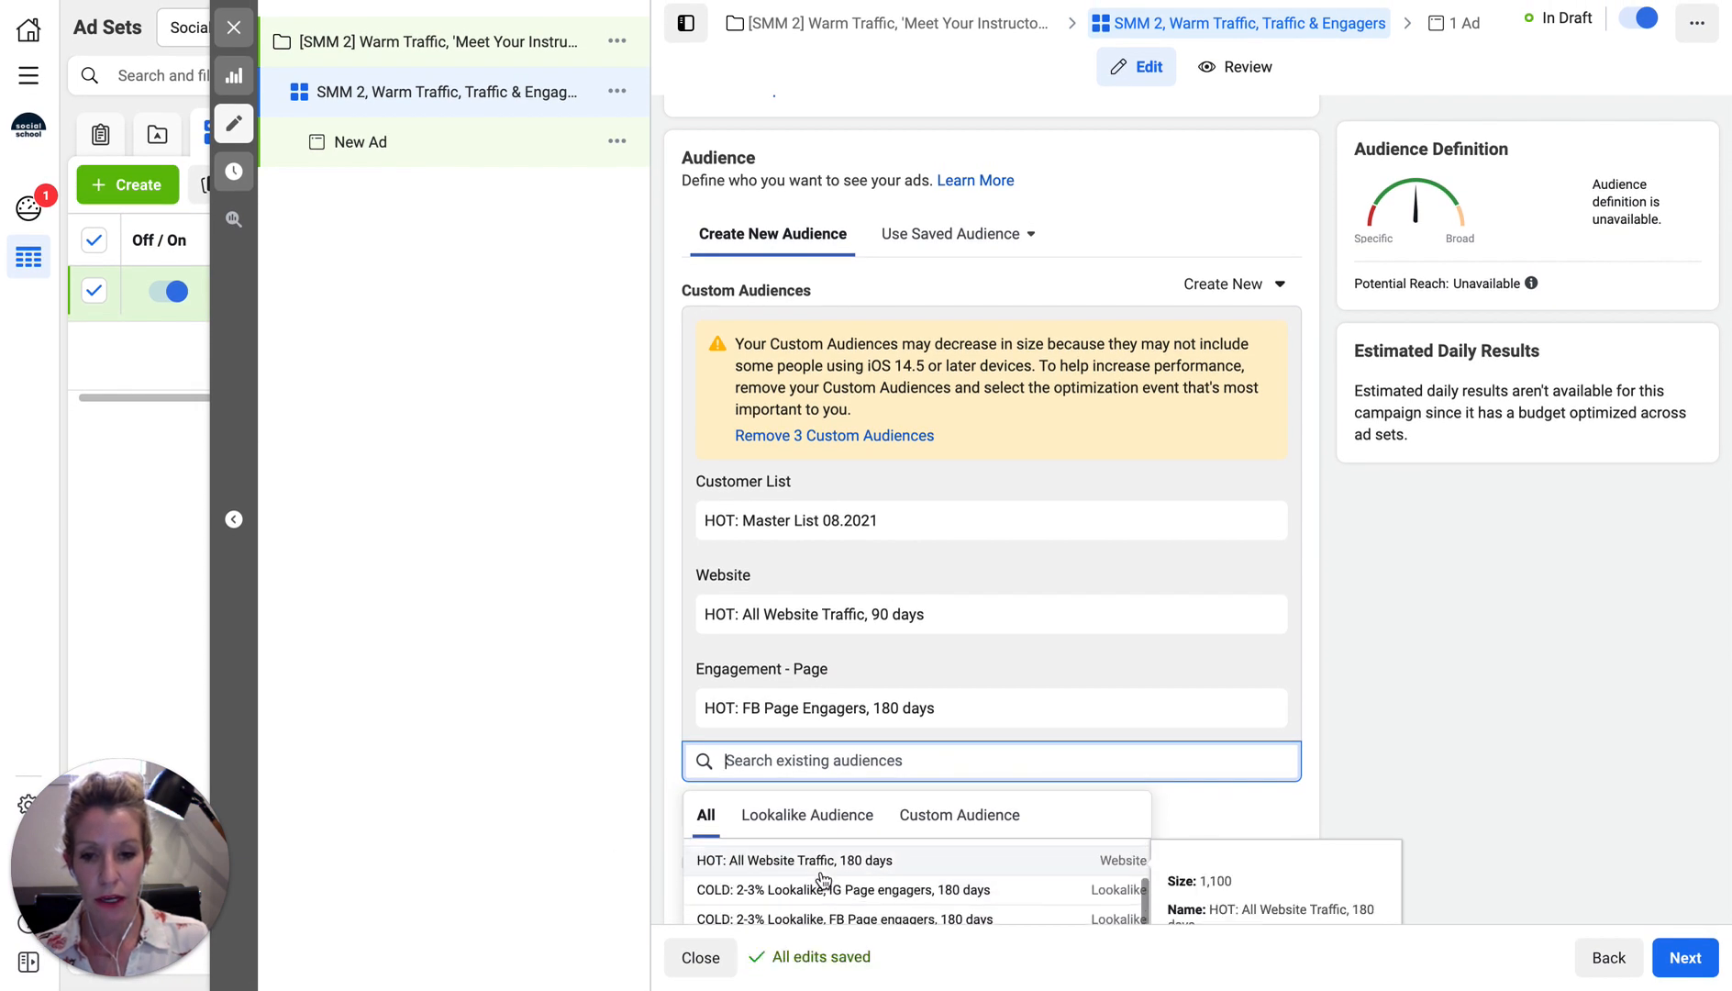
scroll(801, 885, down, 3)
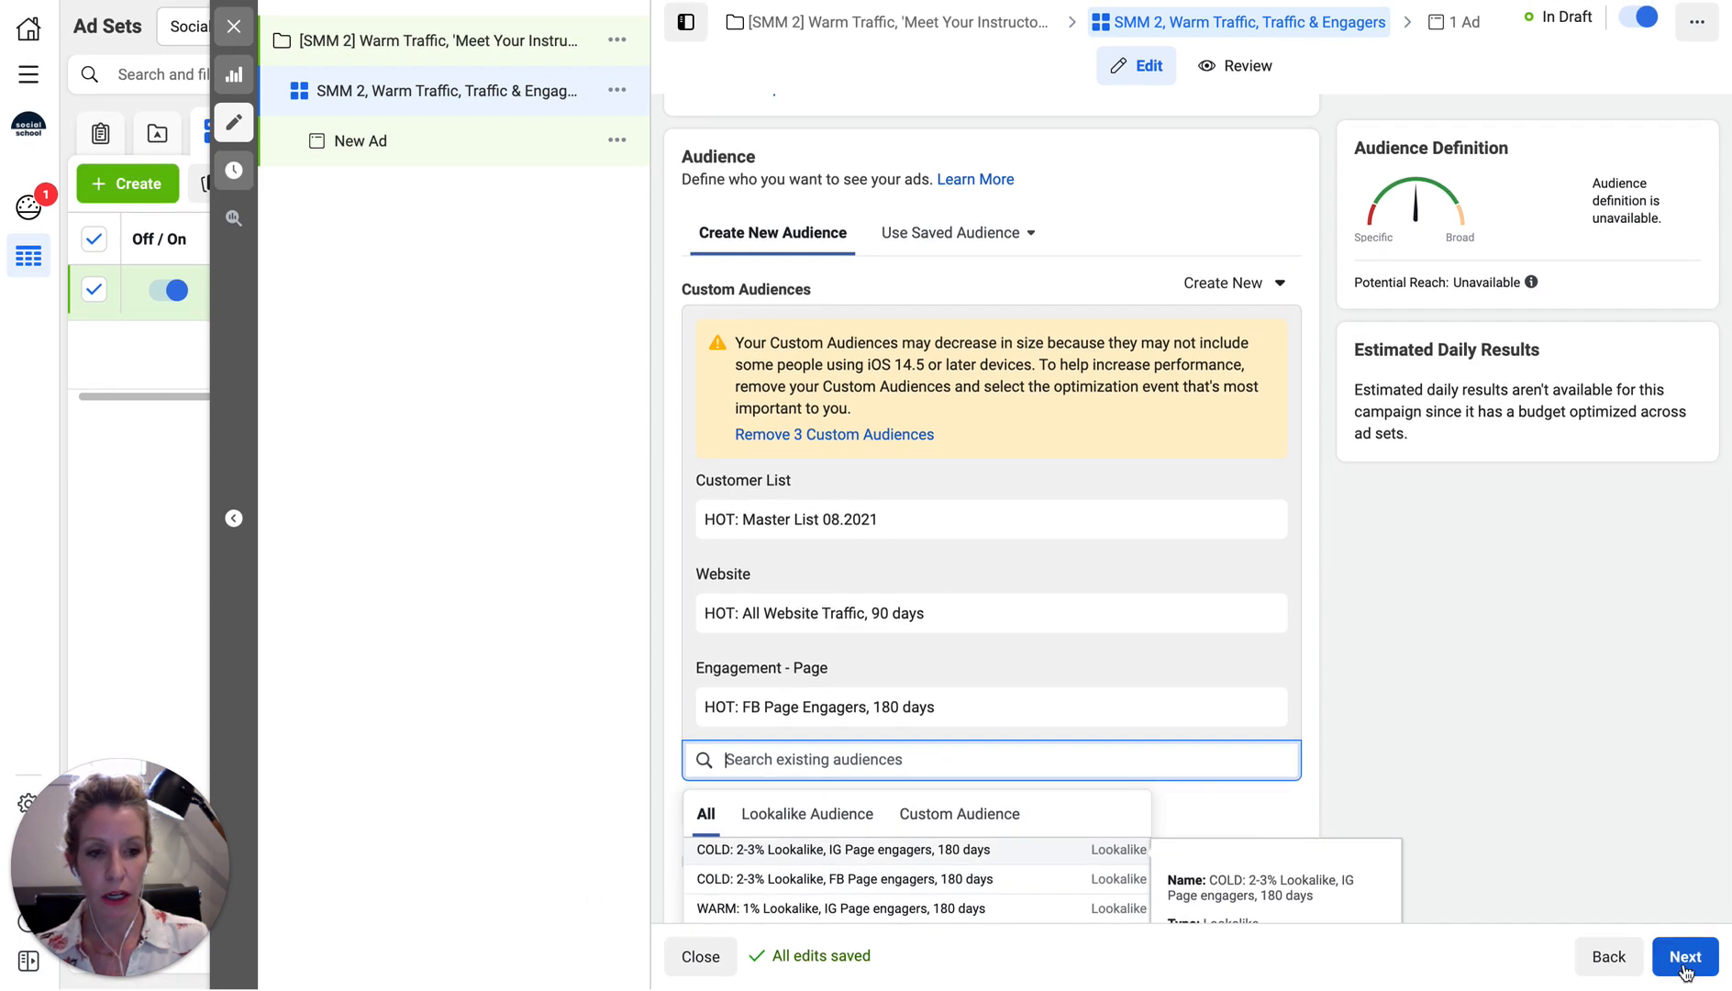
drag(1729, 988, 1731, 990)
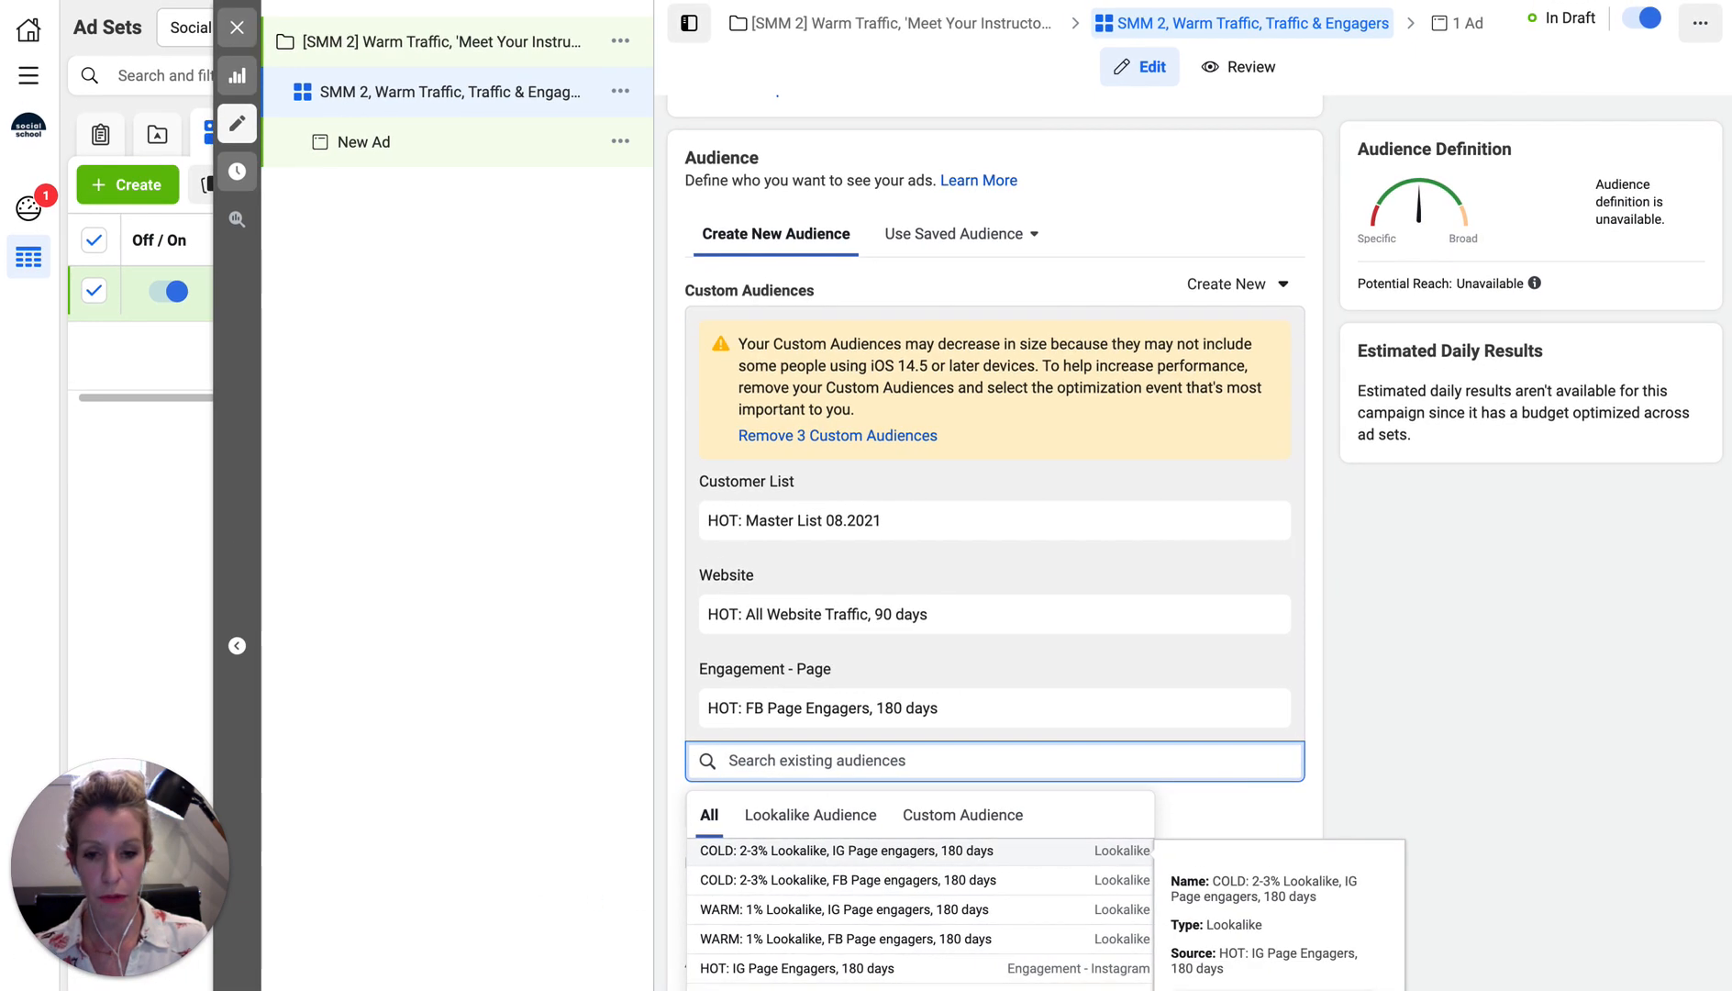
click(720, 971)
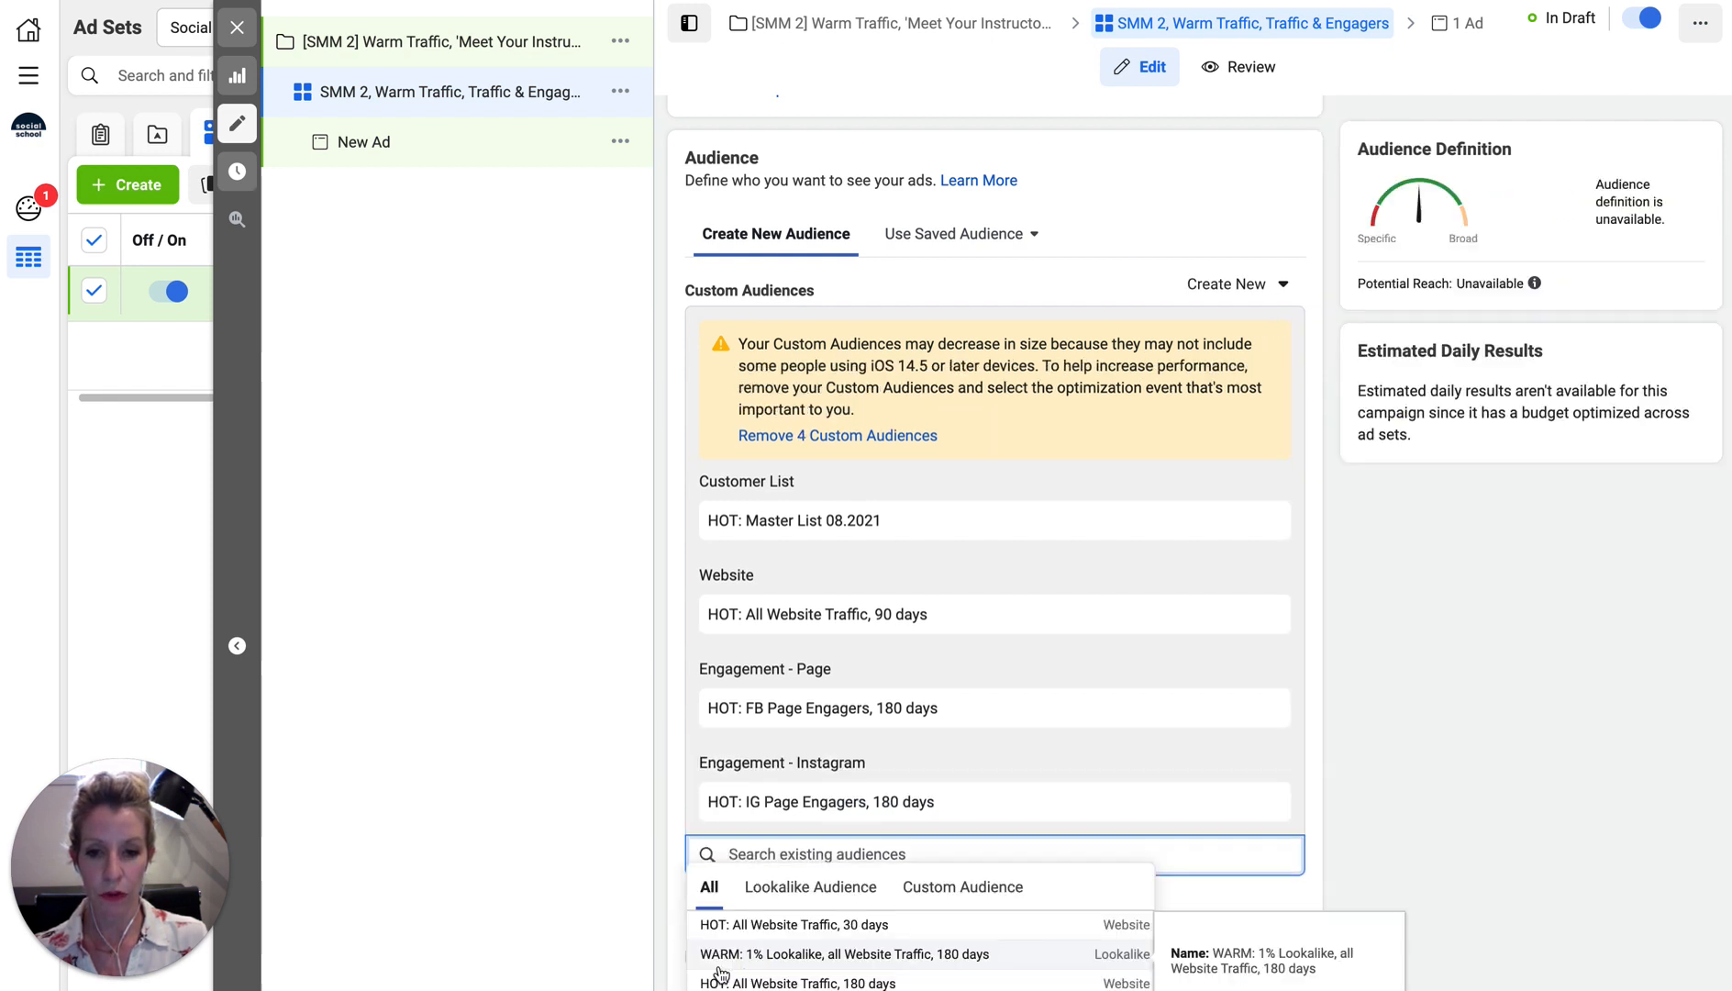
click(572, 845)
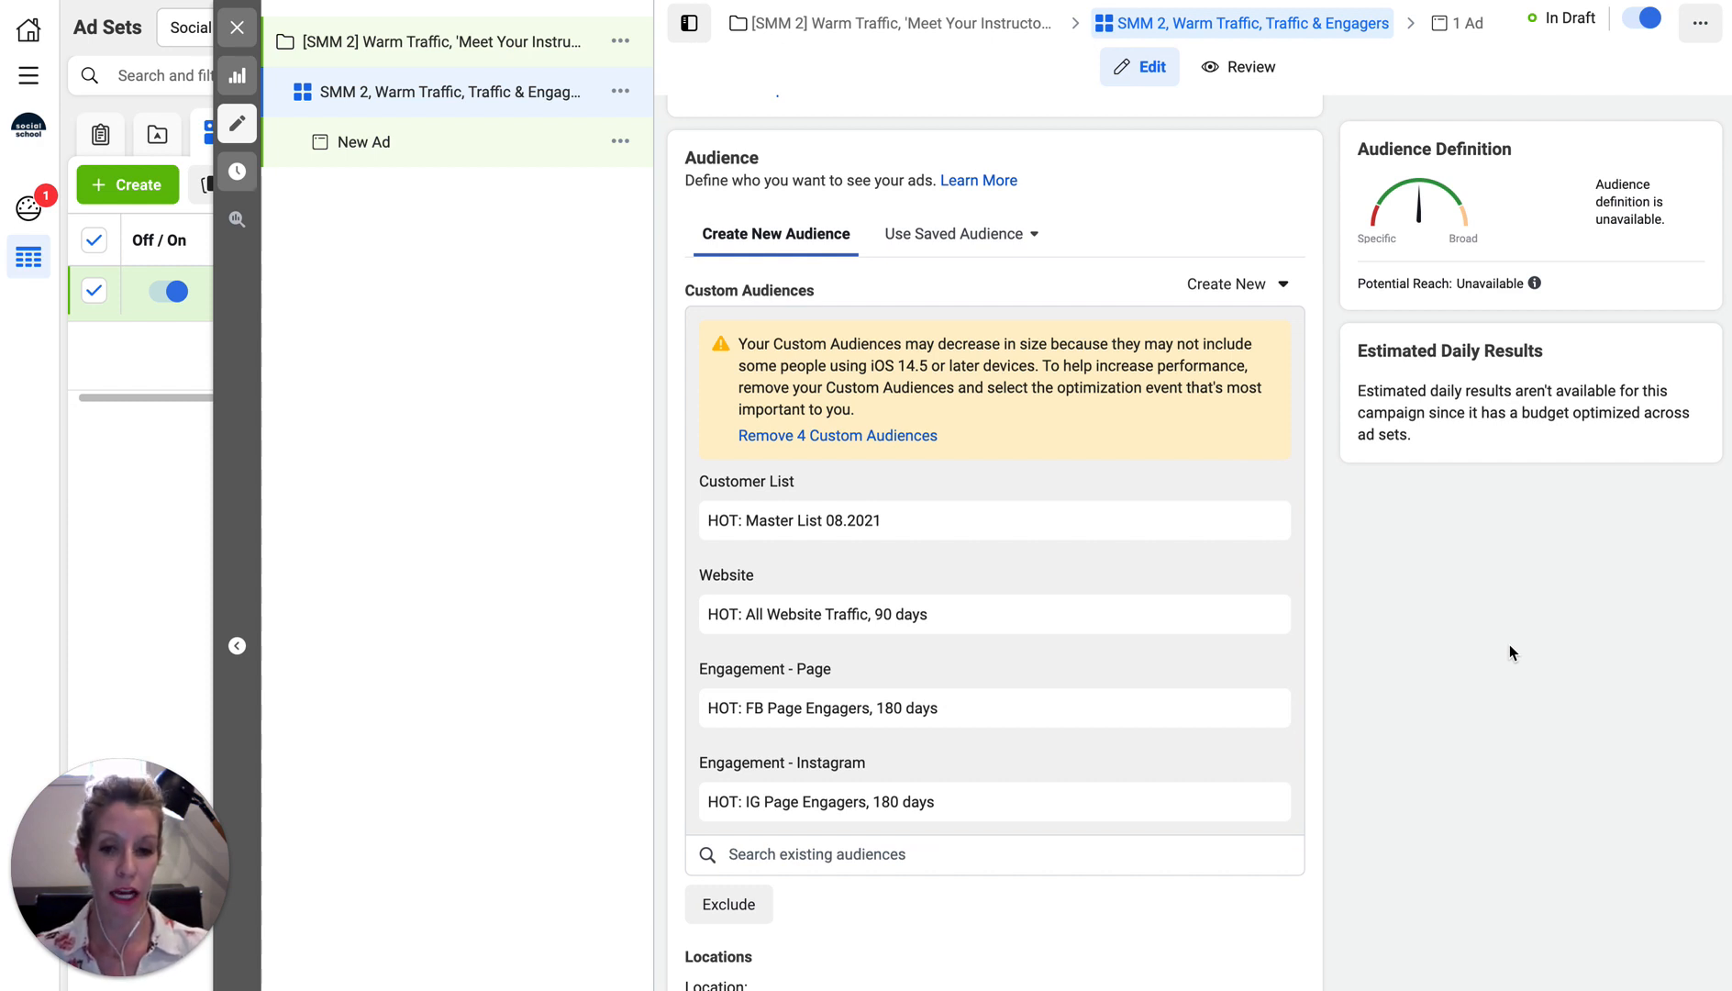
Open the exclusion field for custom audiences in the ad set's audience settings.
scroll(1496, 594, down, 2)
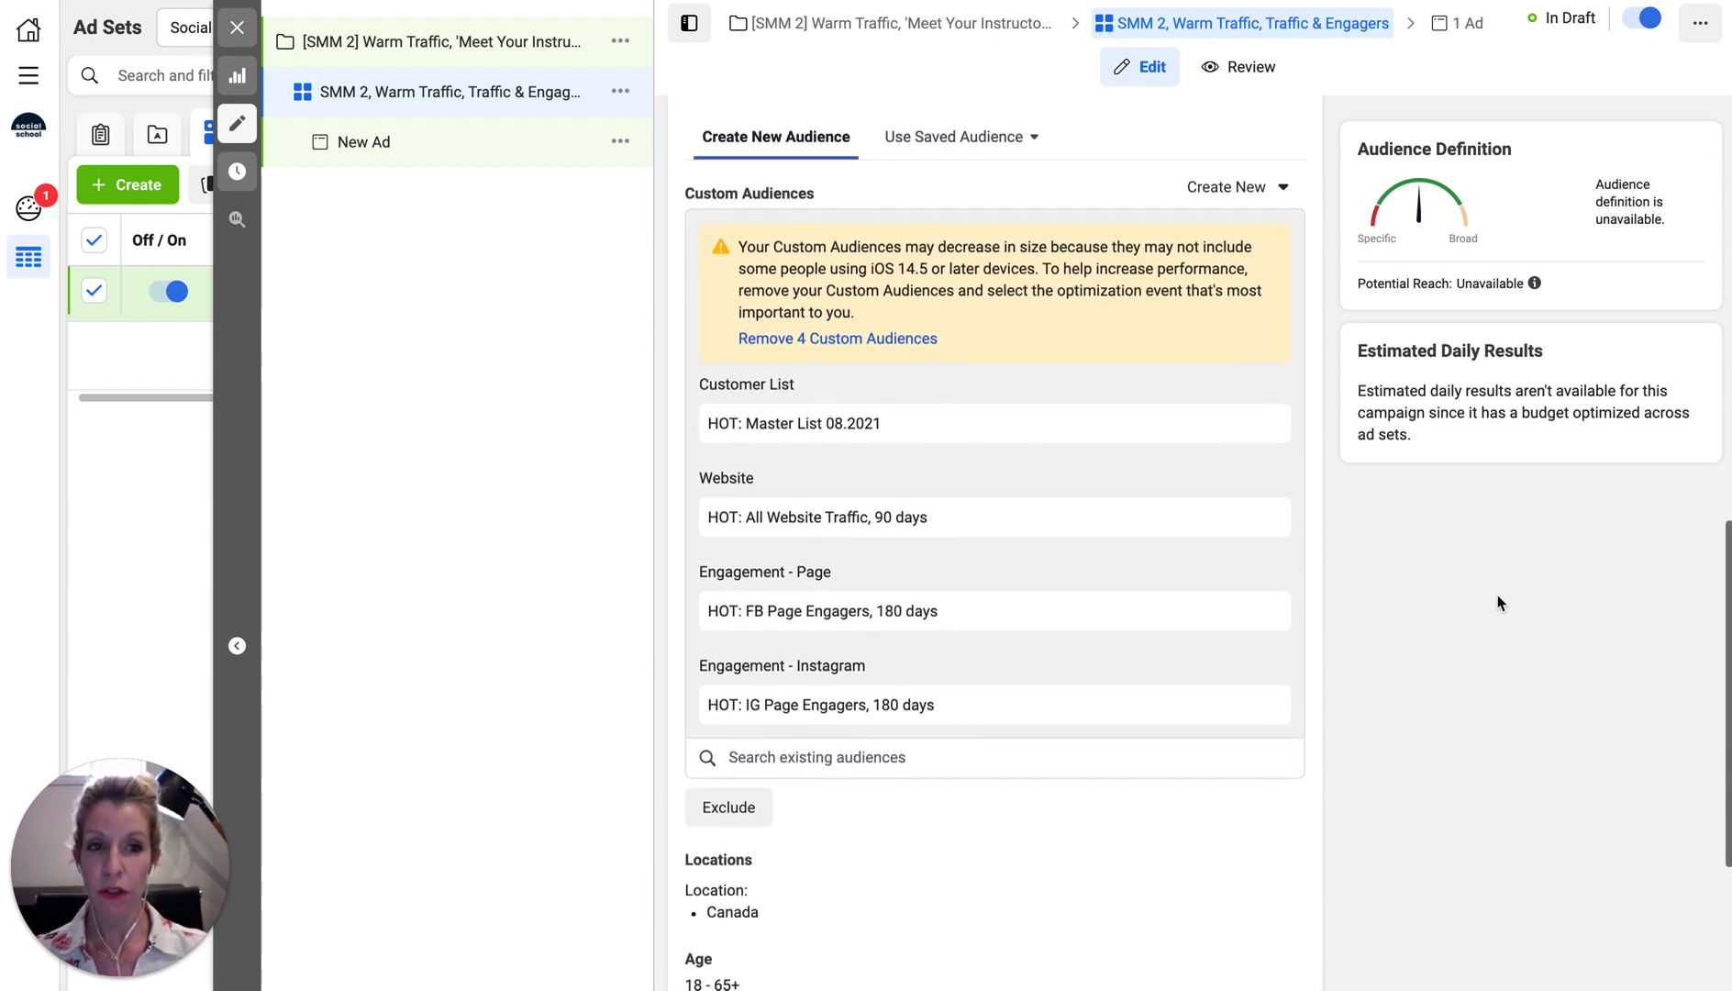
scroll(1496, 594, down, 1)
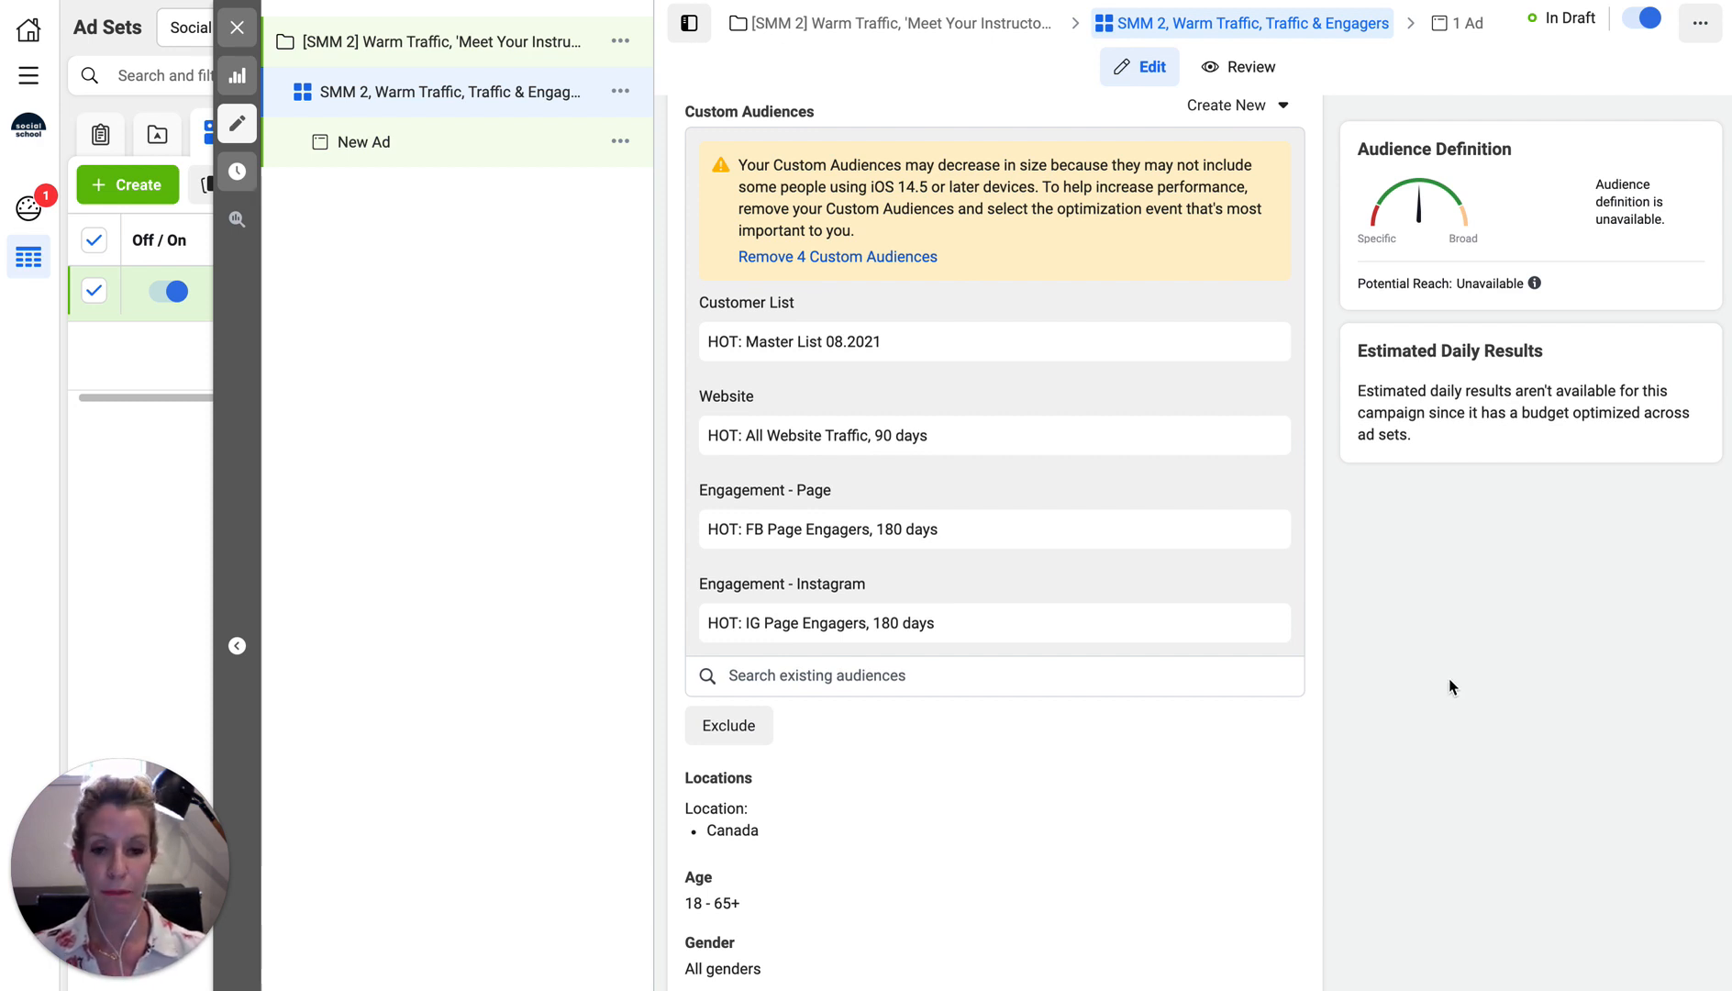
scroll(1449, 679, down, 2)
scroll(1449, 686, down, 1)
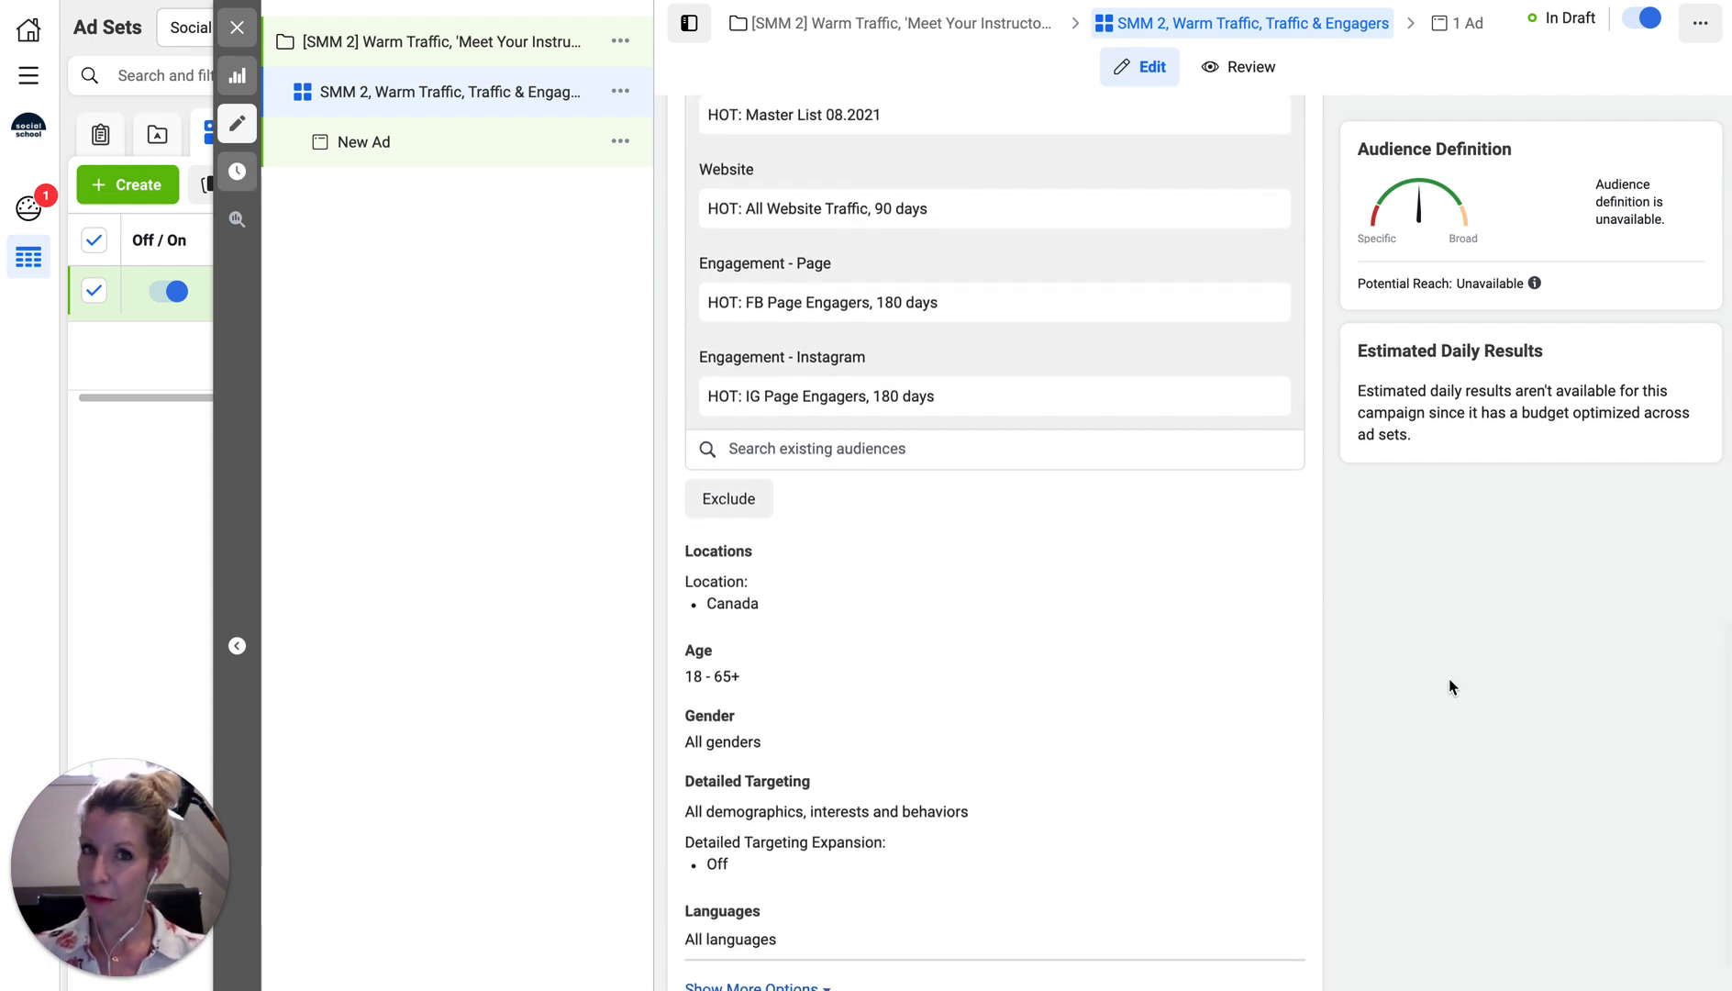
scroll(1449, 680, down, 1)
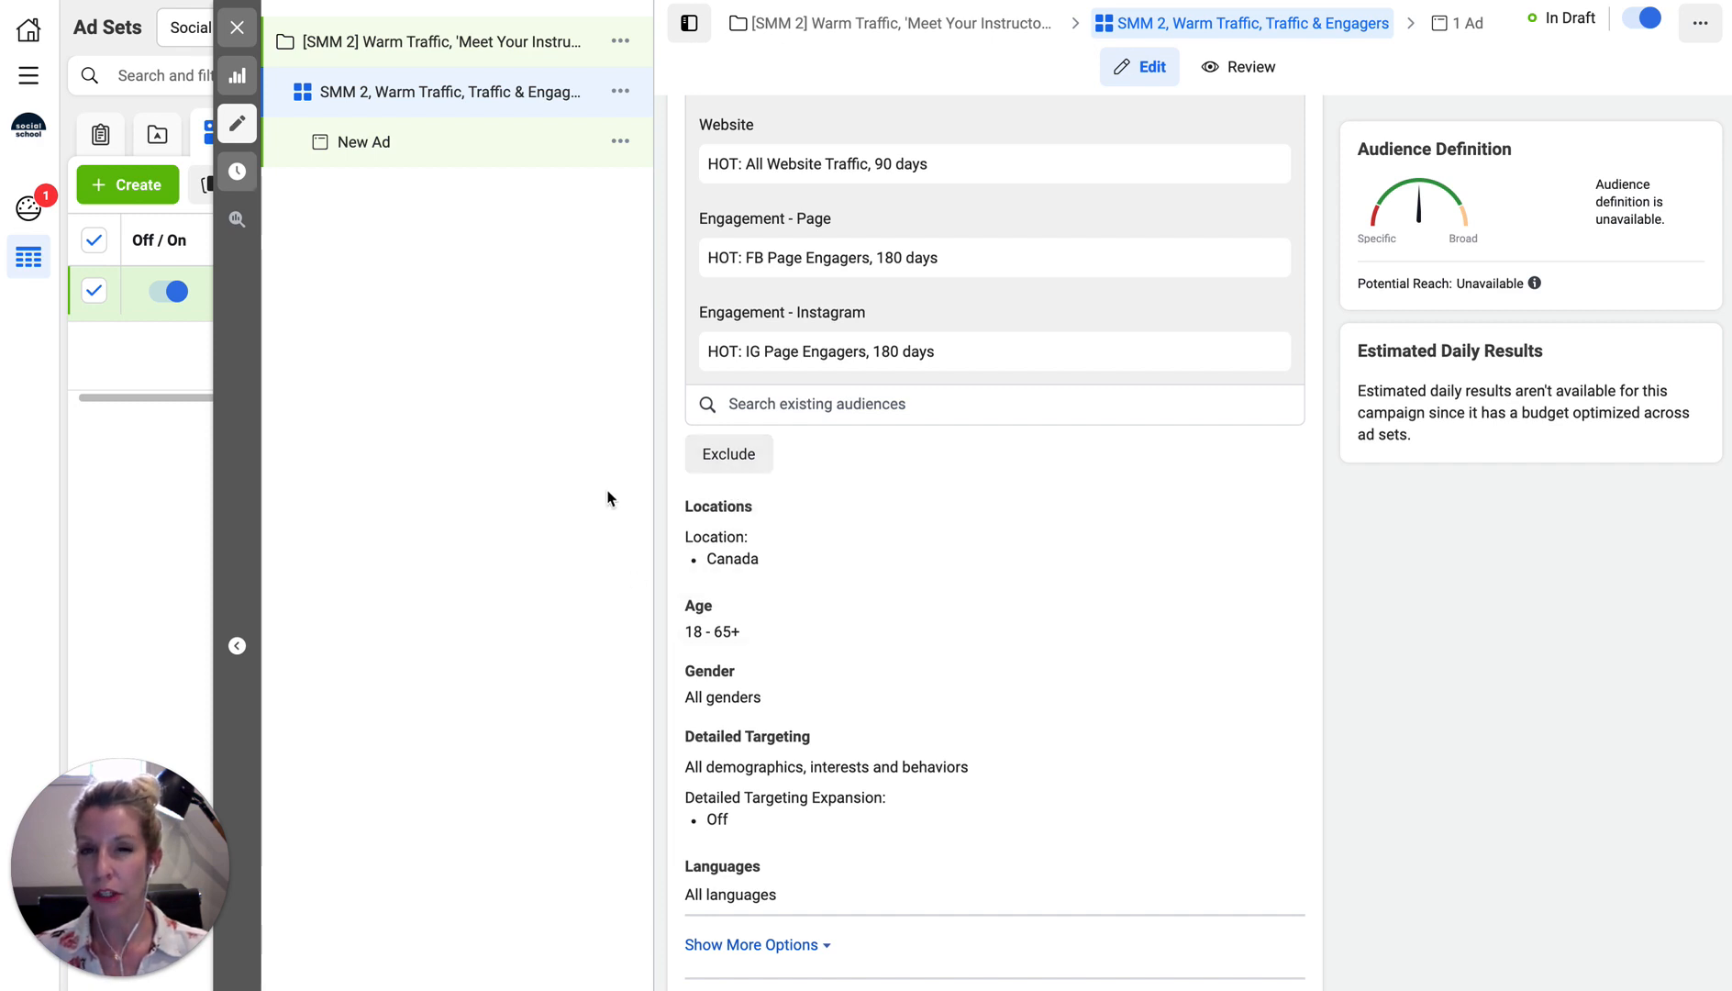
click(715, 464)
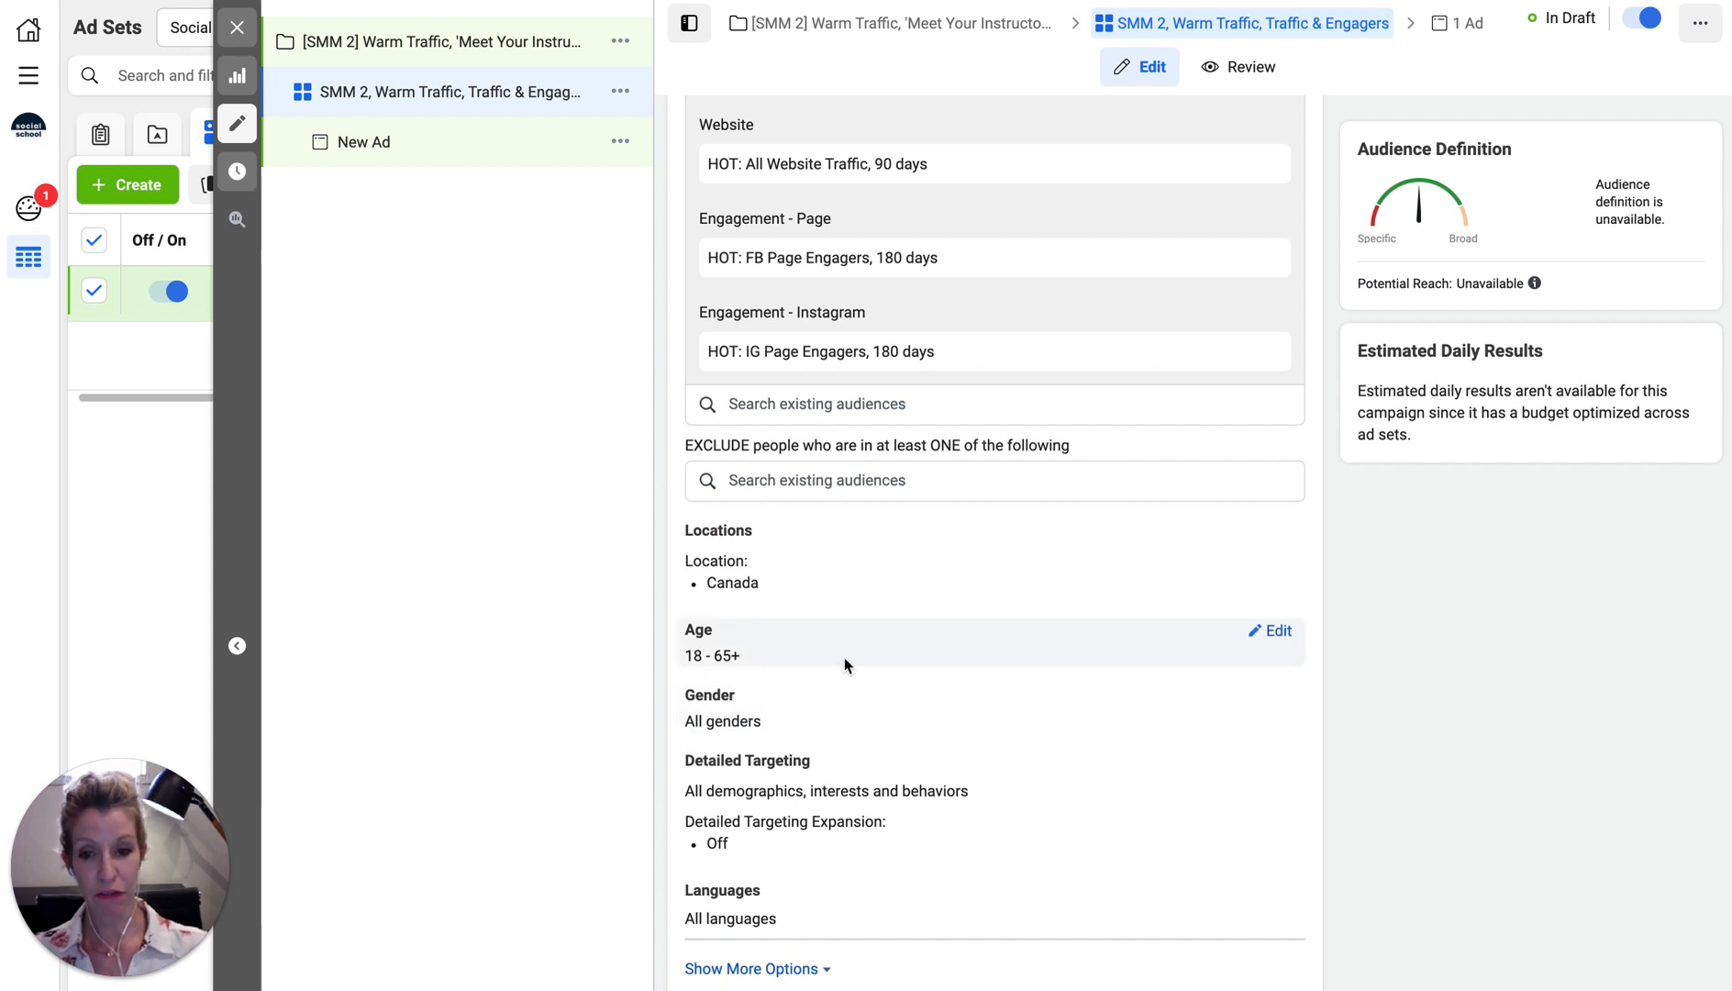
Set the audience's age range to 21 through 63.
click(1273, 633)
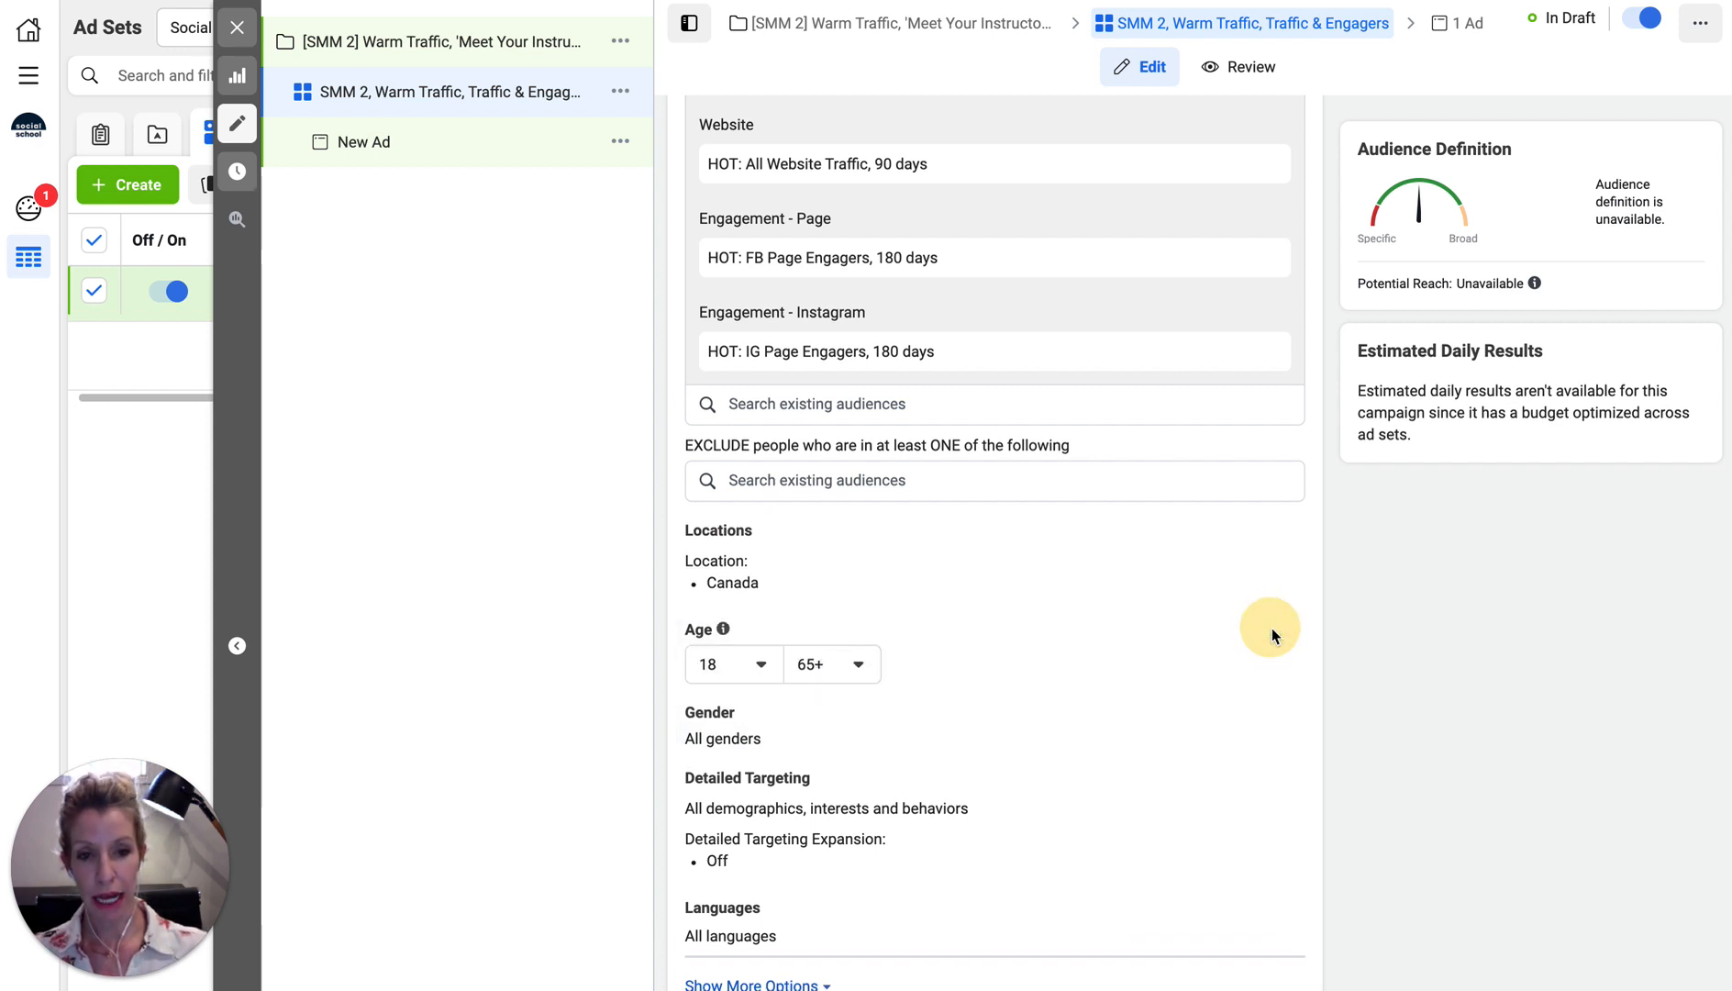
click(743, 663)
scroll(720, 944, down, 2)
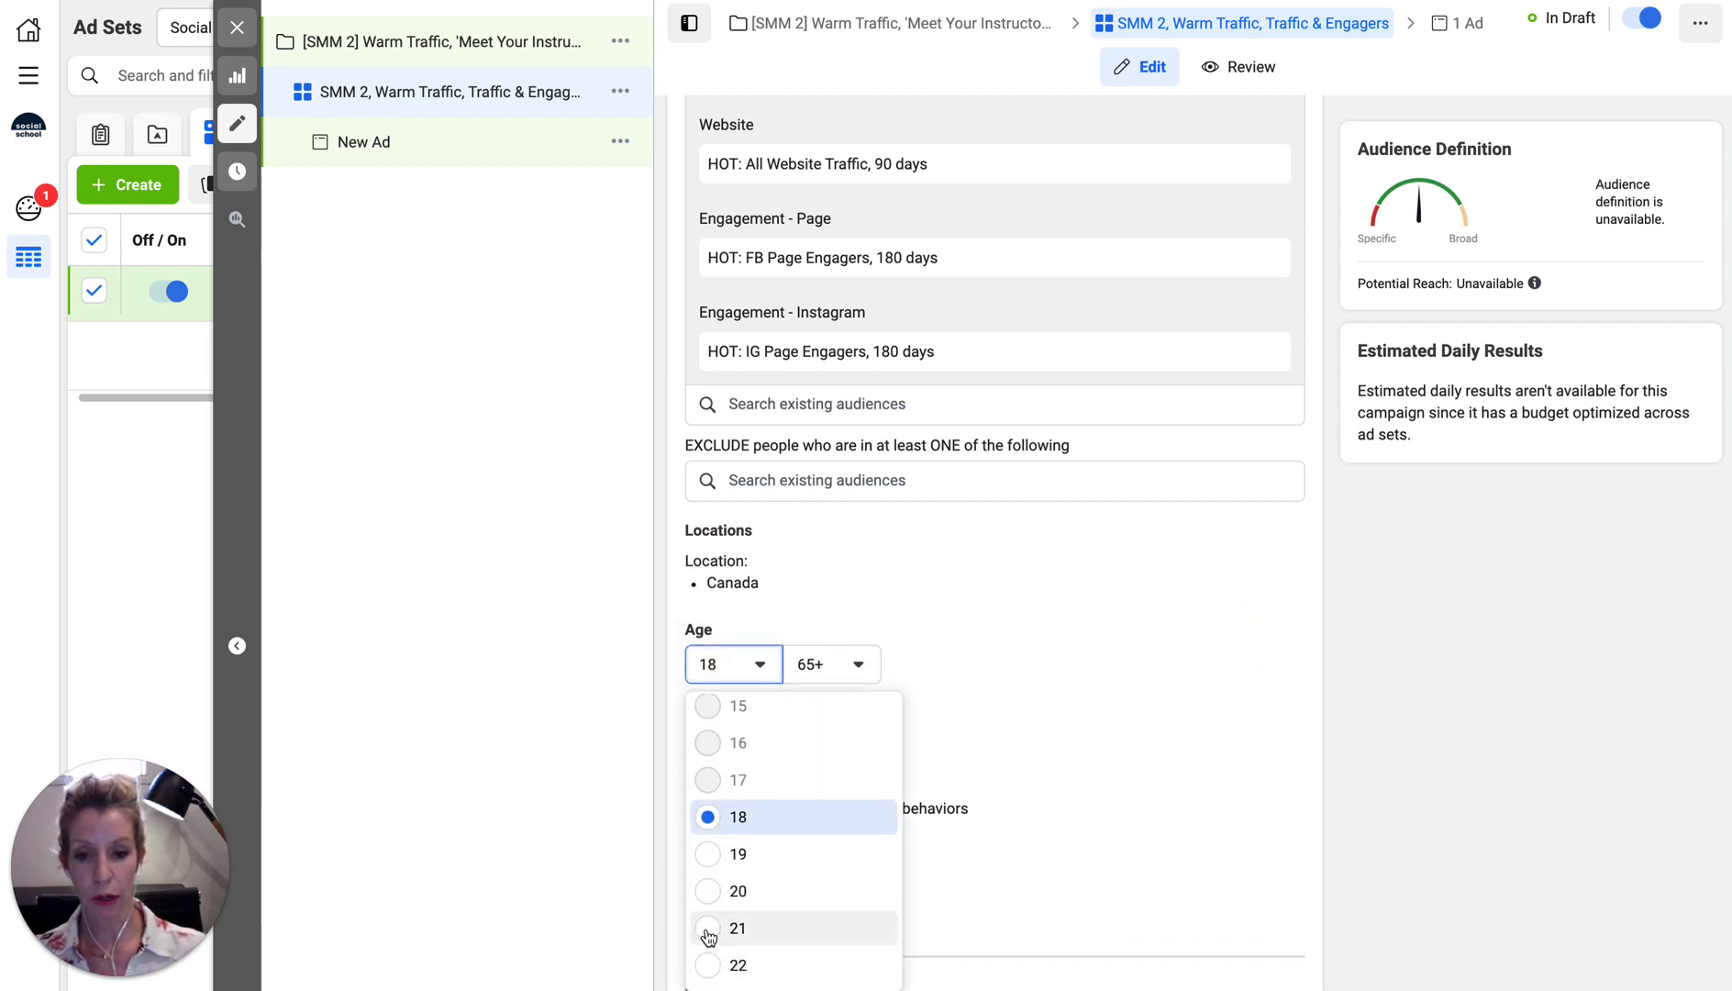
click(793, 927)
click(816, 666)
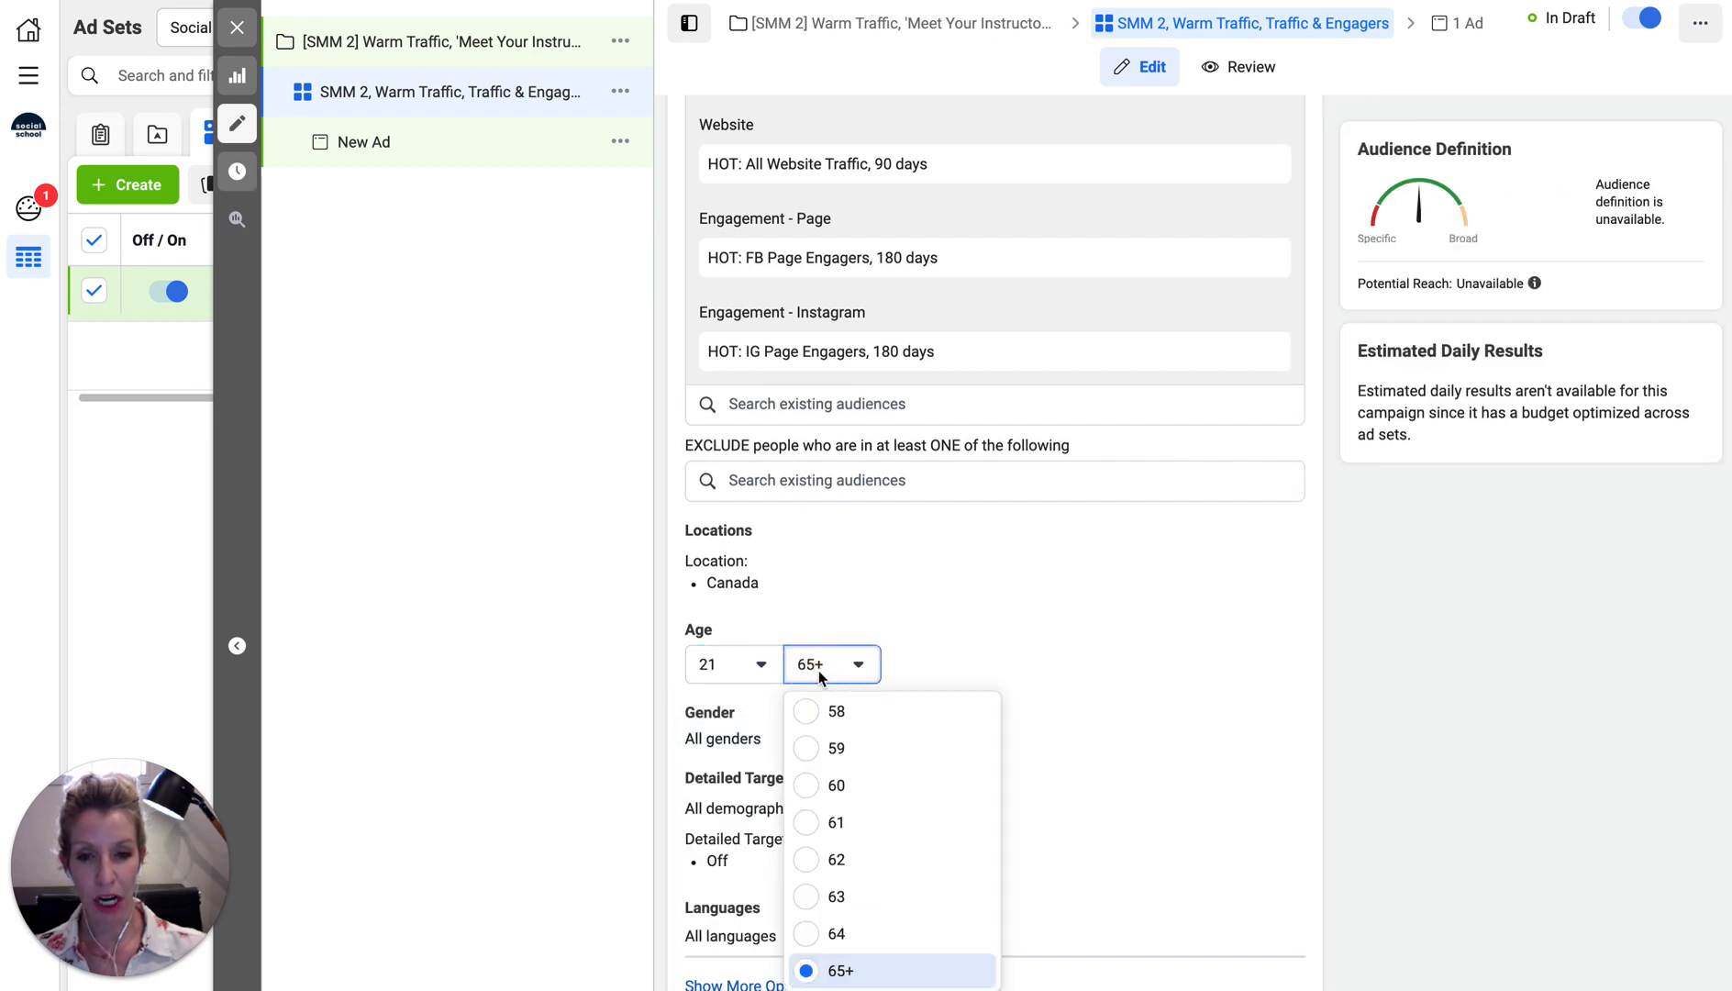
click(811, 897)
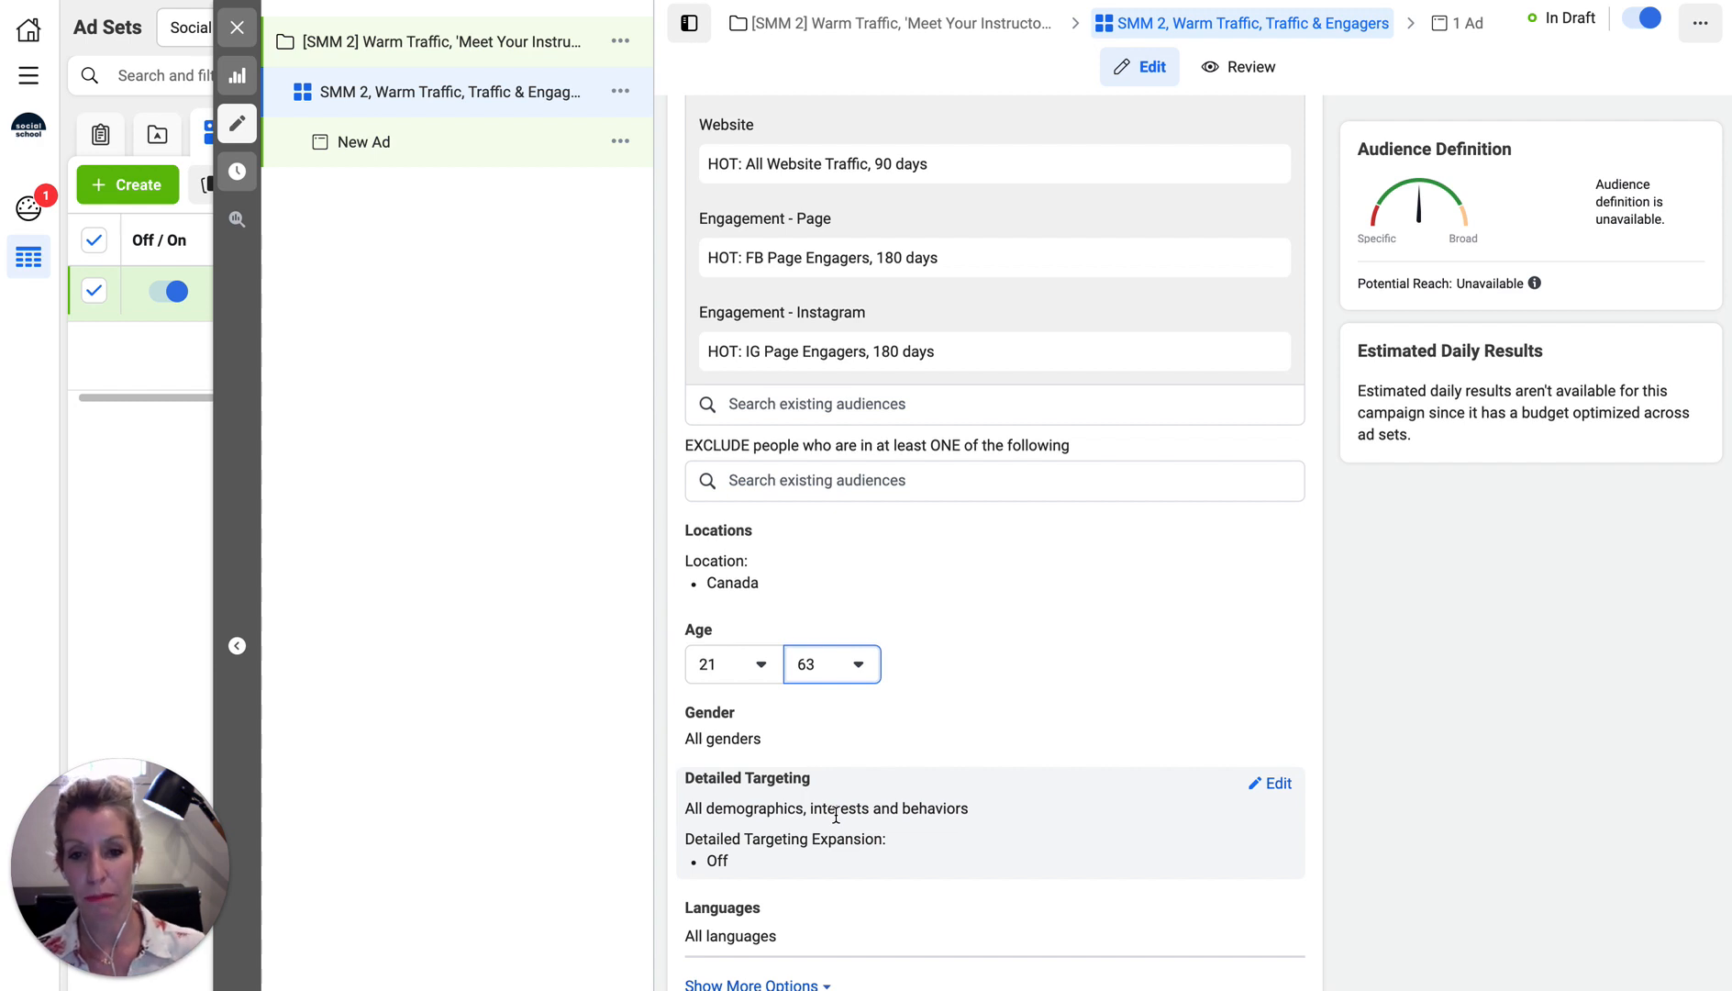
Keep Automatic Placements and Link Clicks optimization for the ad set and continue to the ad.
scroll(997, 716, down, 1)
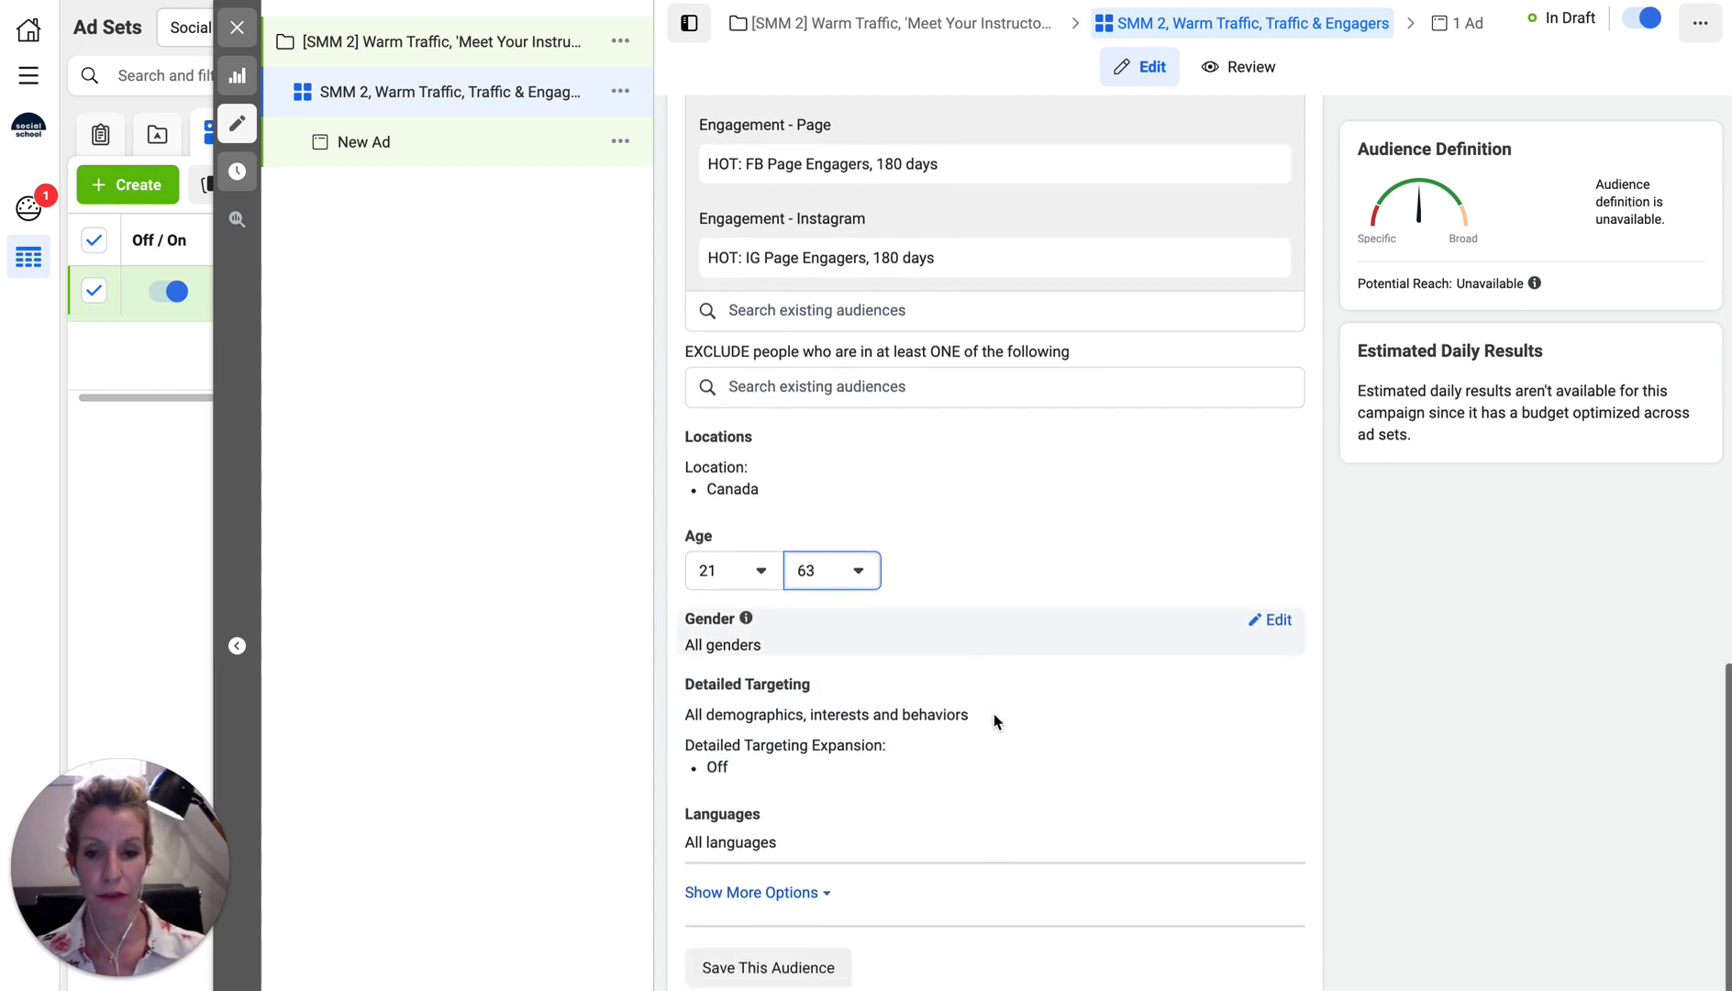
scroll(994, 716, down, 2)
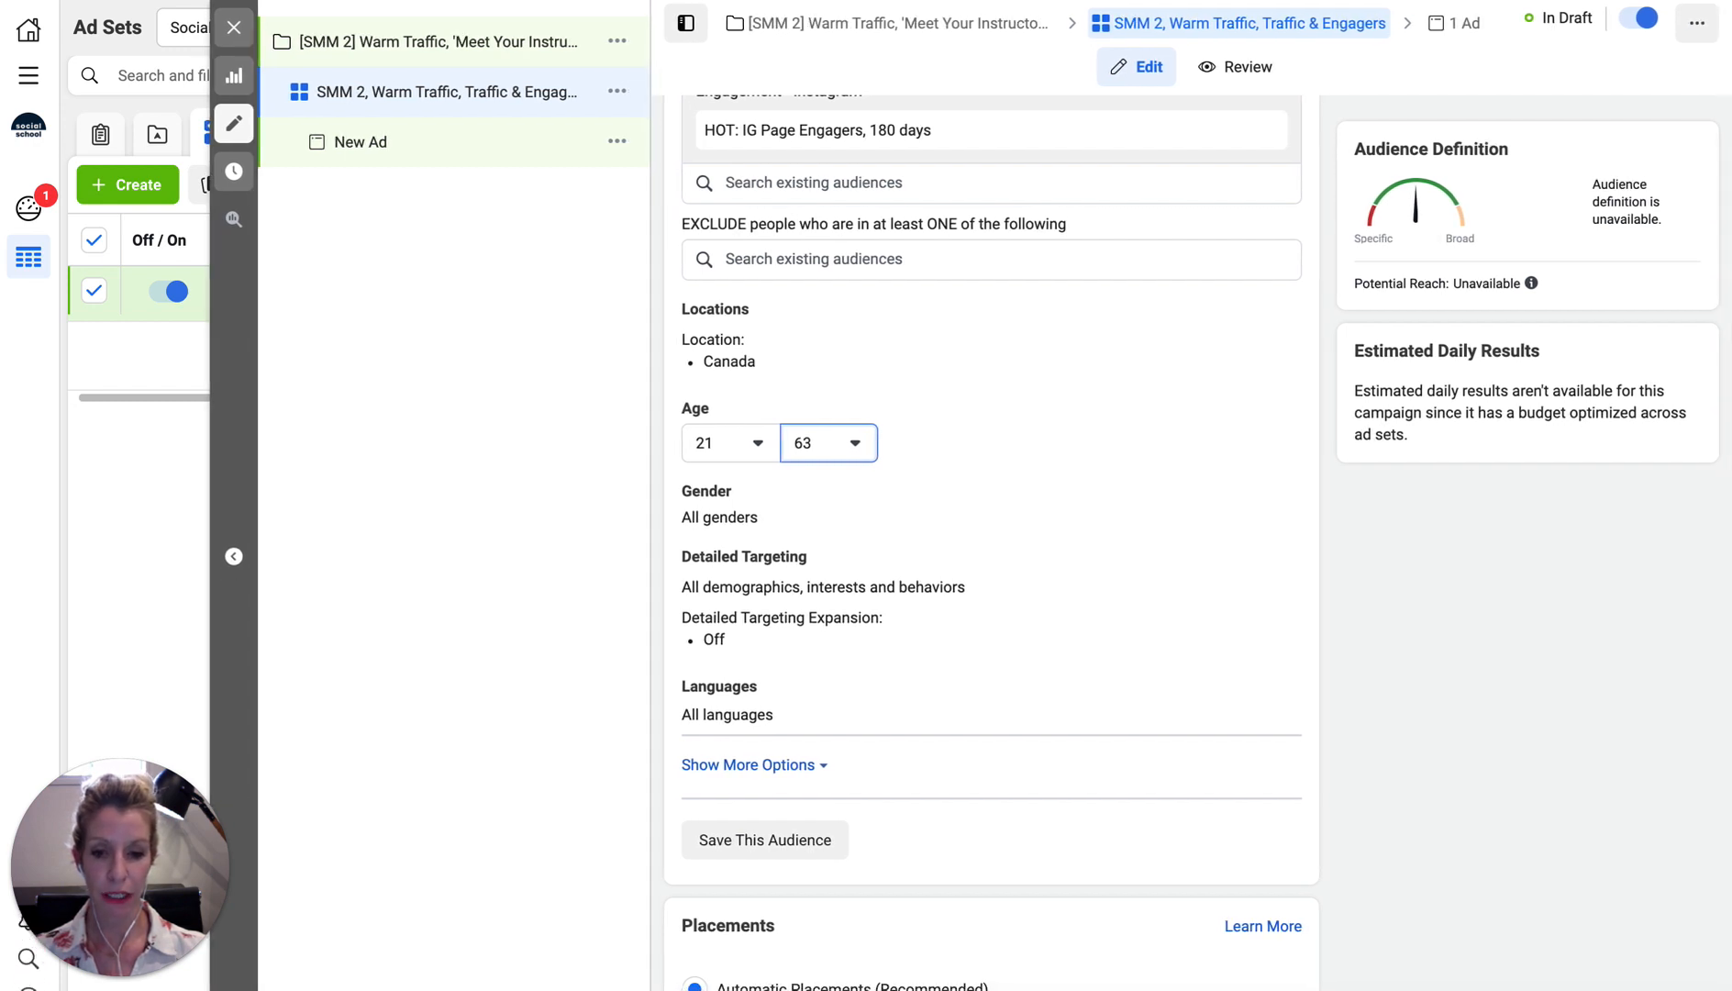
scroll(1083, 757, down, 5)
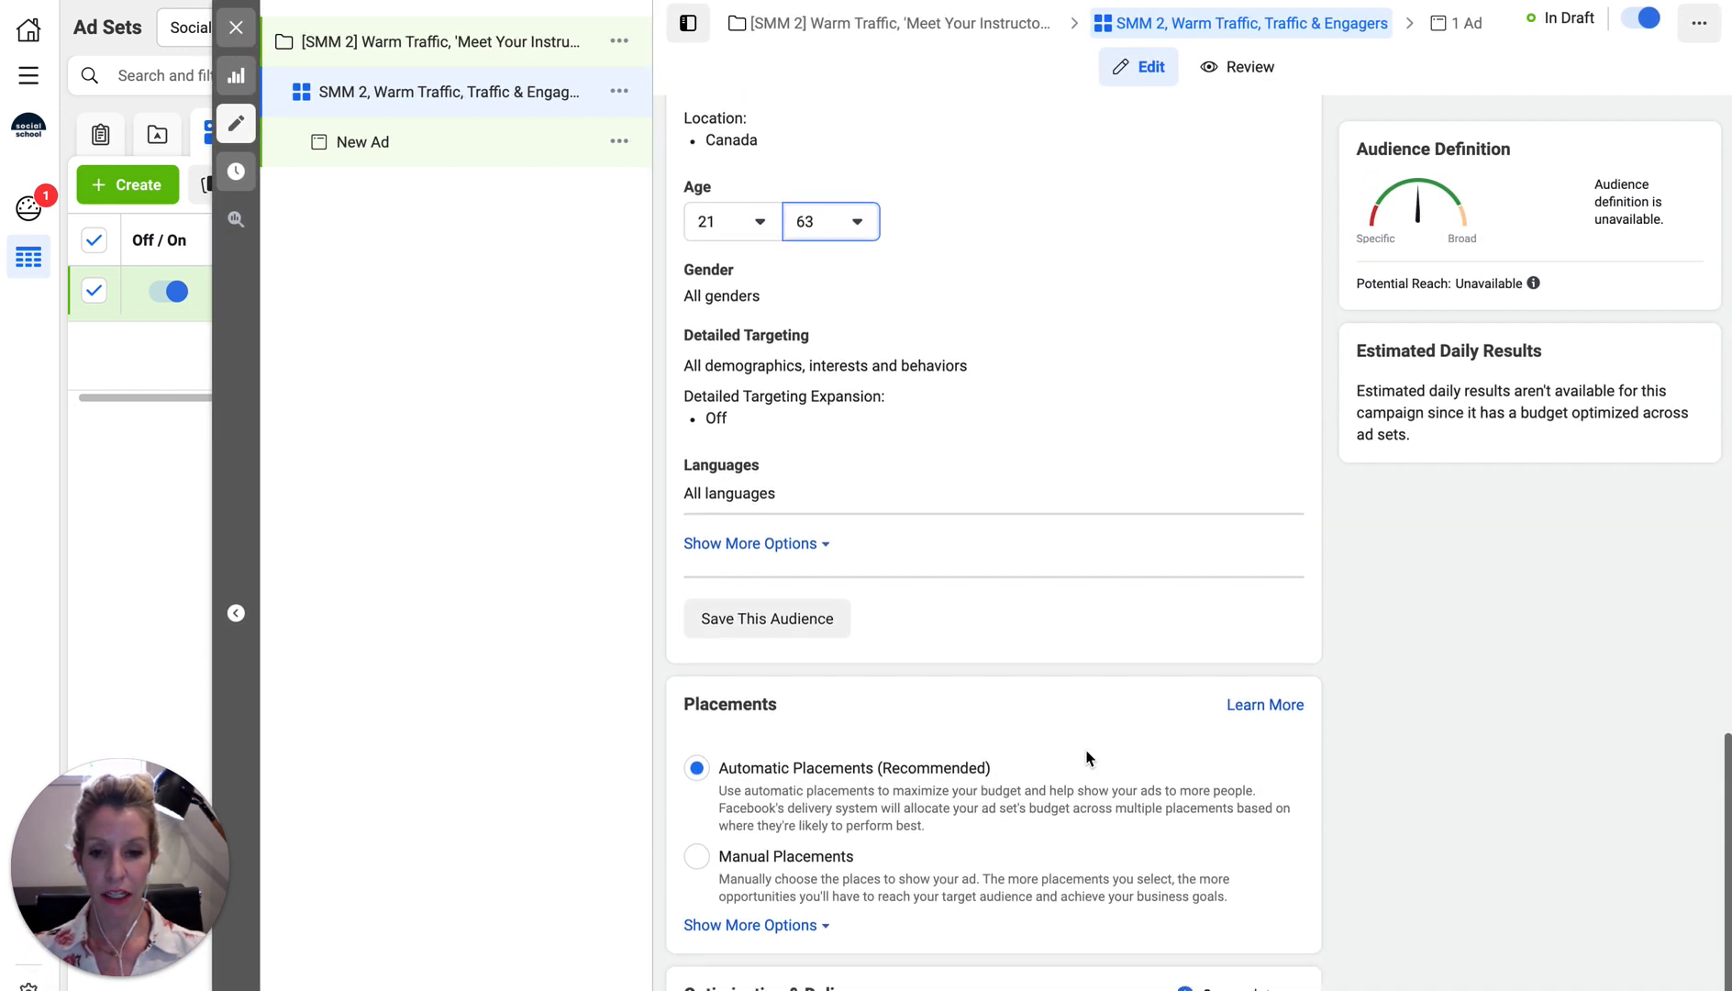
scroll(1083, 751, down, 1)
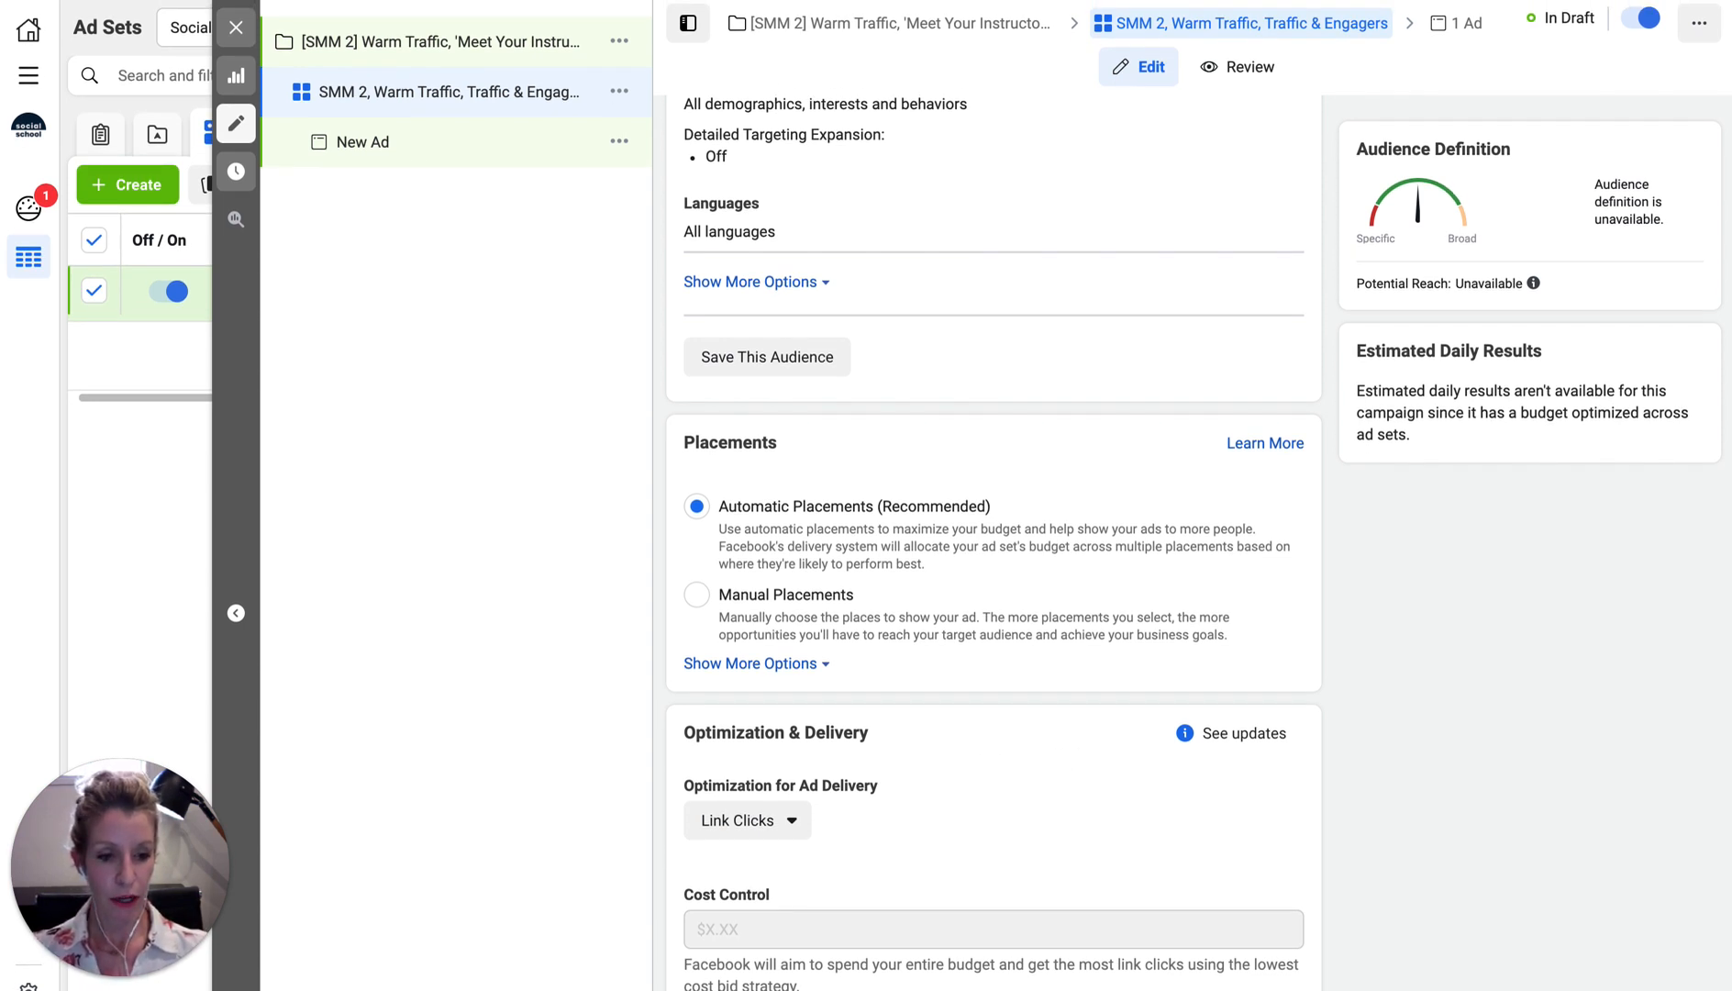
drag(1731, 990, 1731, 989)
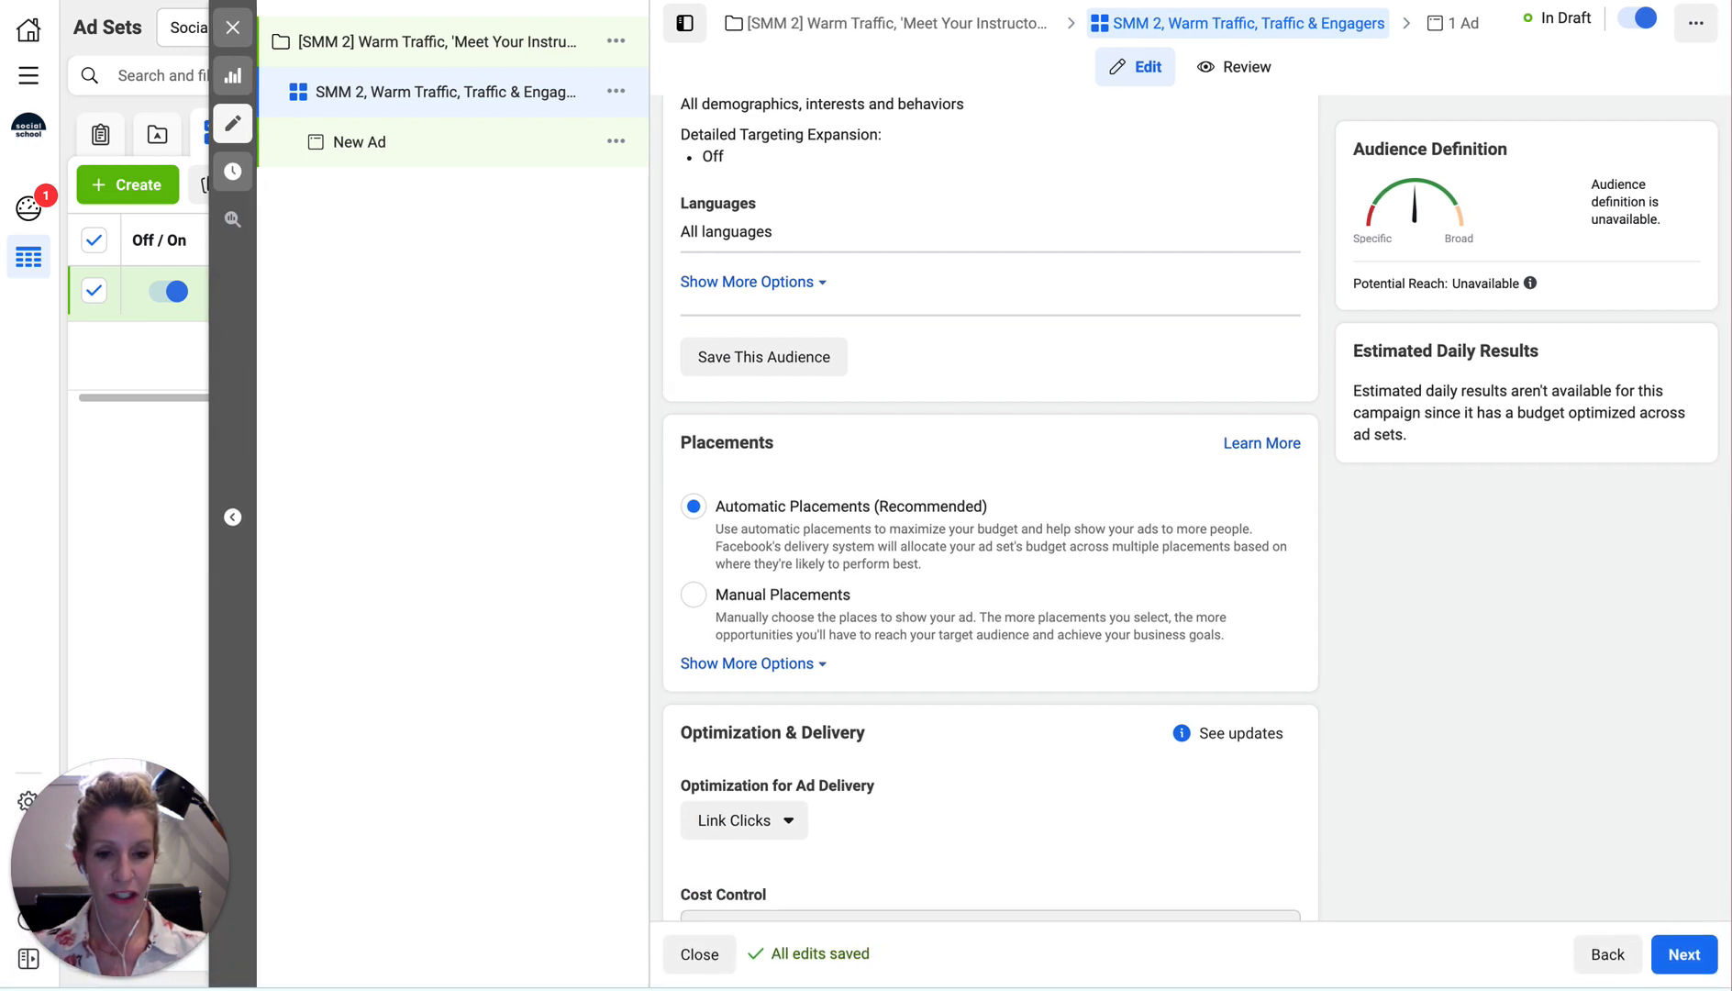
click(1684, 954)
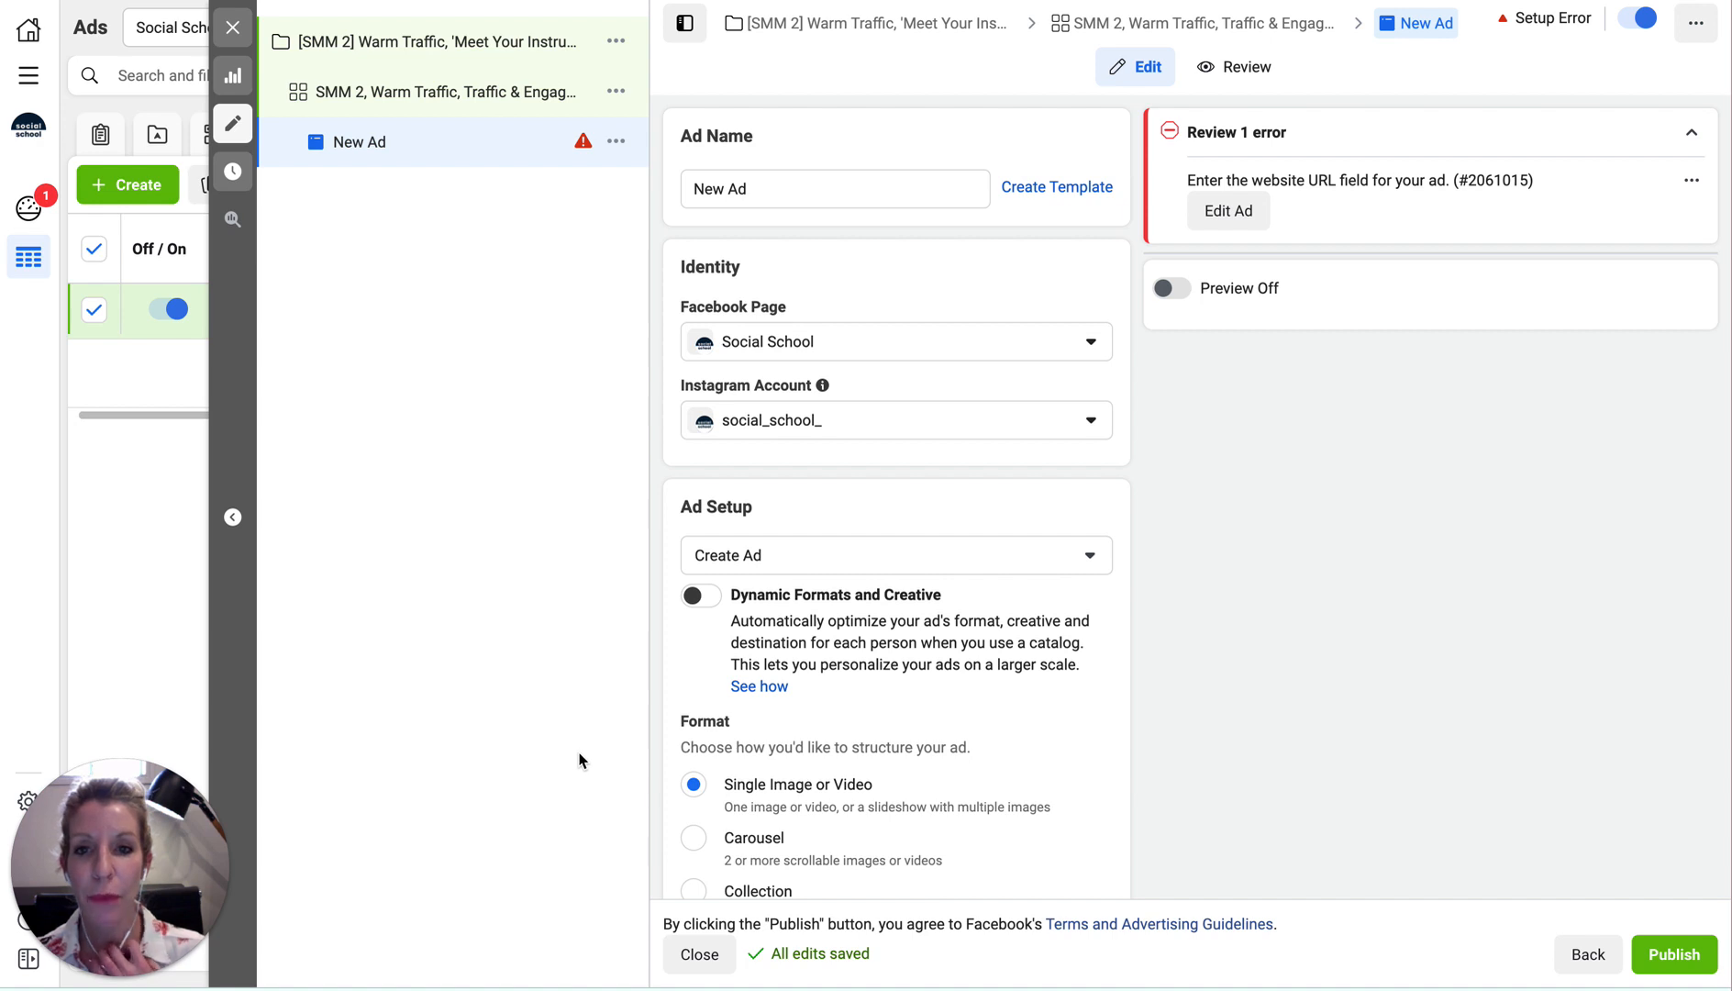
Copy the ad name from the Trello card and name the ad "SMM 2, Instructors carousel".
click(592, 1)
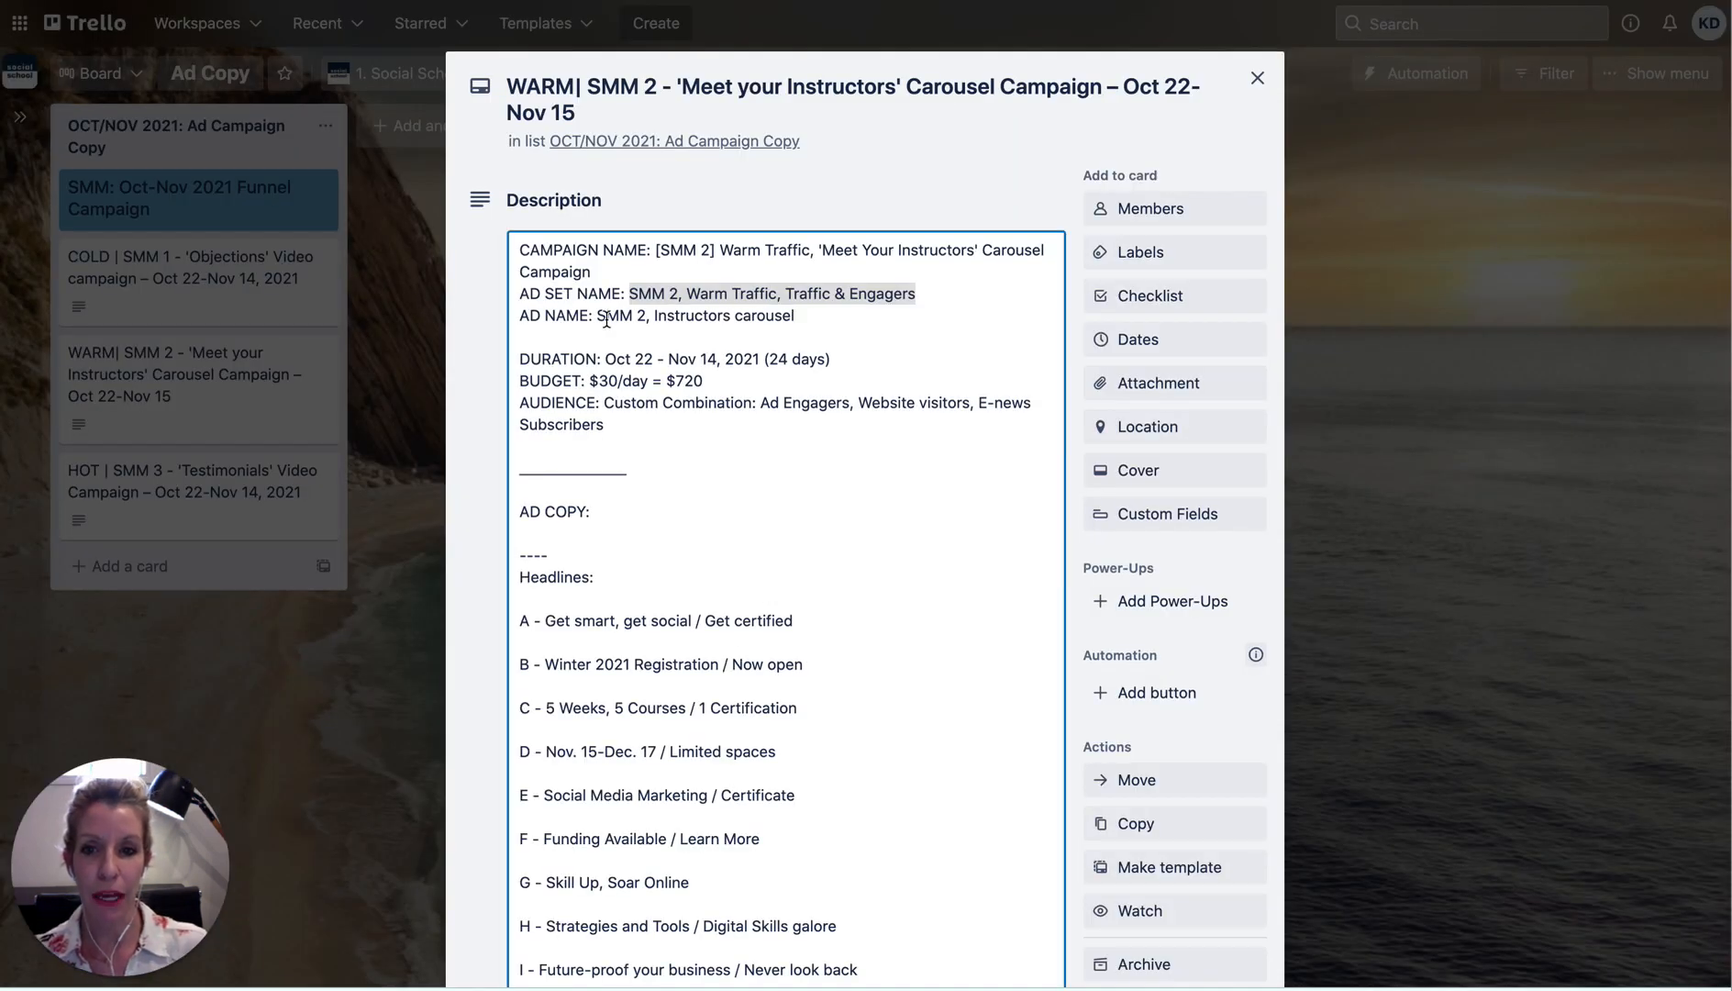
drag(597, 314, 796, 316)
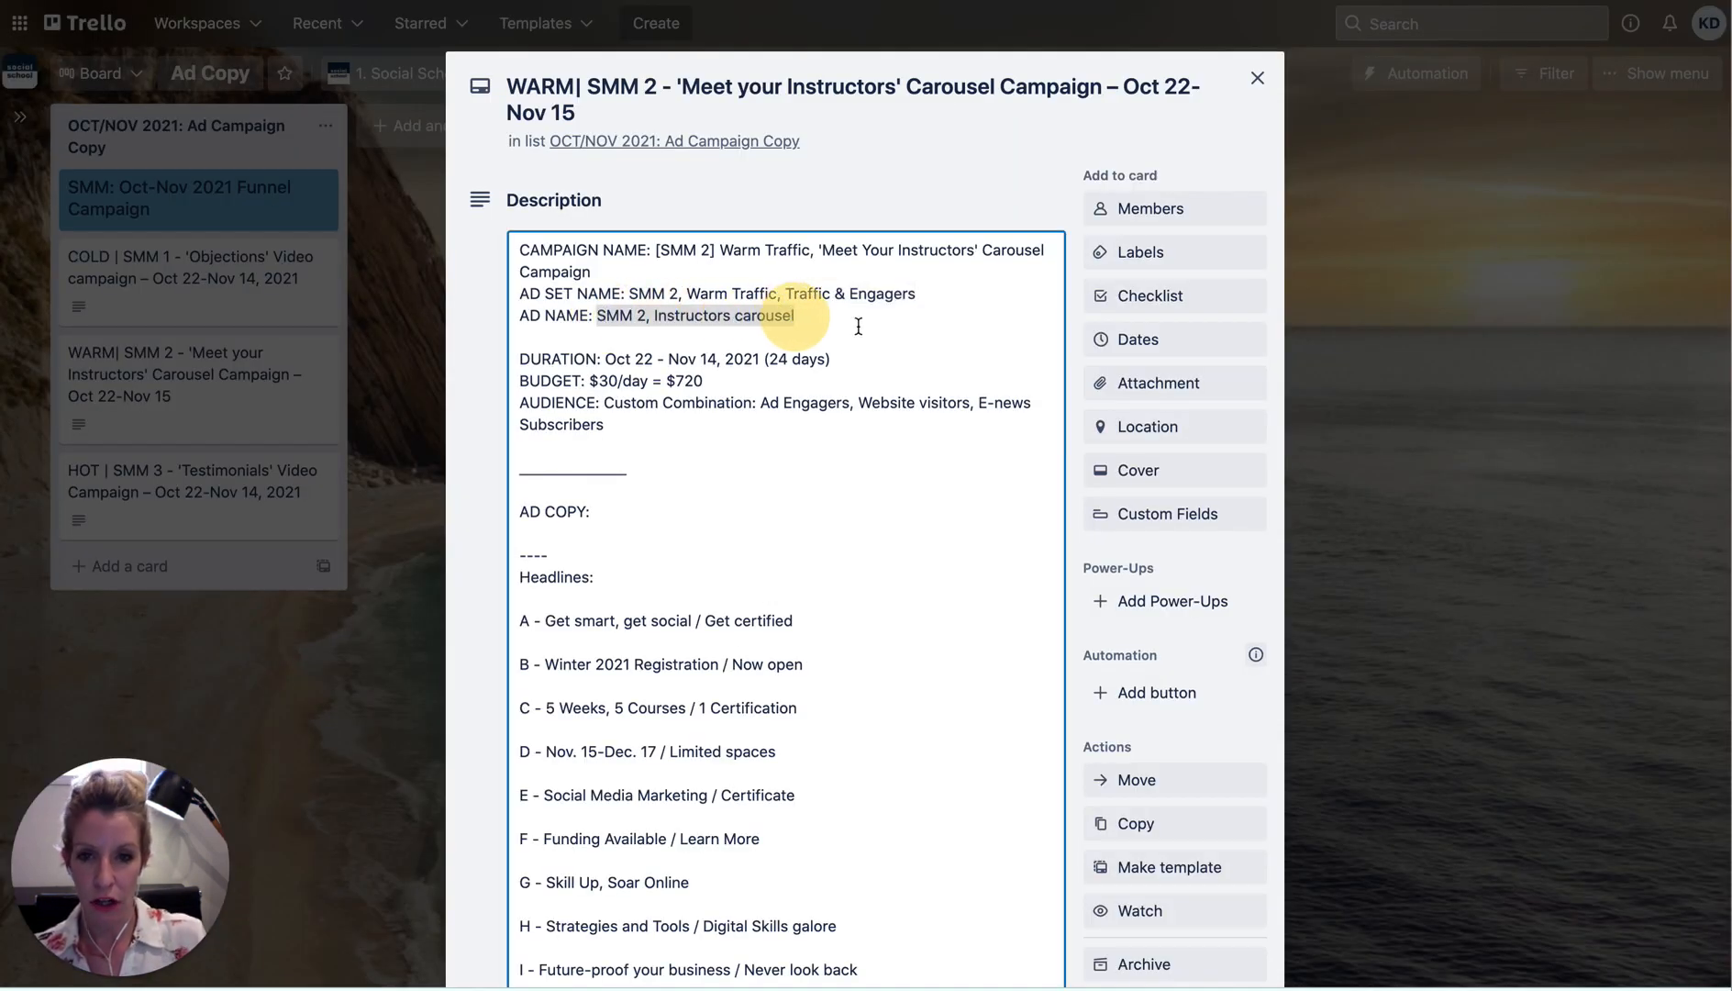
click(578, 1)
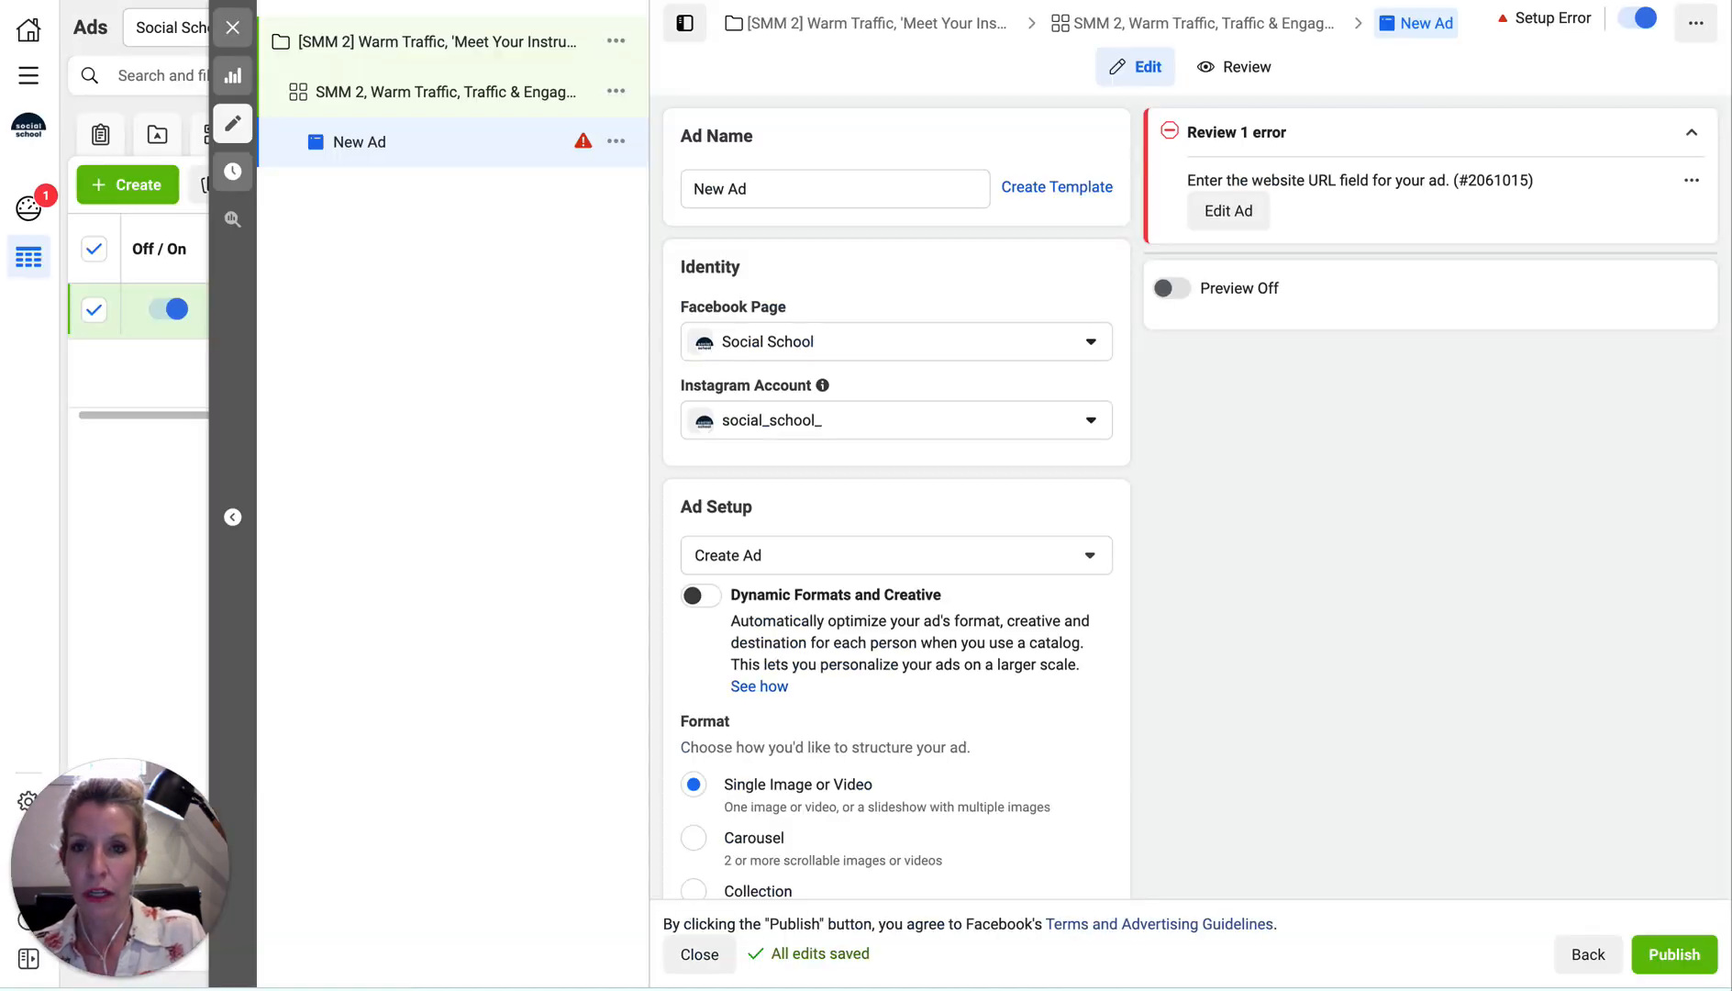
drag(764, 188, 650, 185)
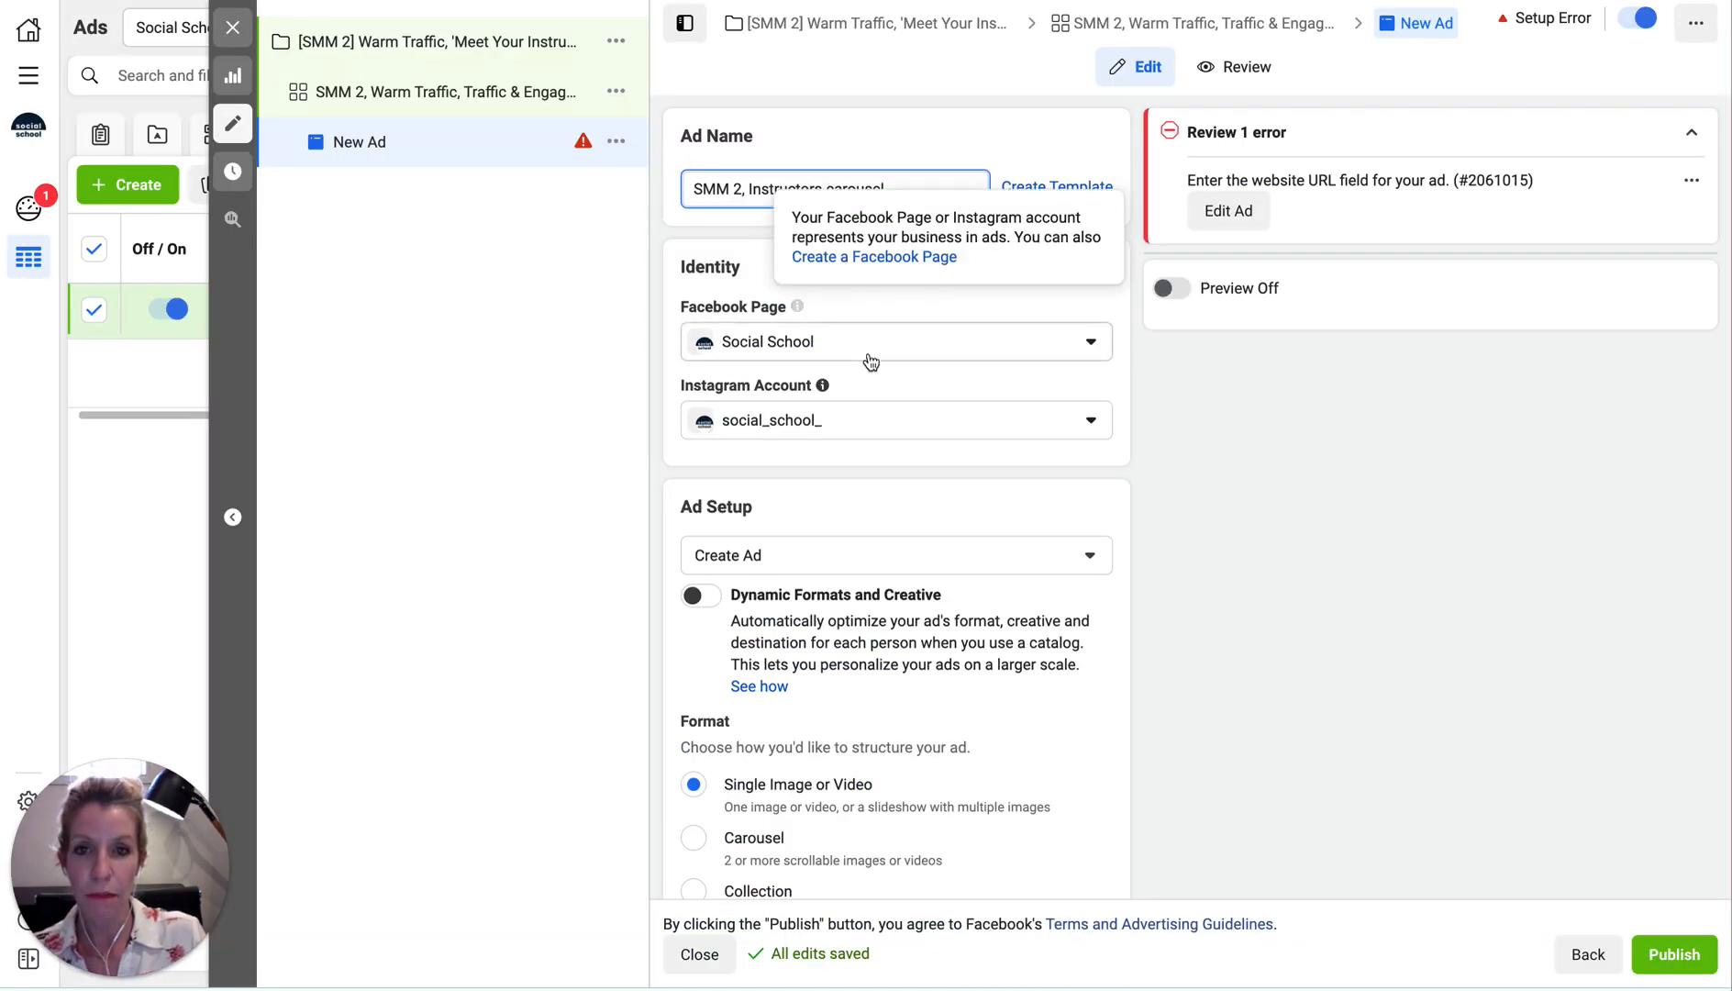
Set the ad format to Carousel in the ad setup.
scroll(870, 498, down, 3)
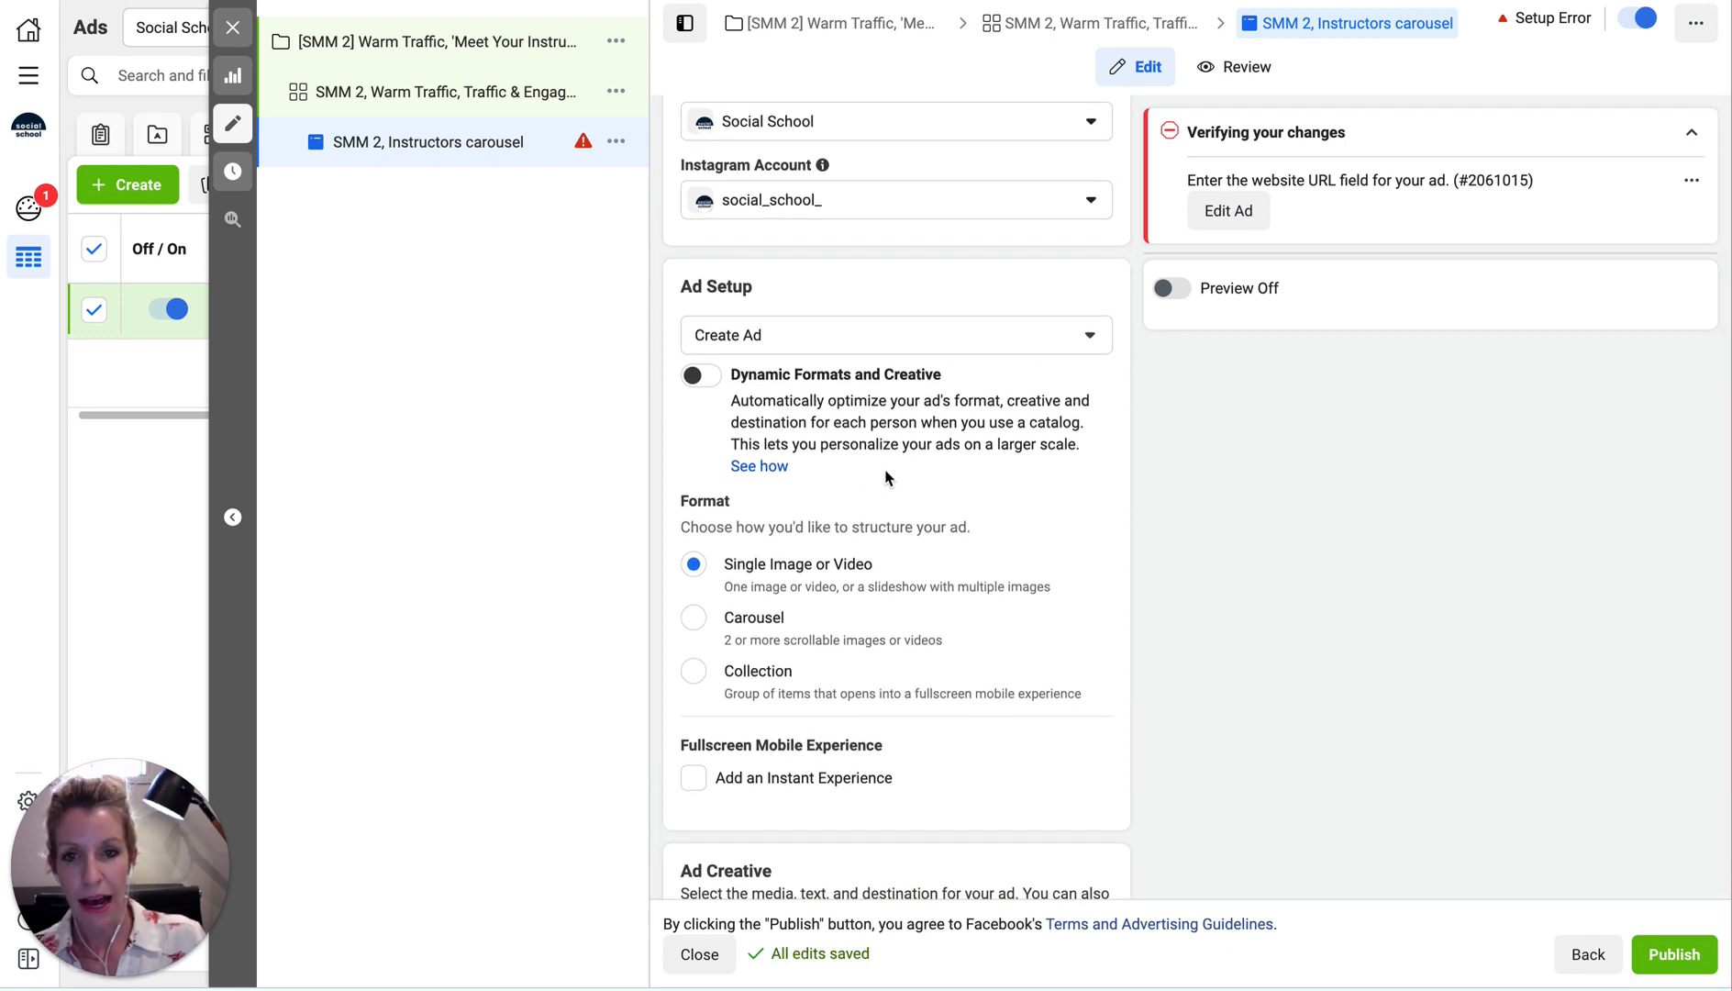
scroll(886, 477, down, 2)
click(857, 473)
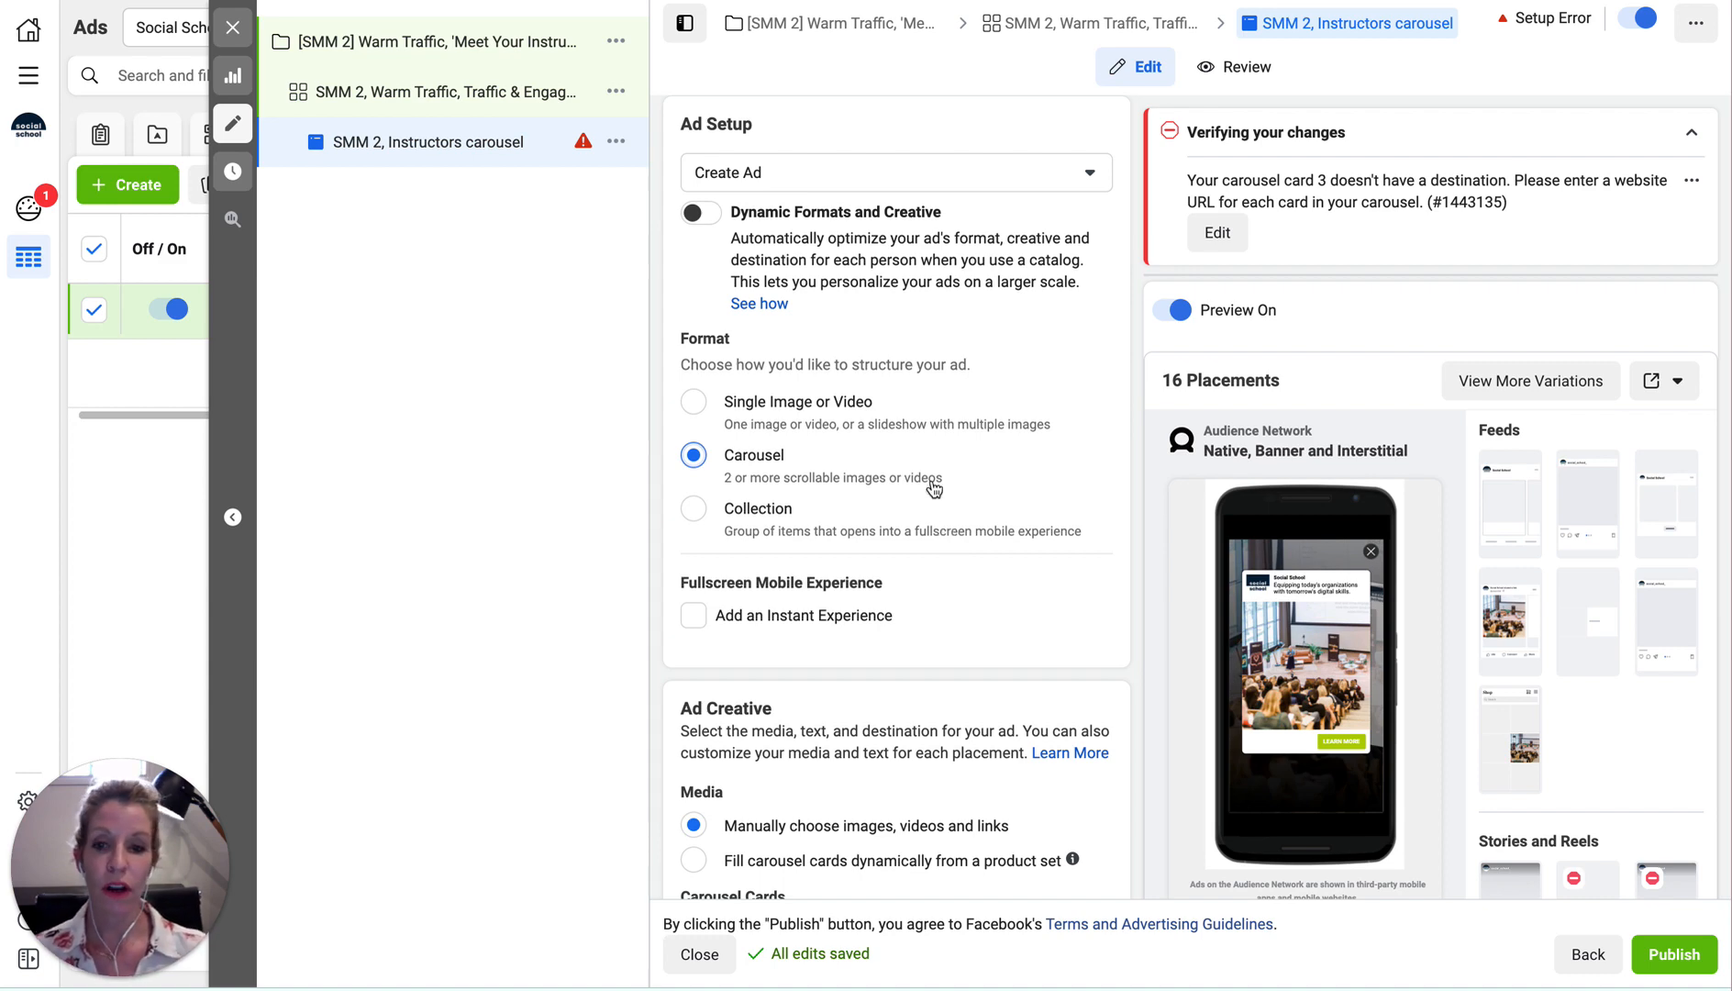
Review the headlines, primary text, URL and call to action on the SMM 2 Trello card, and return to Ads Manager.
click(495, 2)
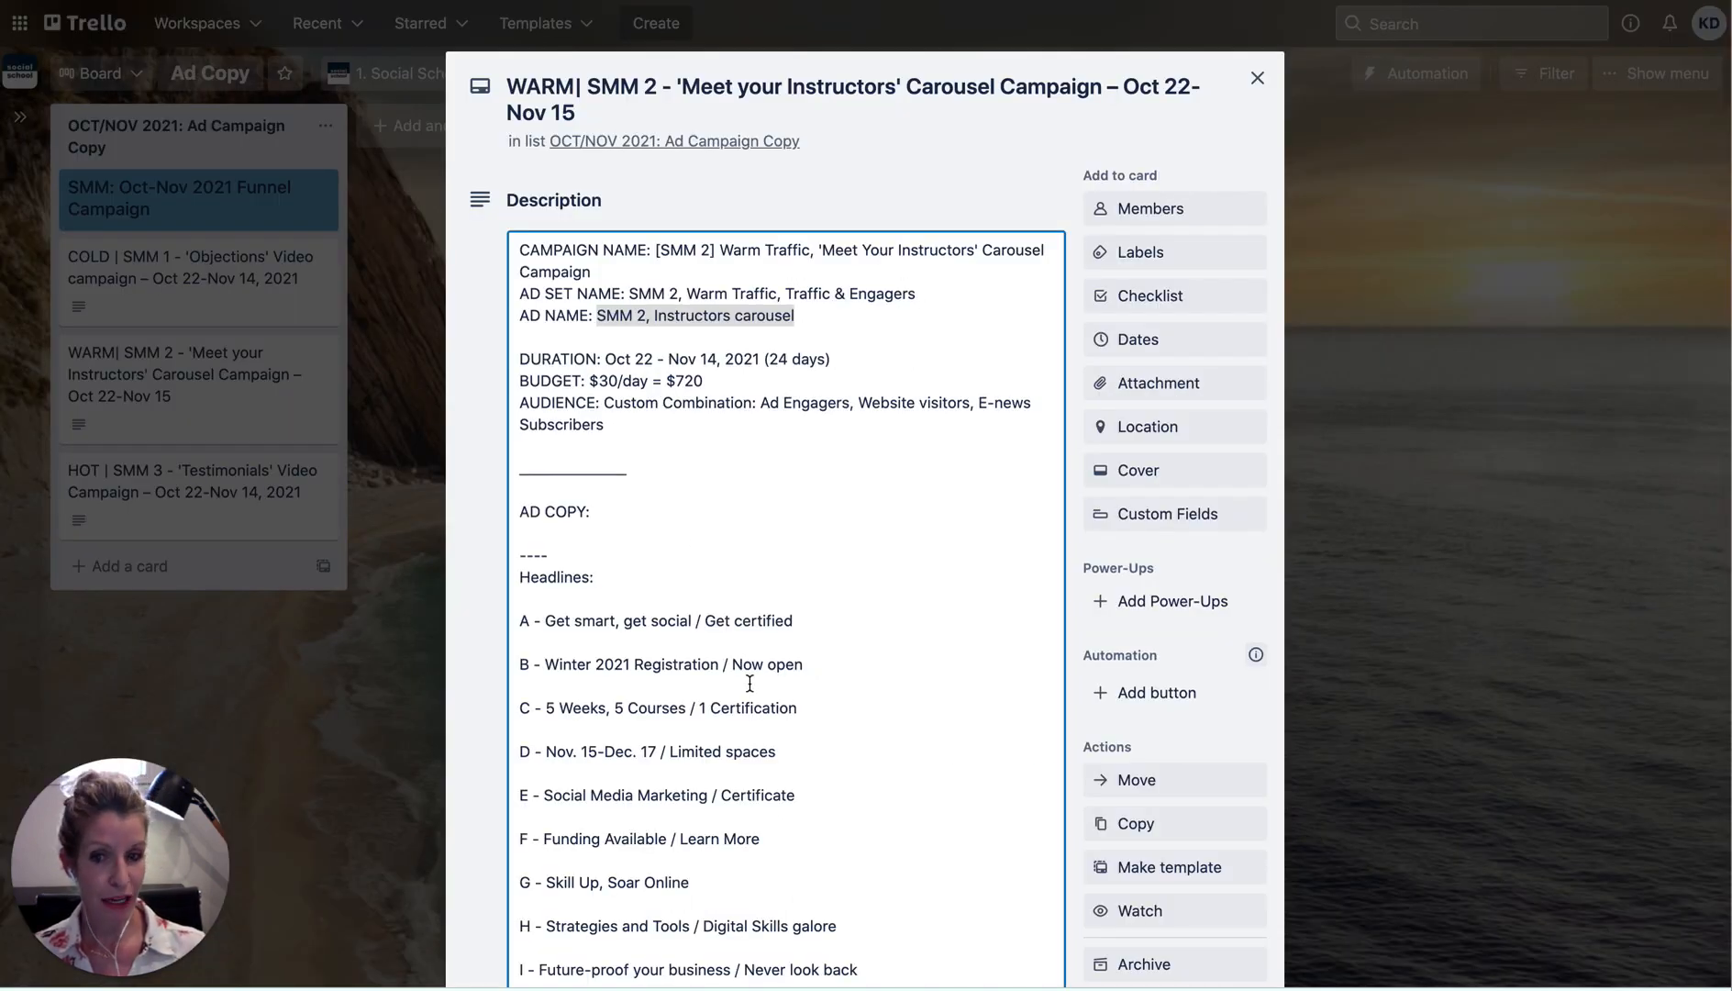
scroll(749, 683, down, 4)
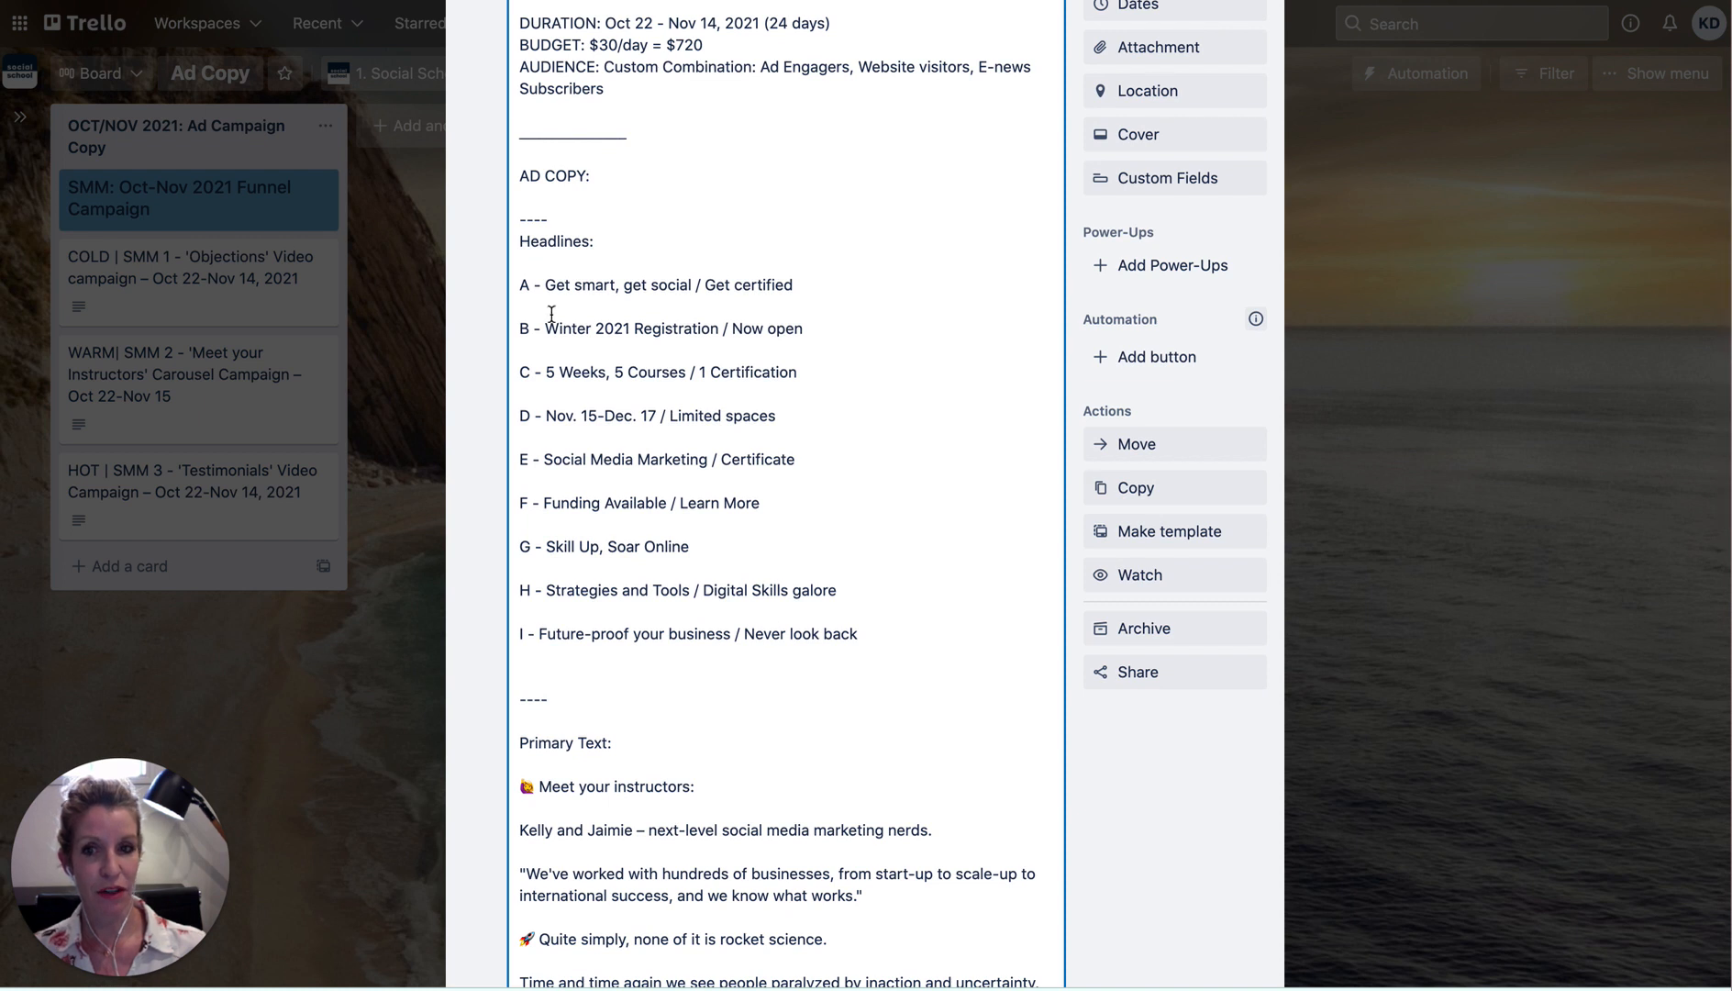
drag(546, 284, 692, 284)
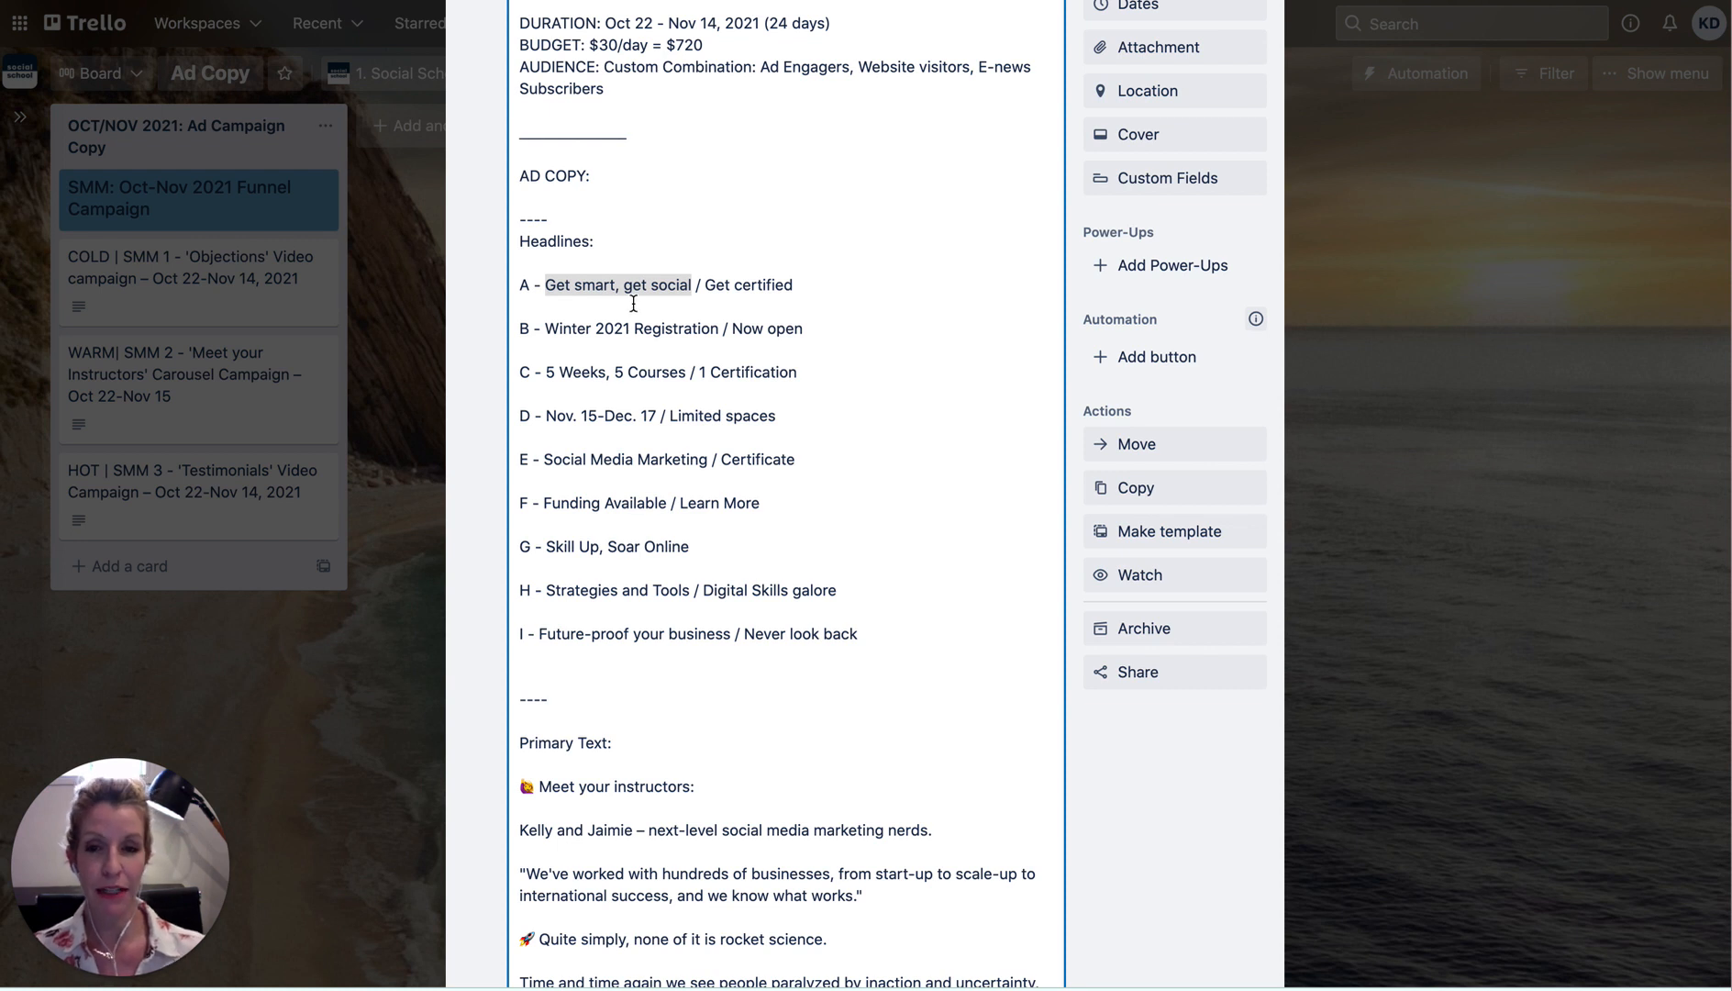
scroll(638, 568, down, 5)
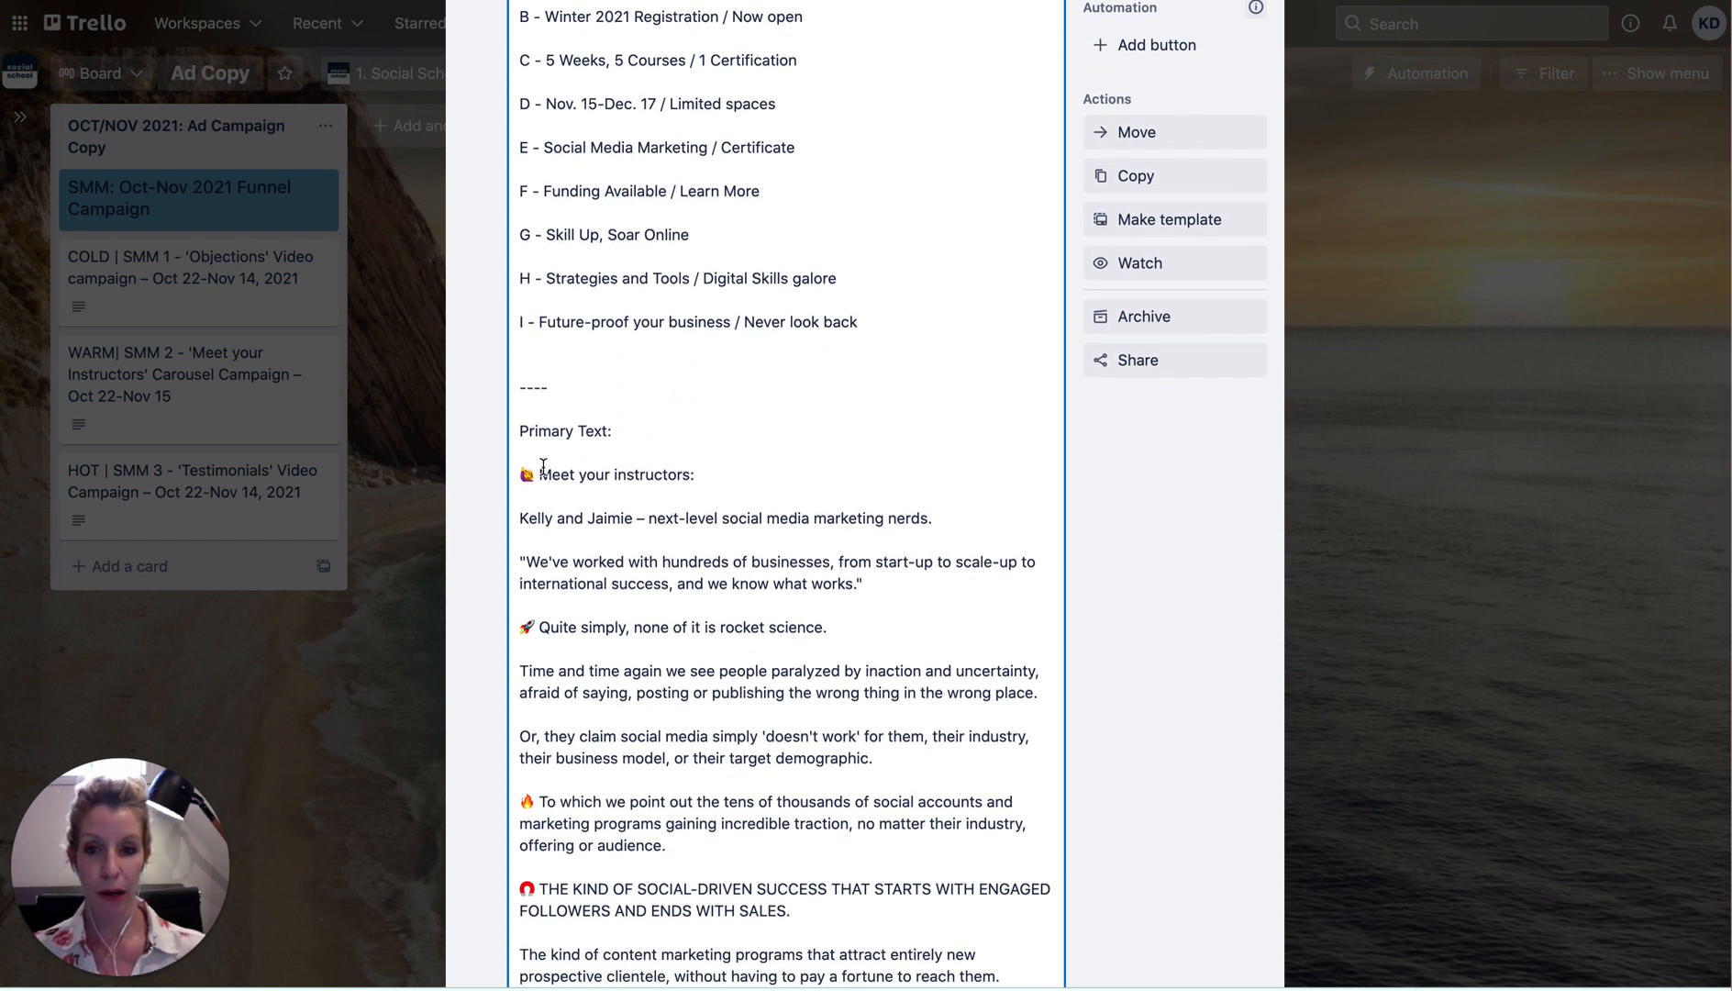
scroll(551, 463, down, 4)
scroll(543, 467, down, 5)
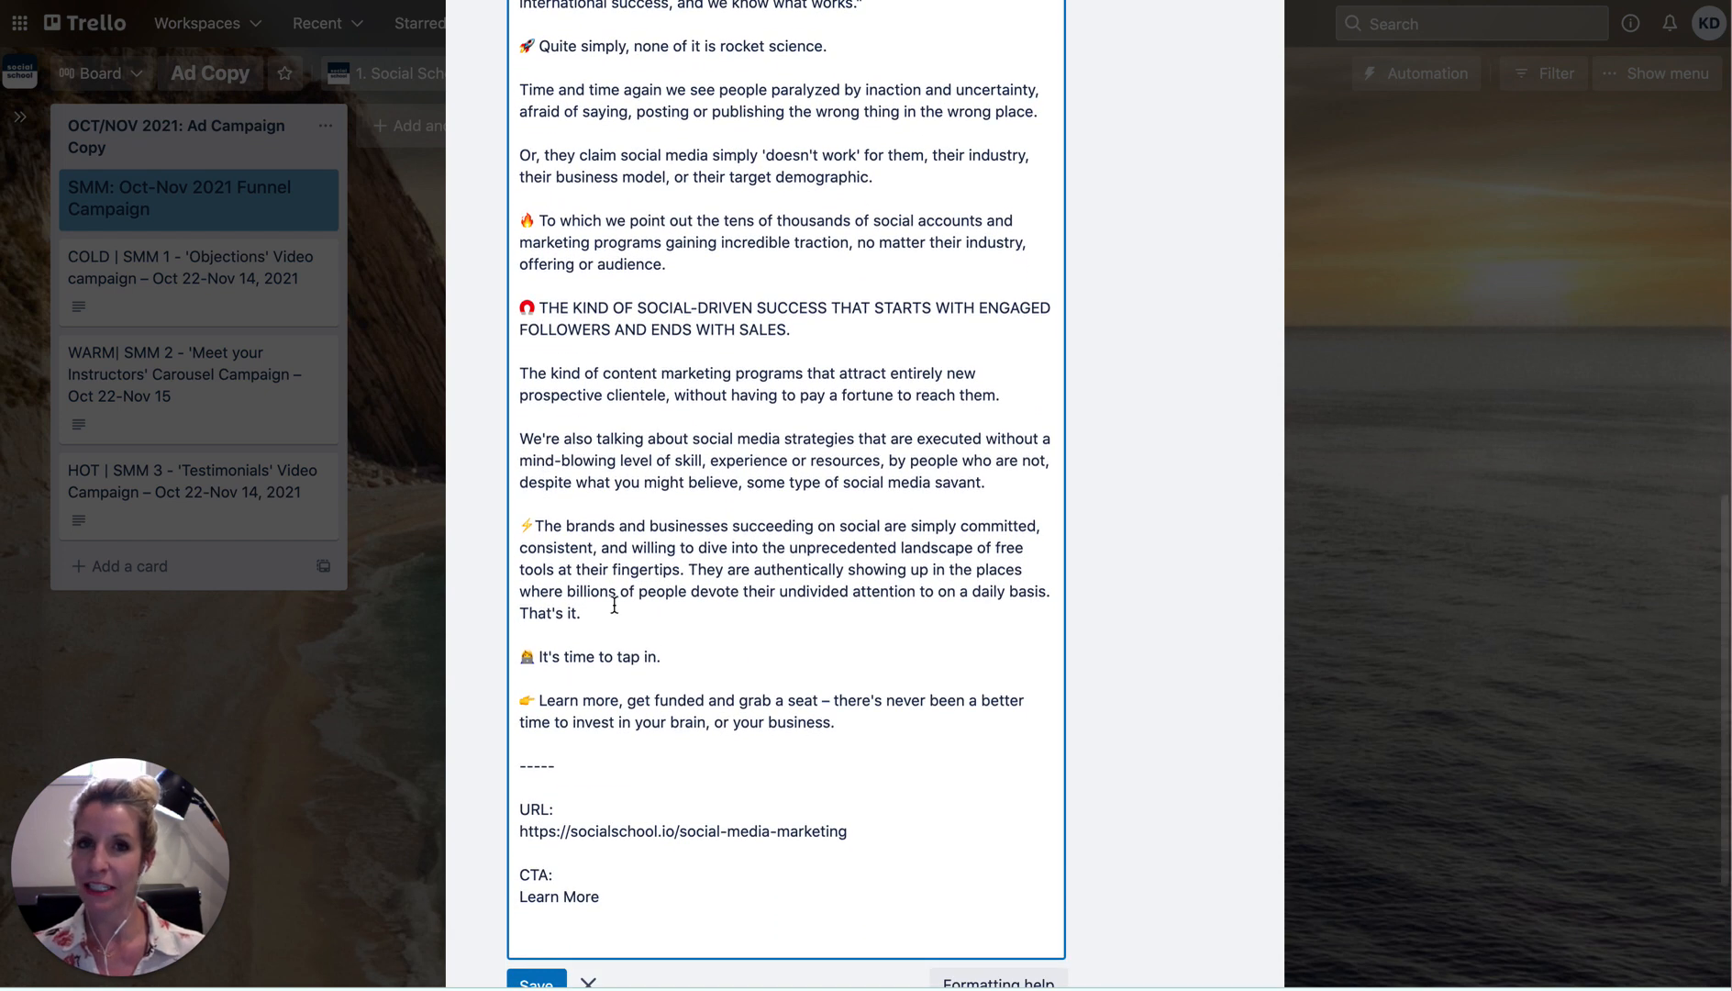
scroll(853, 757, up, 15)
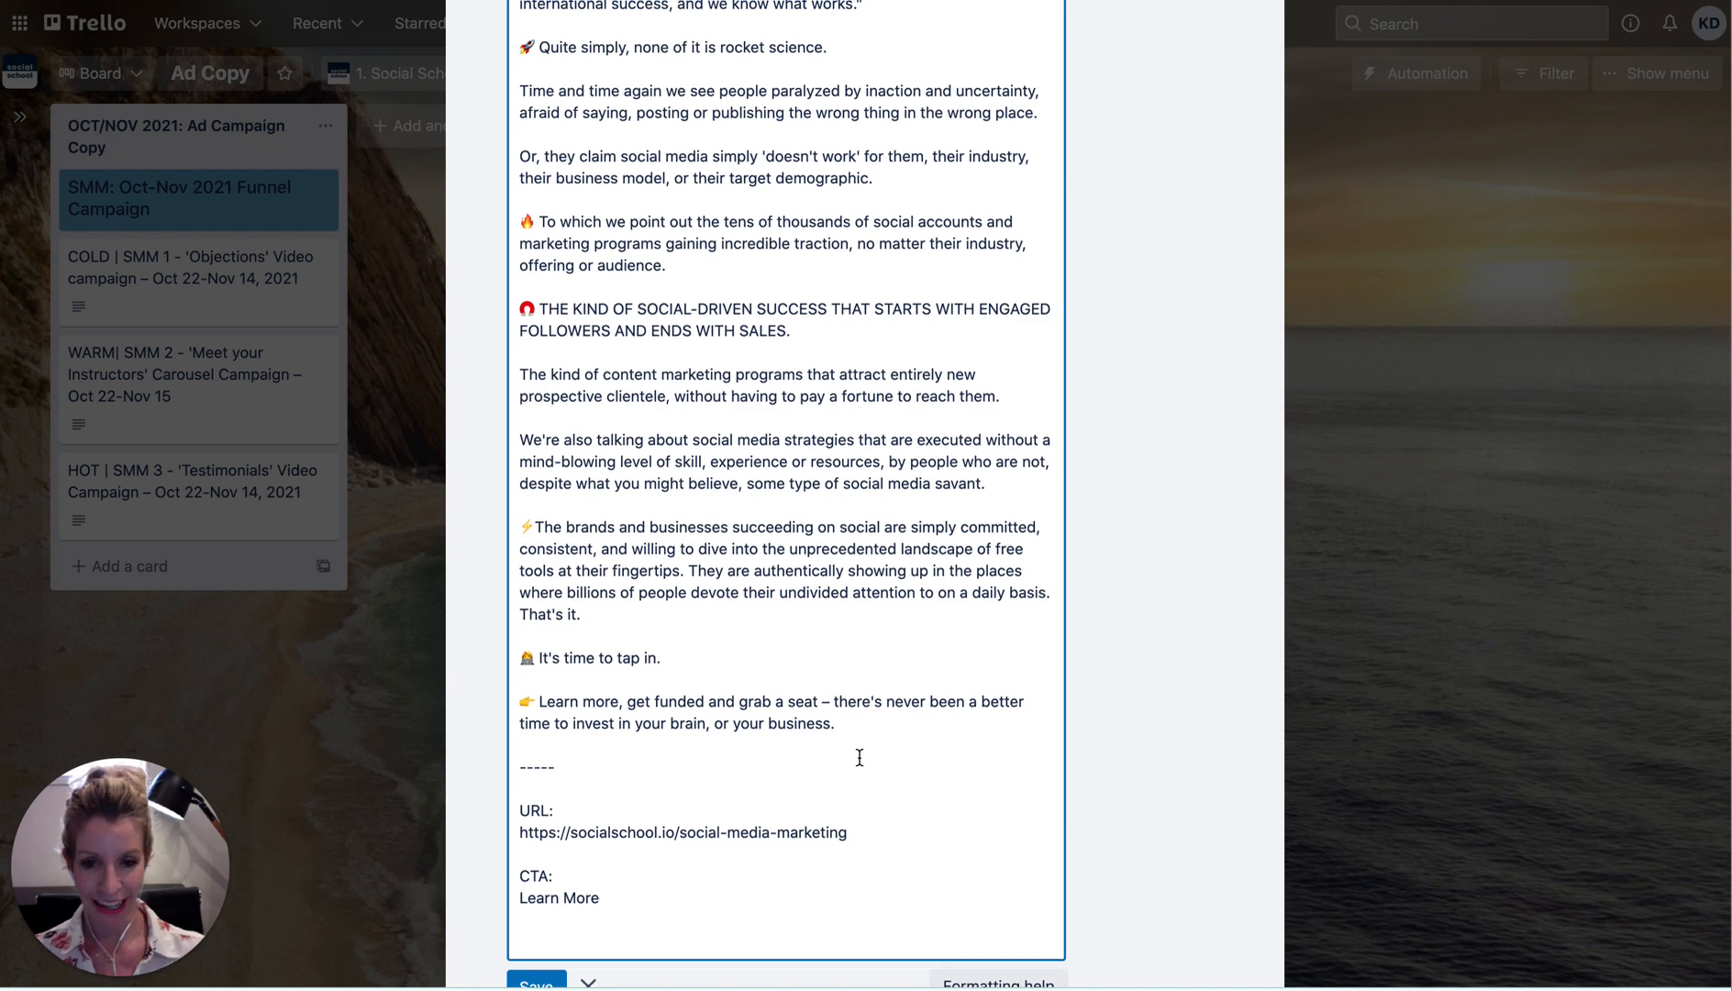
scroll(859, 756, up, 3)
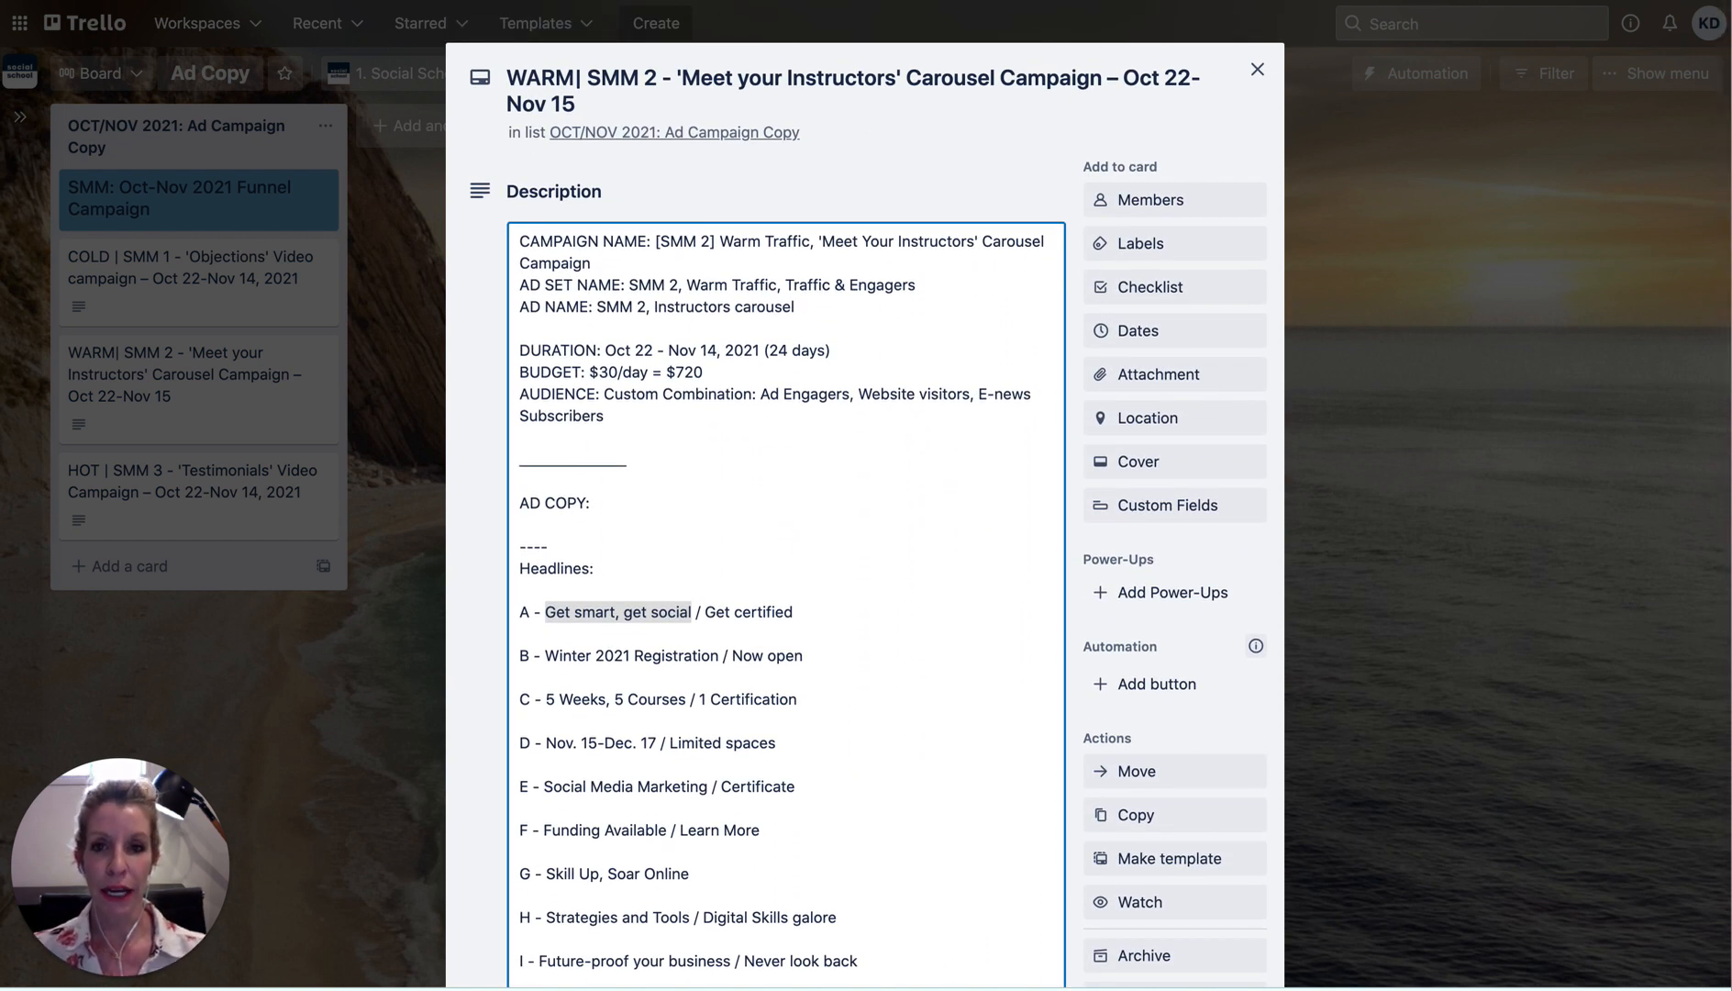
click(679, 1)
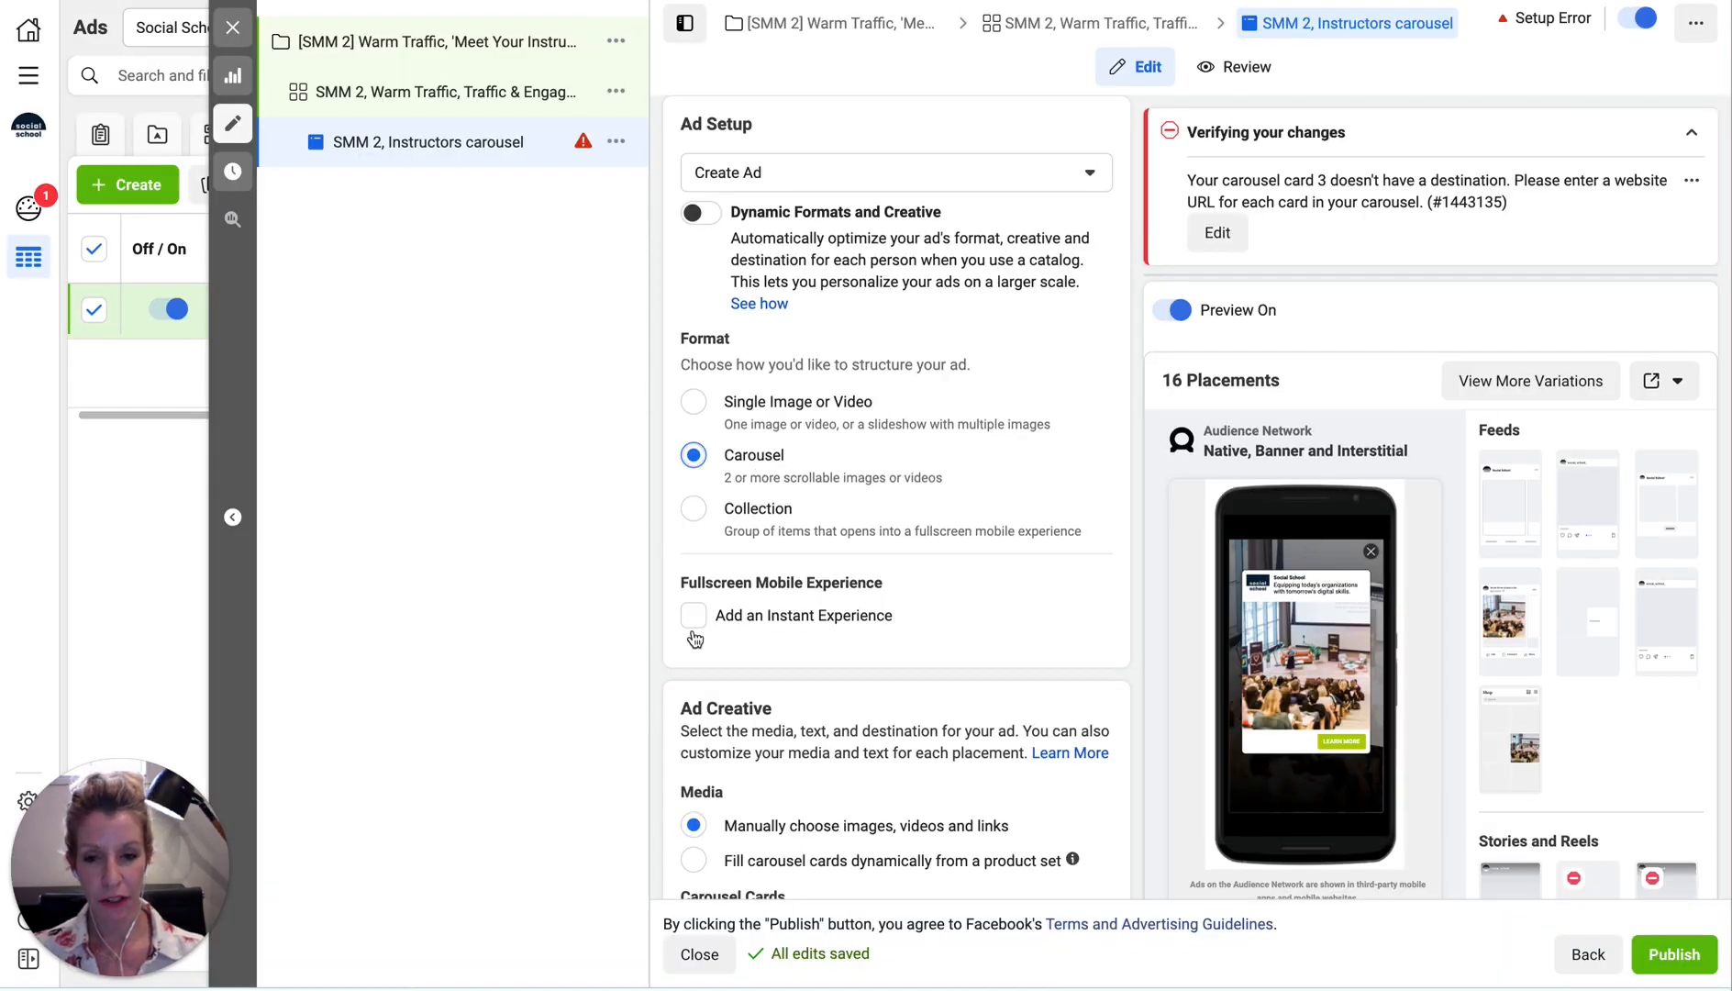
Fill the carousel cards dynamically from The 360 Series product set and preview the ad in Facebook Feeds.
scroll(952, 716, down, 5)
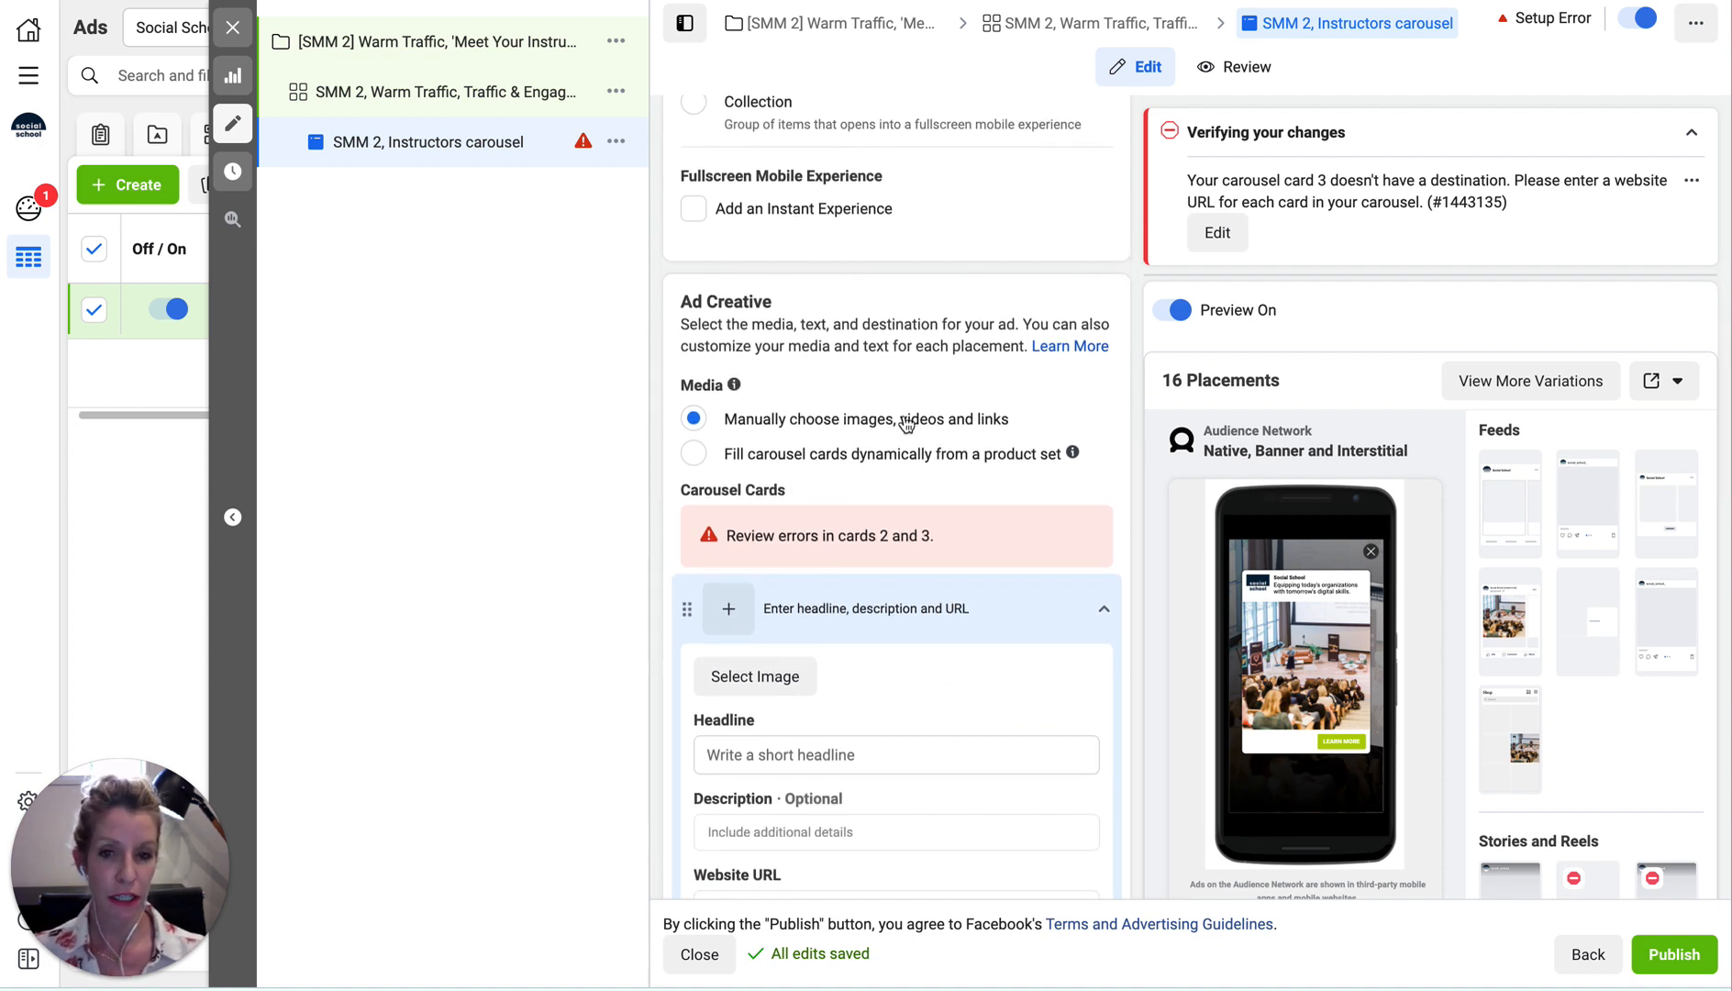
click(694, 454)
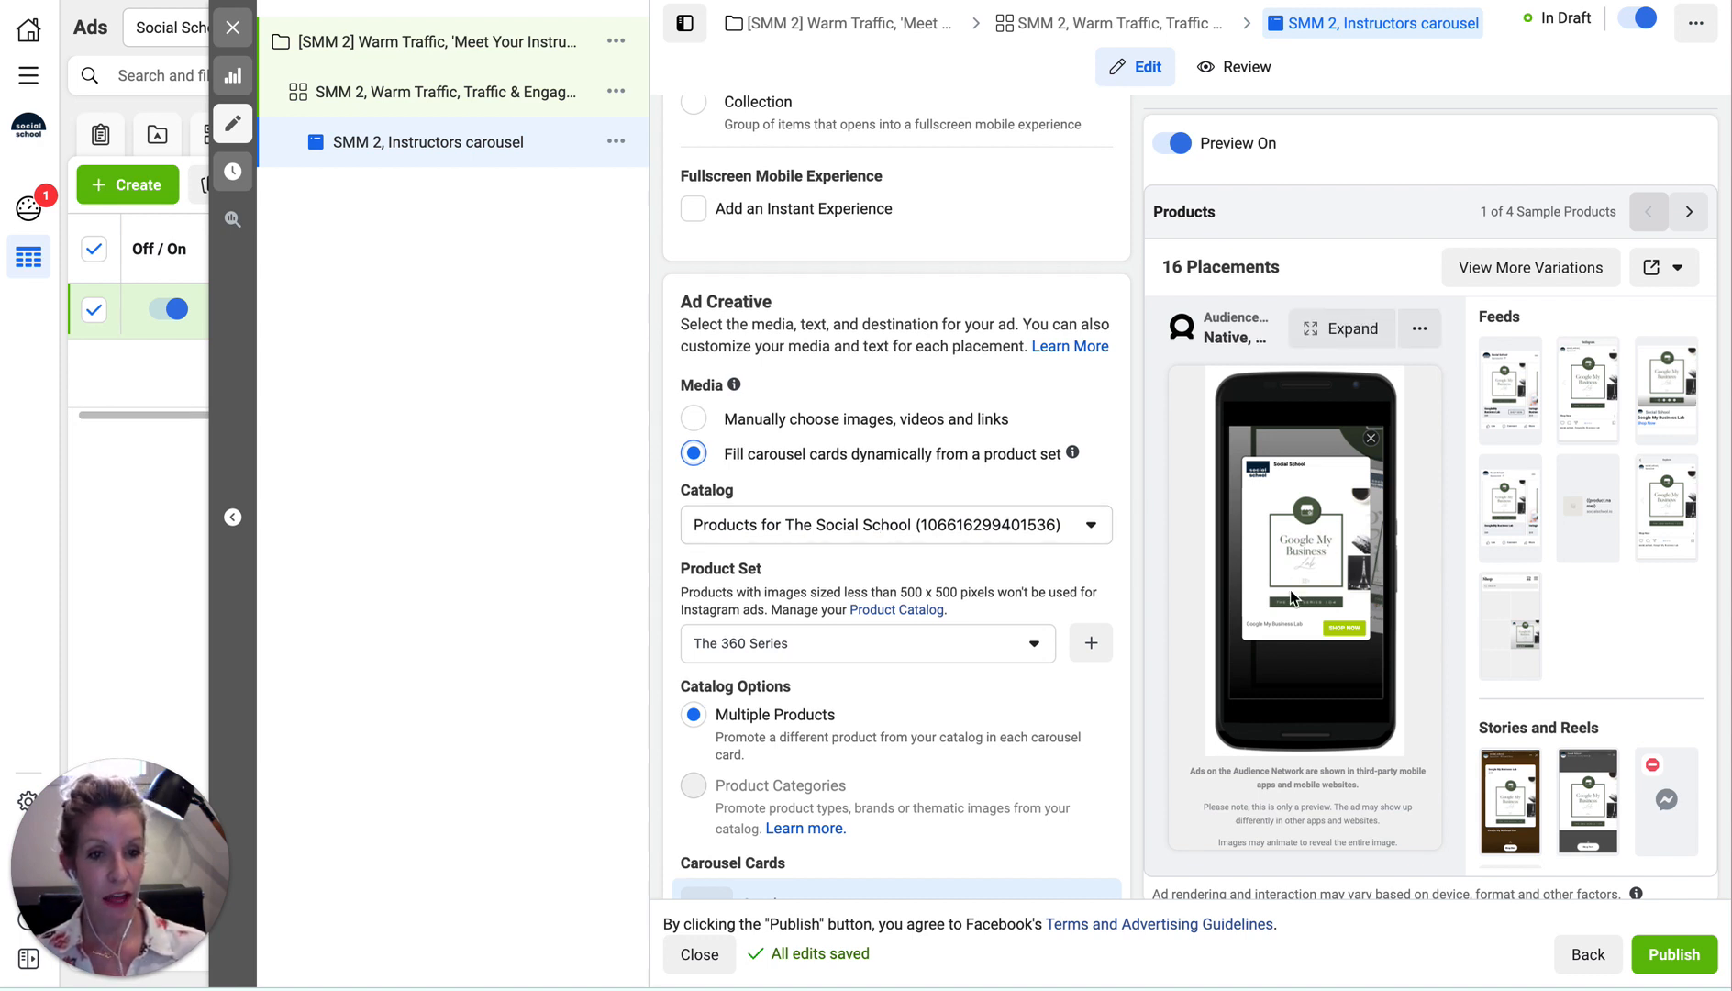
click(852, 648)
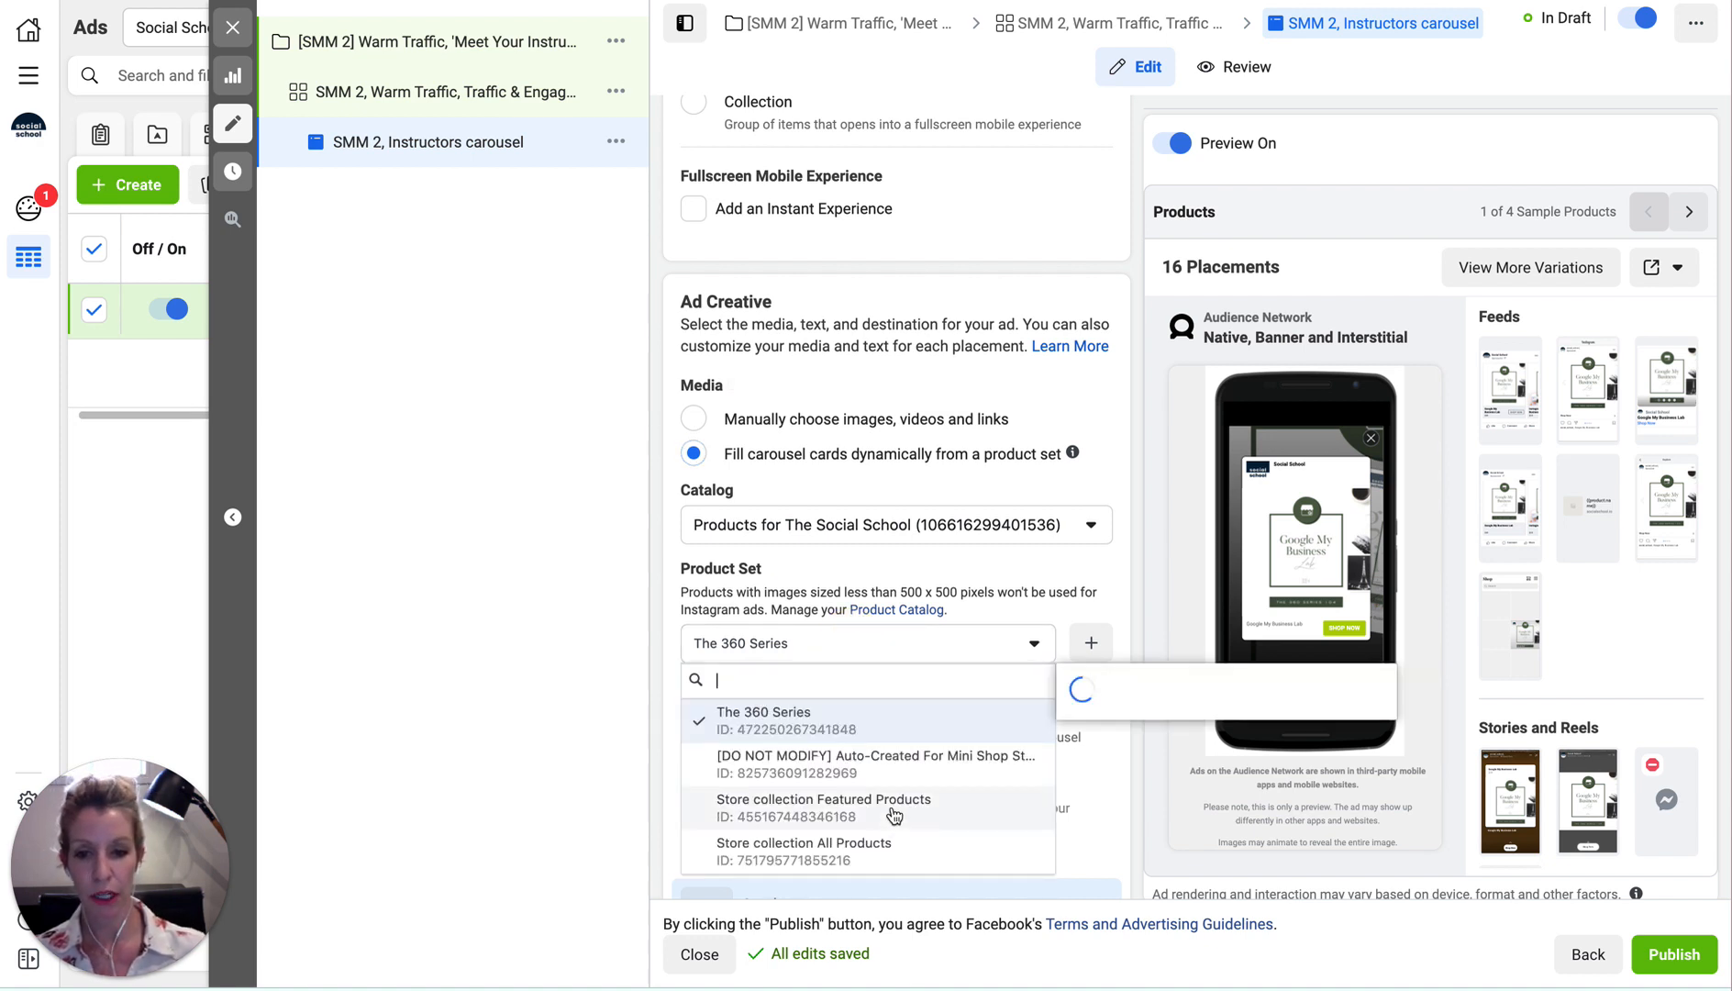
click(858, 647)
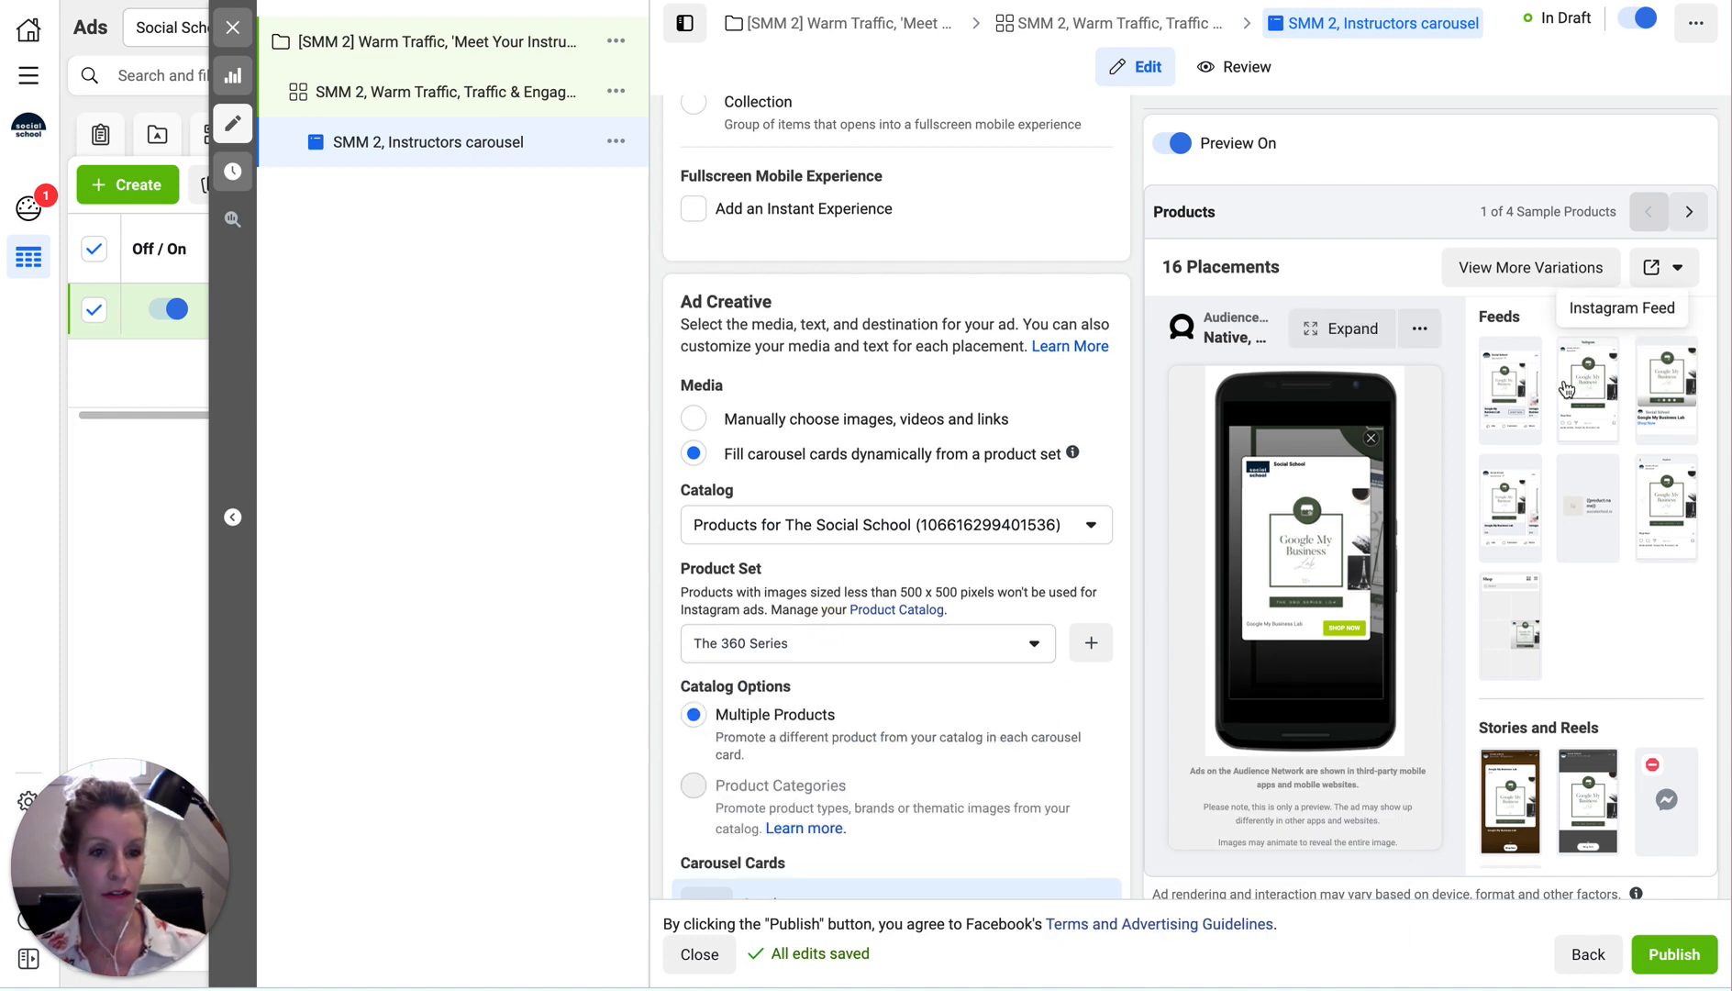
click(1511, 386)
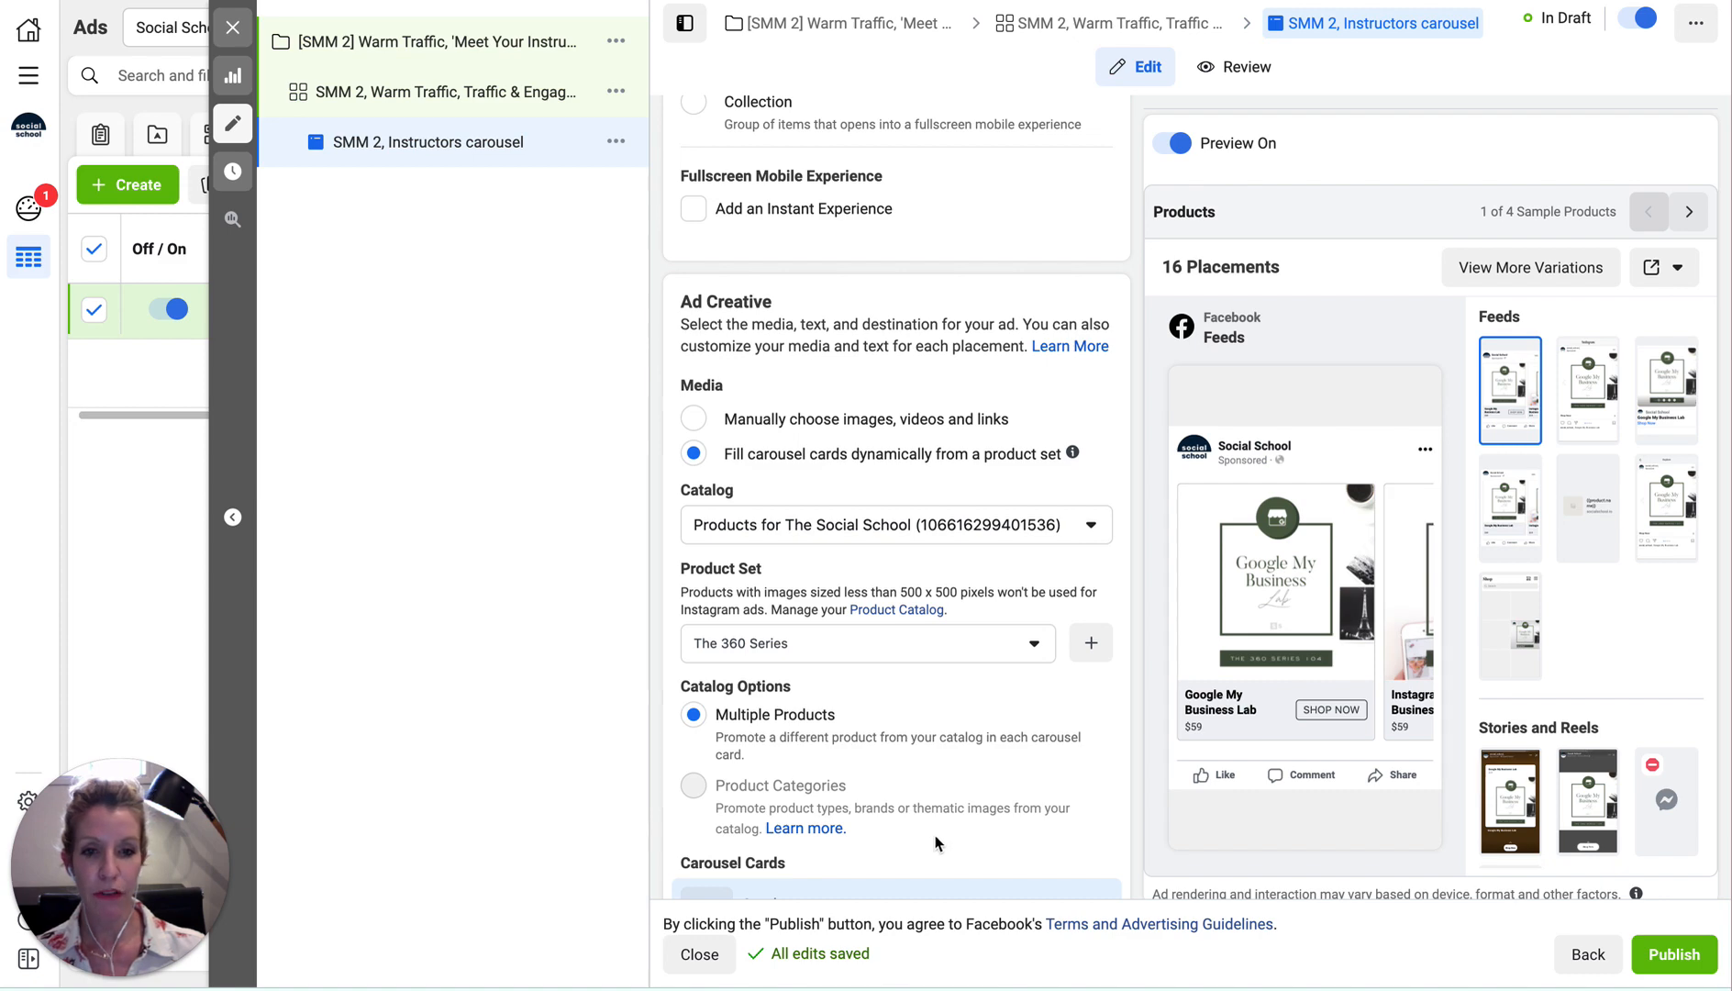
scroll(935, 839, down, 3)
scroll(936, 839, up, 3)
scroll(933, 838, up, 1)
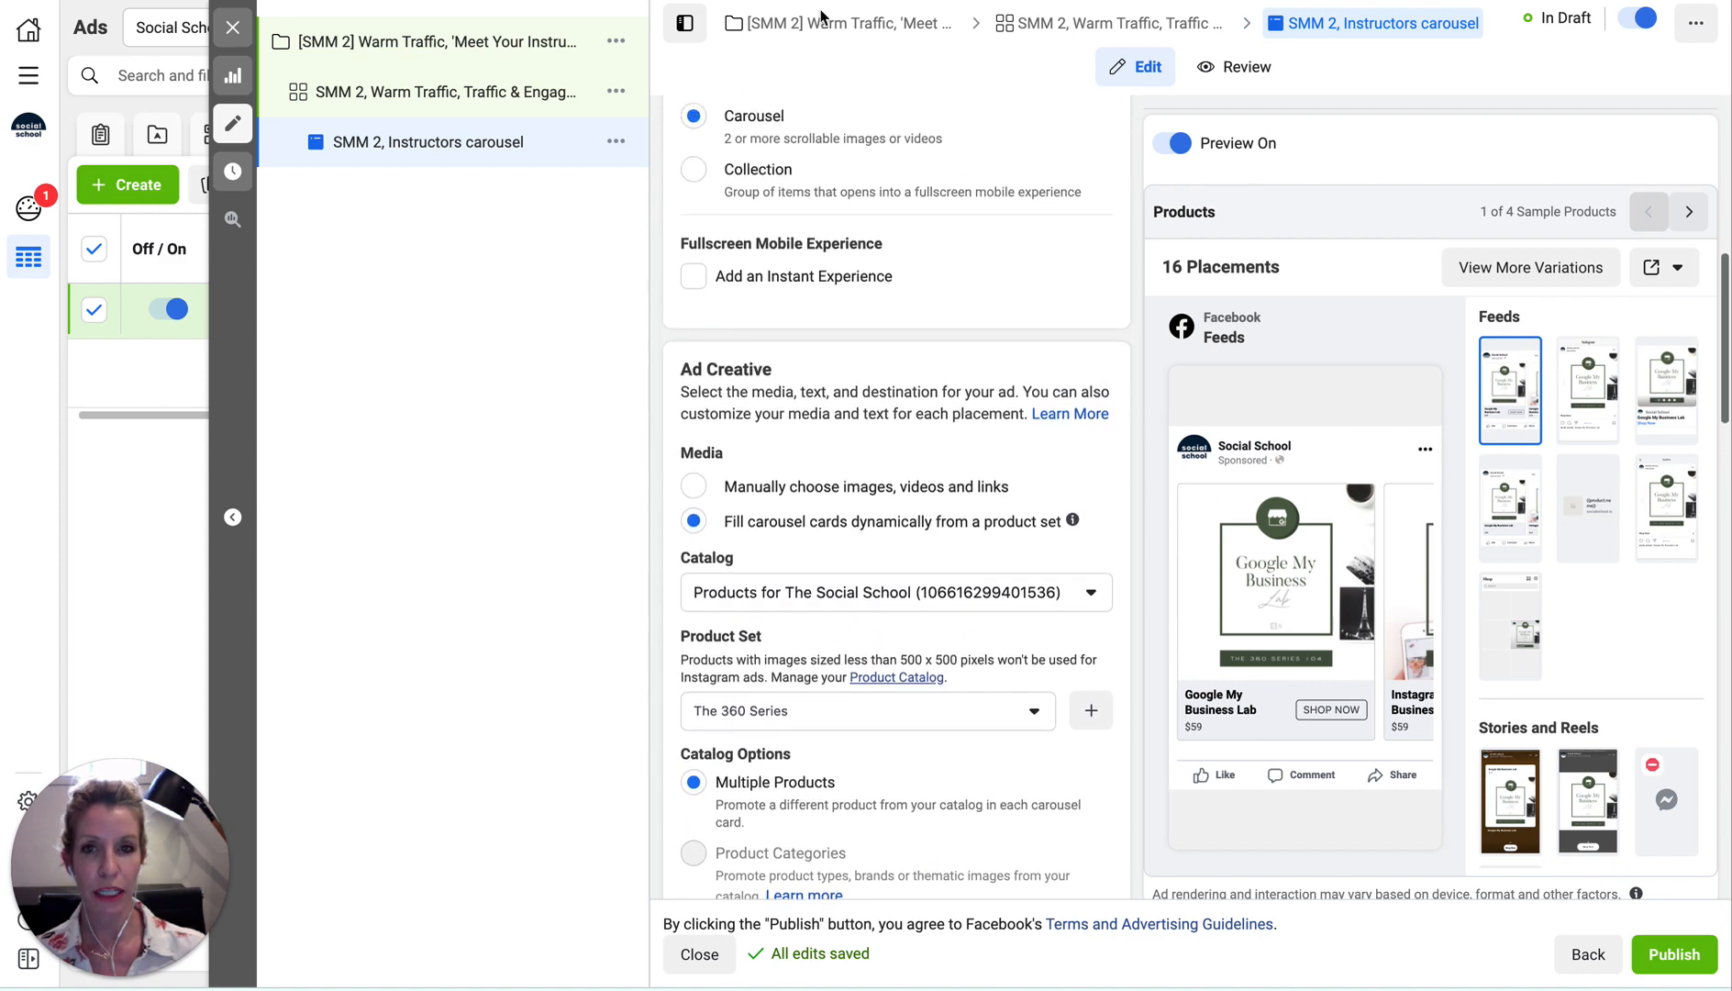
Copy the full 'Meet your instructors' primary text from the Trello card into the ad's Primary Text in Ads Manager.
click(789, 1)
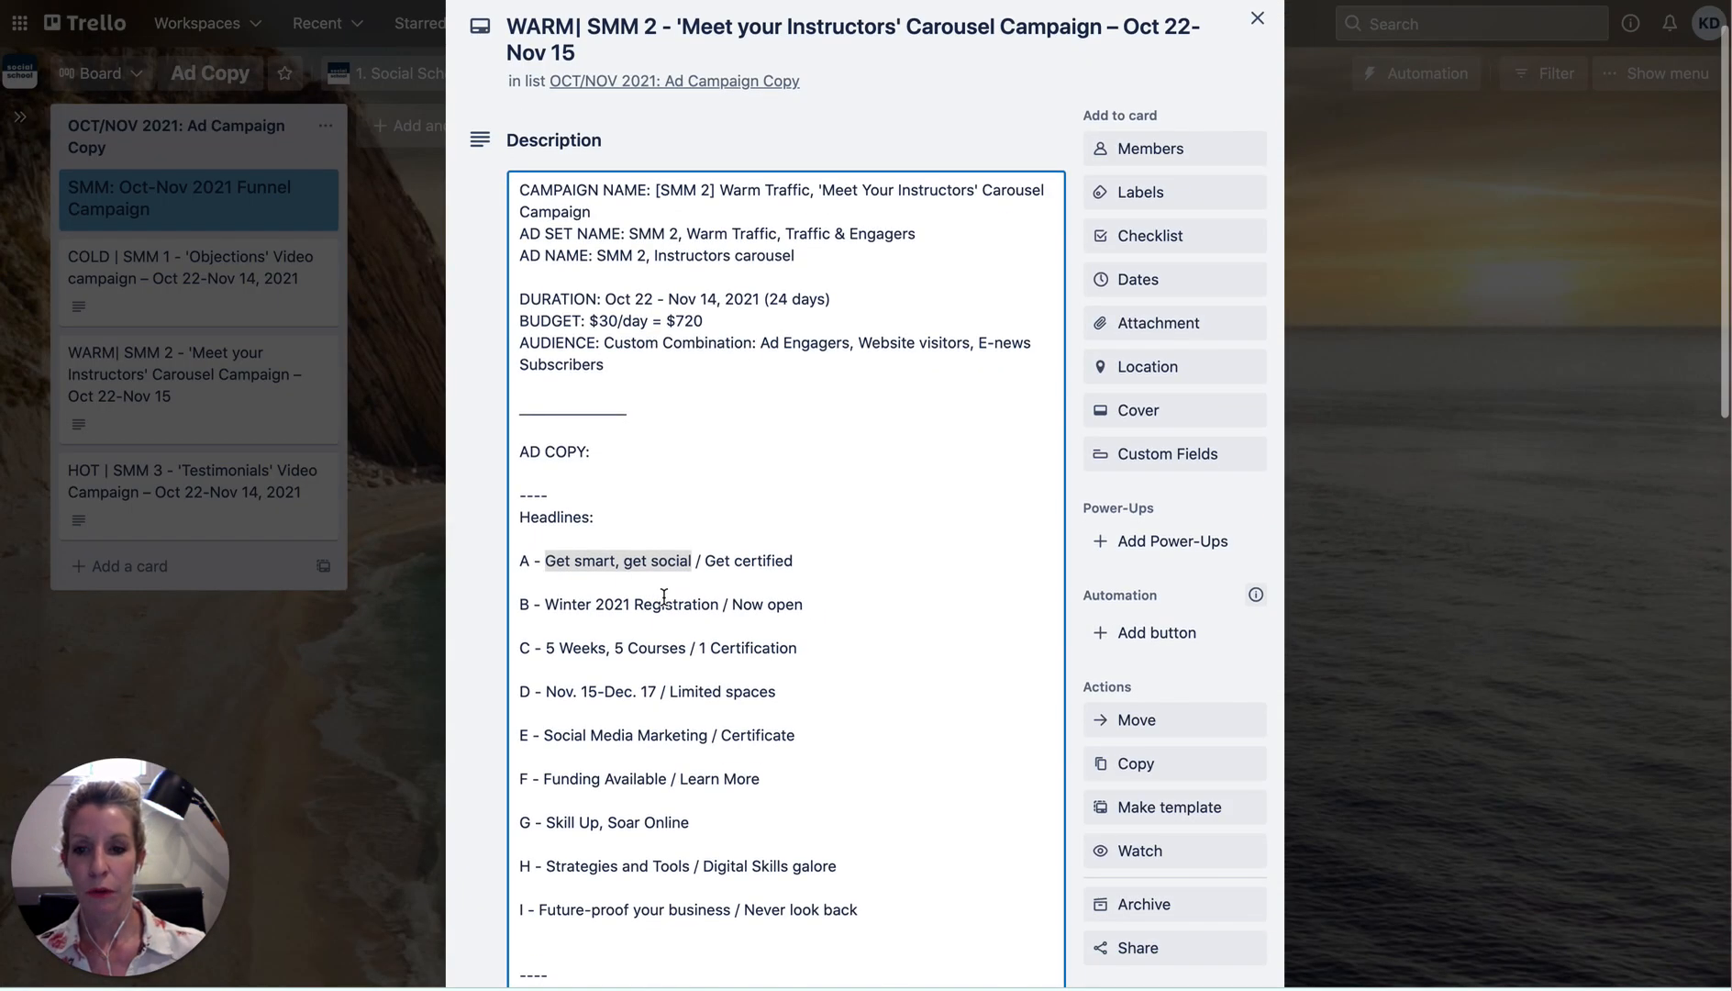
scroll(661, 605, down, 8)
scroll(523, 406, down, 2)
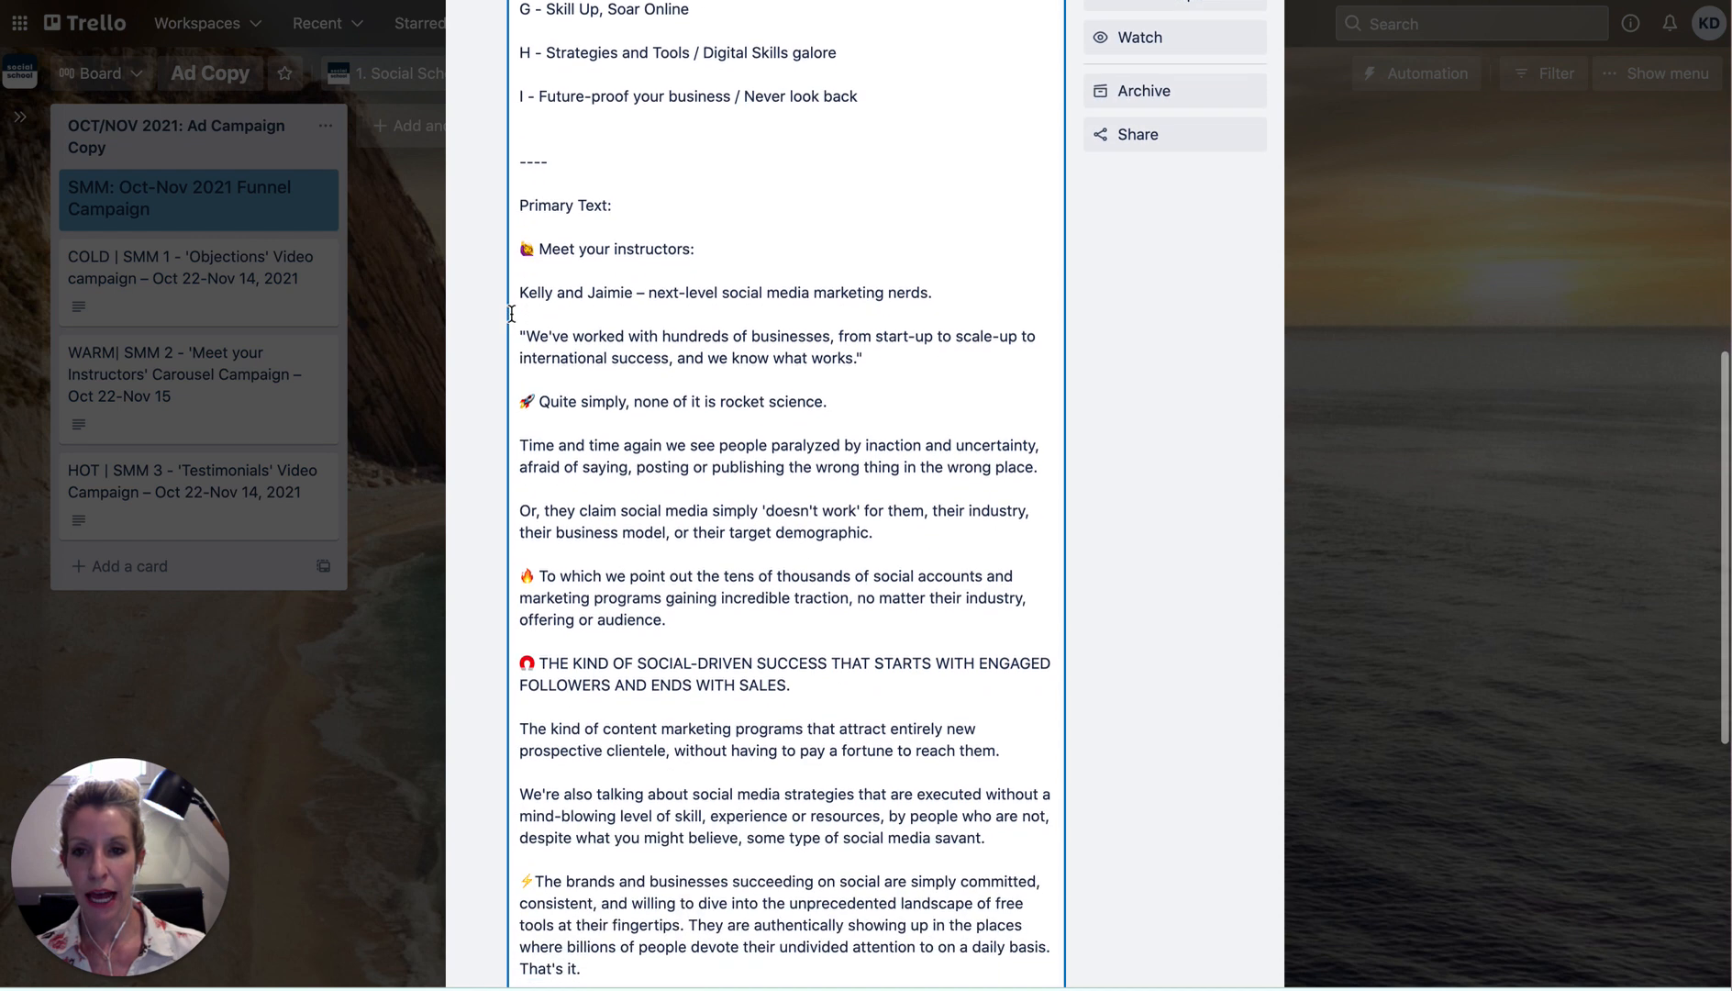
drag(519, 240, 876, 476)
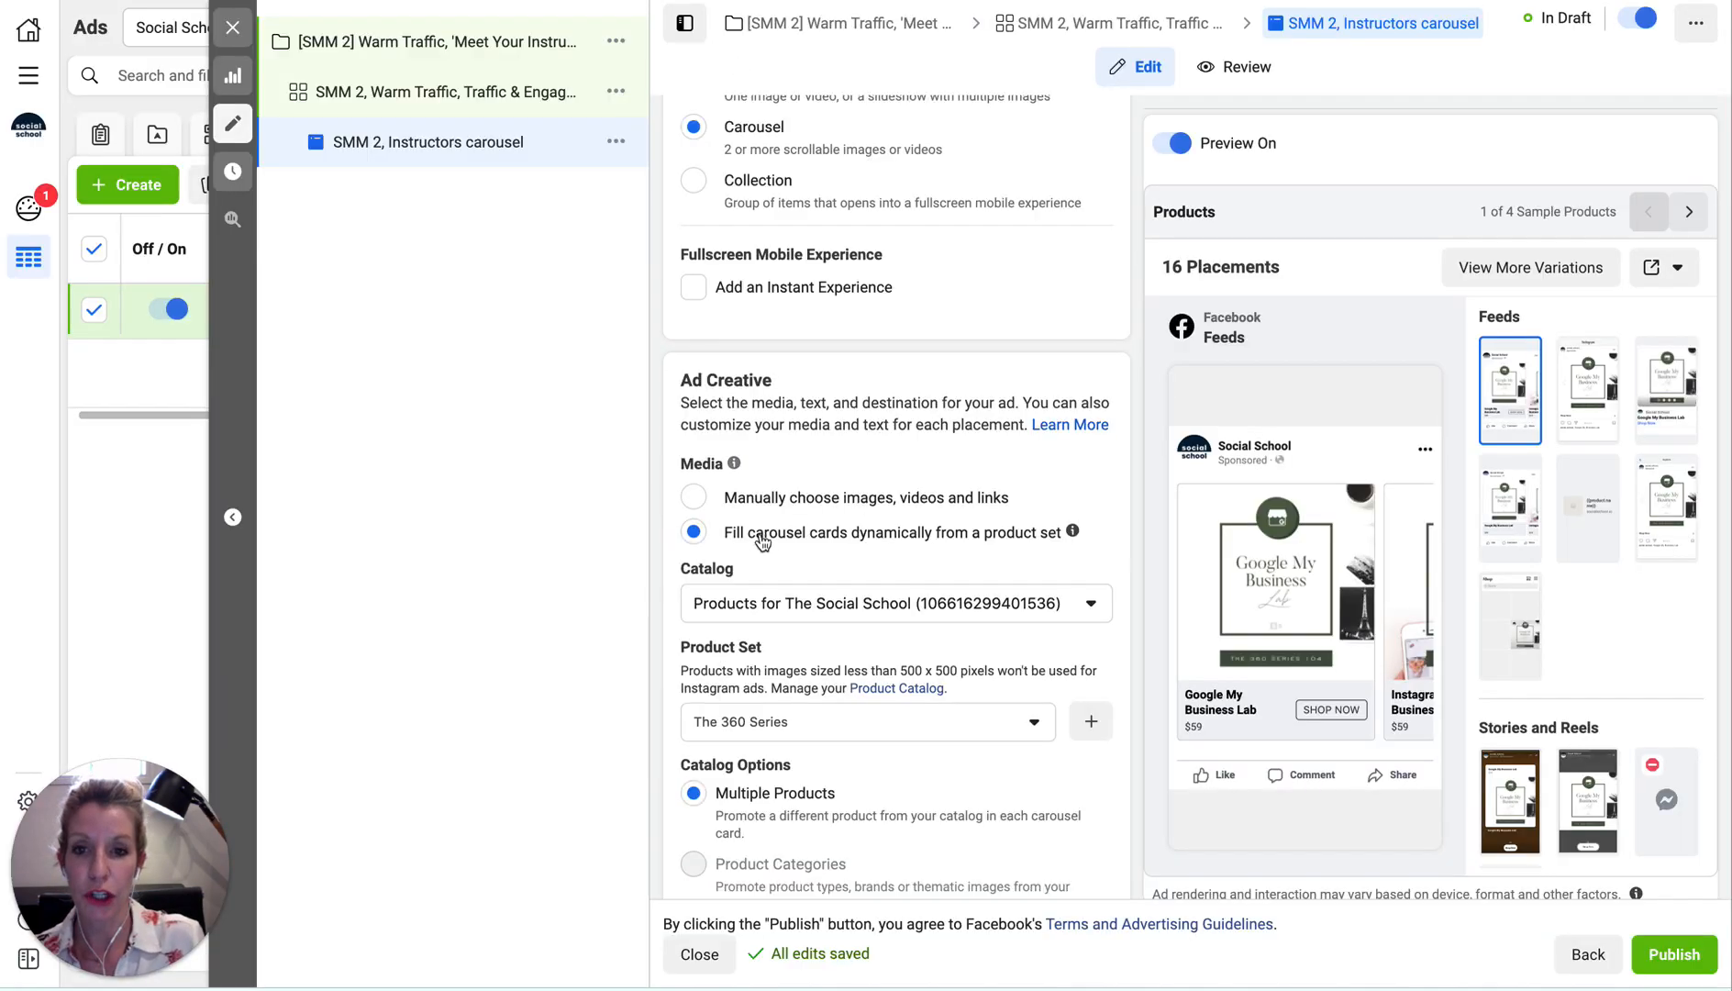
scroll(815, 722, down, 3)
scroll(814, 722, down, 3)
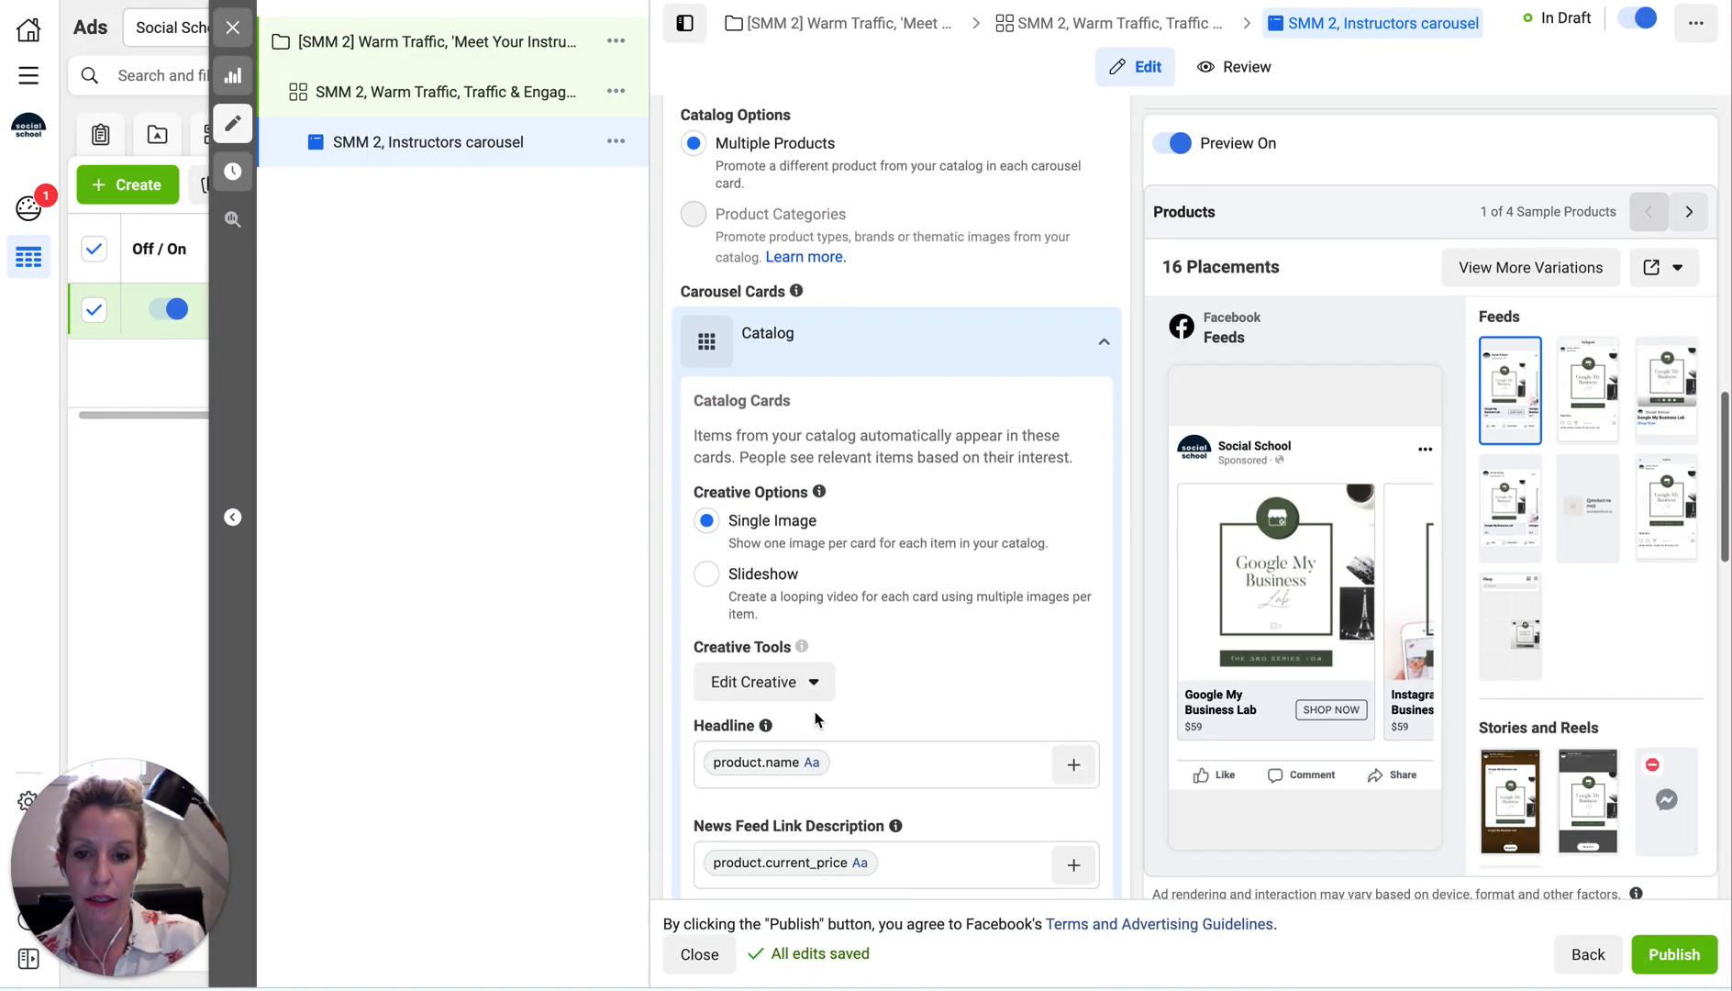
scroll(816, 720, up, 10)
scroll(817, 720, down, 10)
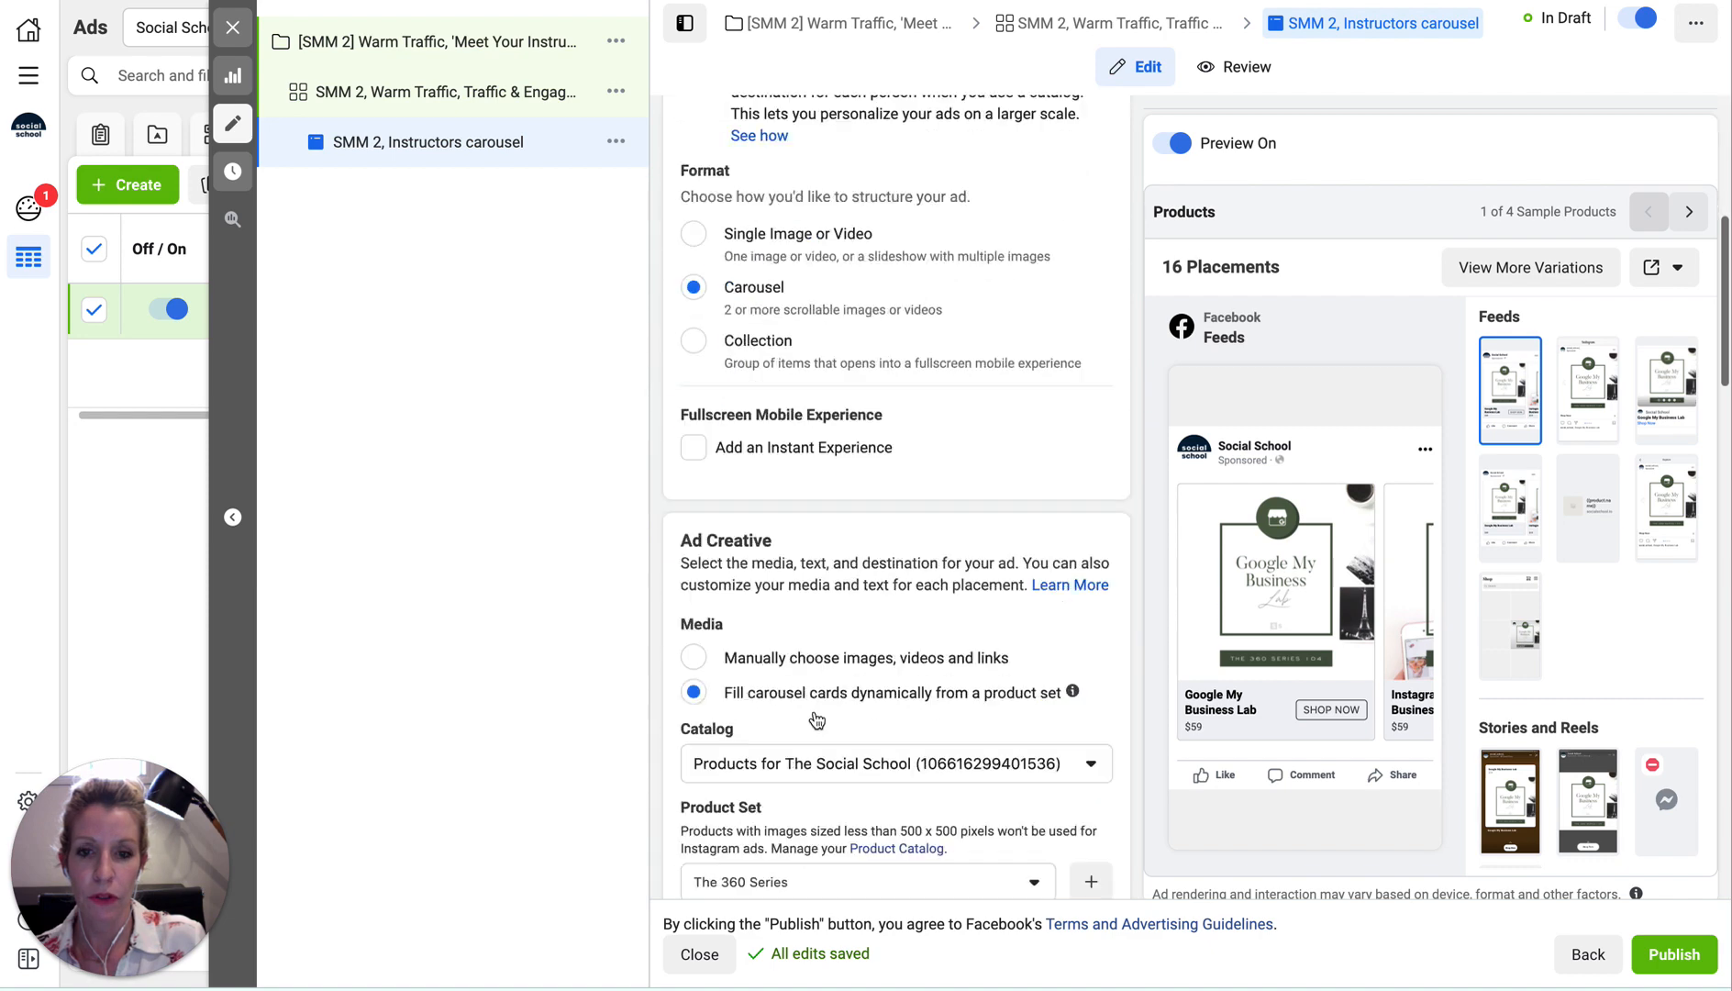
scroll(814, 718, down, 5)
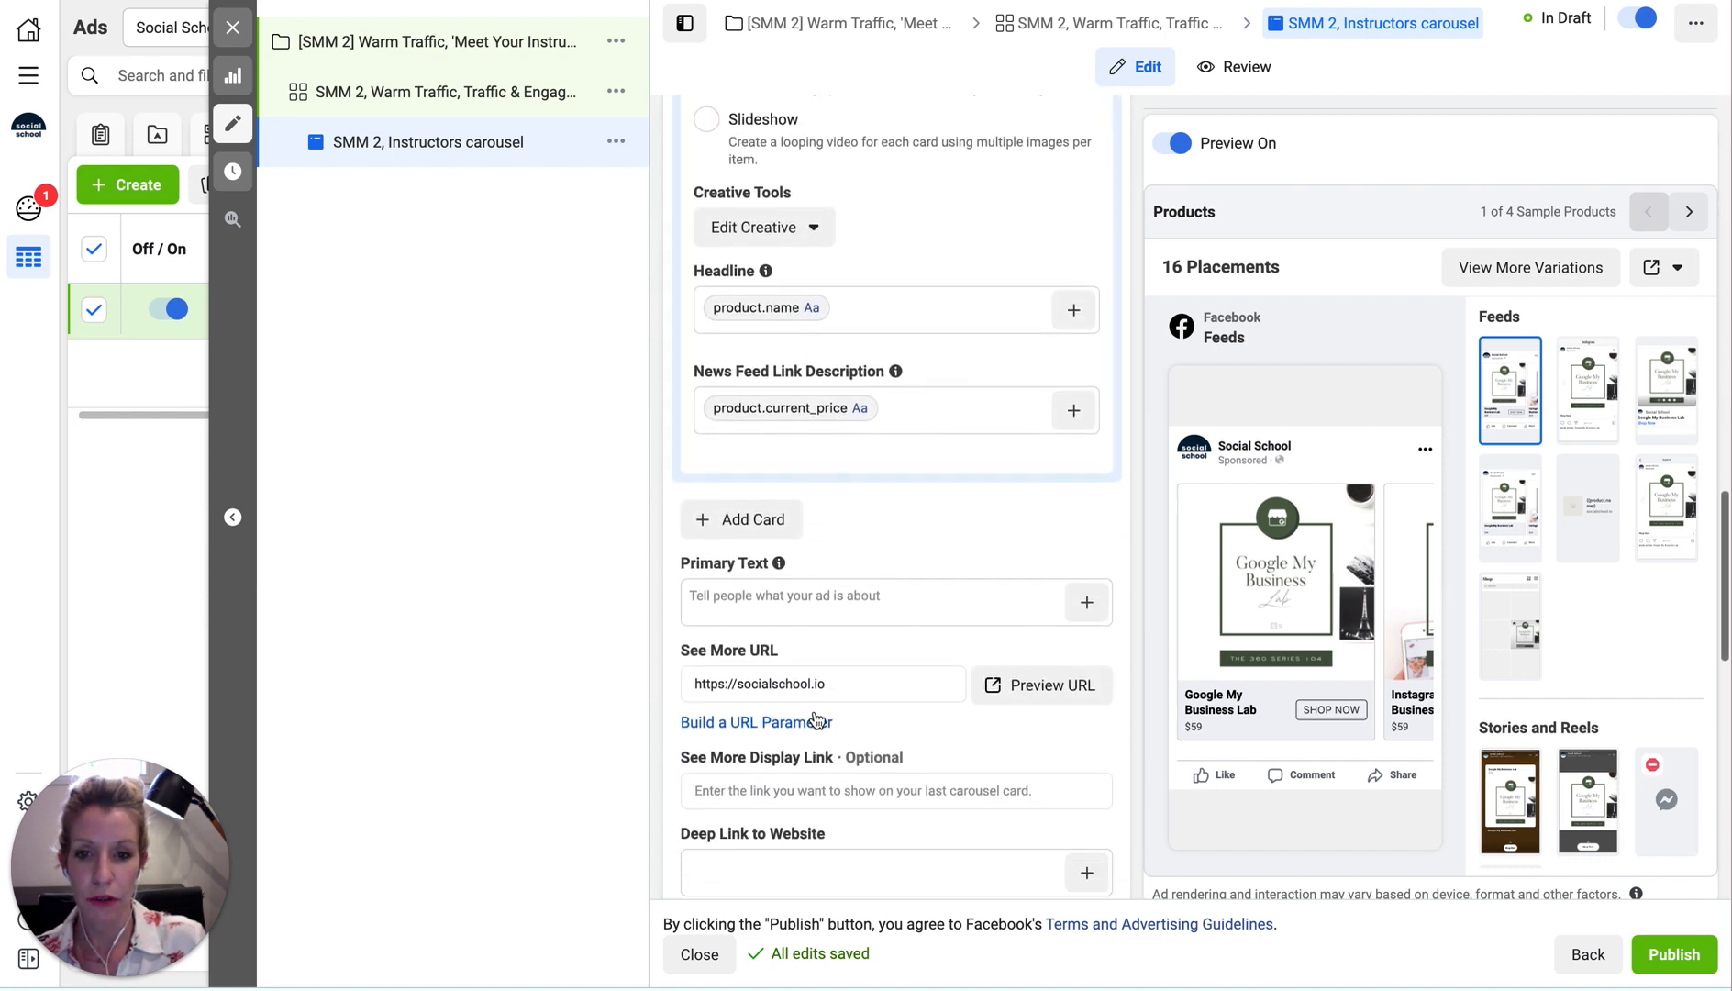
click(736, 464)
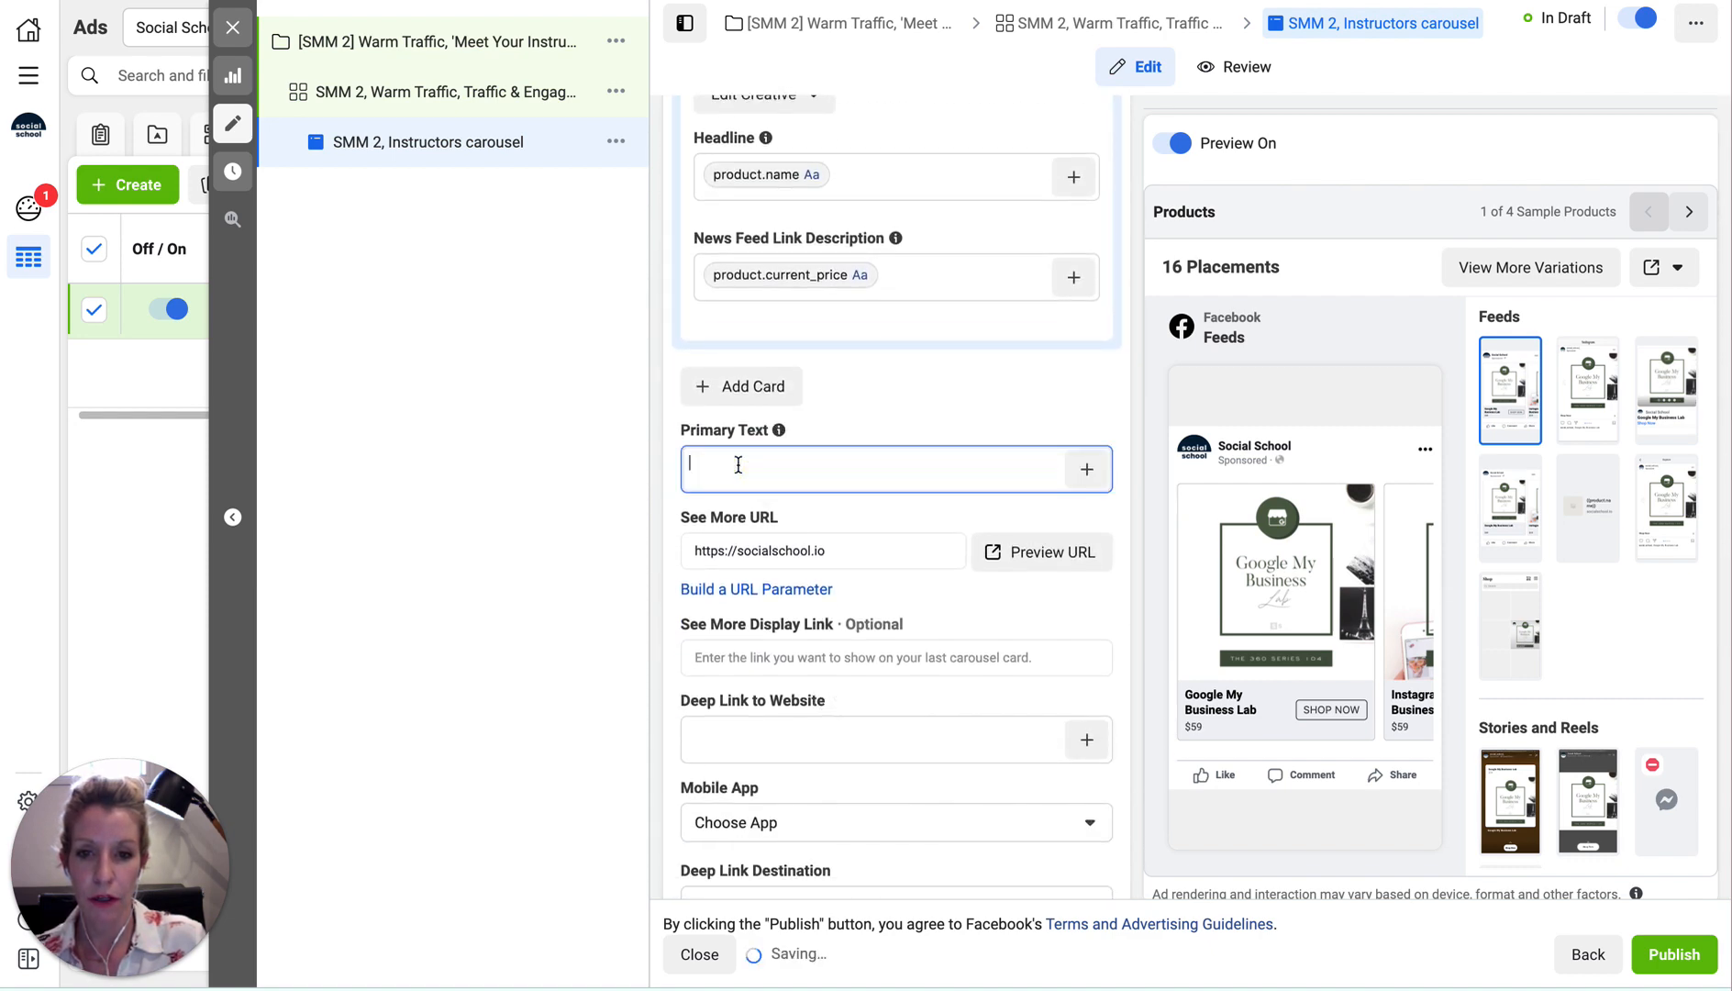
key(ctrl+v)
scroll(830, 587, down, 8)
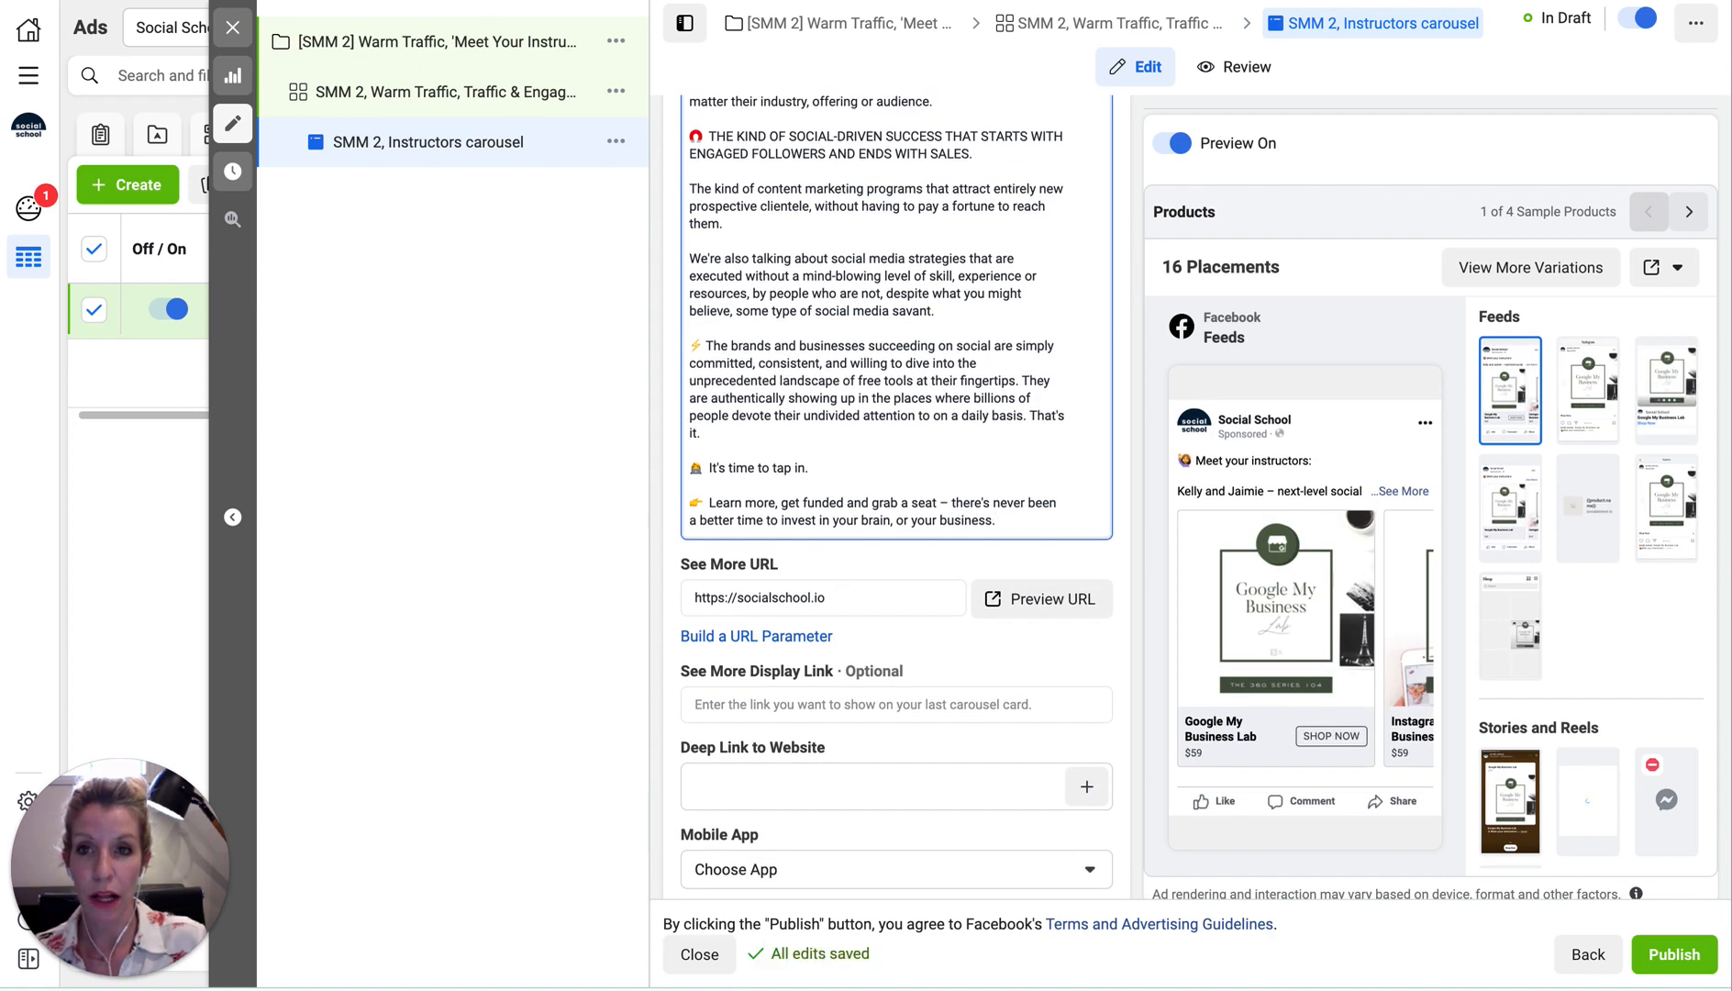
click(601, 1)
click(652, 529)
drag(858, 590, 485, 591)
key(ctrl+c)
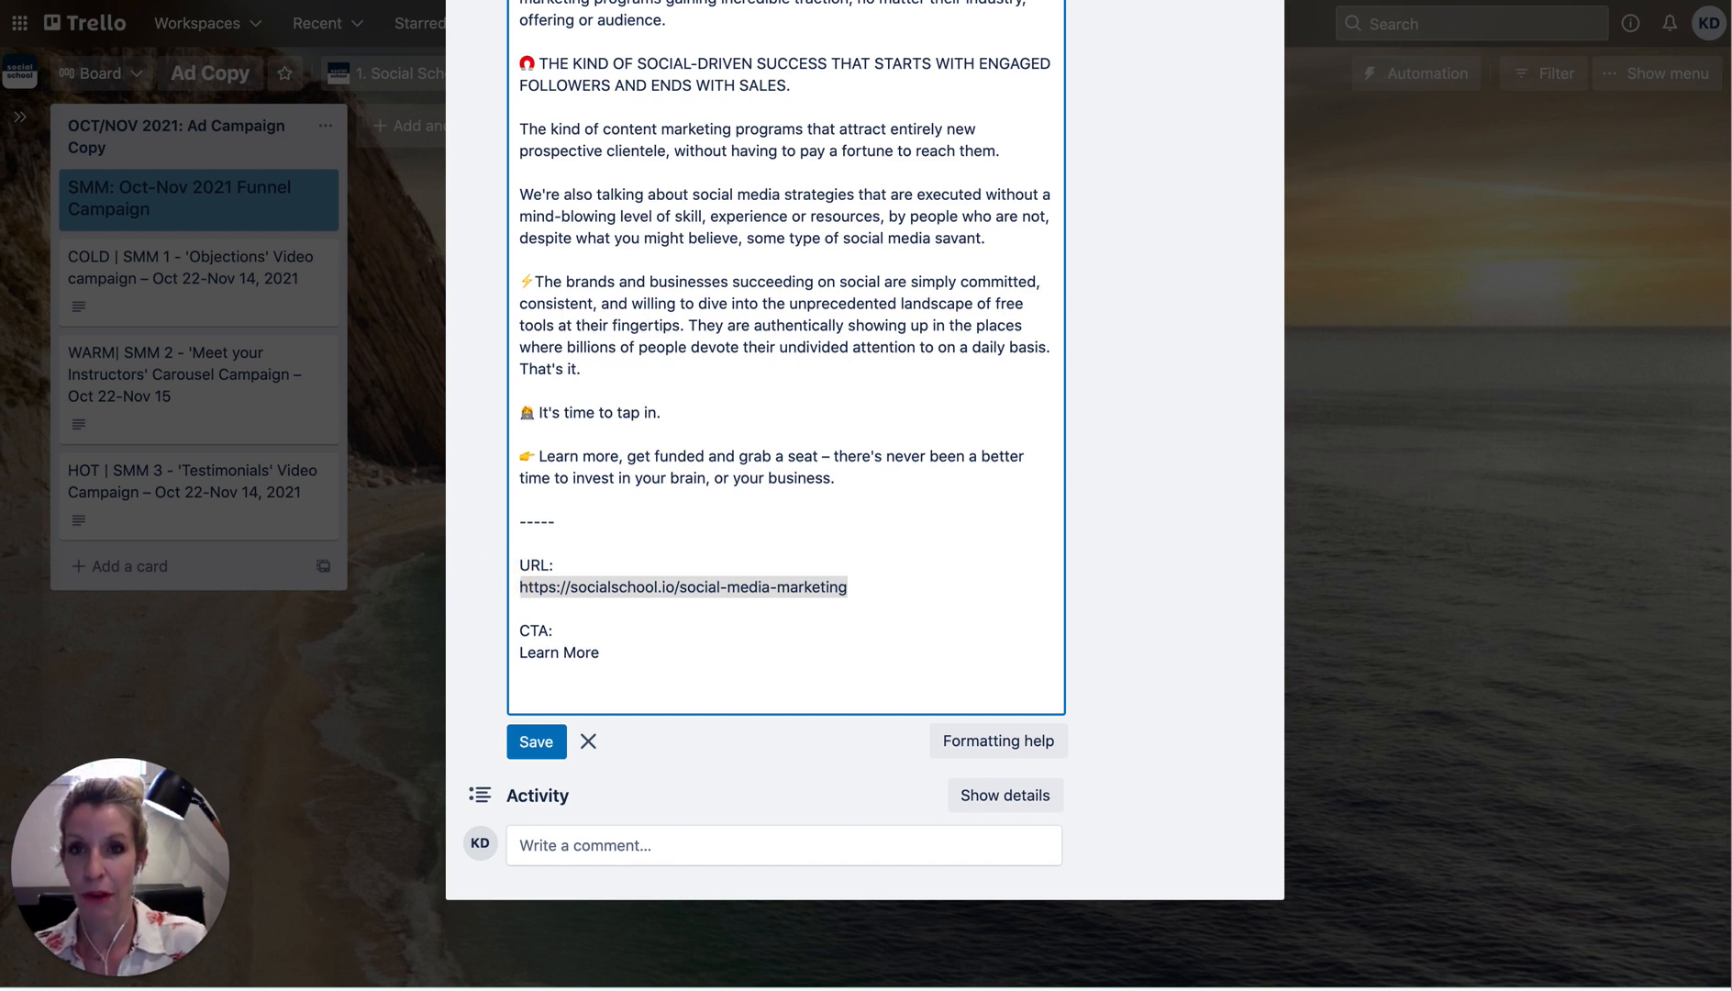
click(798, 1)
drag(832, 596, 646, 590)
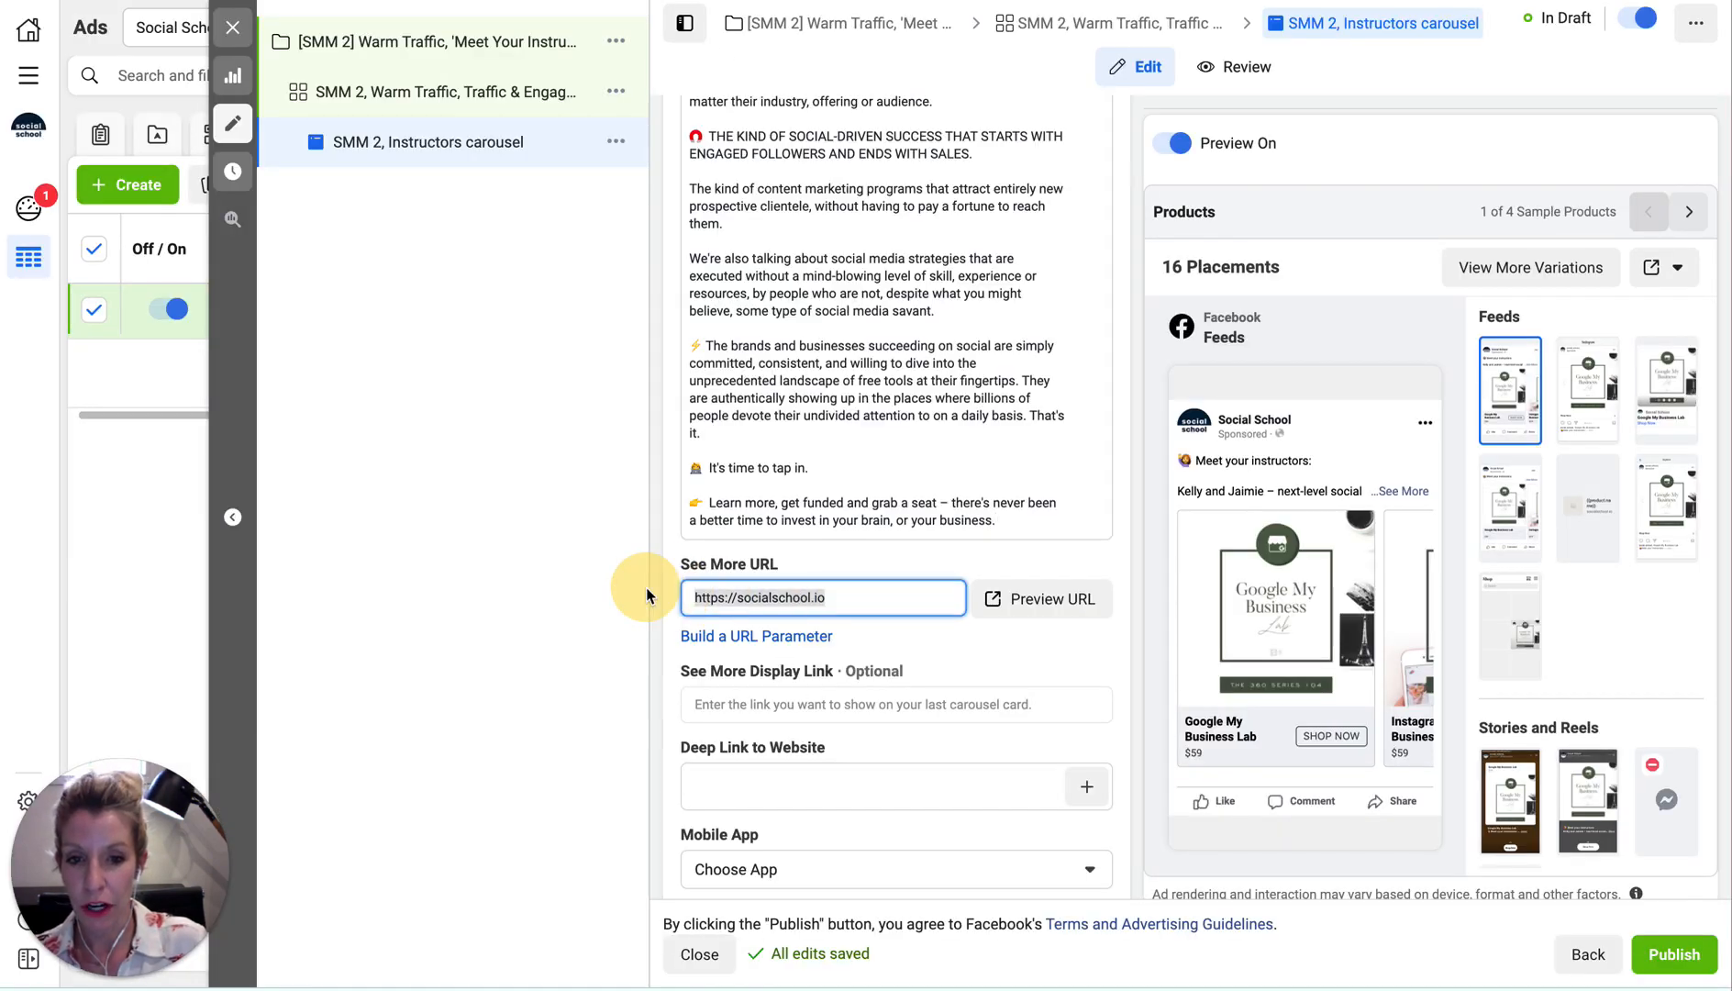
key(ctrl+v)
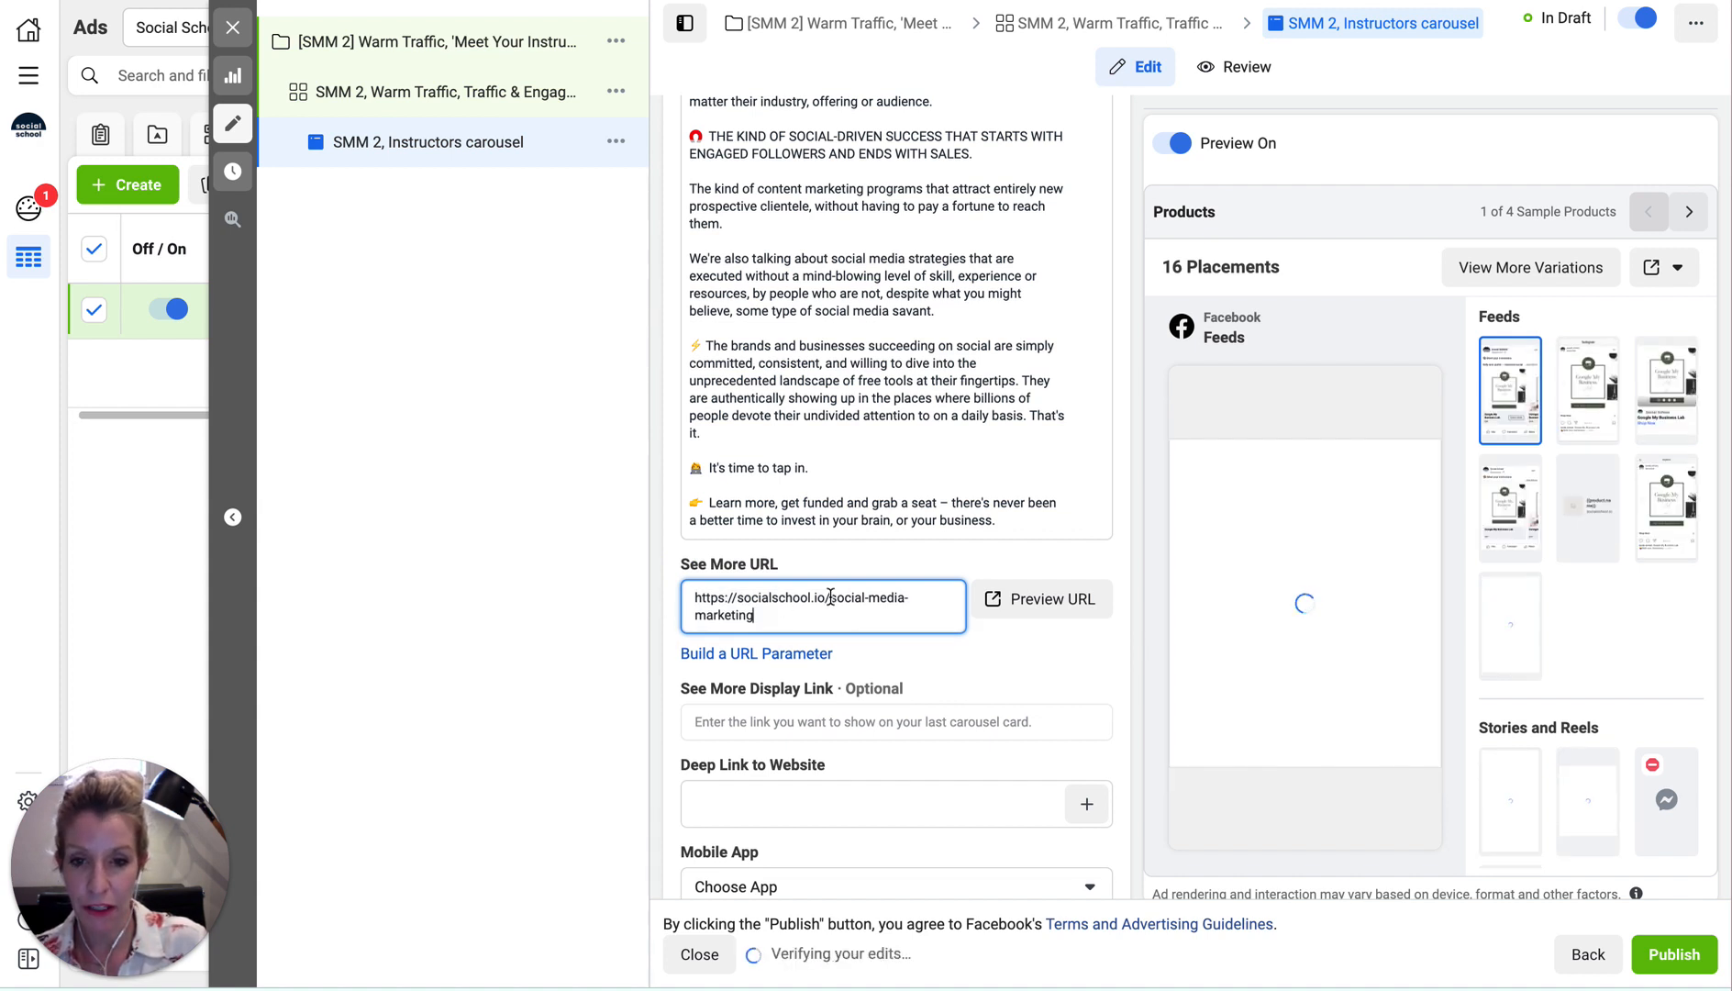
drag(830, 597, 676, 600)
key(ctrl+c)
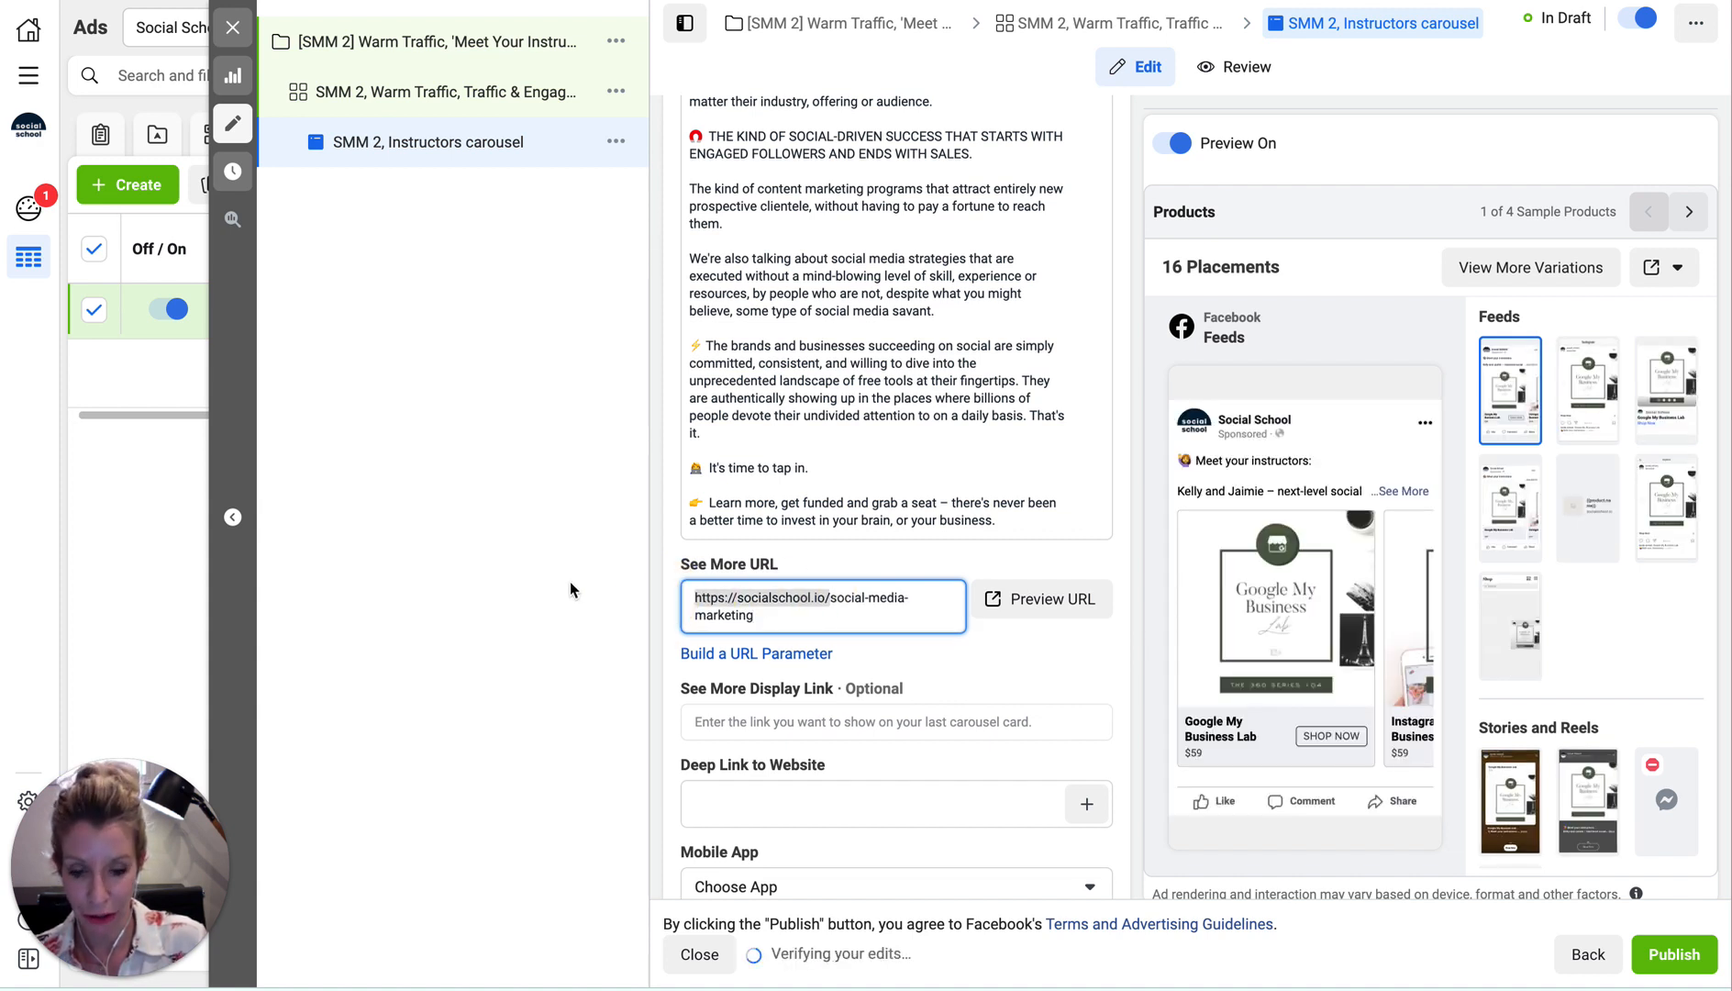
click(718, 715)
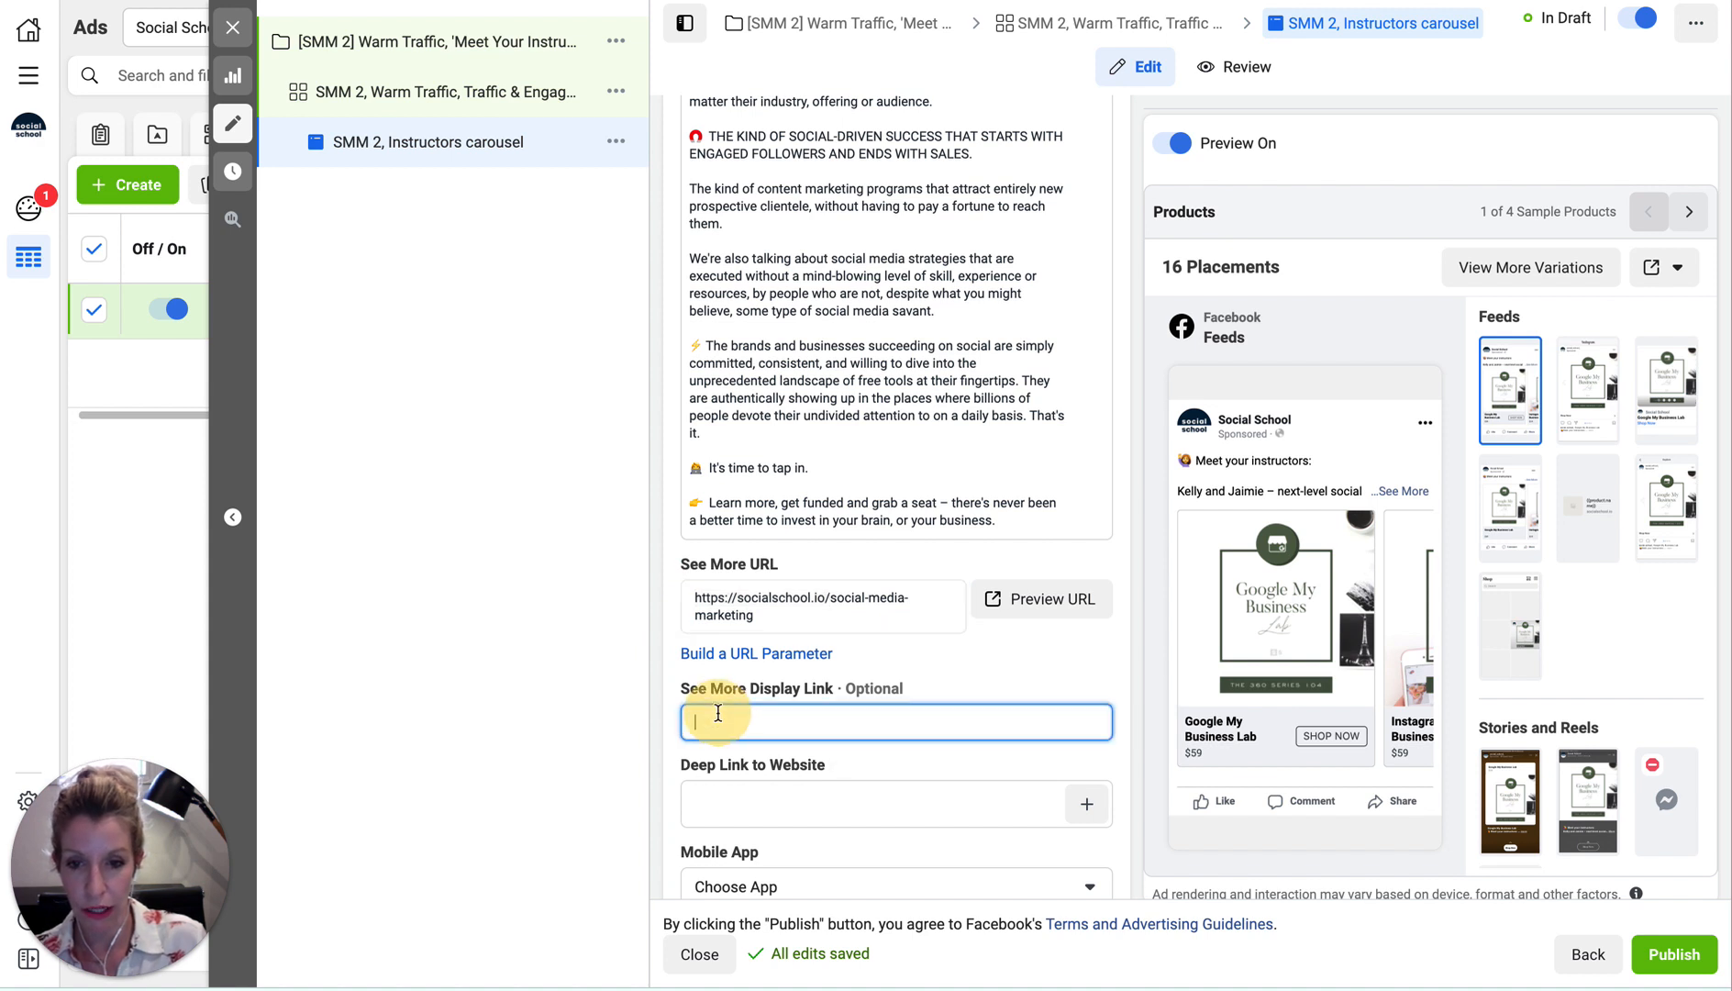
key(ctrl+v)
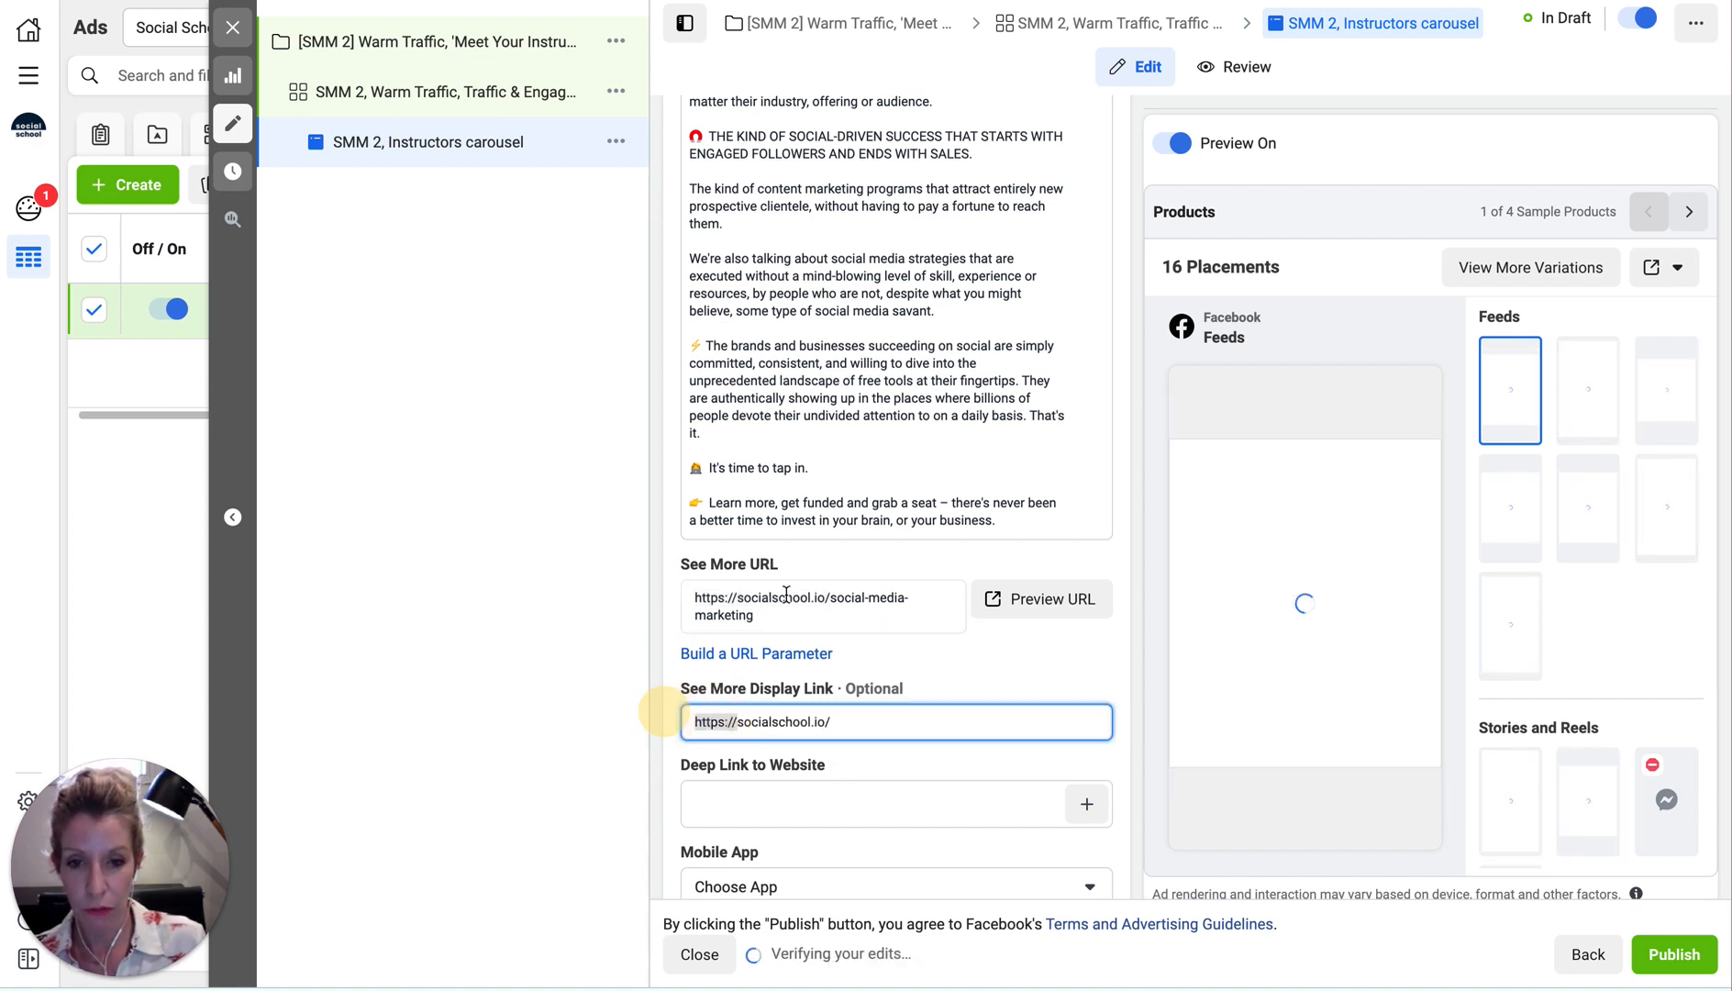
Replace the See More display link with socialschool.io/social-media-marketing, copied from the See More URL.
drag(738, 597, 777, 607)
key(ctrl+c)
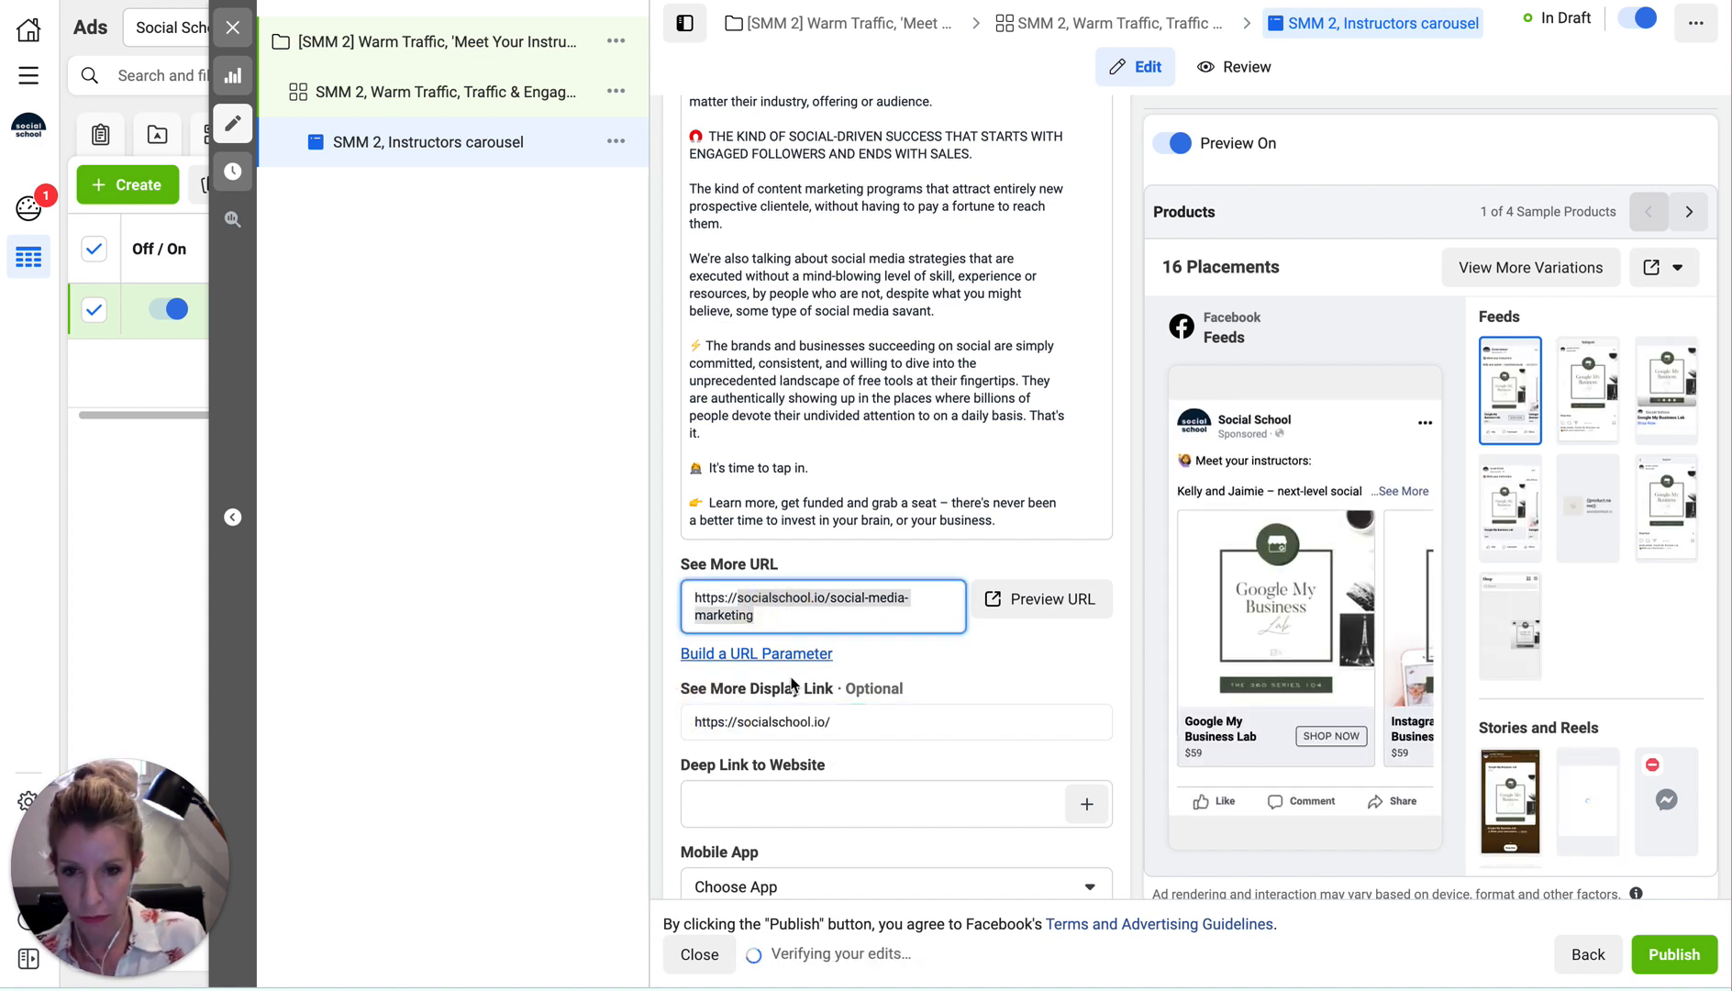
triple_click(810, 717)
key(ctrl+v)
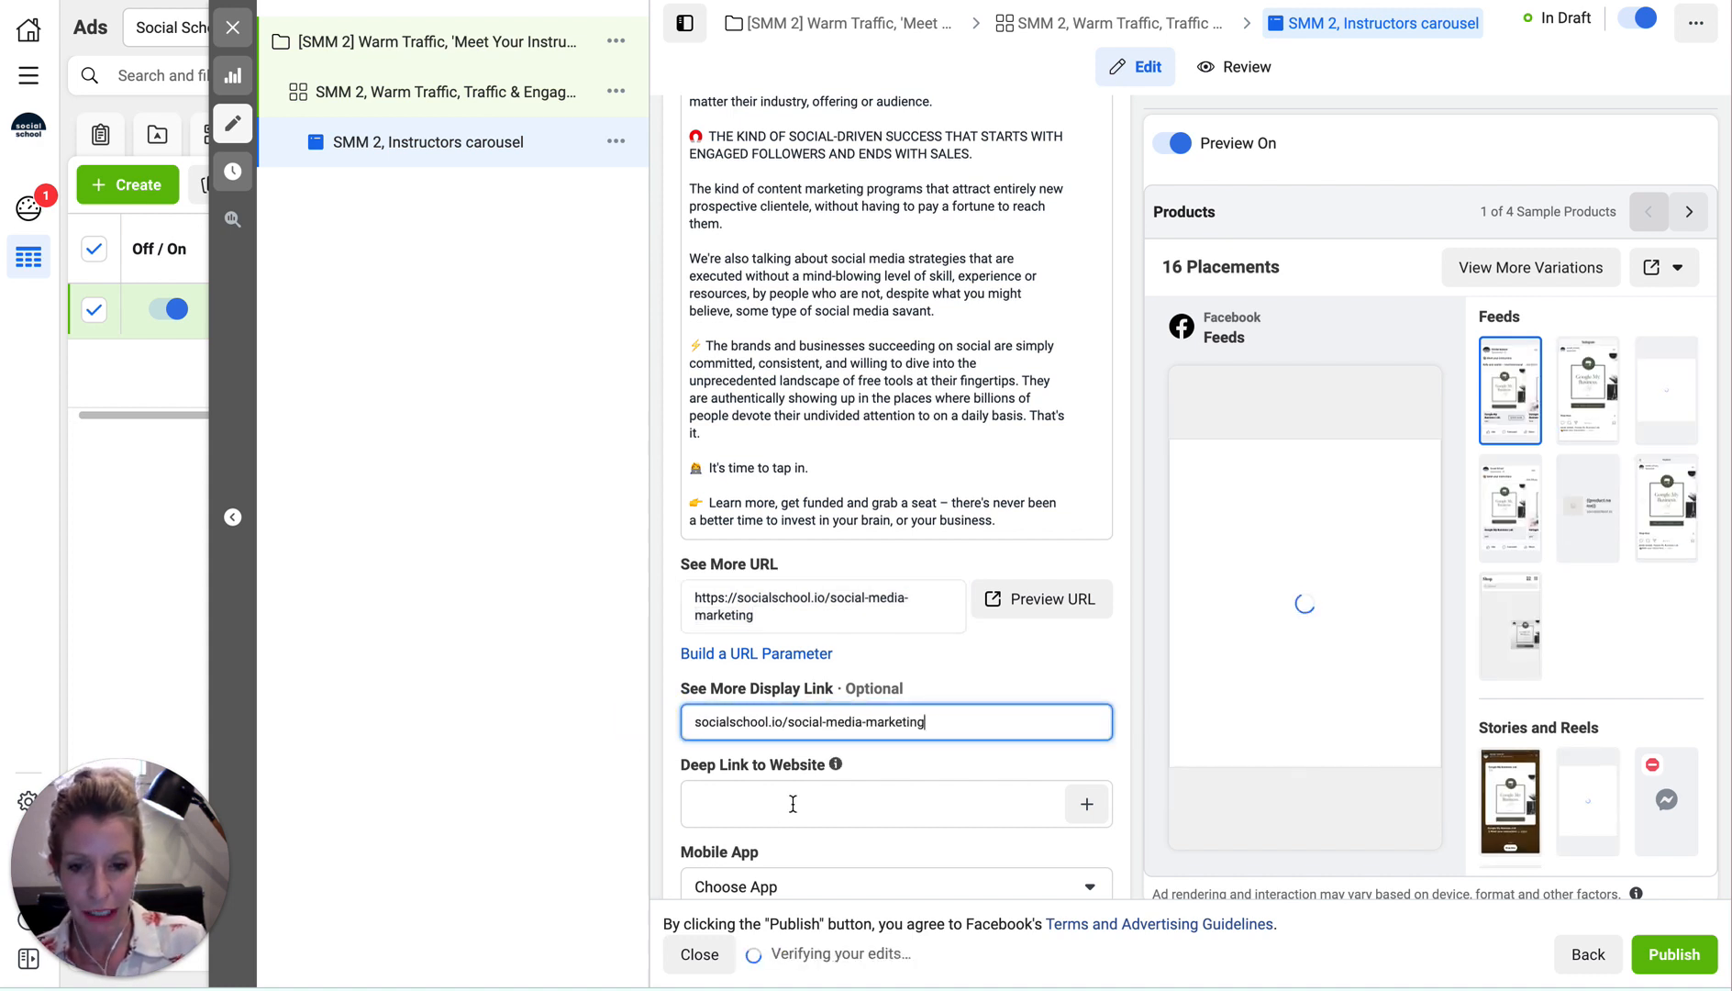
click(1011, 643)
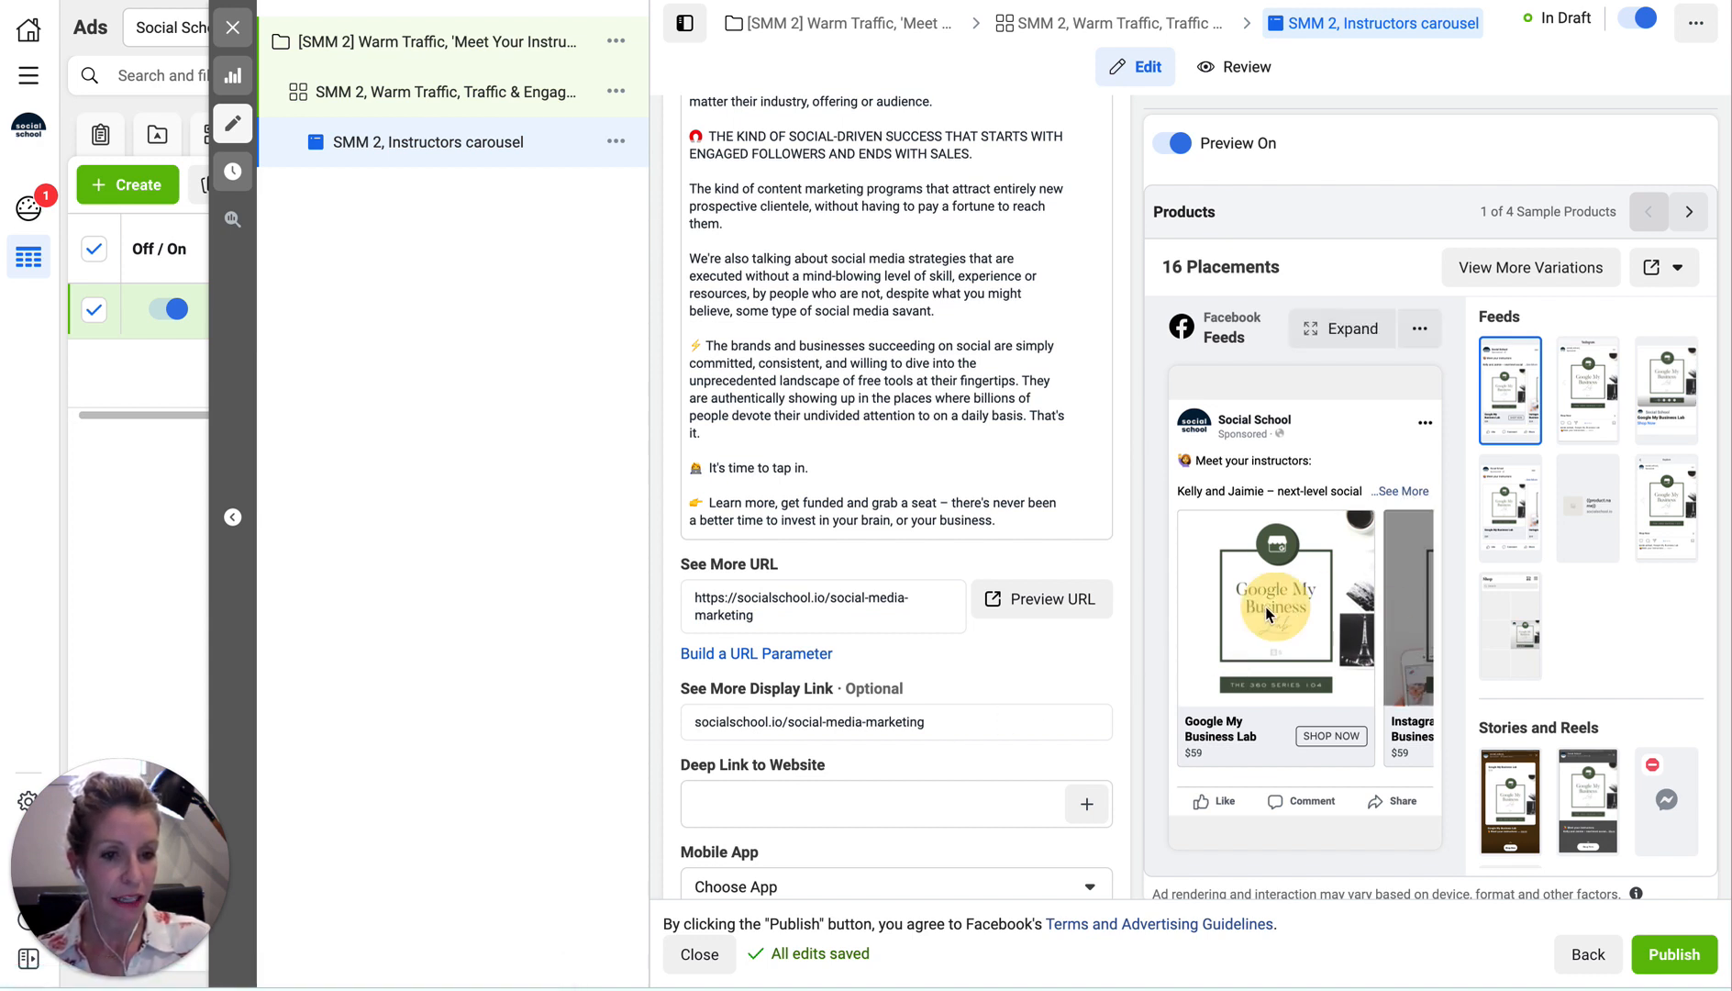
Preview the ad in the Instagram Feed and Facebook Marketplace placements.
click(1594, 386)
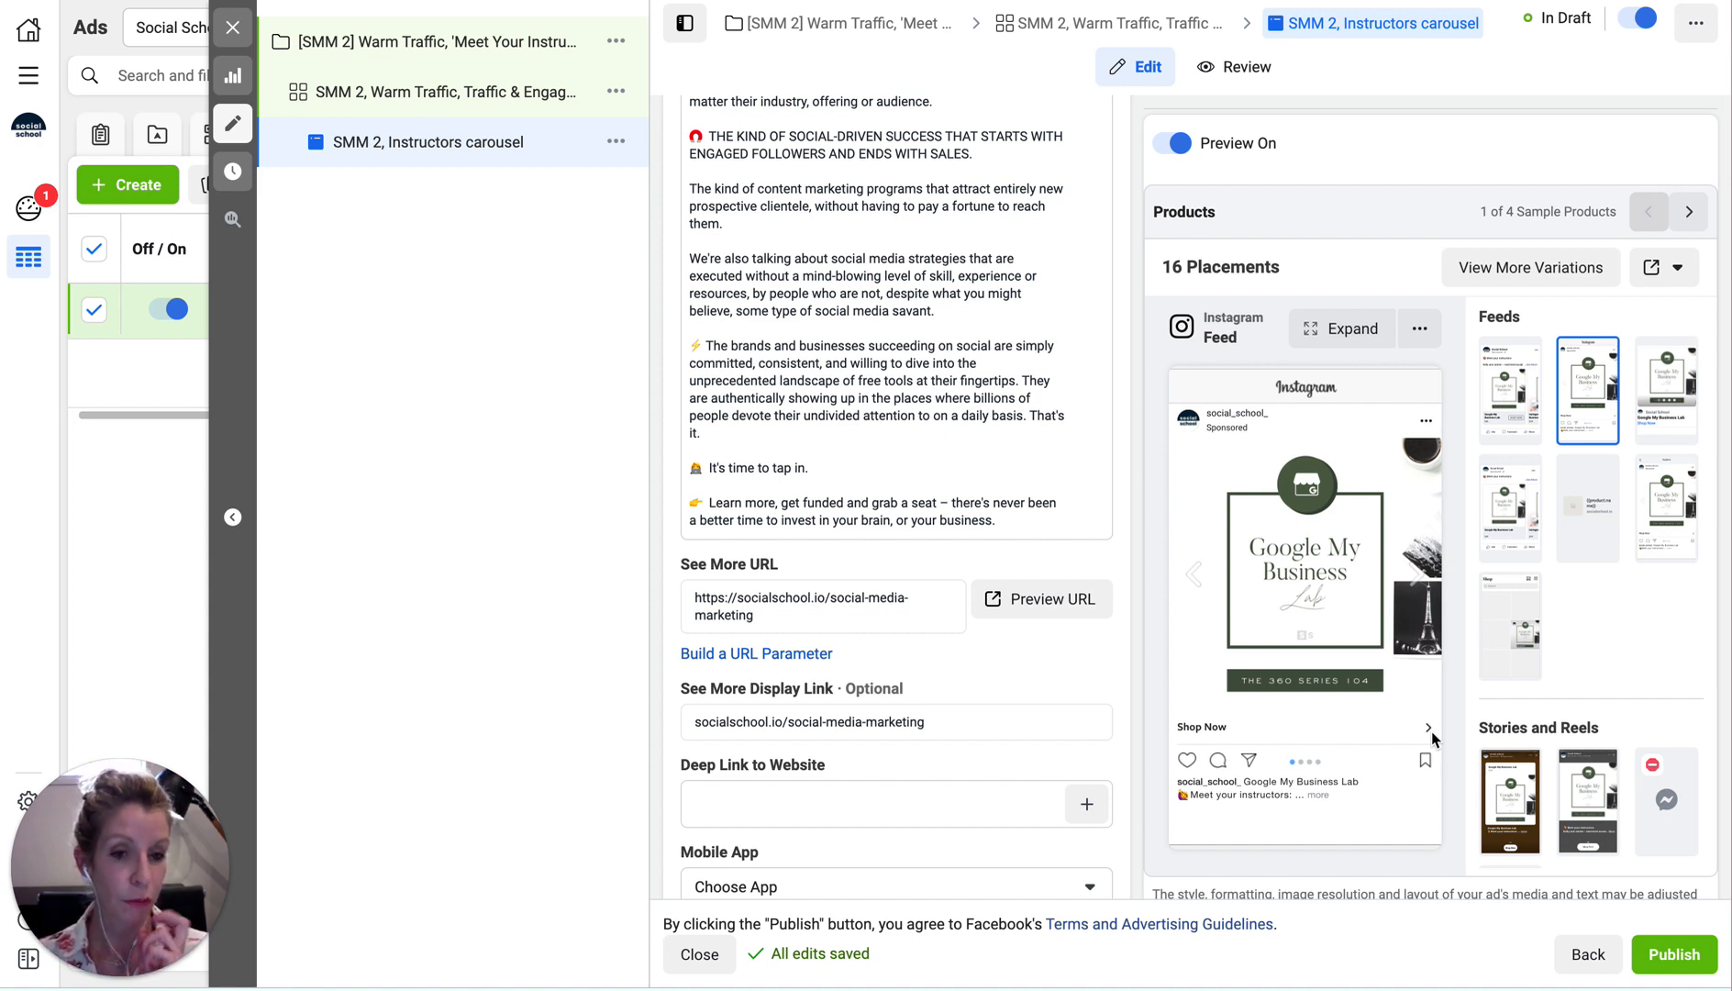
click(1669, 383)
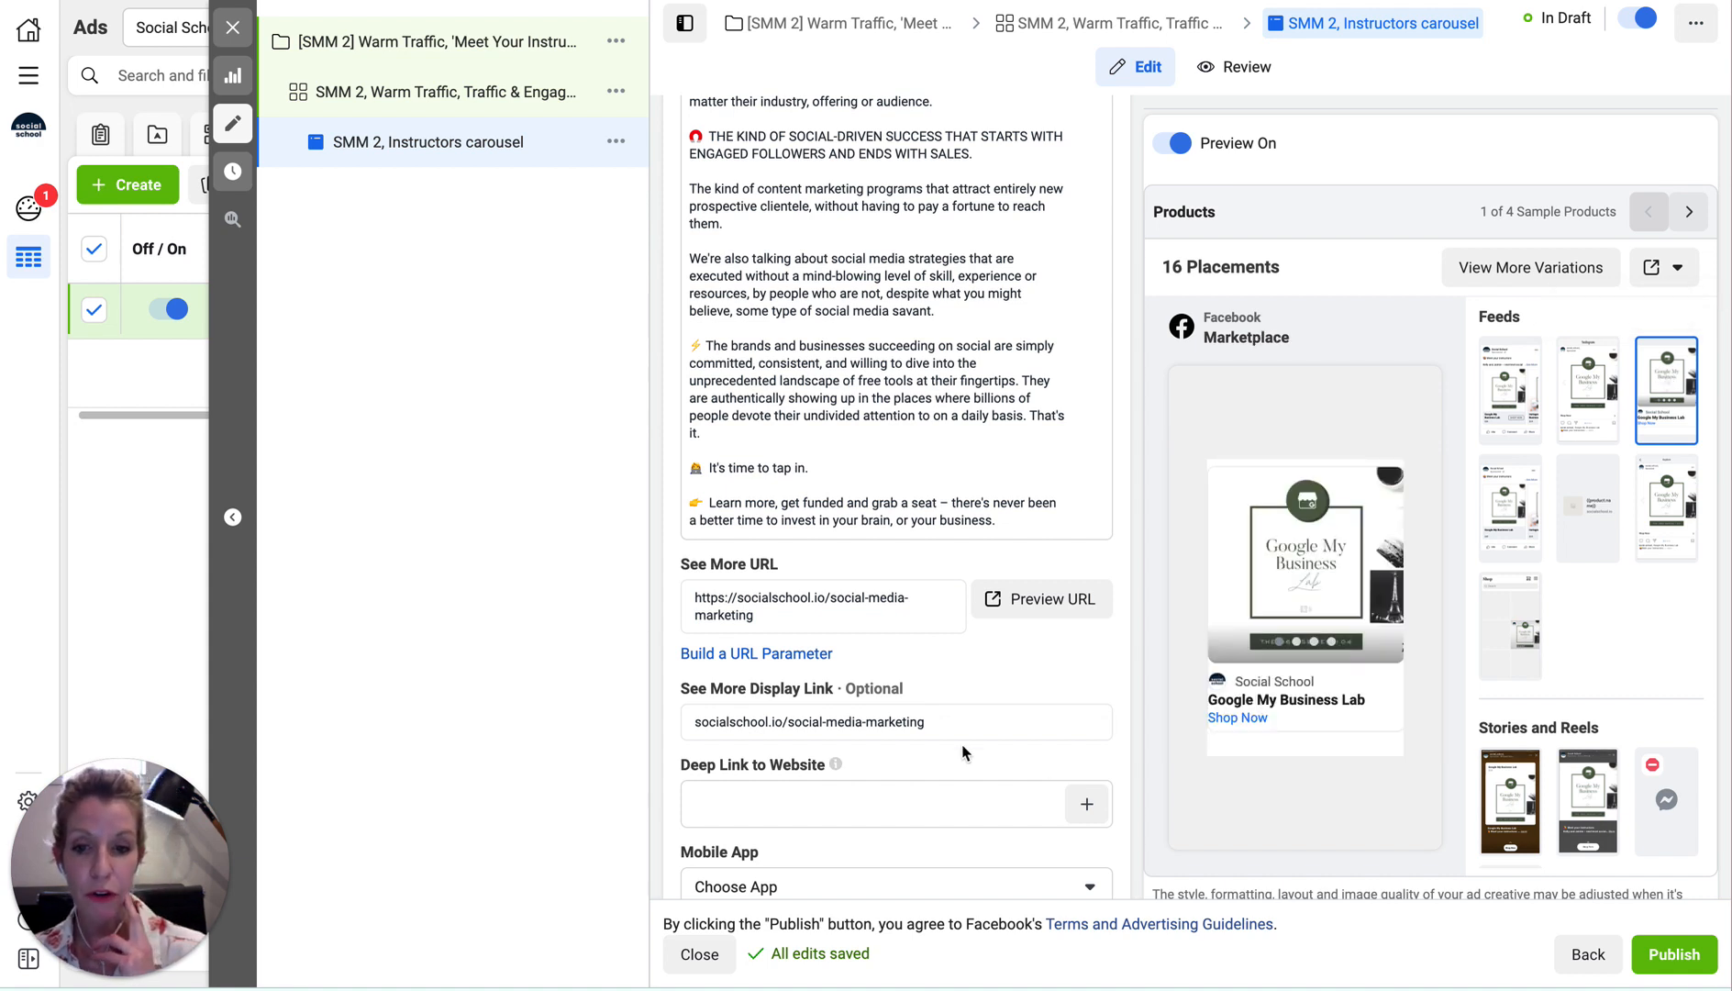
Switch the carousel media from the product set to manually chosen images, videos and links, and preview the Facebook Feeds placement.
scroll(917, 744, down, 3)
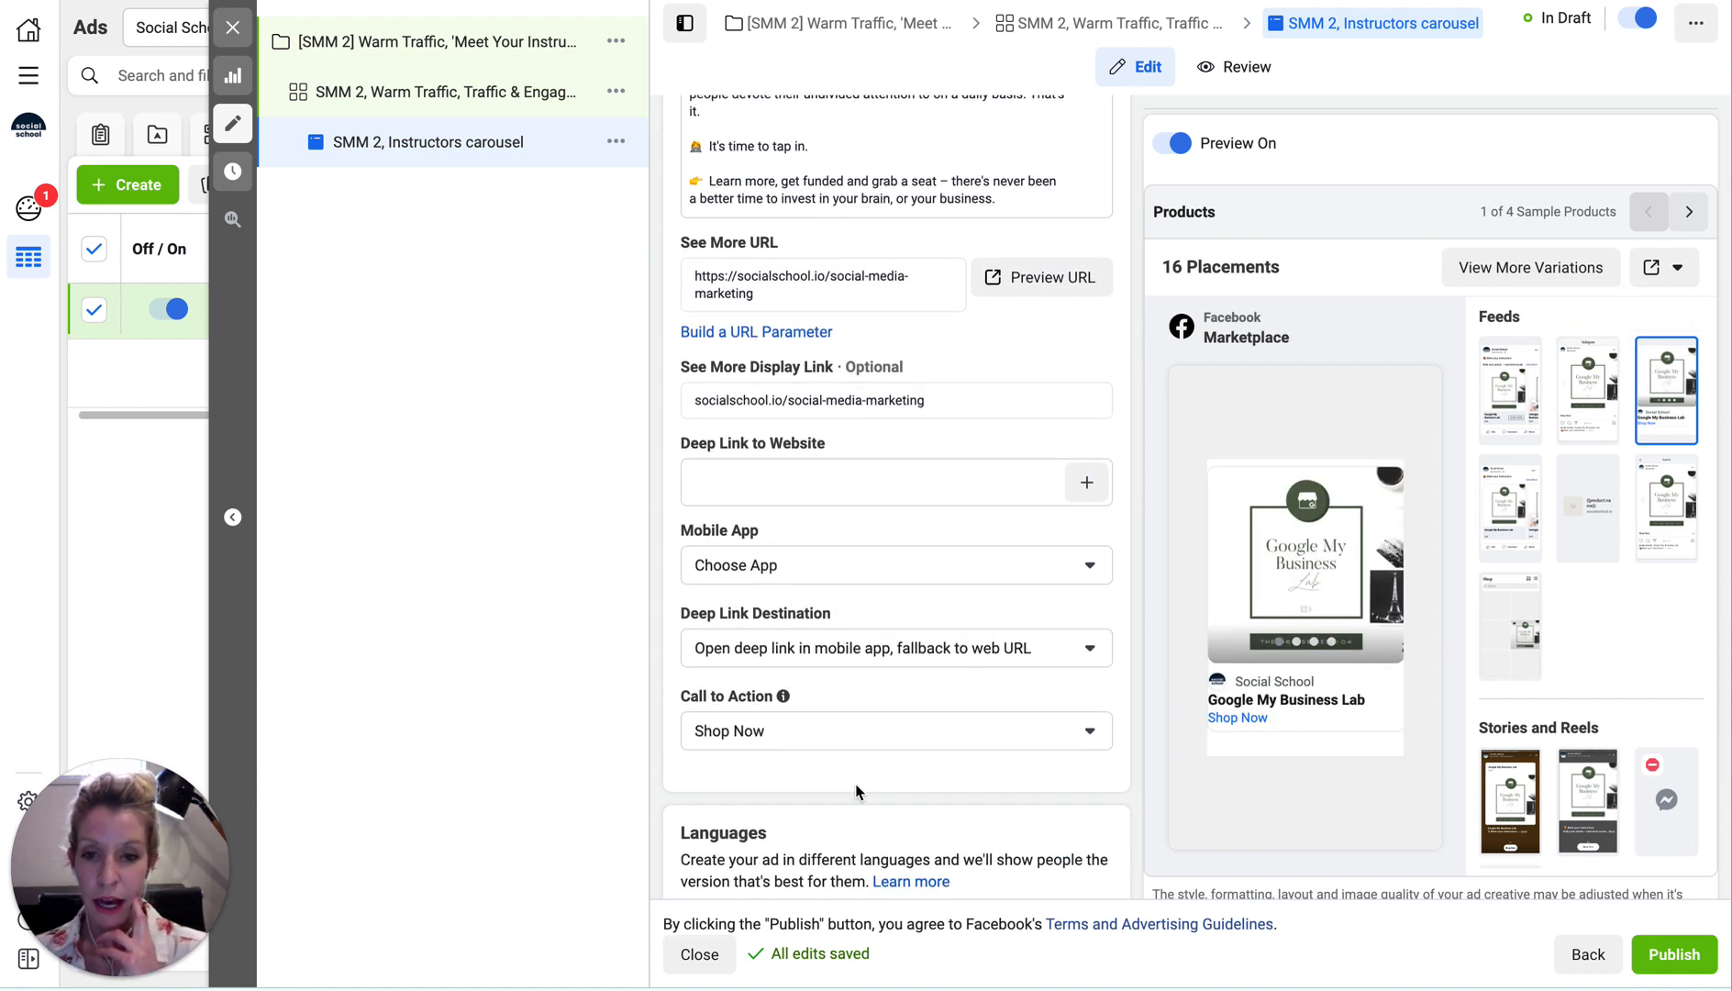
scroll(857, 781, up, 7)
scroll(855, 785, up, 10)
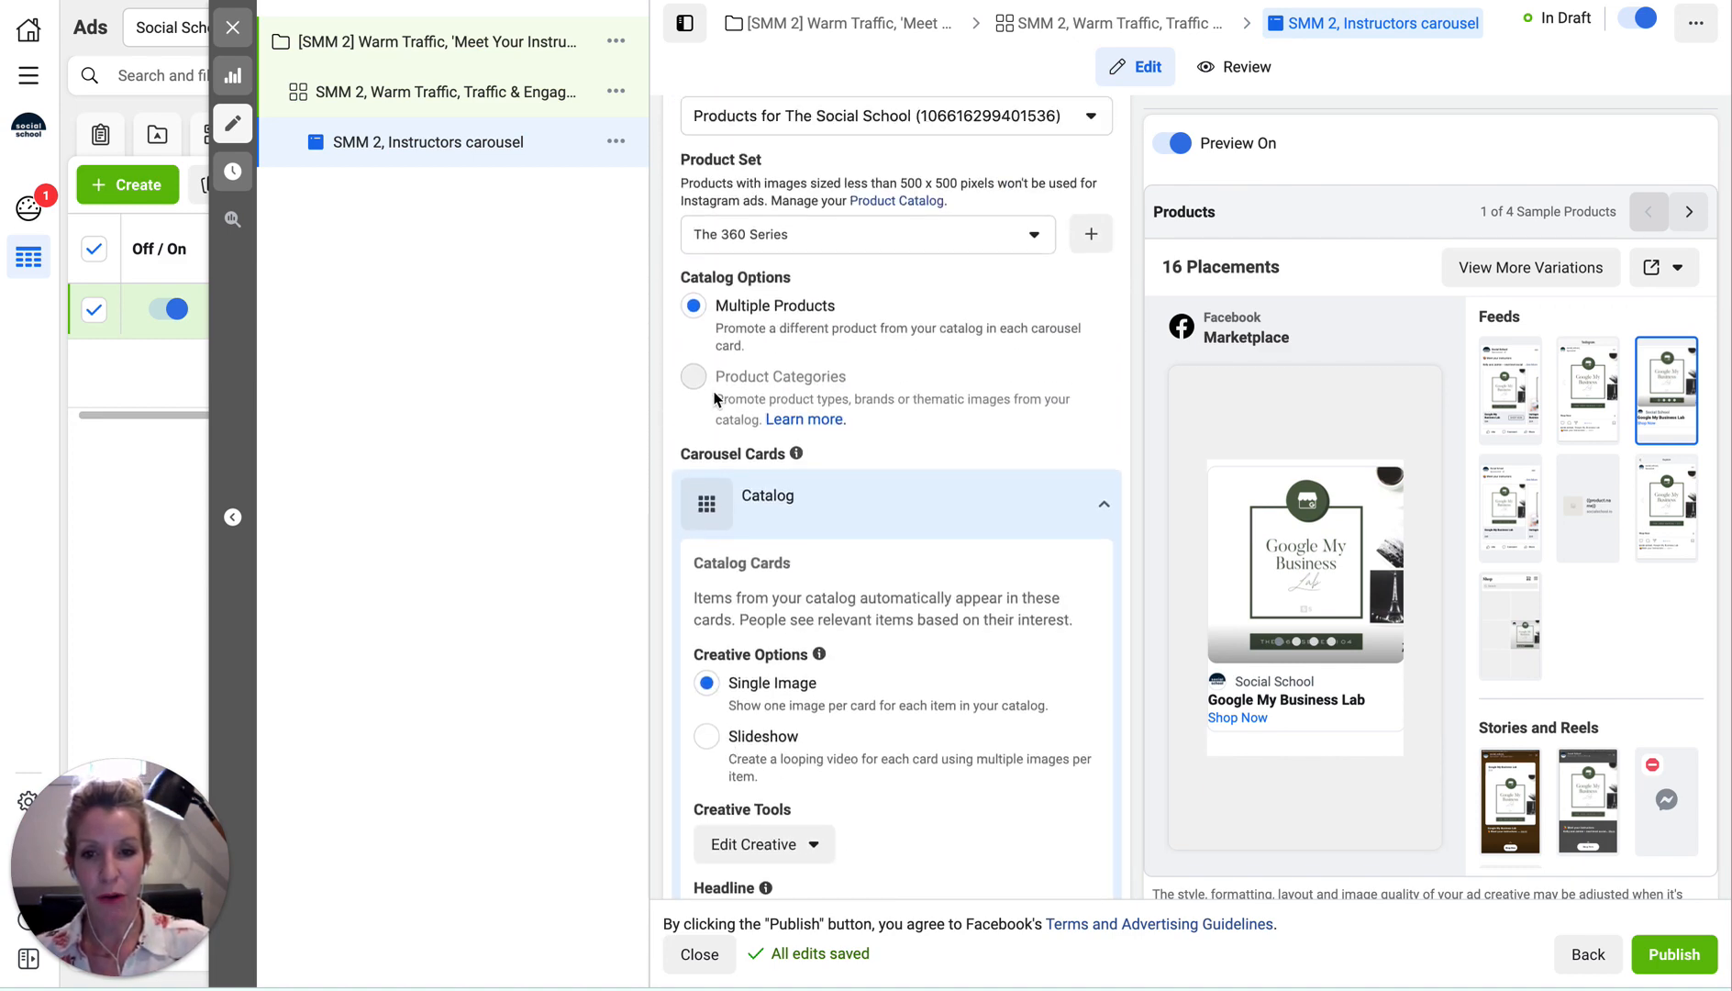
scroll(692, 308, up, 3)
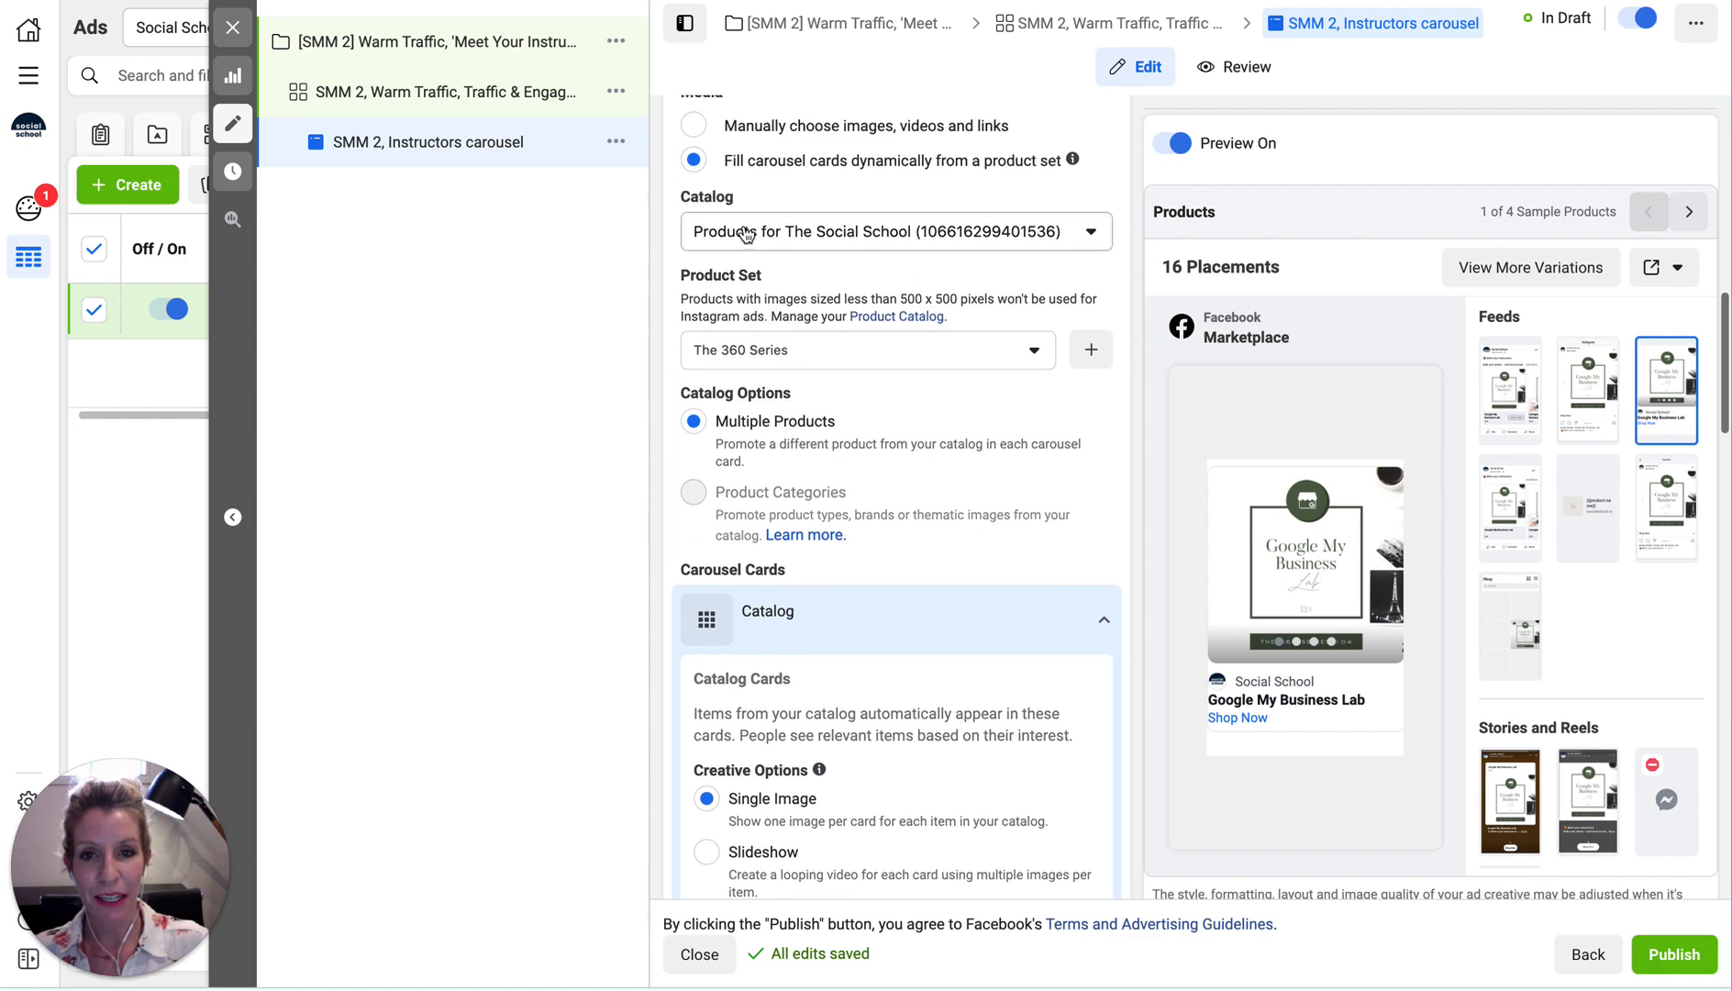
click(694, 288)
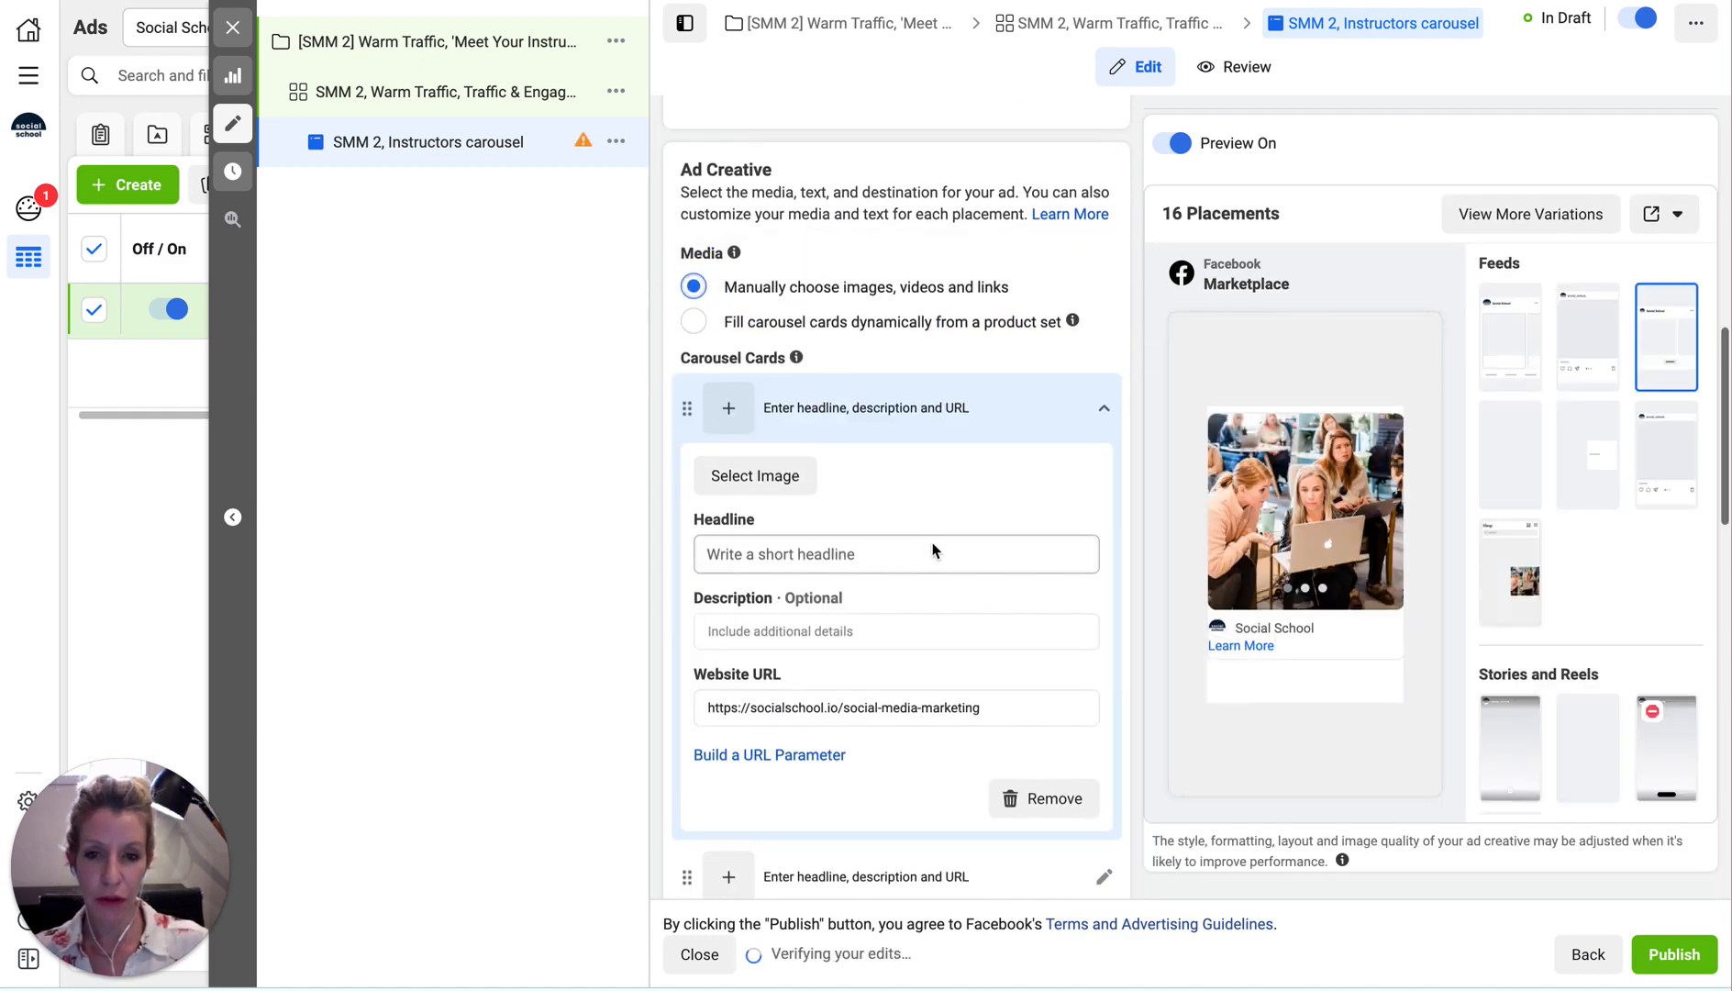
click(1507, 335)
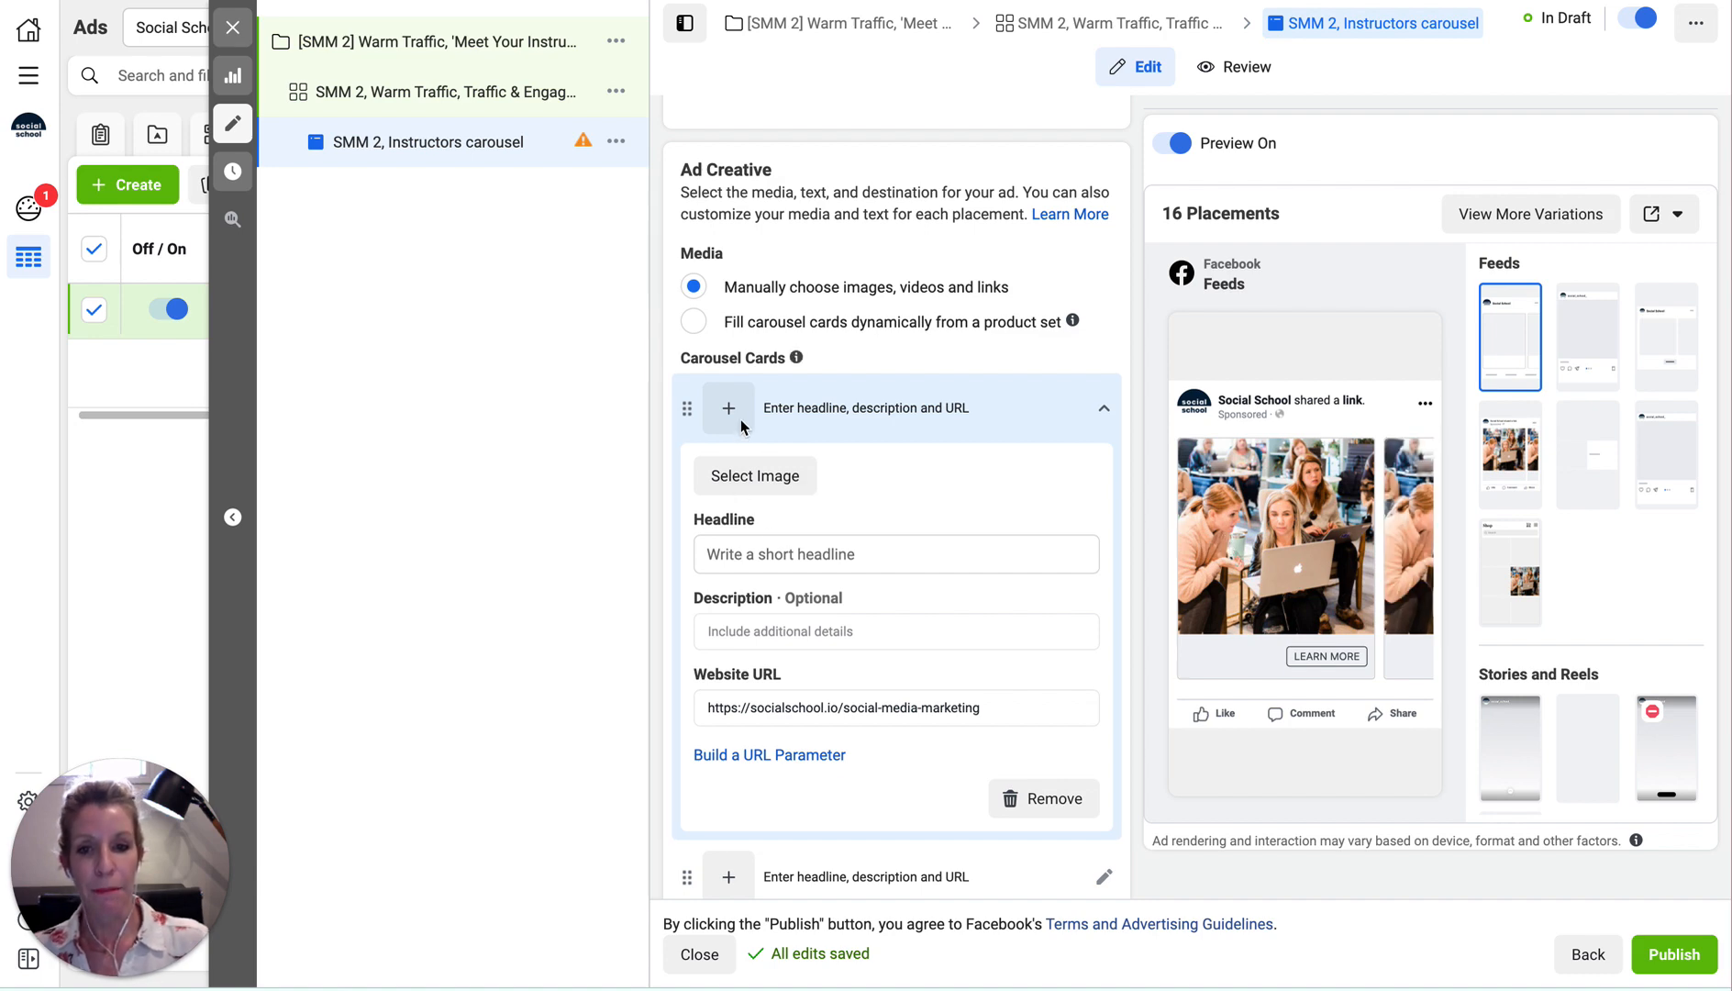
Choose A.png from the SMM 2 instructors folder for upload and use it as the first carousel card's image.
click(739, 474)
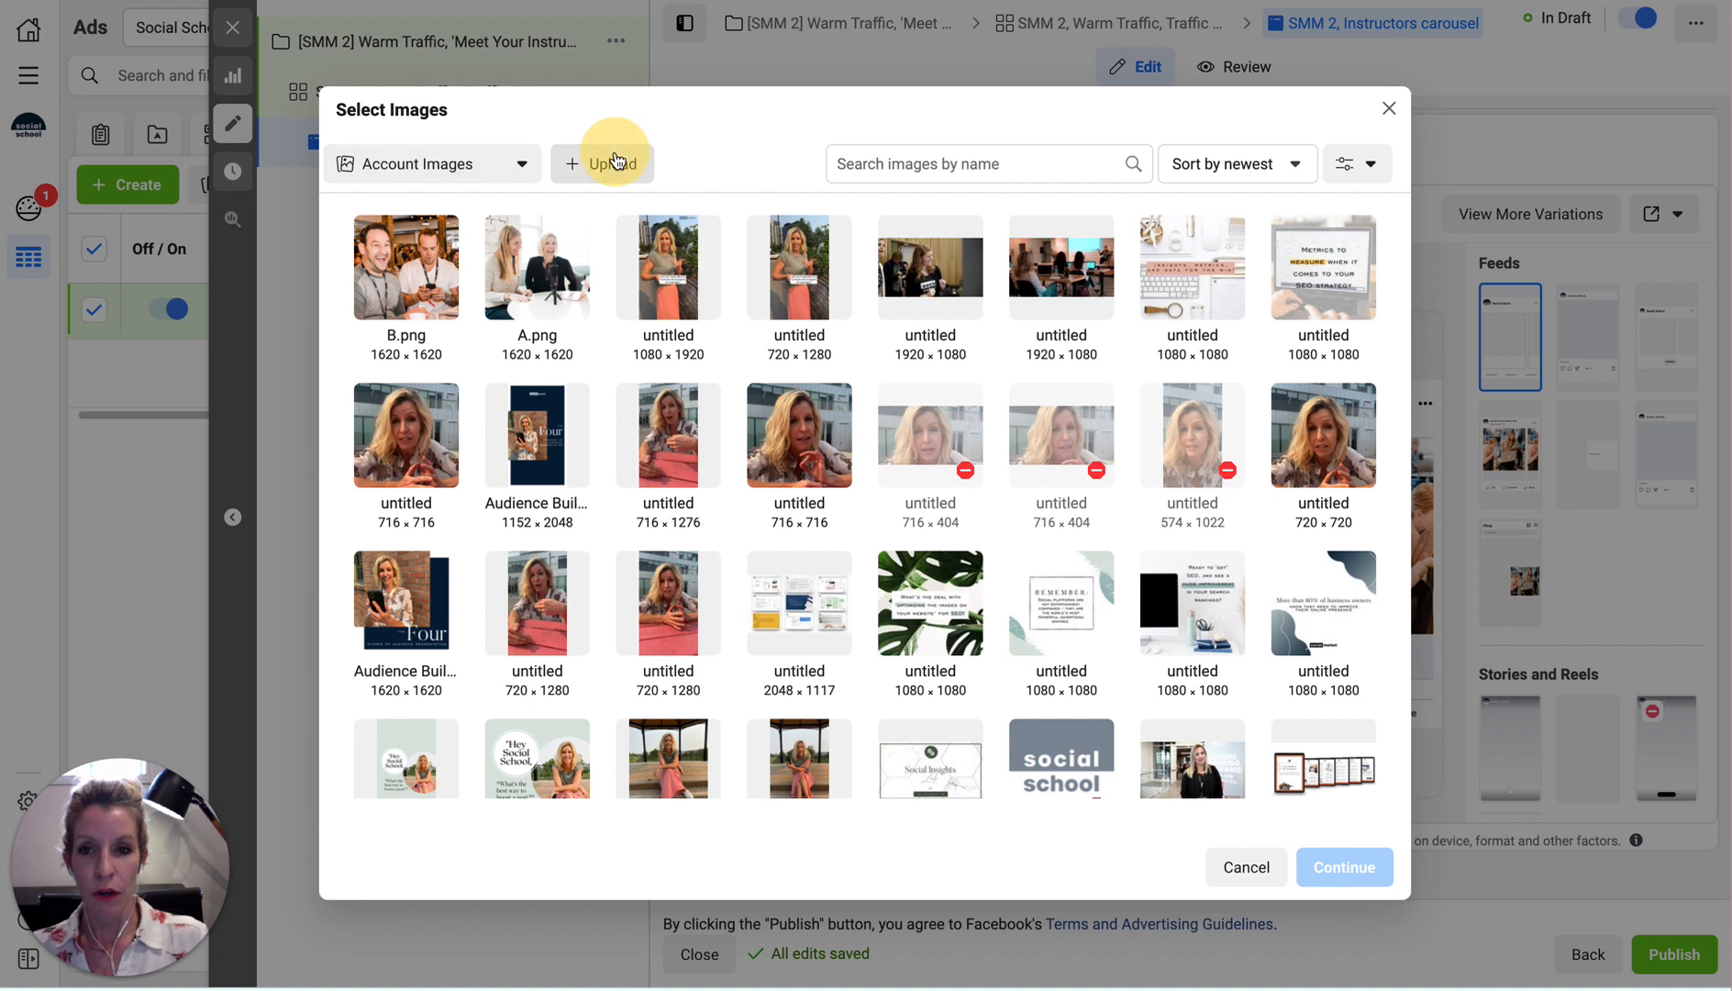
click(606, 164)
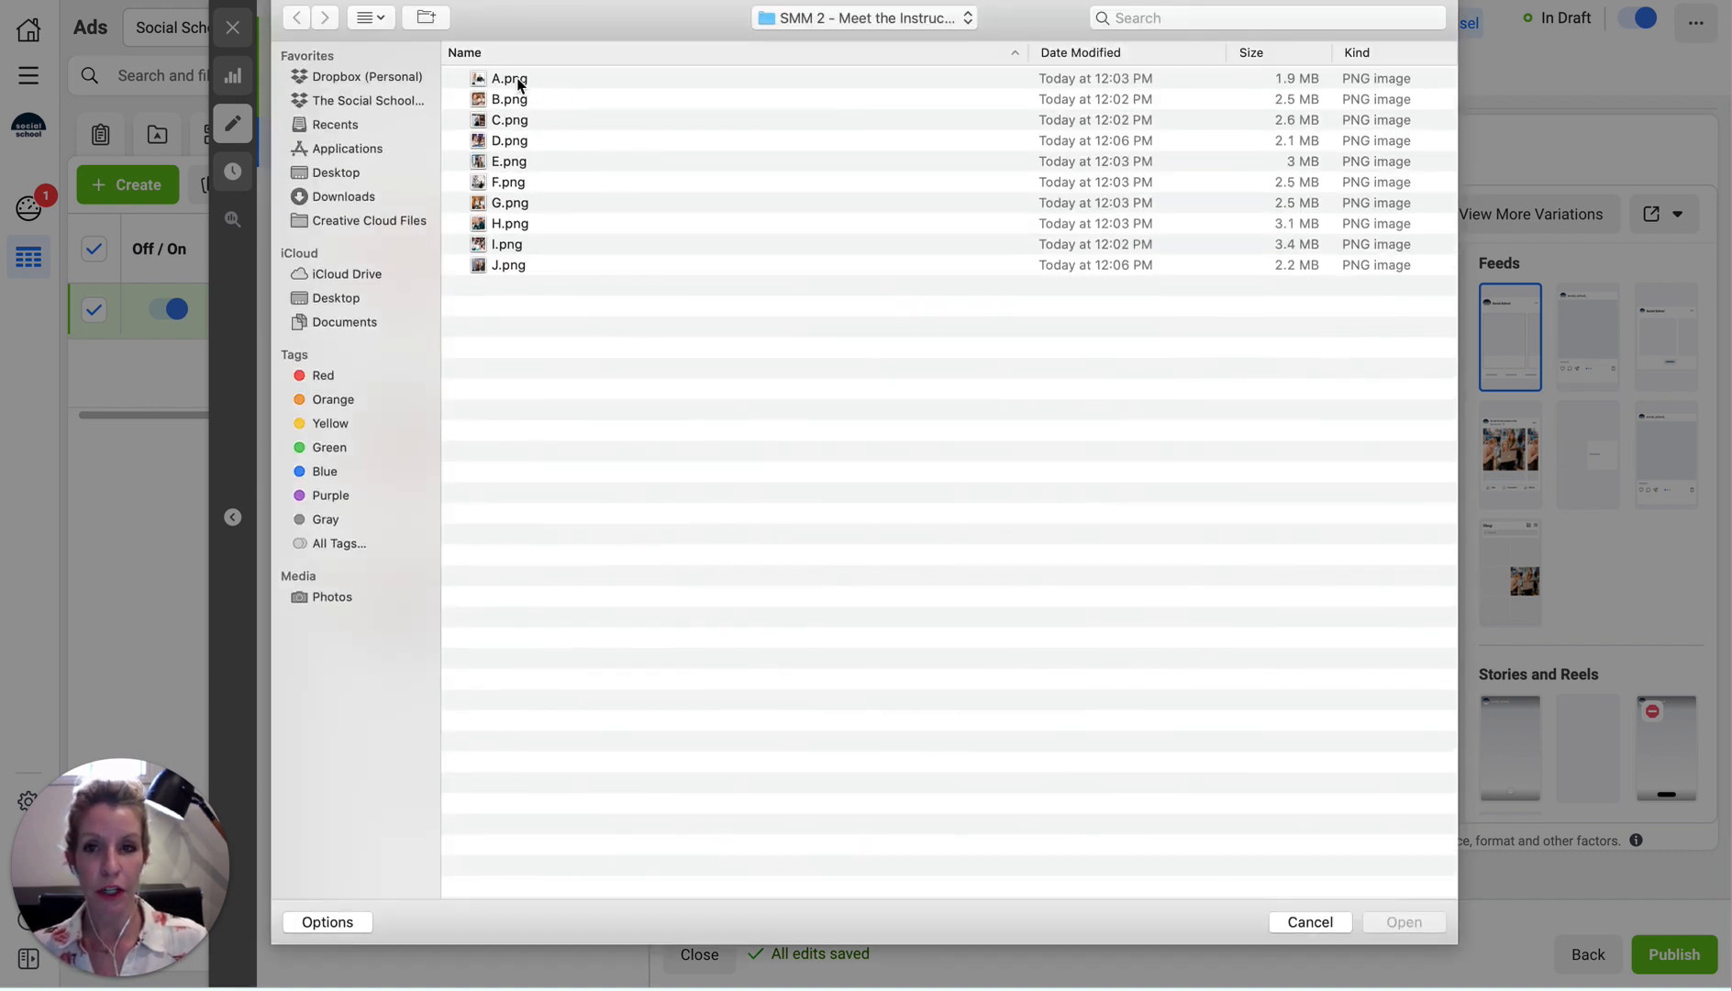
click(521, 85)
click(1395, 923)
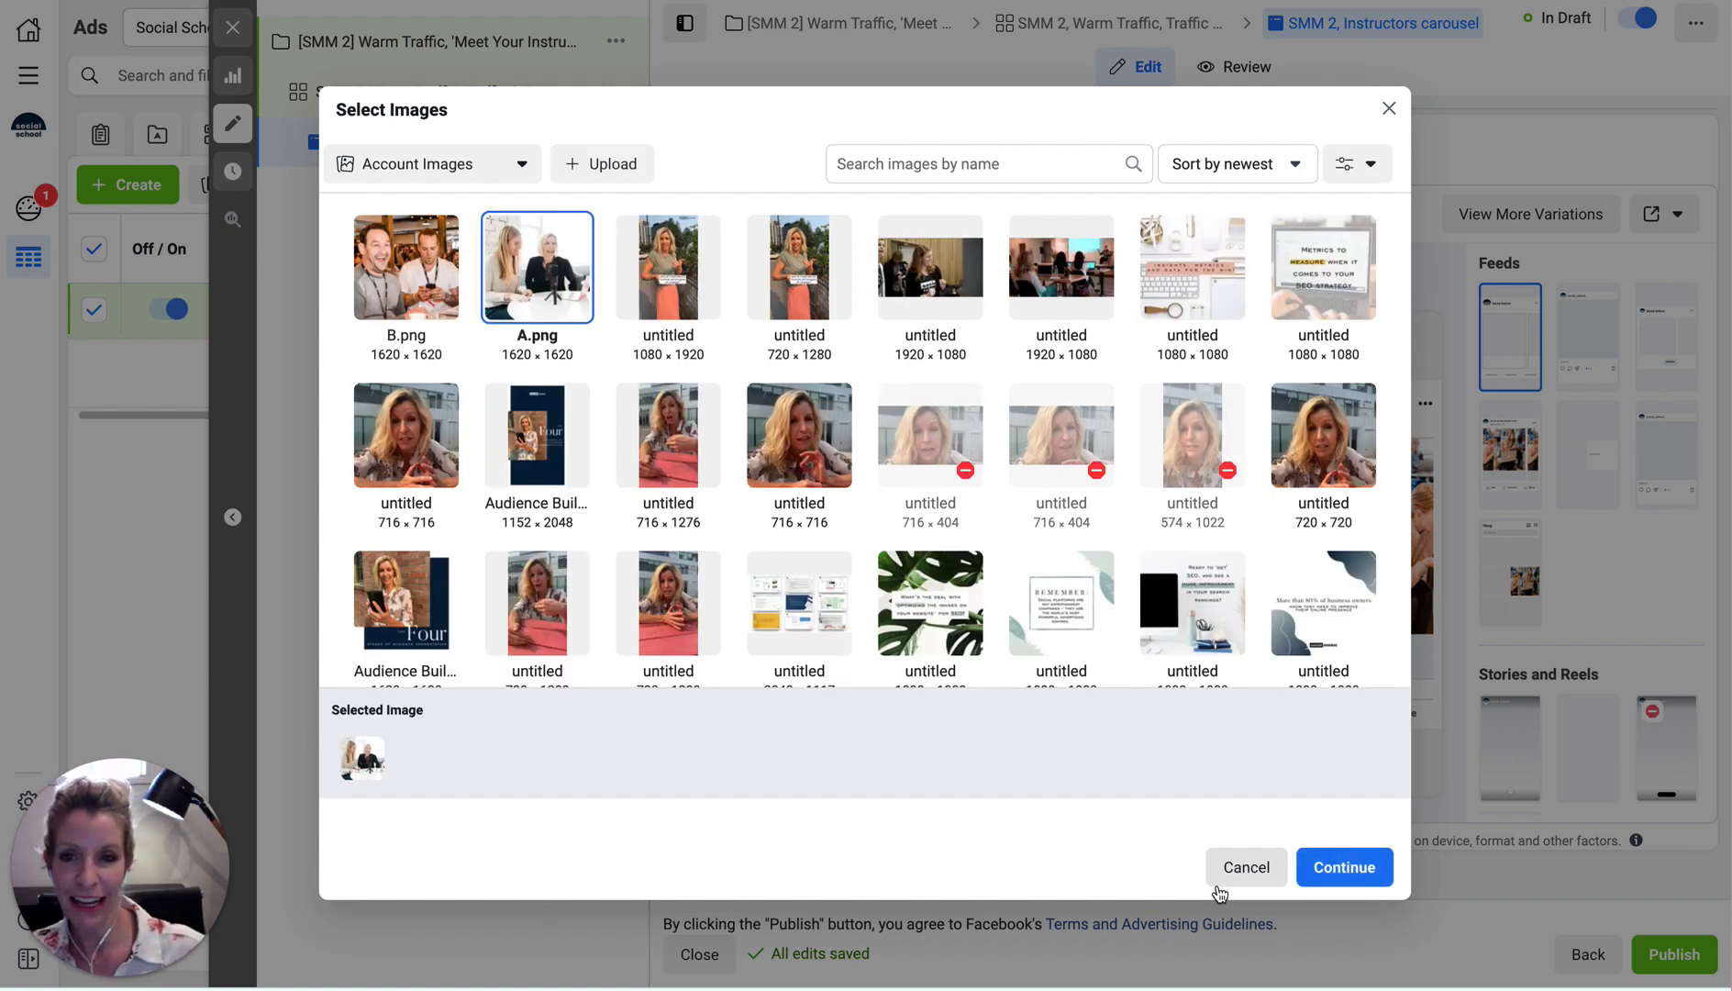
click(1340, 867)
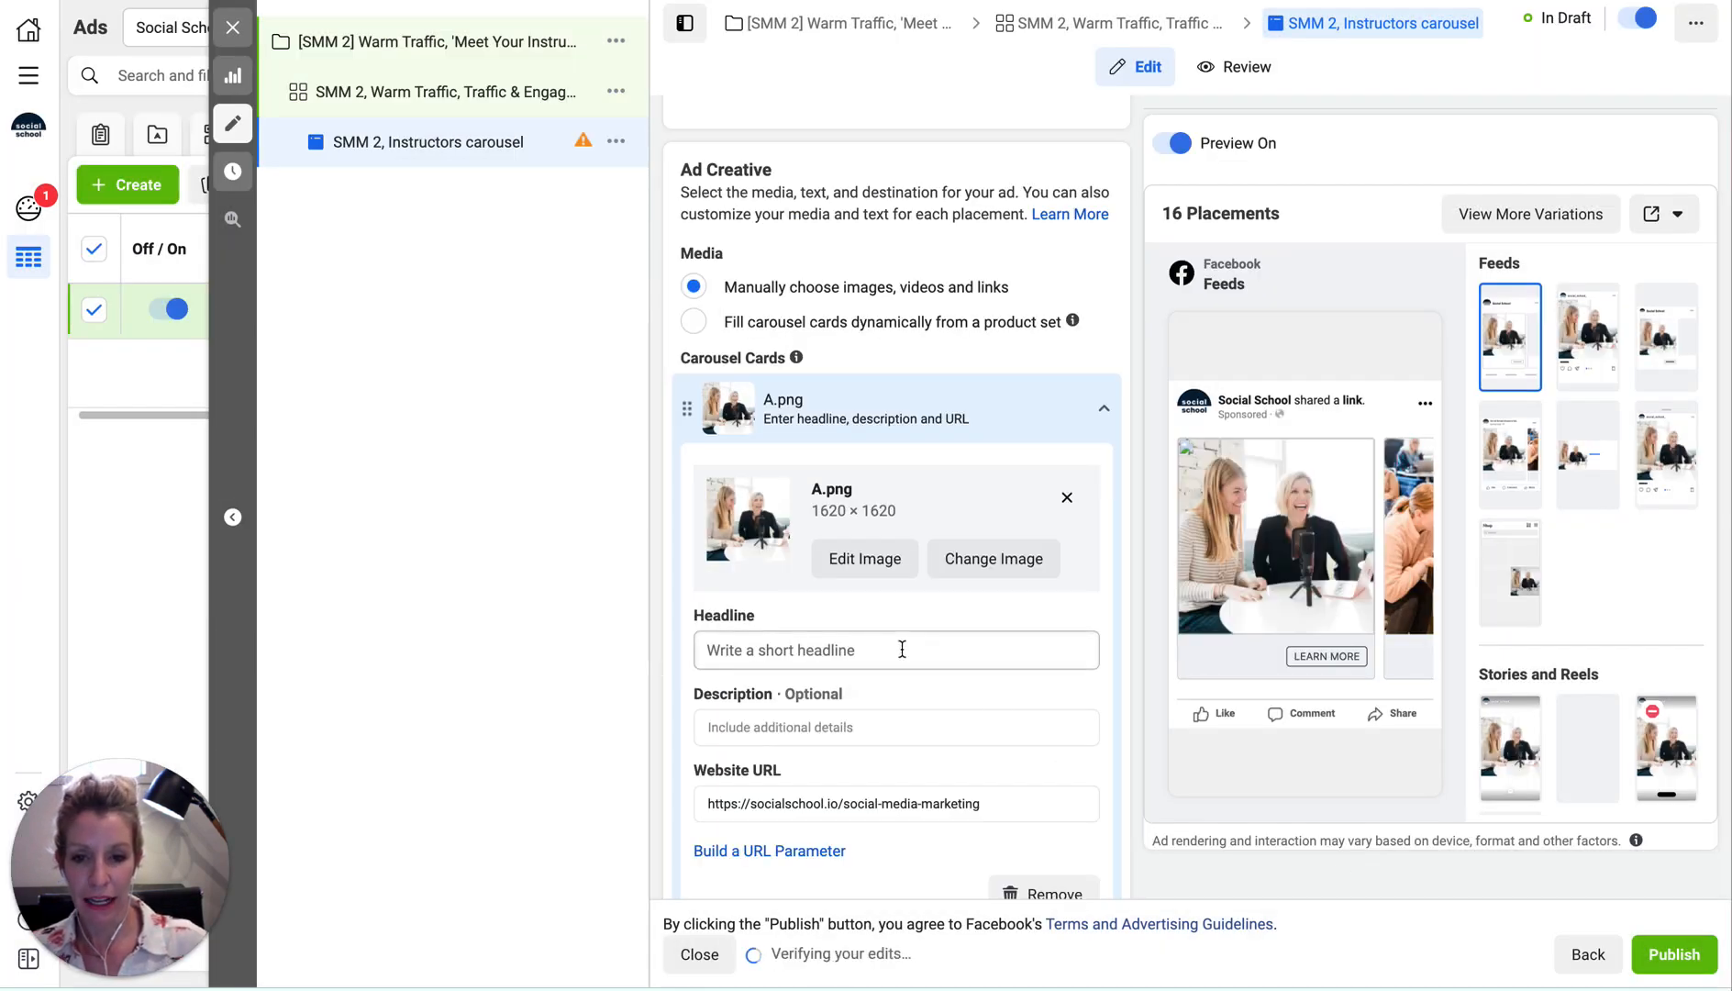
Copy "Get smart, get social" from headline A on the Trello card and set it as the first carousel card's headline.
key(ctrl+Tab)
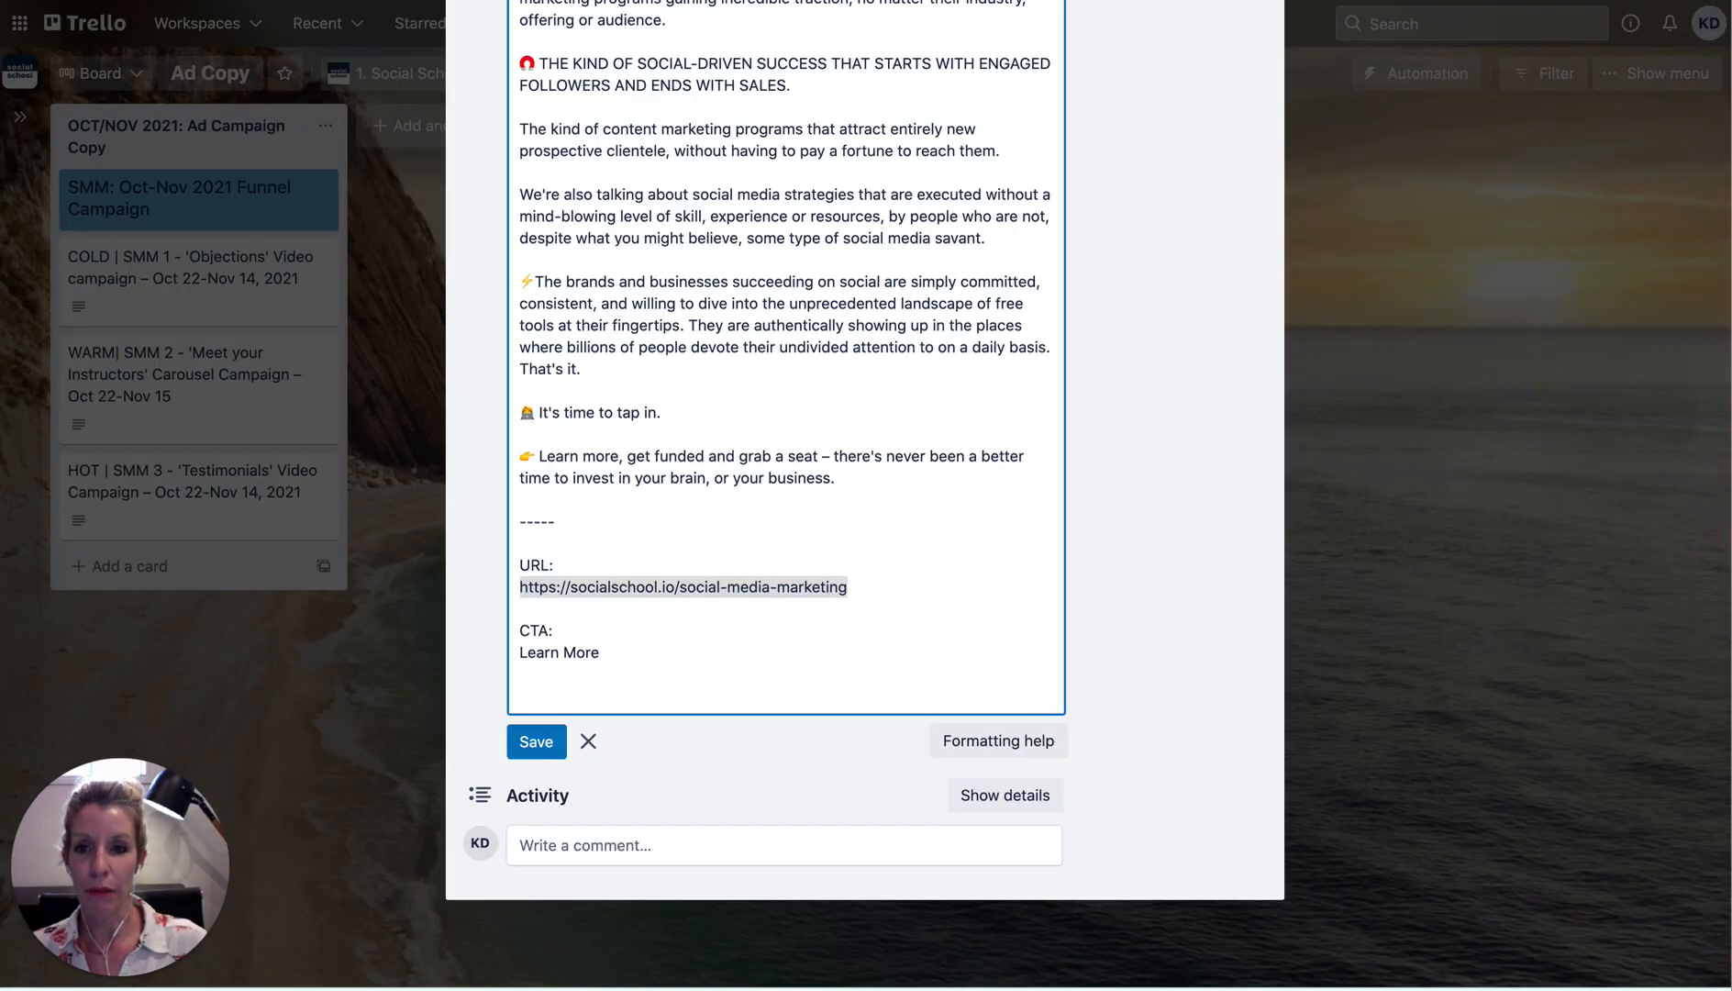
scroll(741, 411, up, 15)
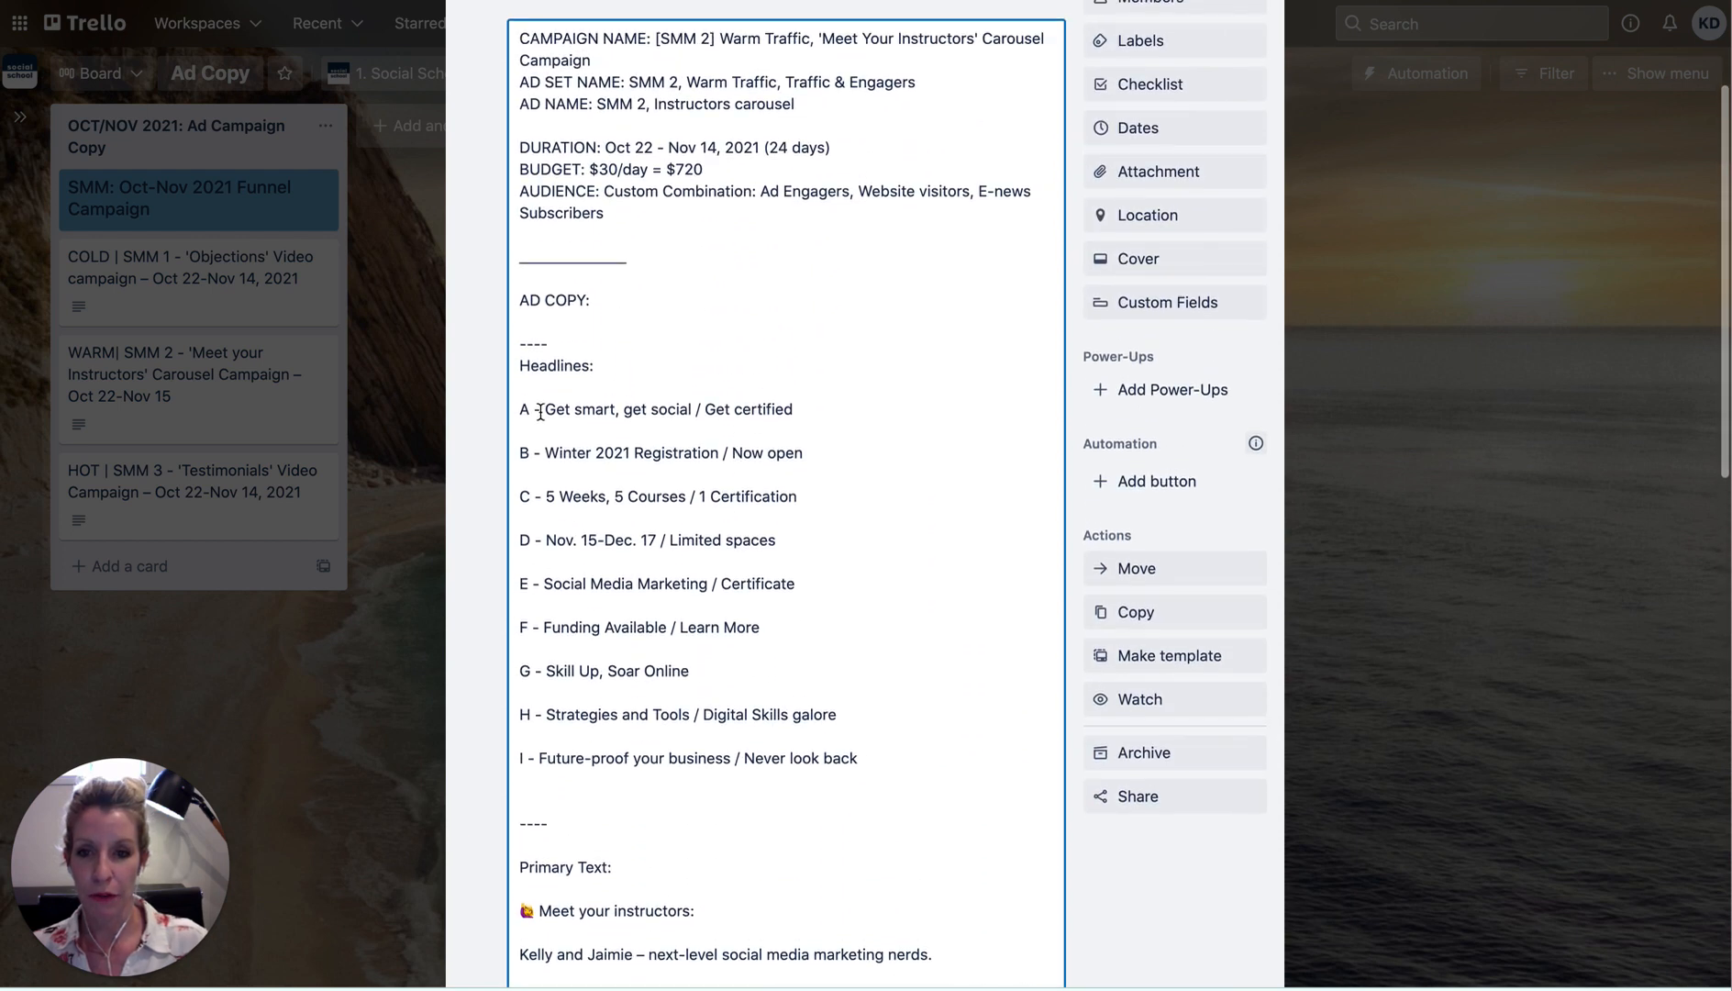
click(548, 409)
drag(554, 407, 692, 403)
key(ctrl+c)
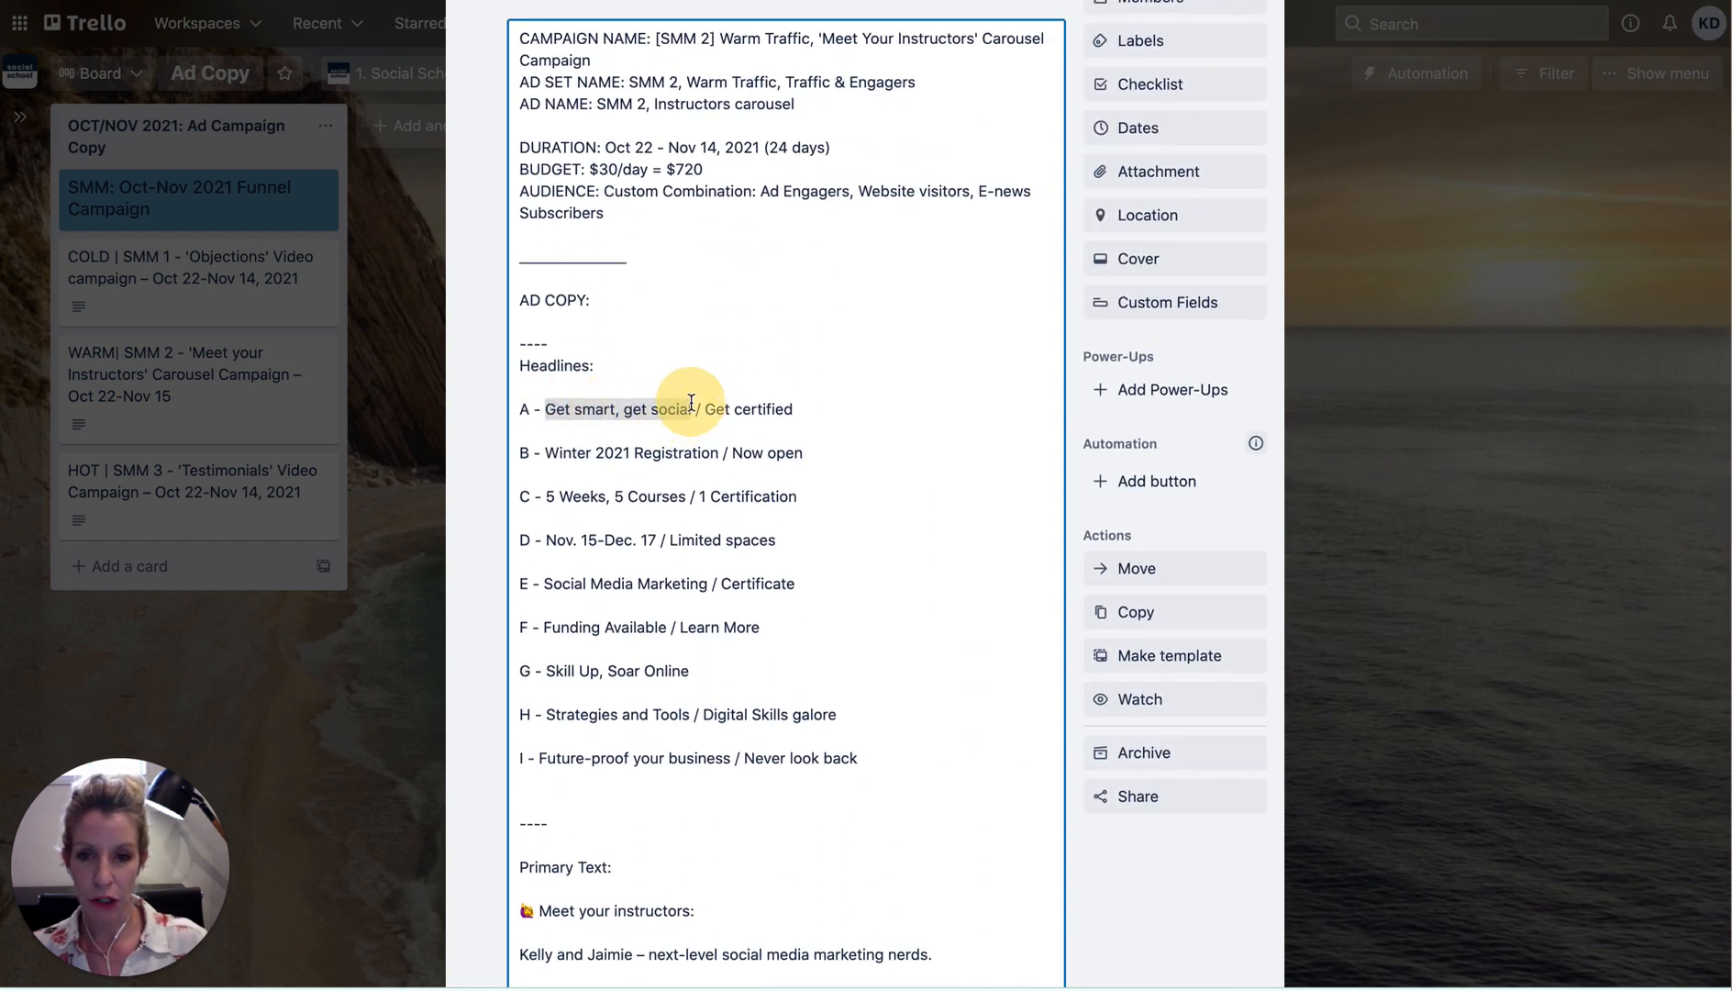
key(ctrl+Tab)
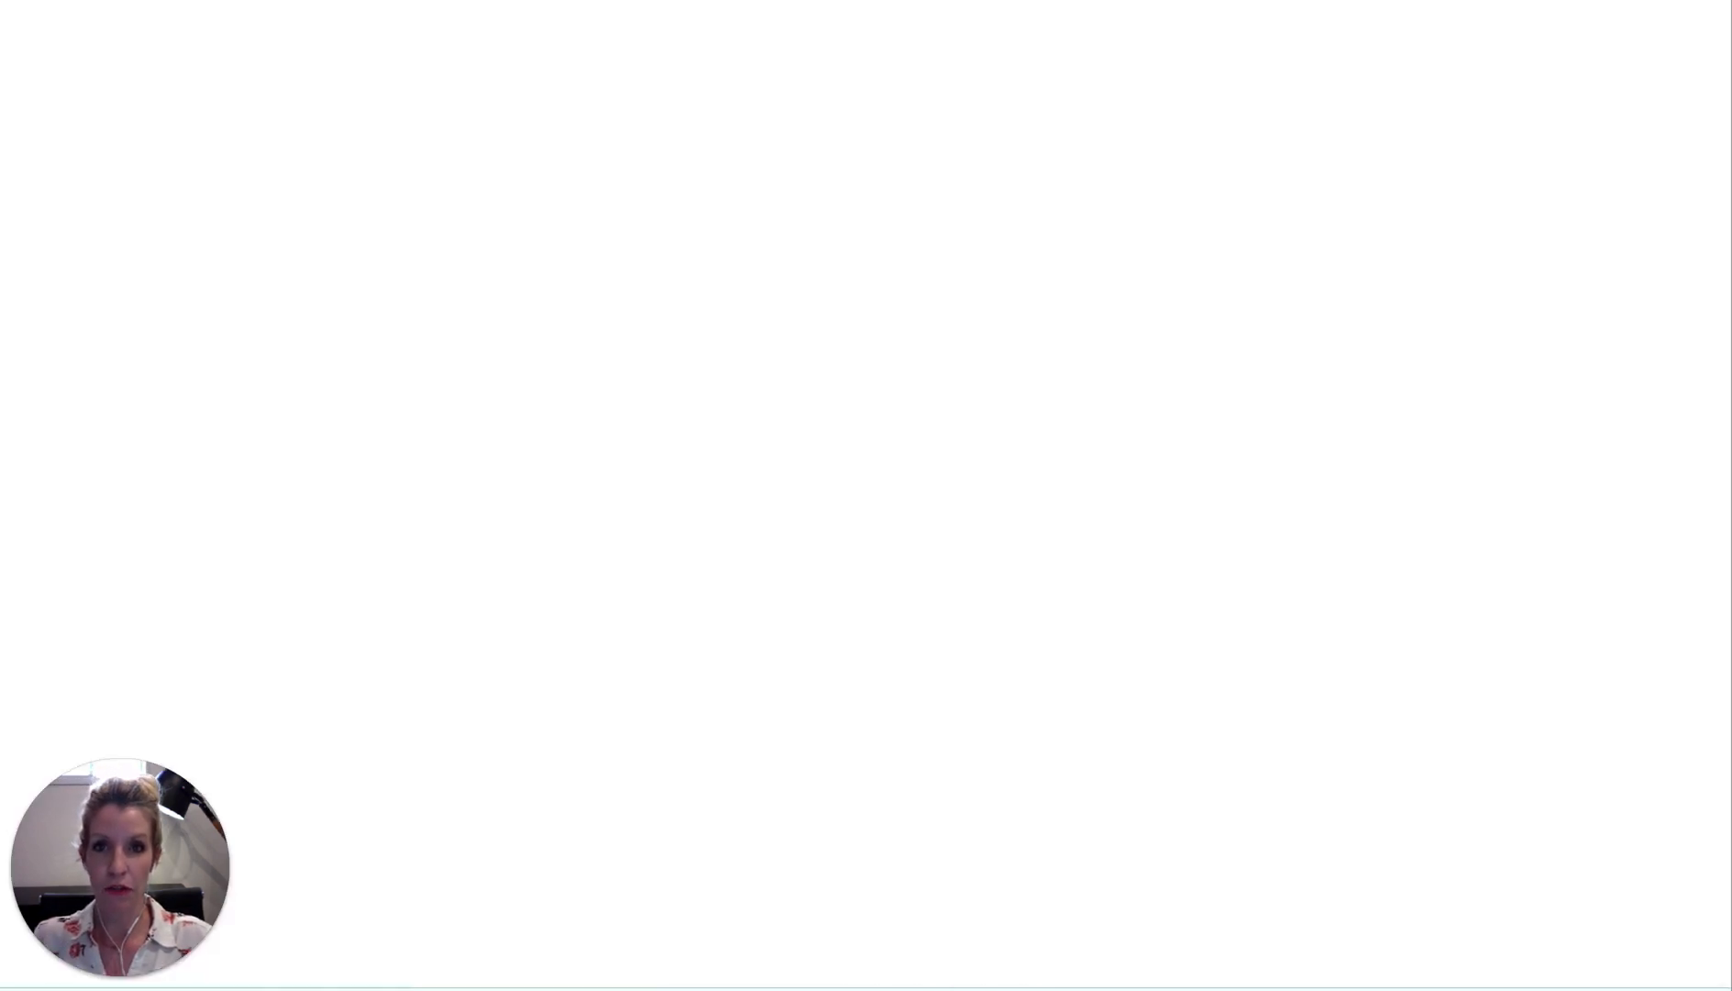
click(784, 655)
key(ctrl+v)
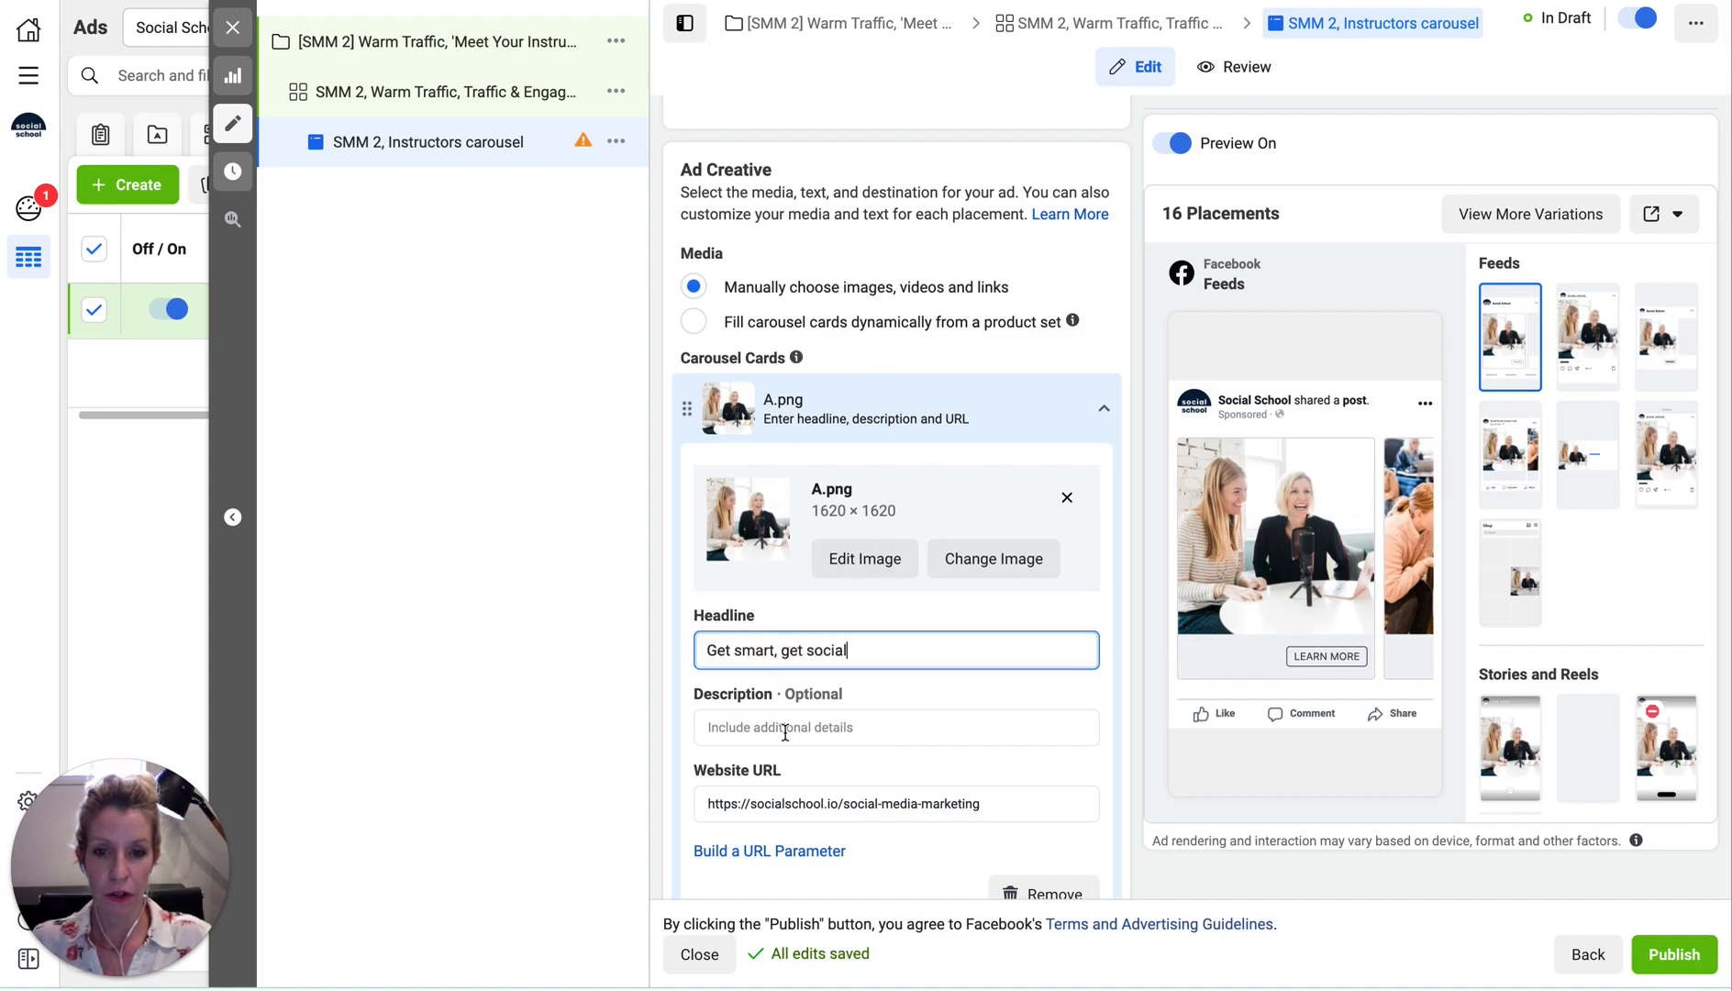
Set the first carousel card's description to "Get certified.".
click(782, 727)
text(Get)
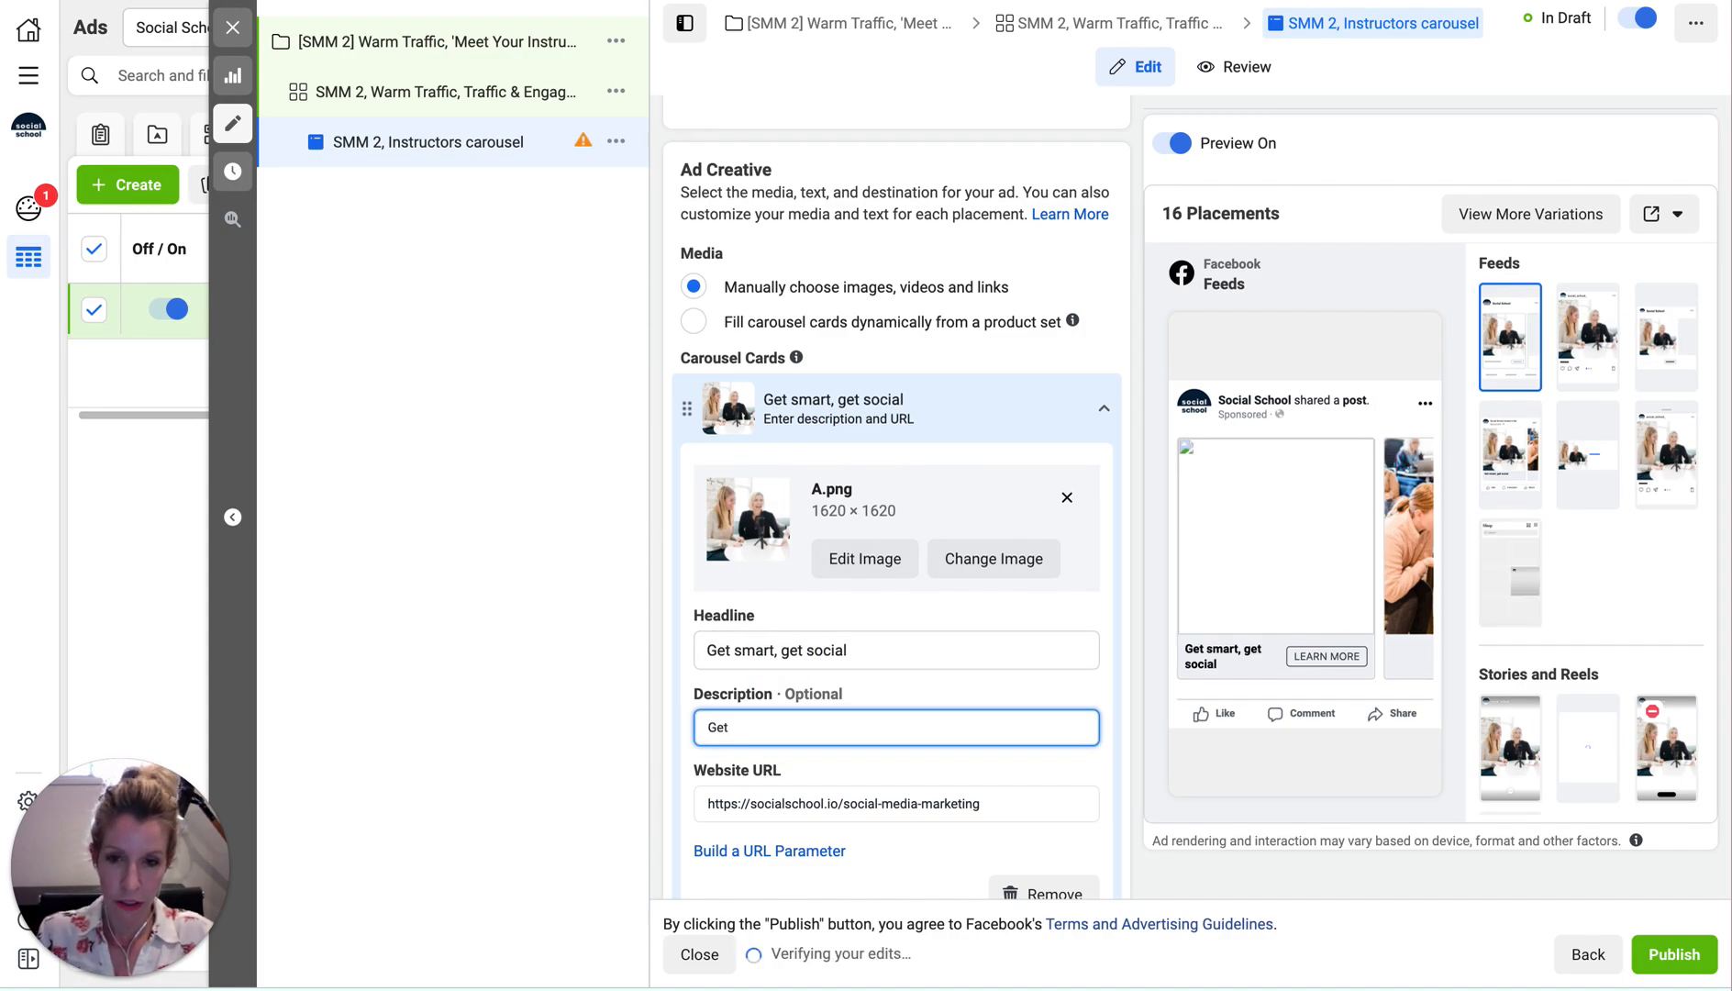
text( C)
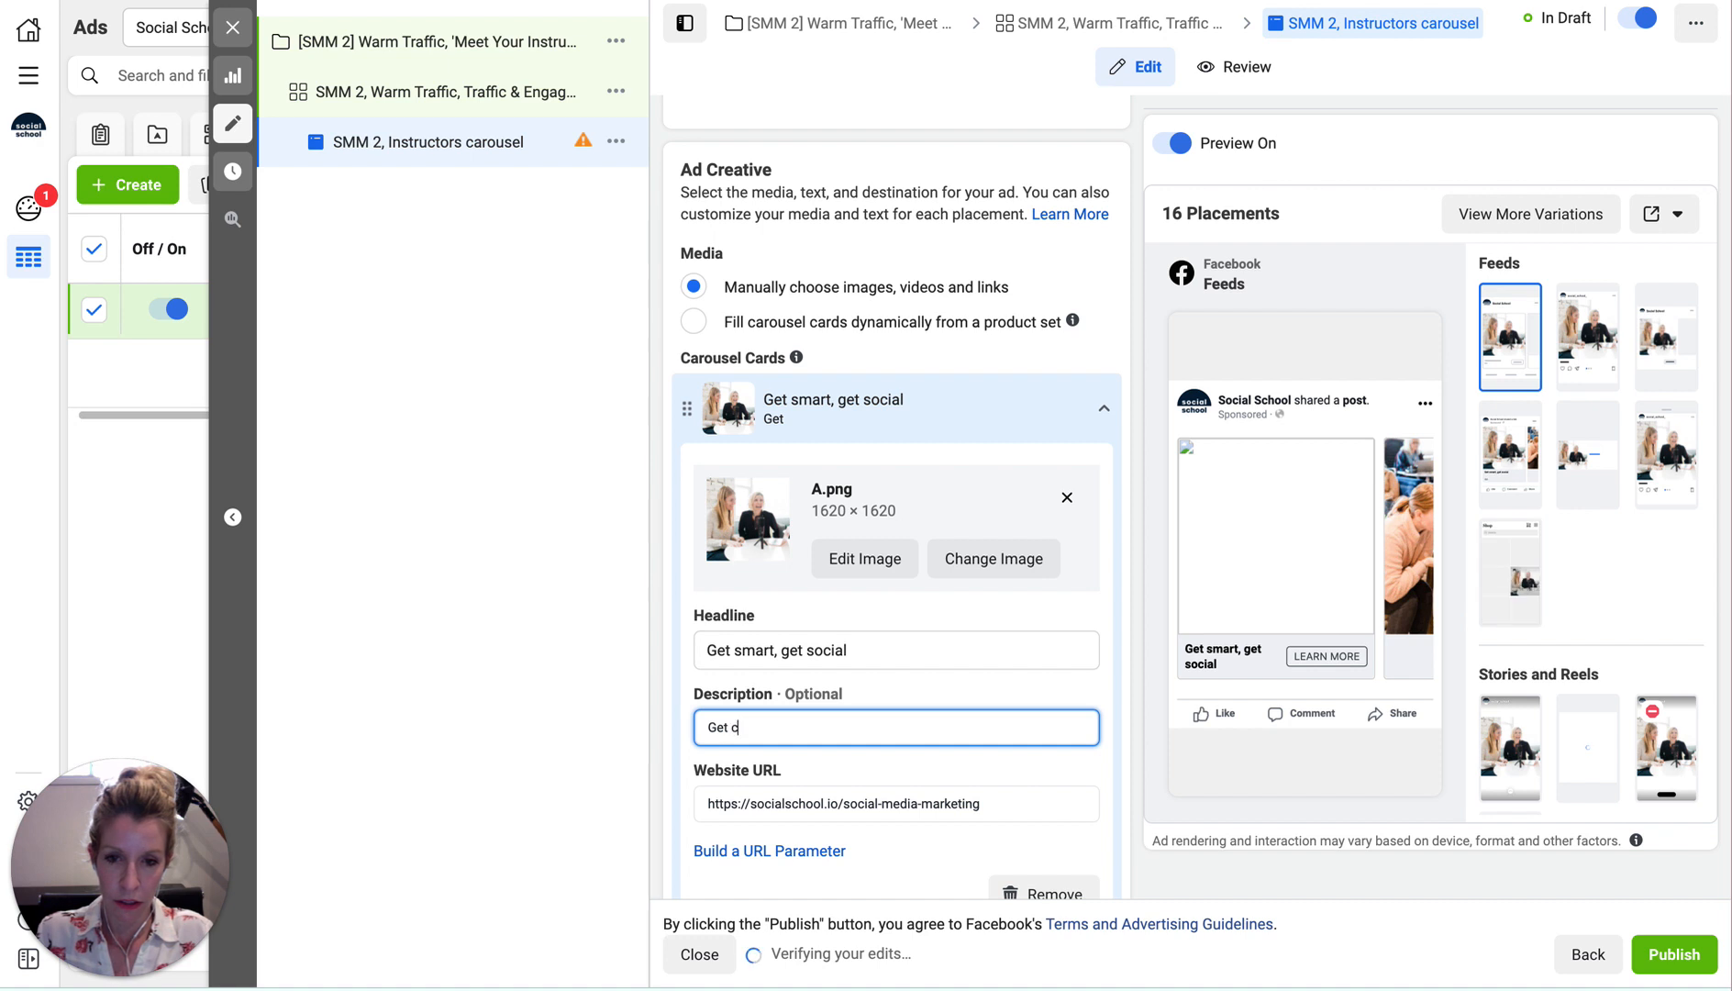
text(ertified.)
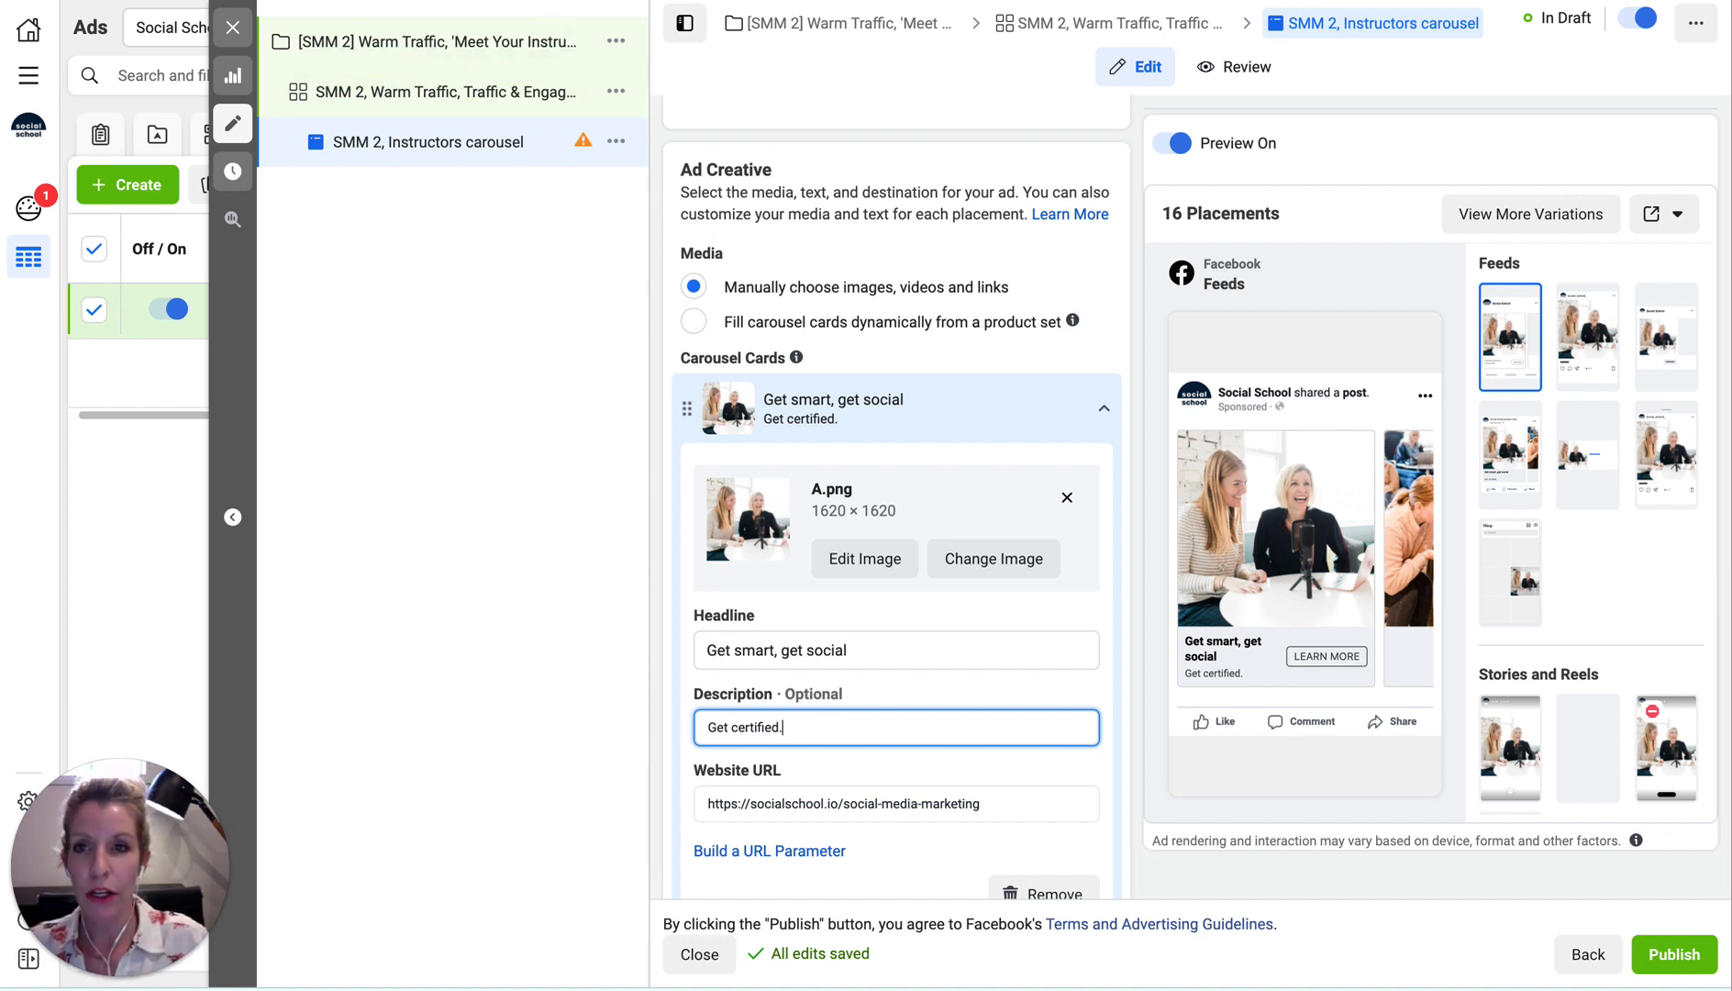
Copy the full primary text, starting at "Meet your instructors:", from the Trello card into the ad's Primary Text.
click(553, 2)
scroll(654, 308, down, 7)
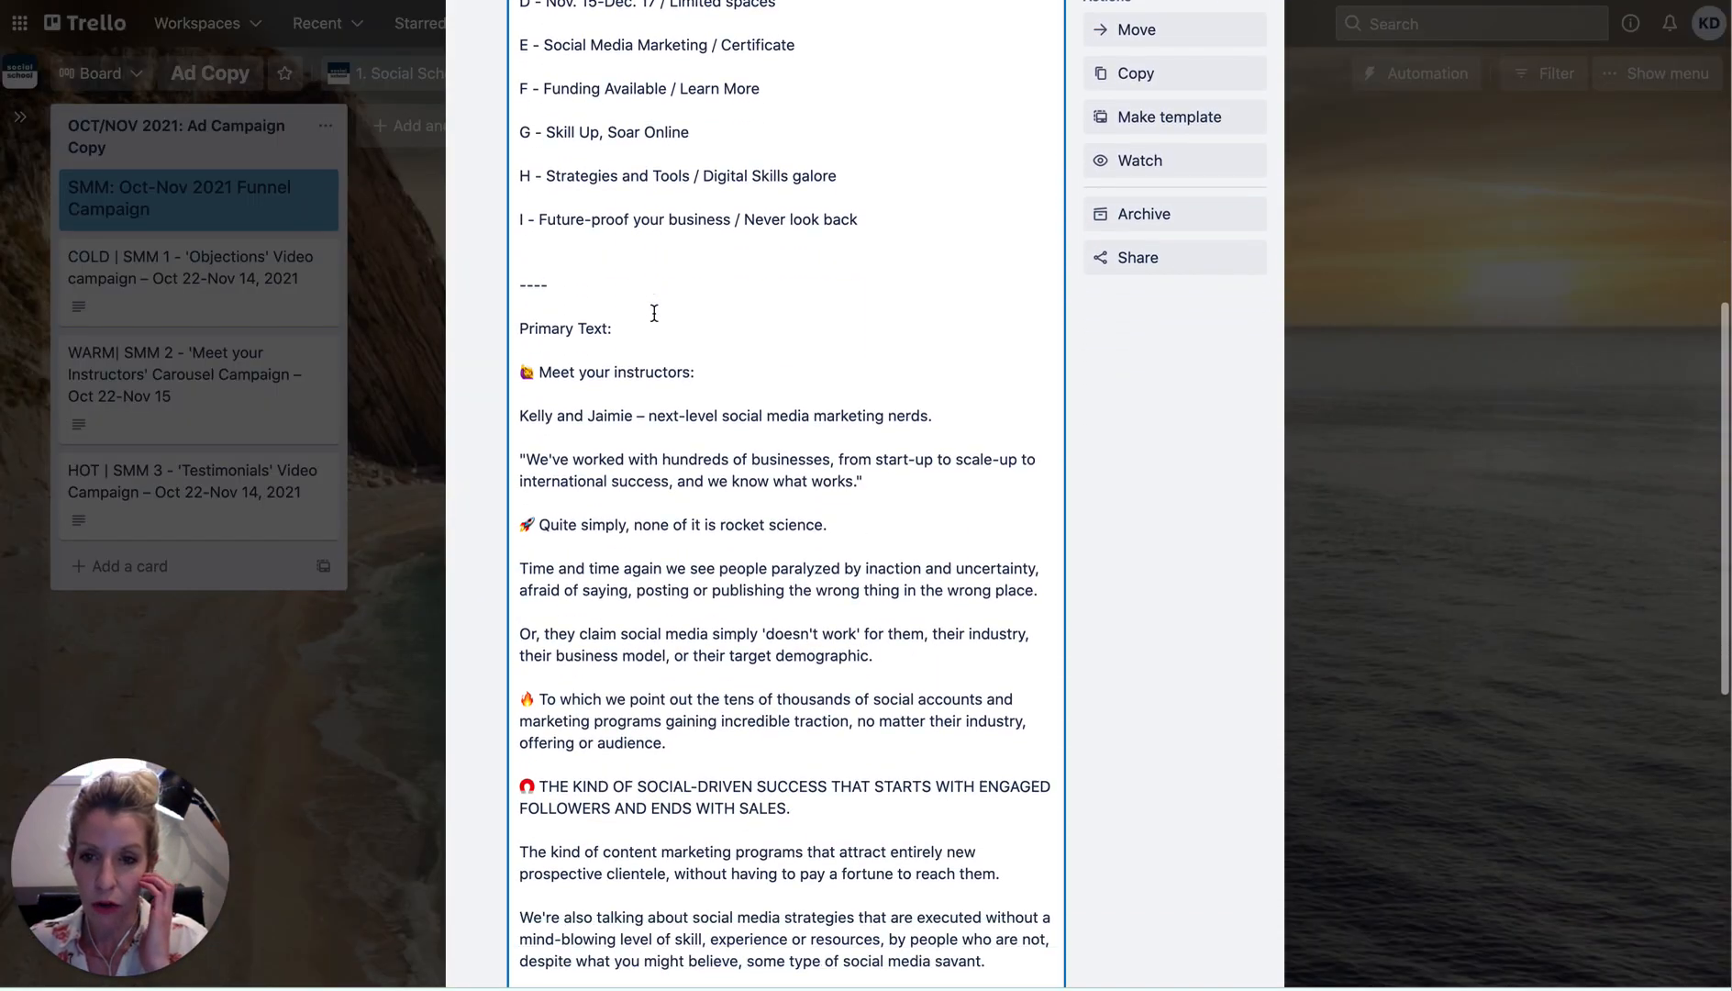
drag(518, 302, 903, 485)
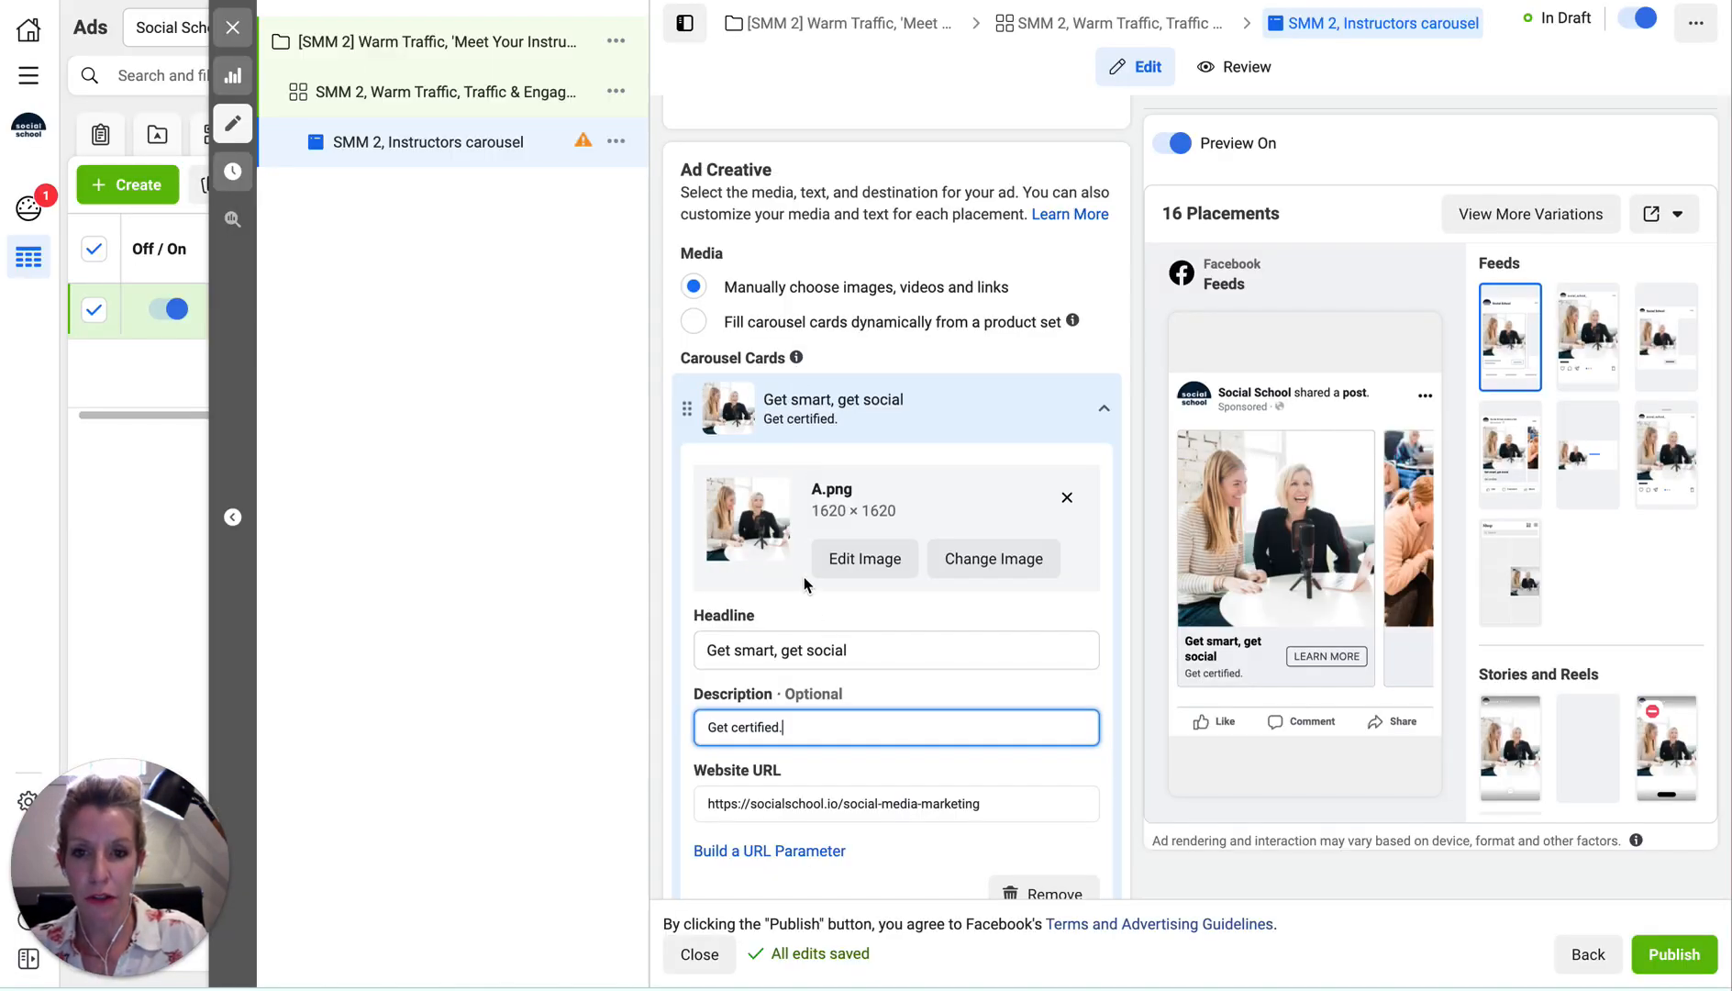
scroll(803, 581, up, 6)
scroll(803, 582, down, 5)
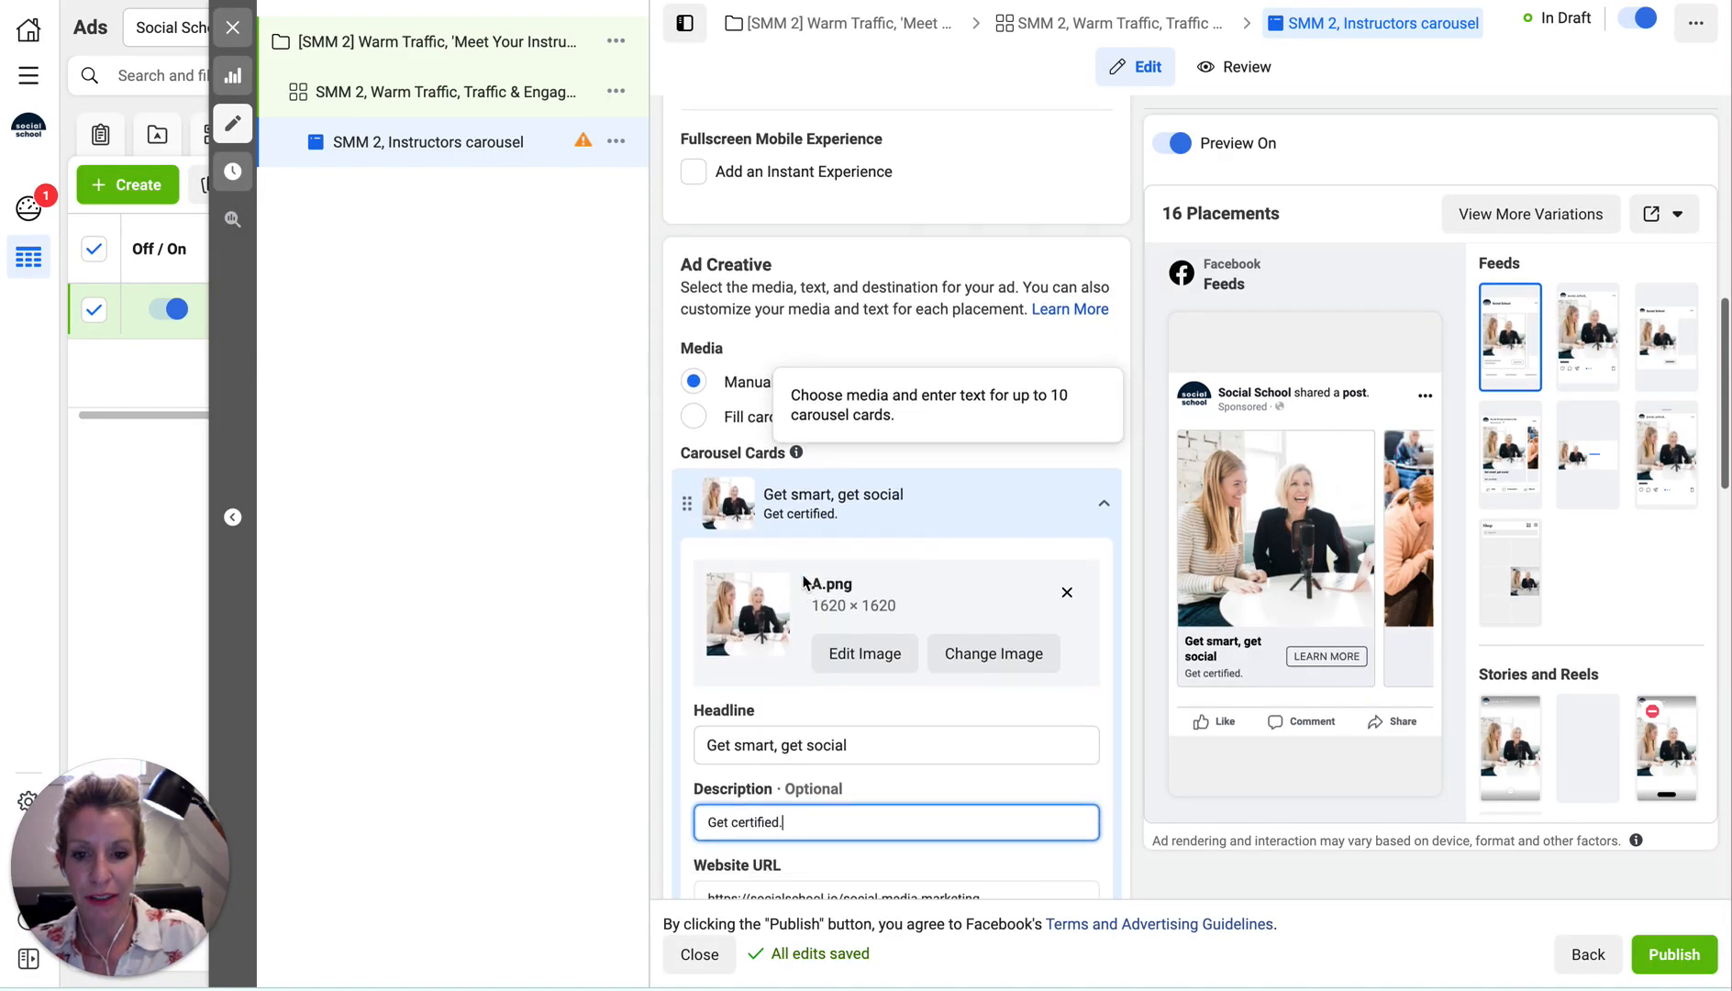
scroll(803, 581, down, 10)
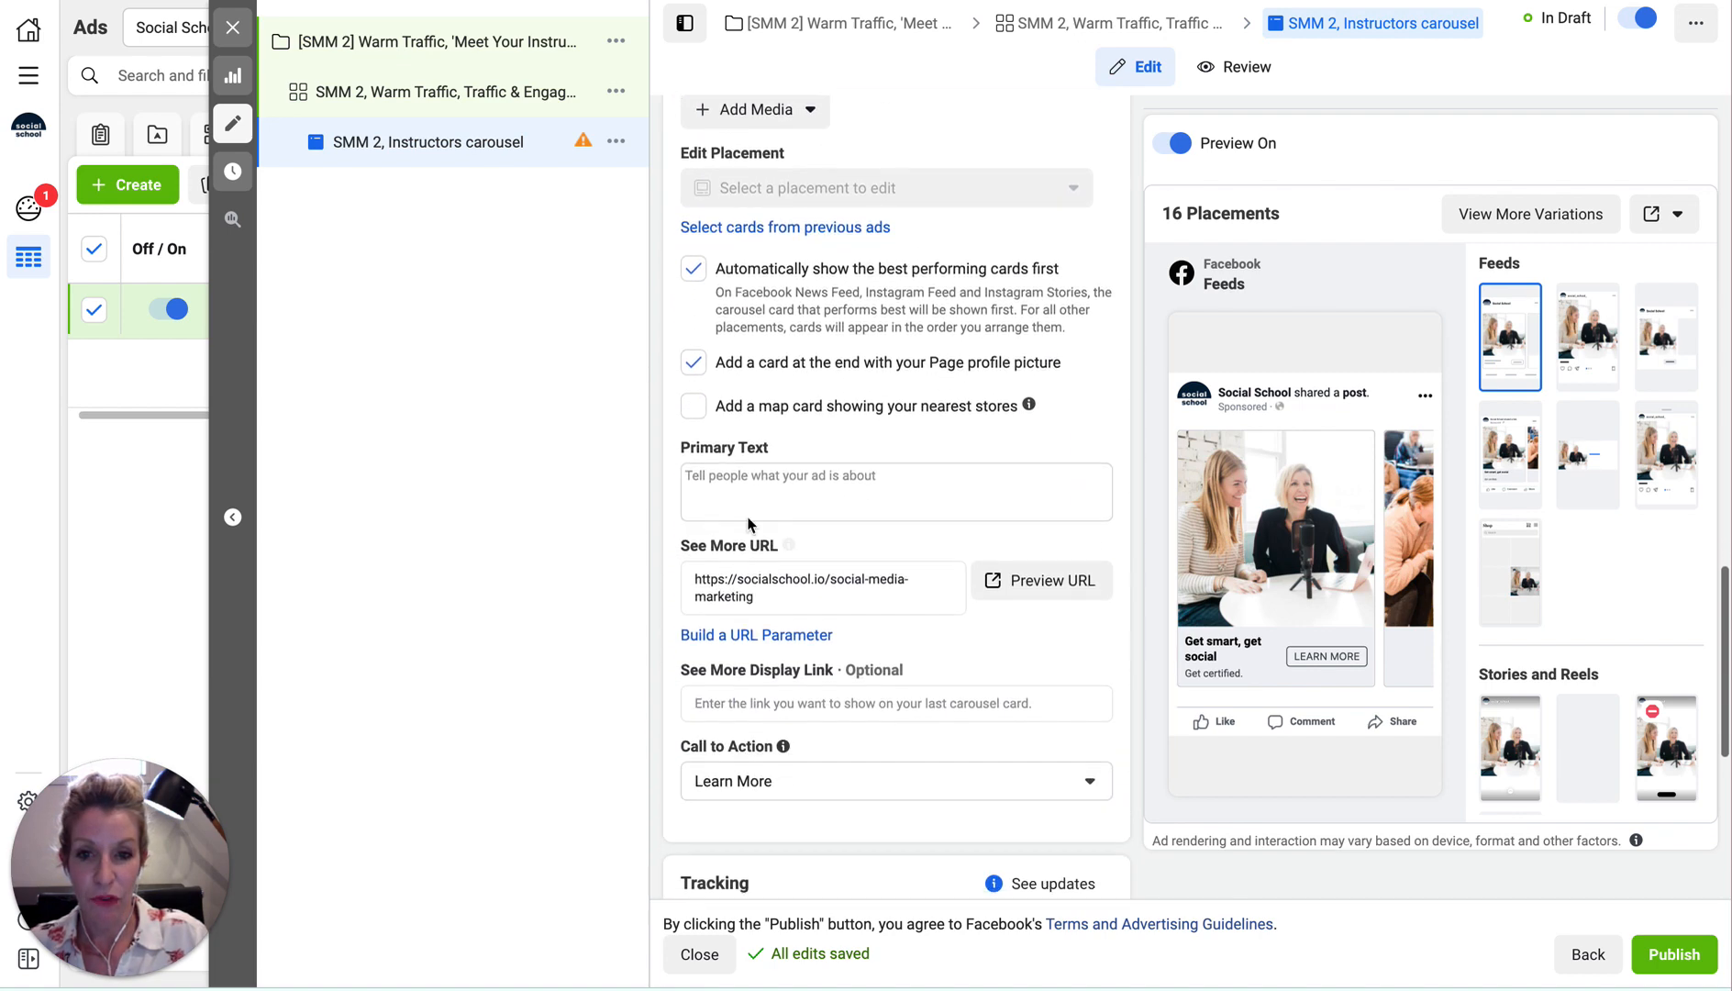
click(729, 490)
key(ctrl+v)
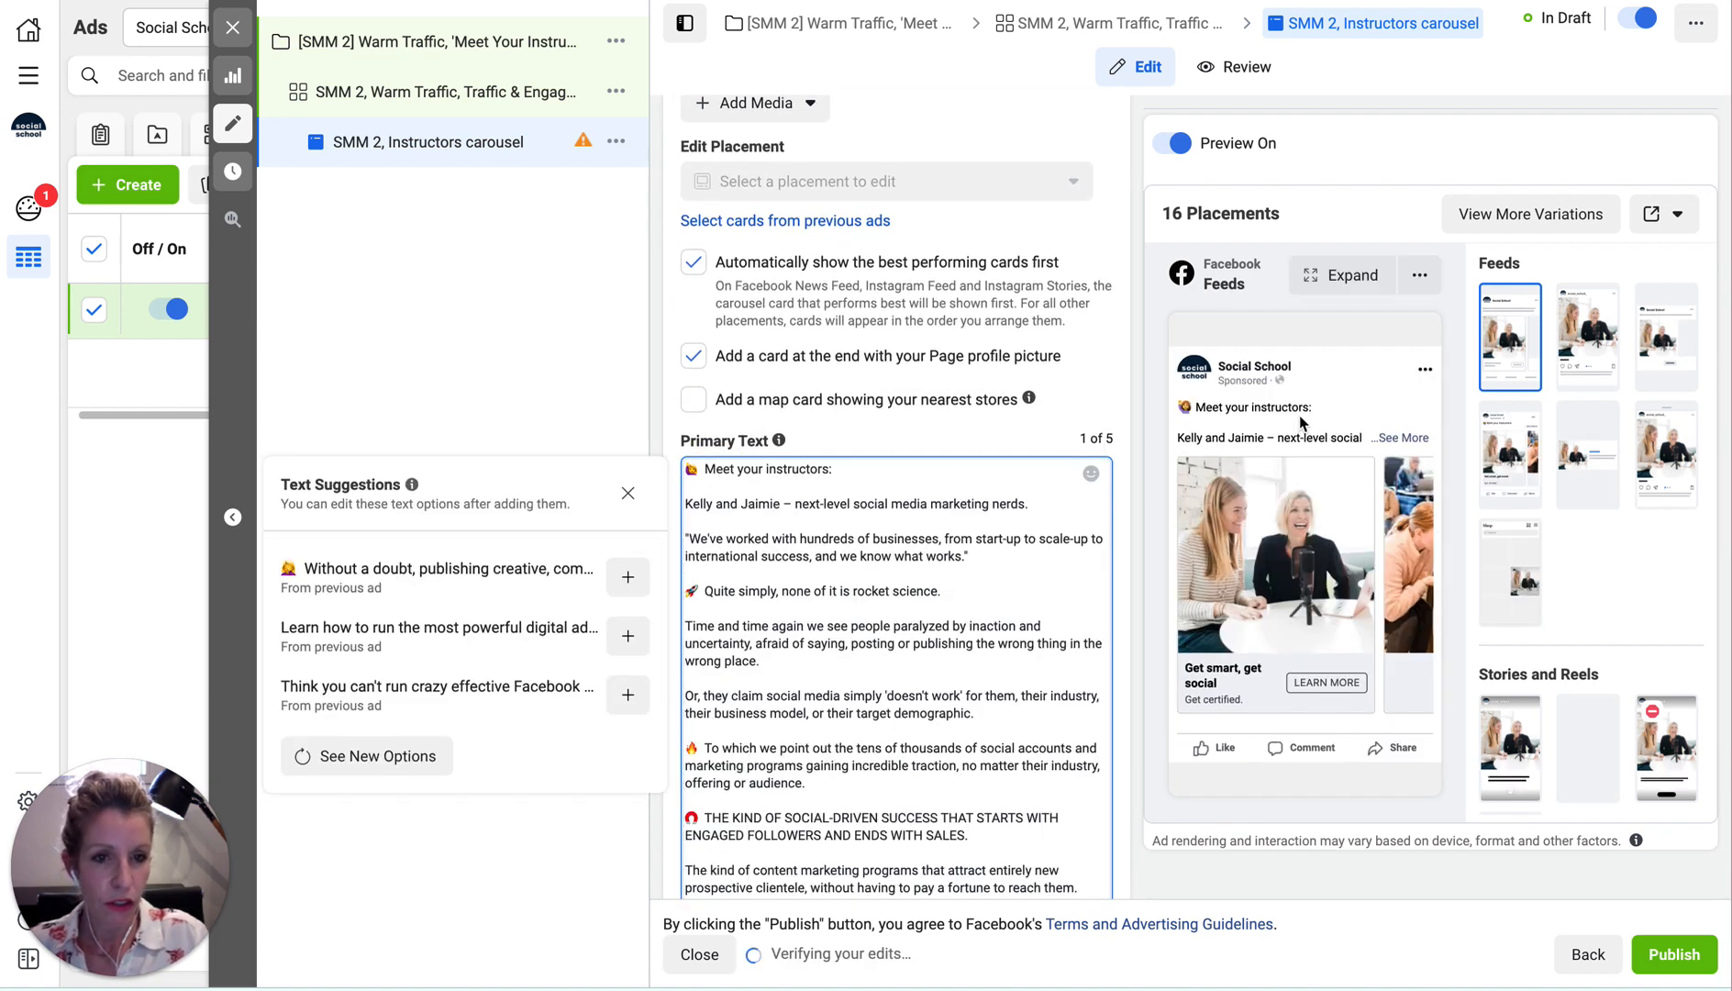
Remove the blank line after "Meet your instructors:" in the primary text so the instructors' names follow on the same line.
click(685, 503)
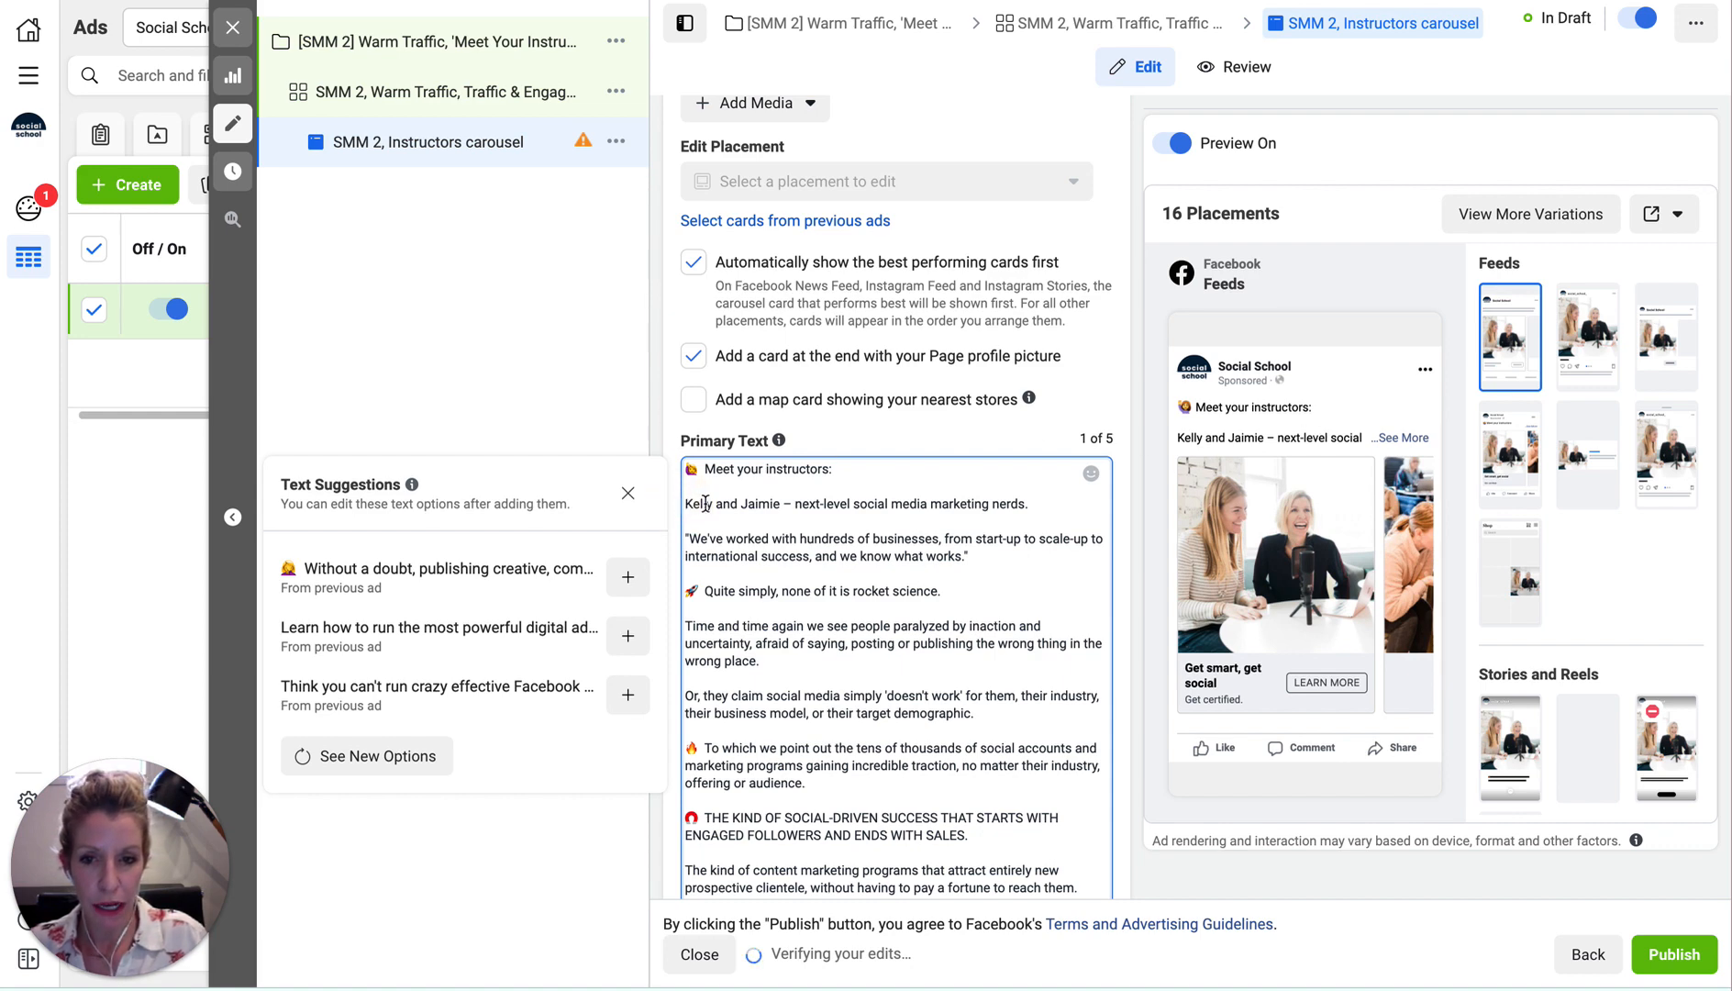
key(BackSpace)
key(BackSpace)
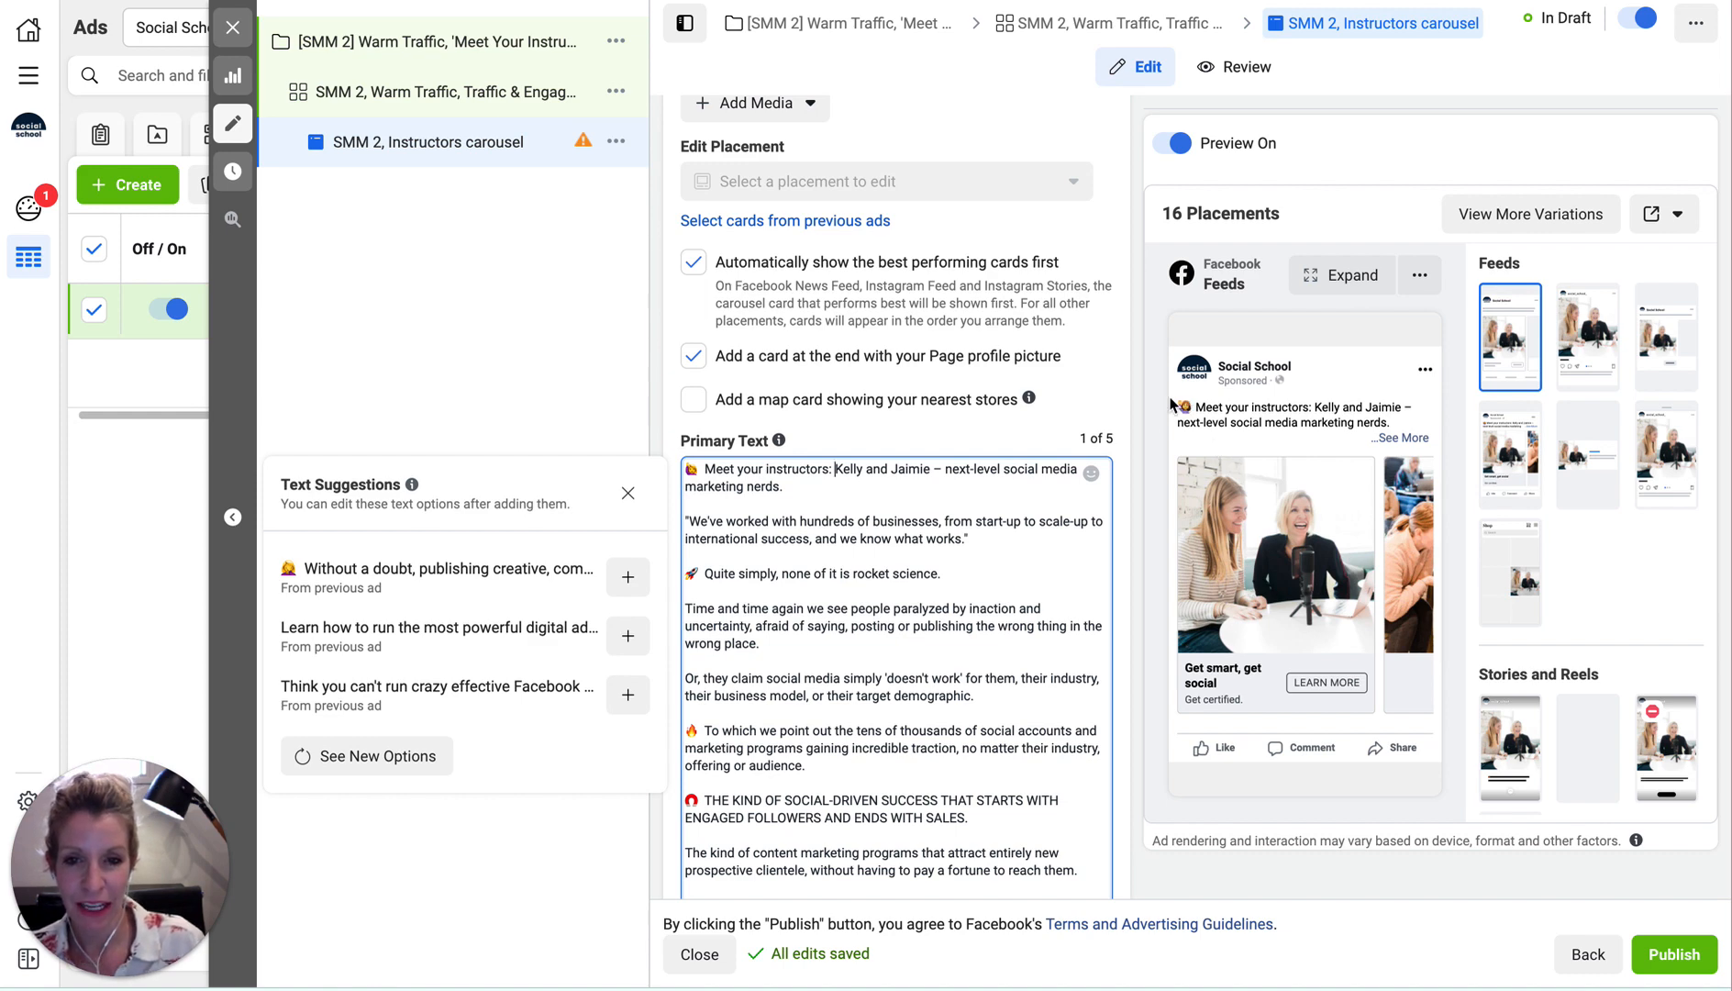
Expand the second carousel card and assign B.png from the account images as its image.
scroll(947, 437, up, 7)
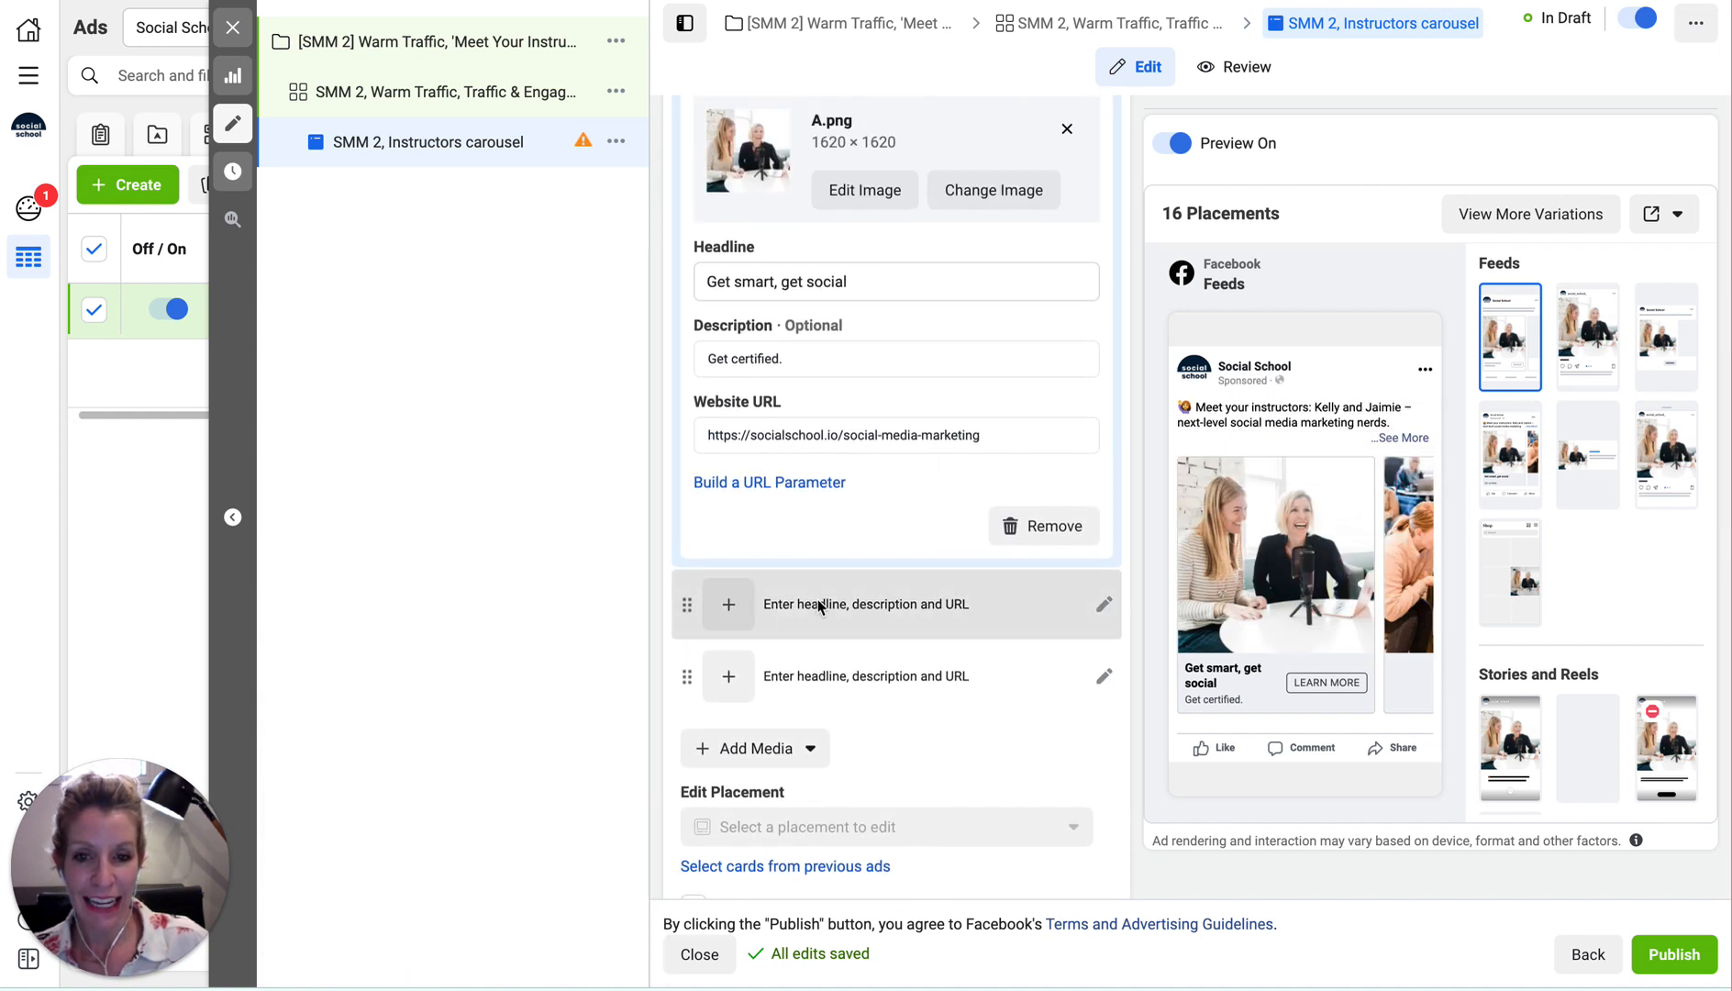
click(730, 606)
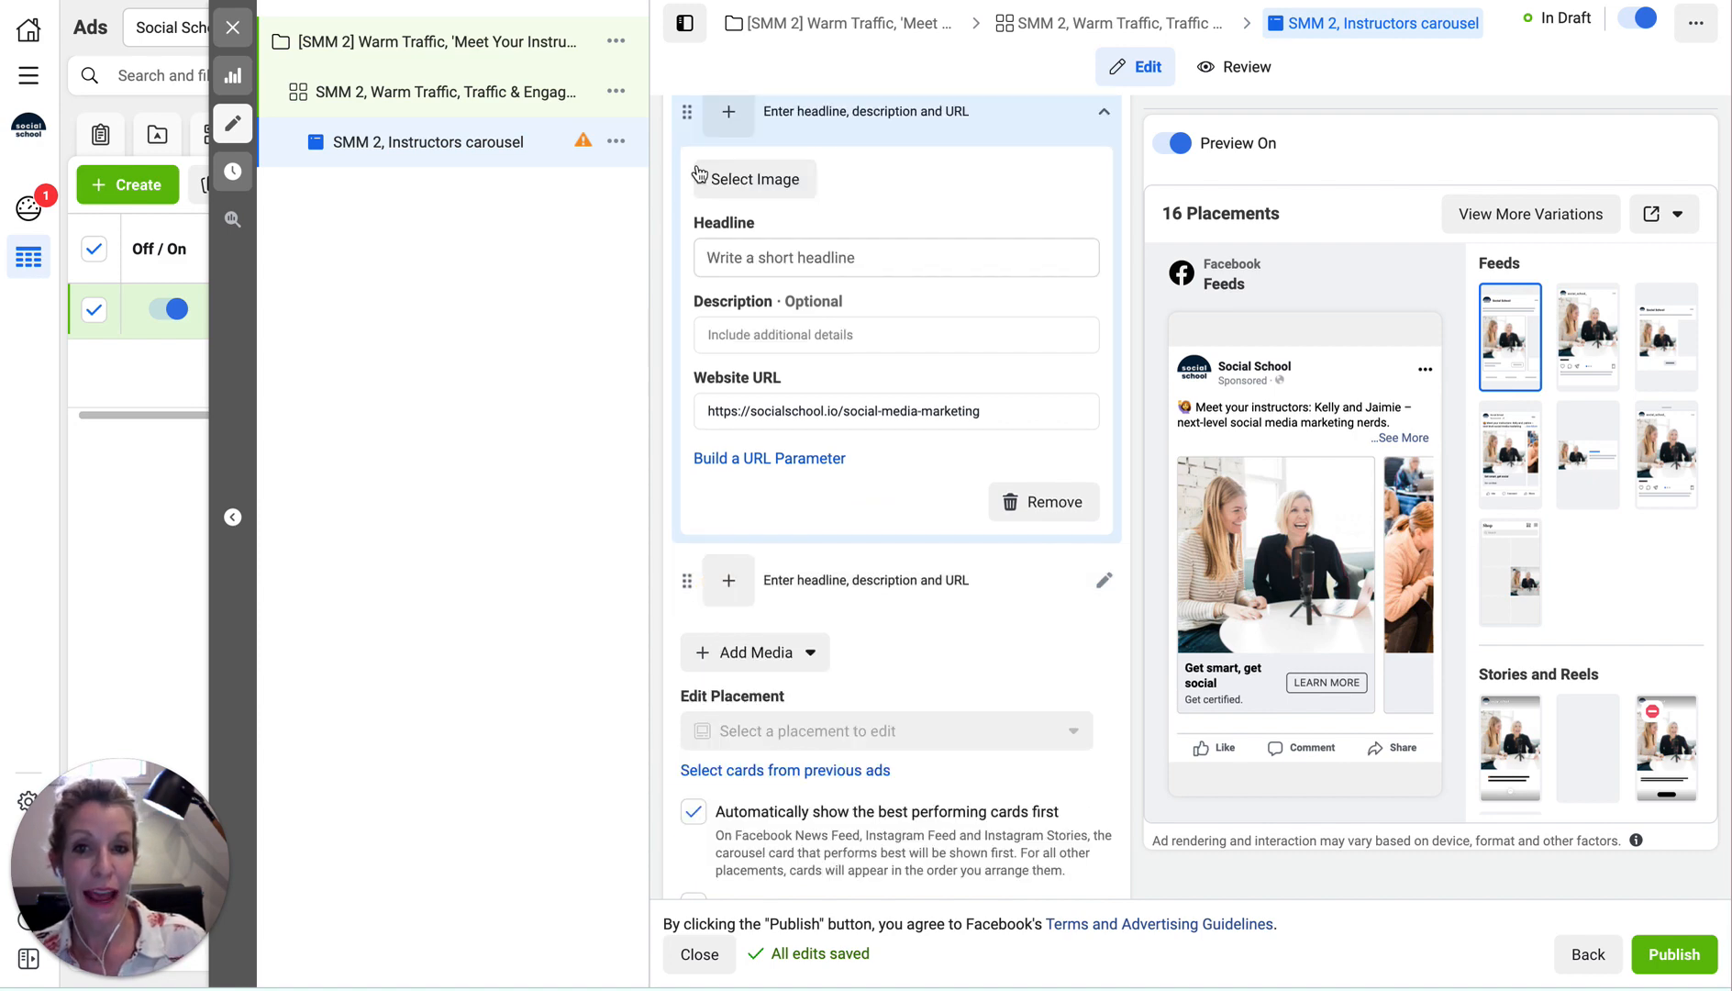
click(746, 180)
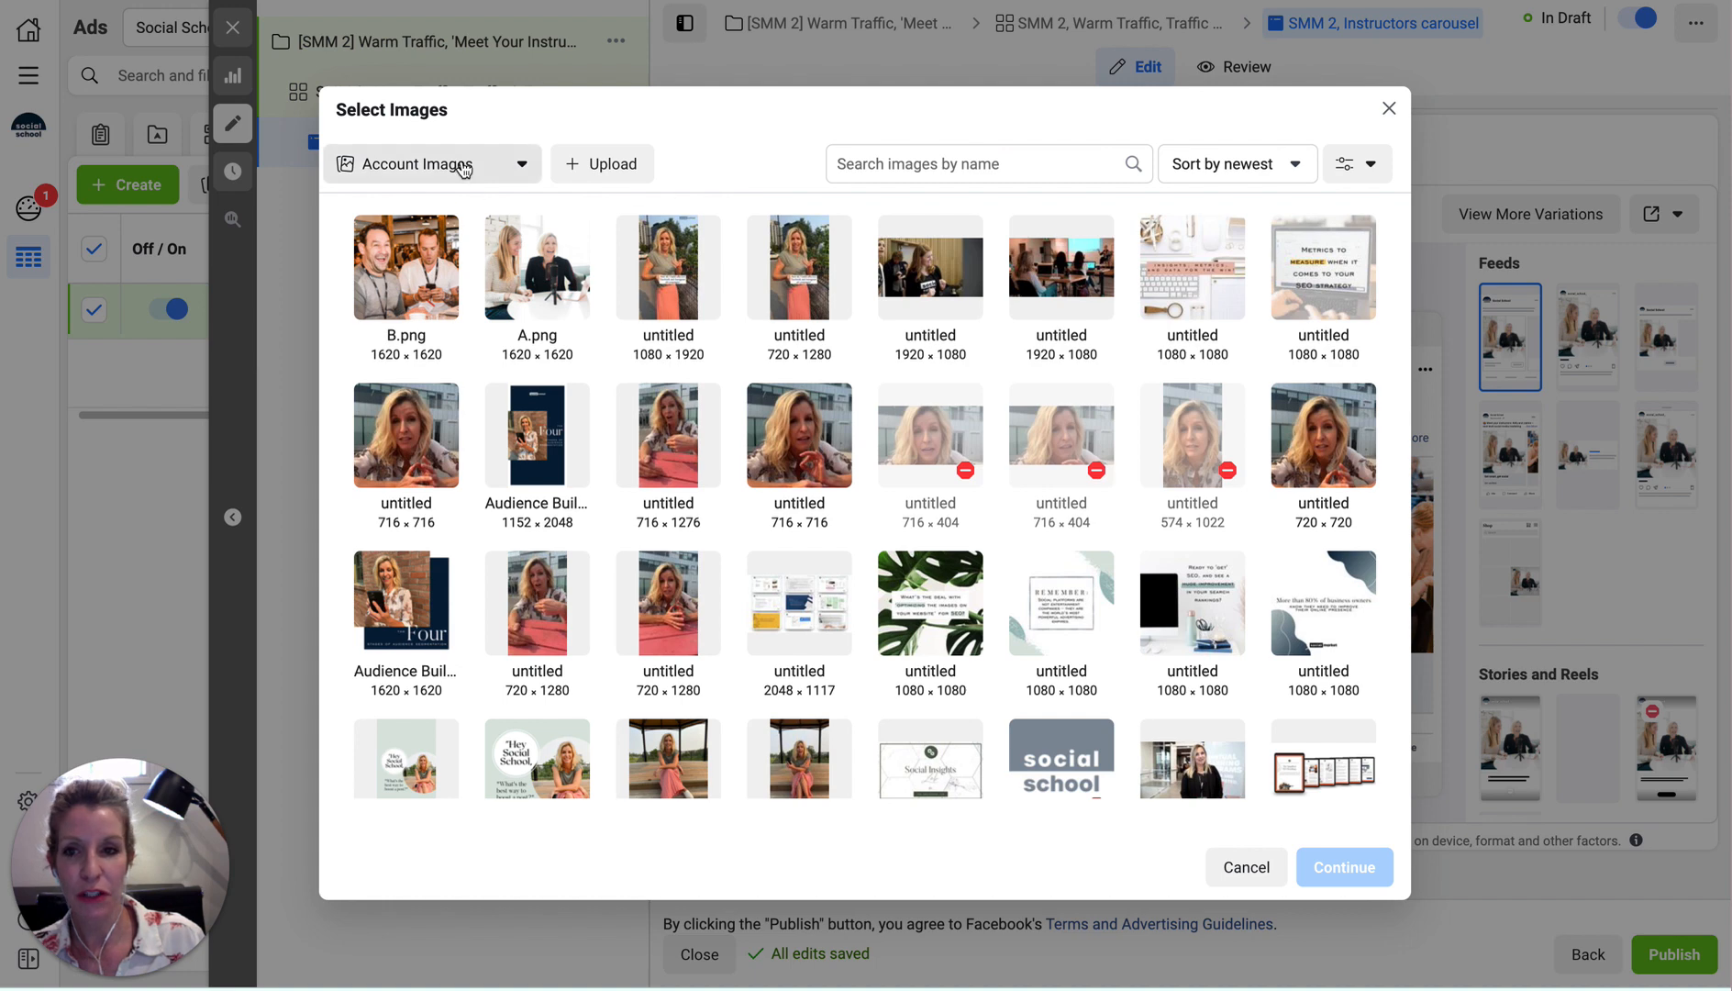
click(406, 267)
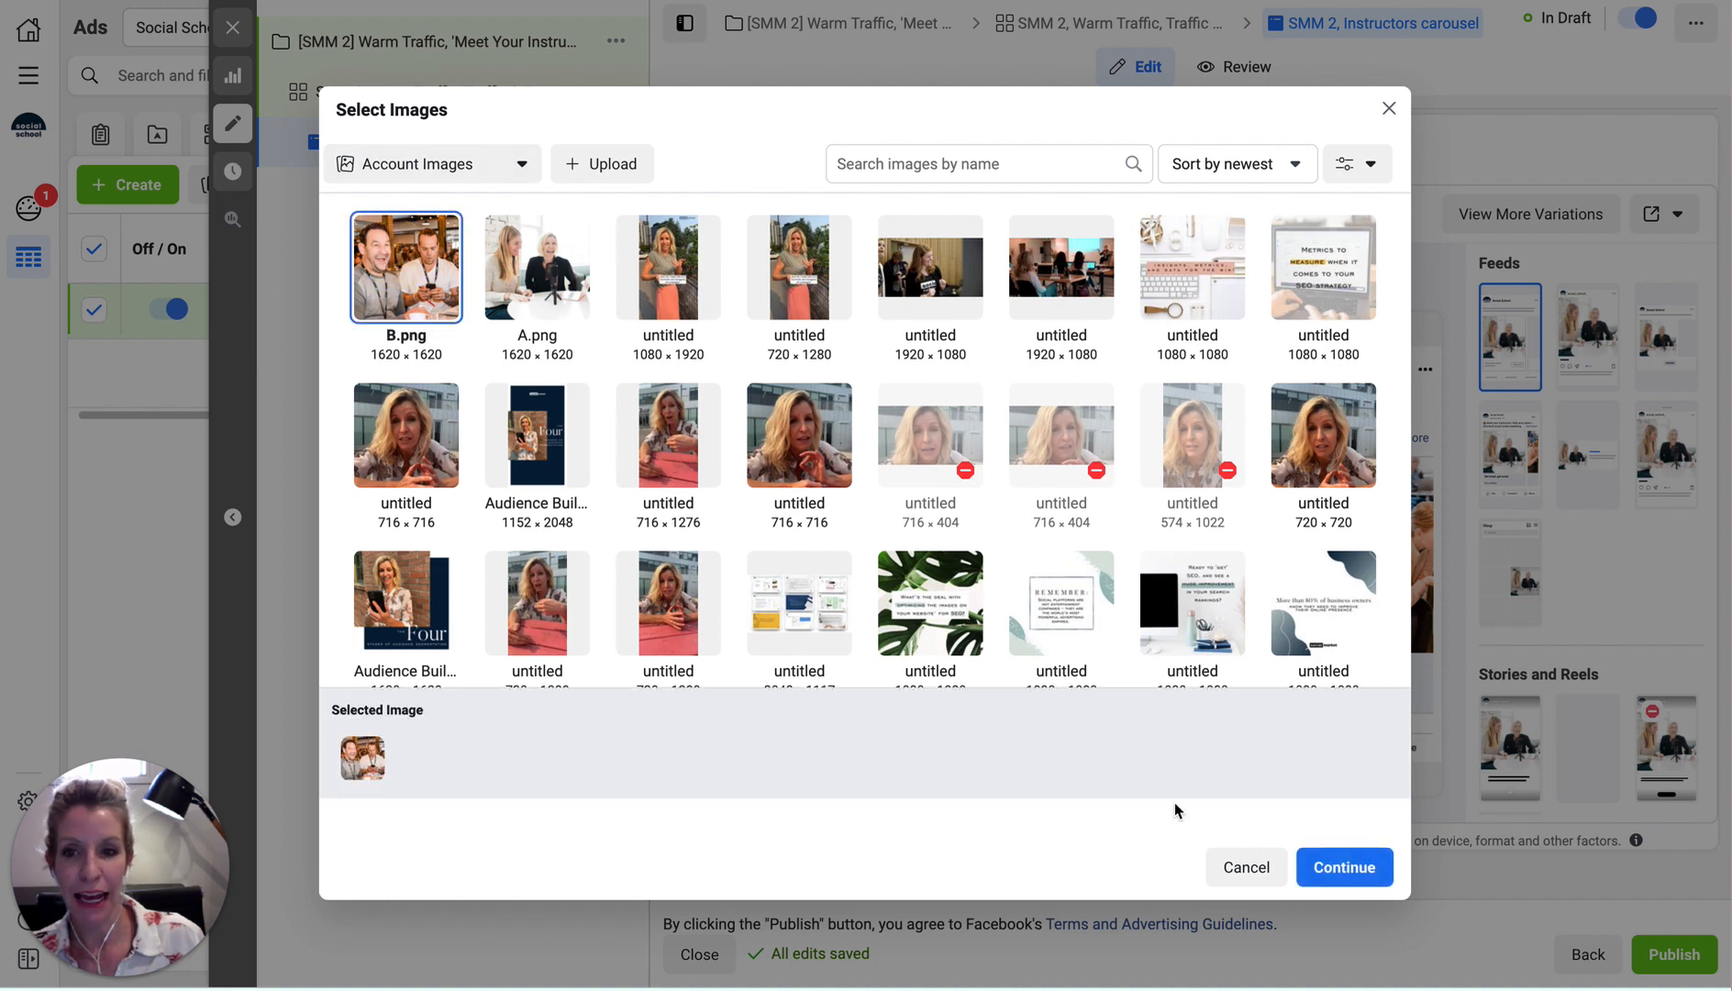
click(1343, 869)
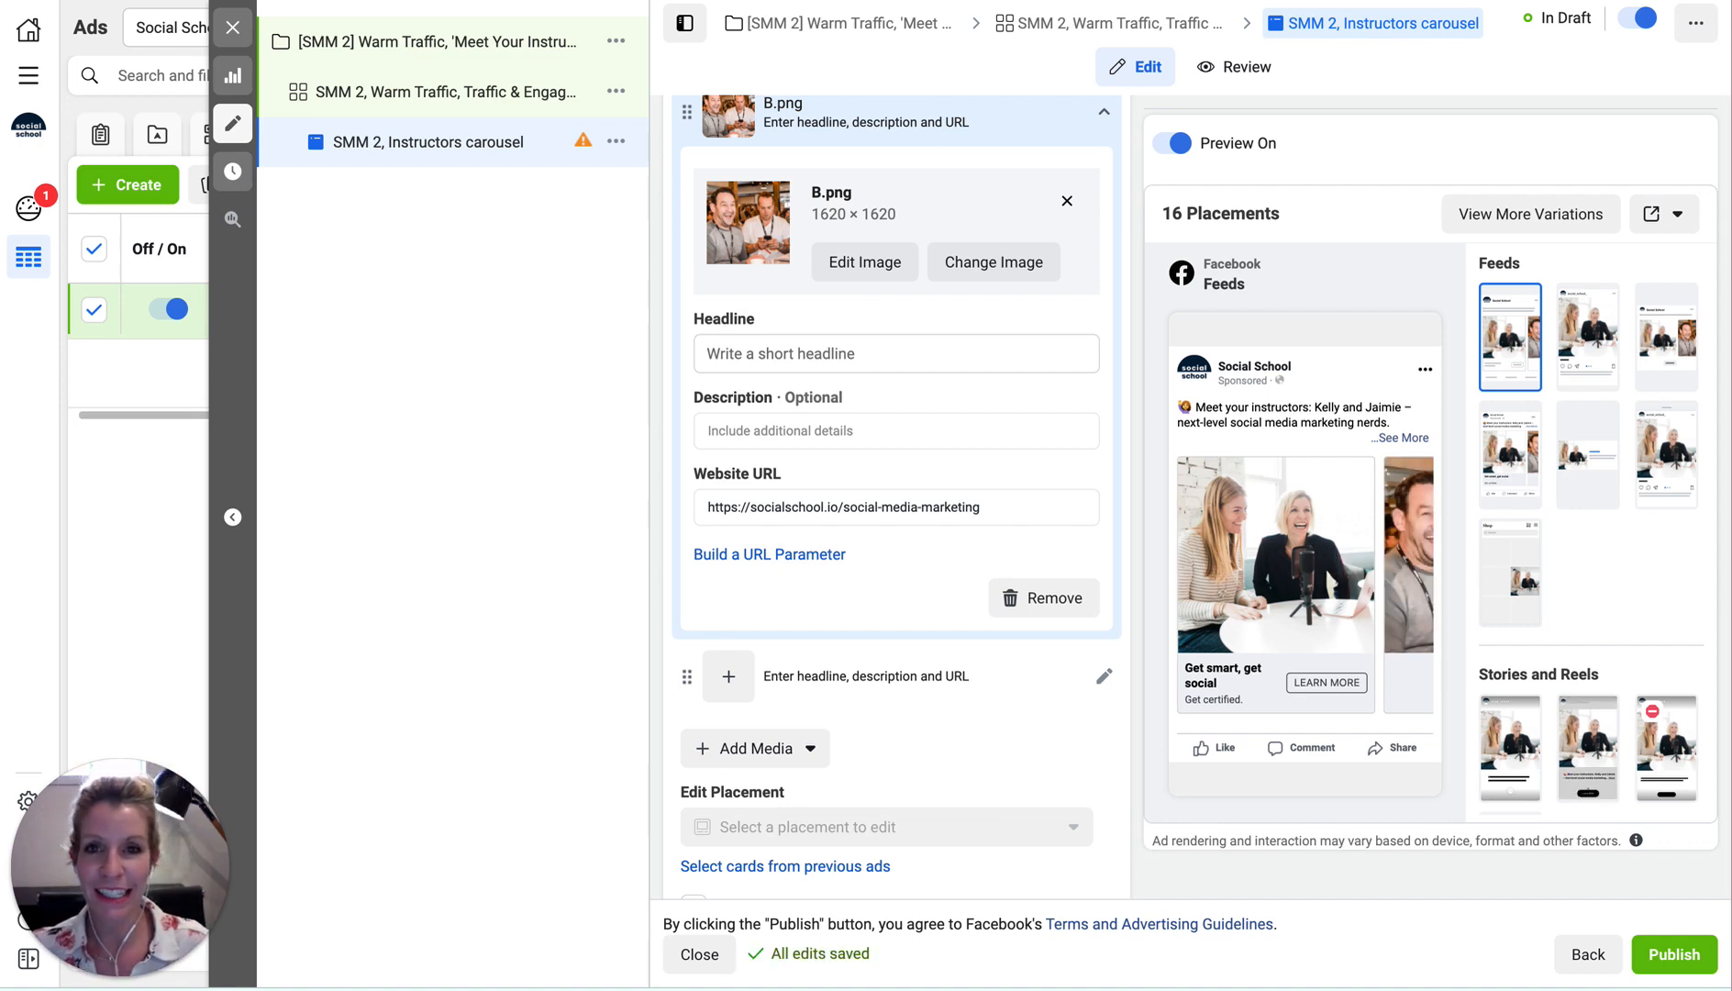
Copy "Winter 2021 Registration" from headline B on the Trello card and set it as the second carousel card's headline.
key(ctrl+Tab)
scroll(666, 331, up, 12)
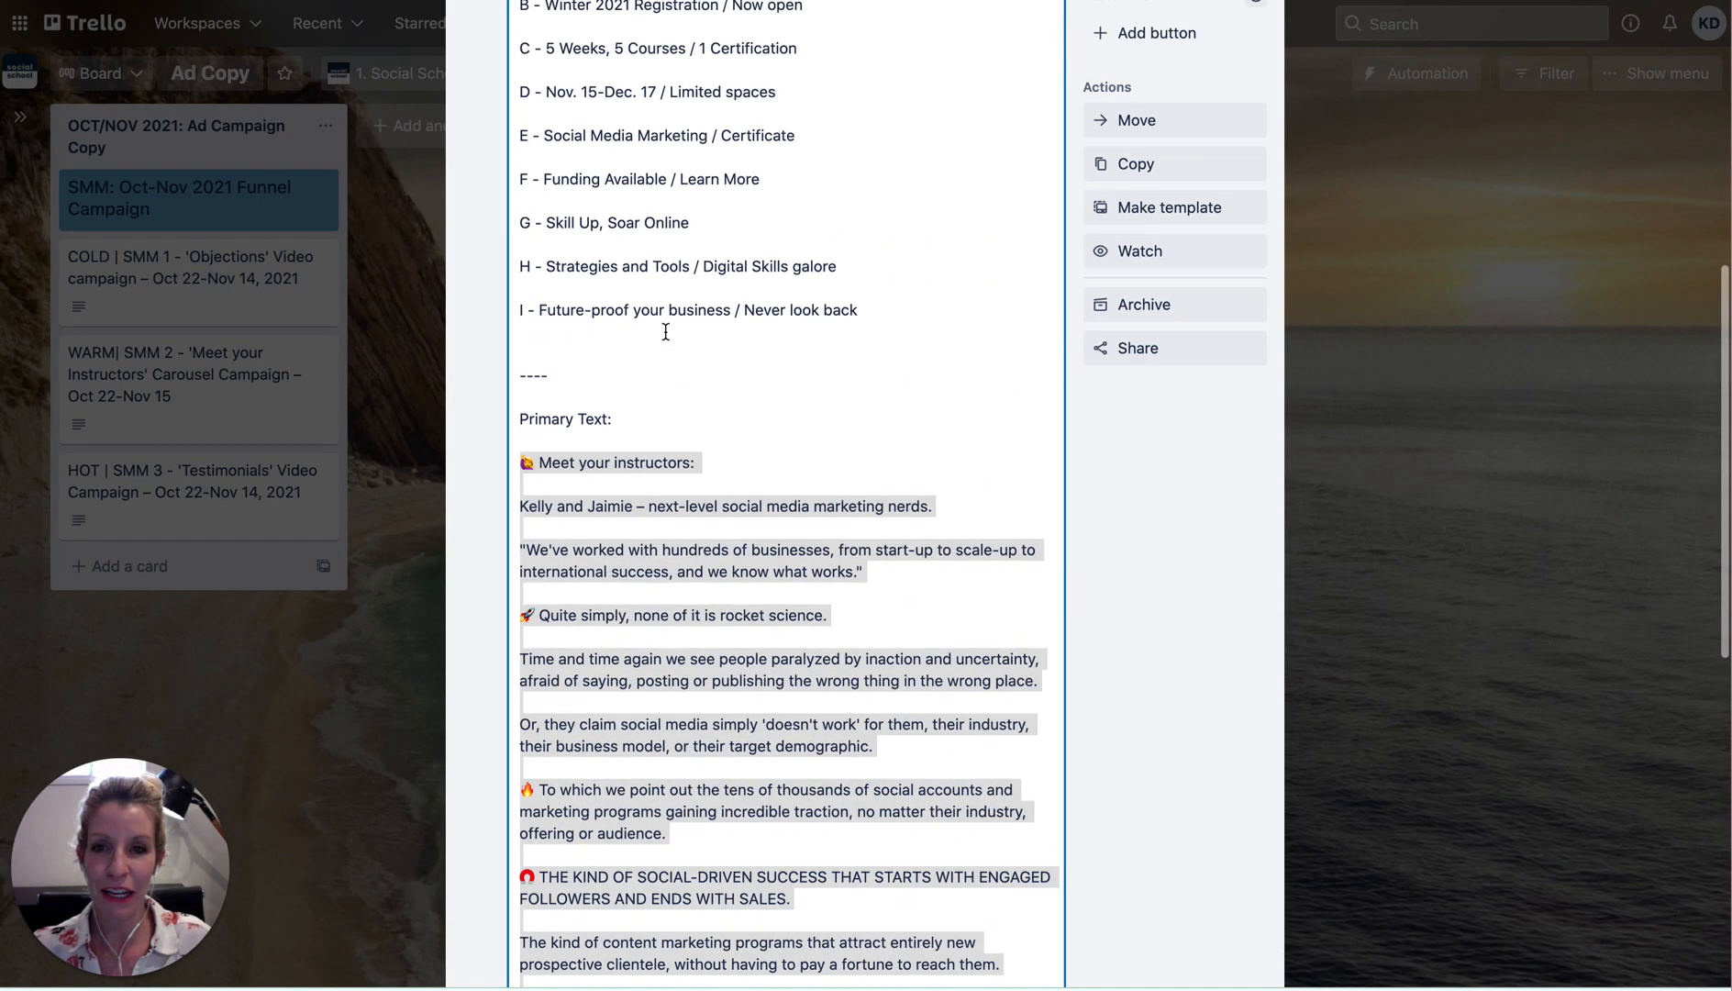
drag(546, 345, 721, 343)
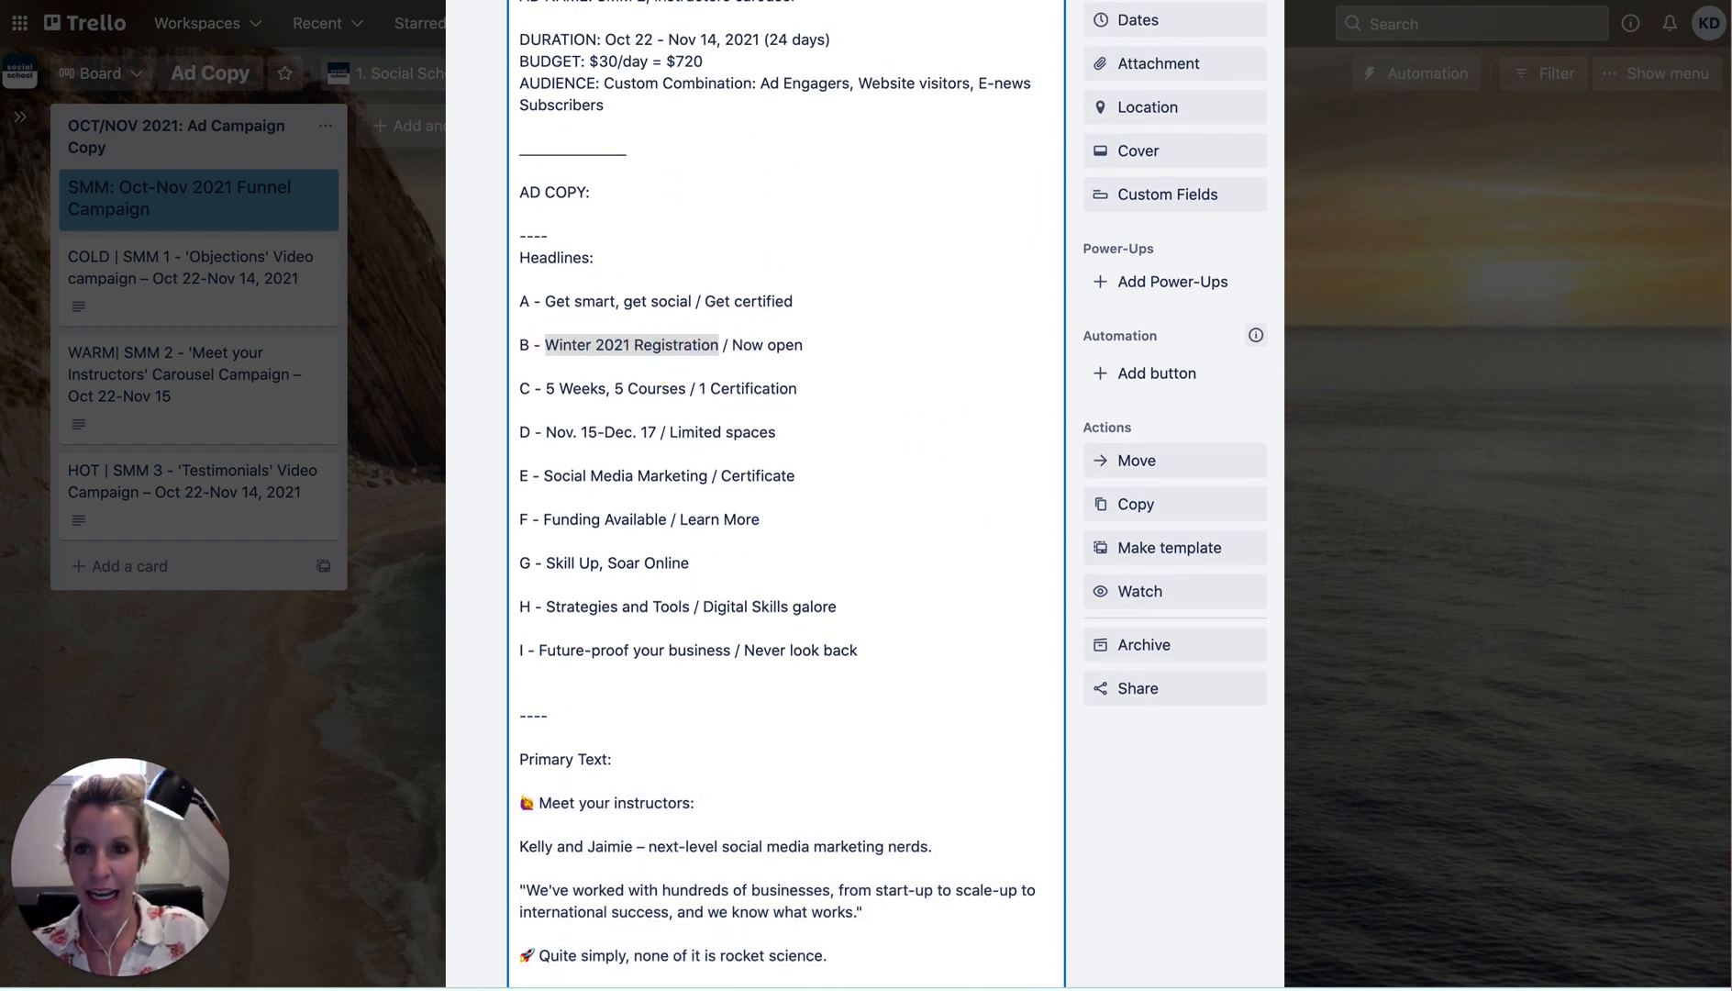
key(ctrl+c)
key(ctrl+Tab)
click(761, 352)
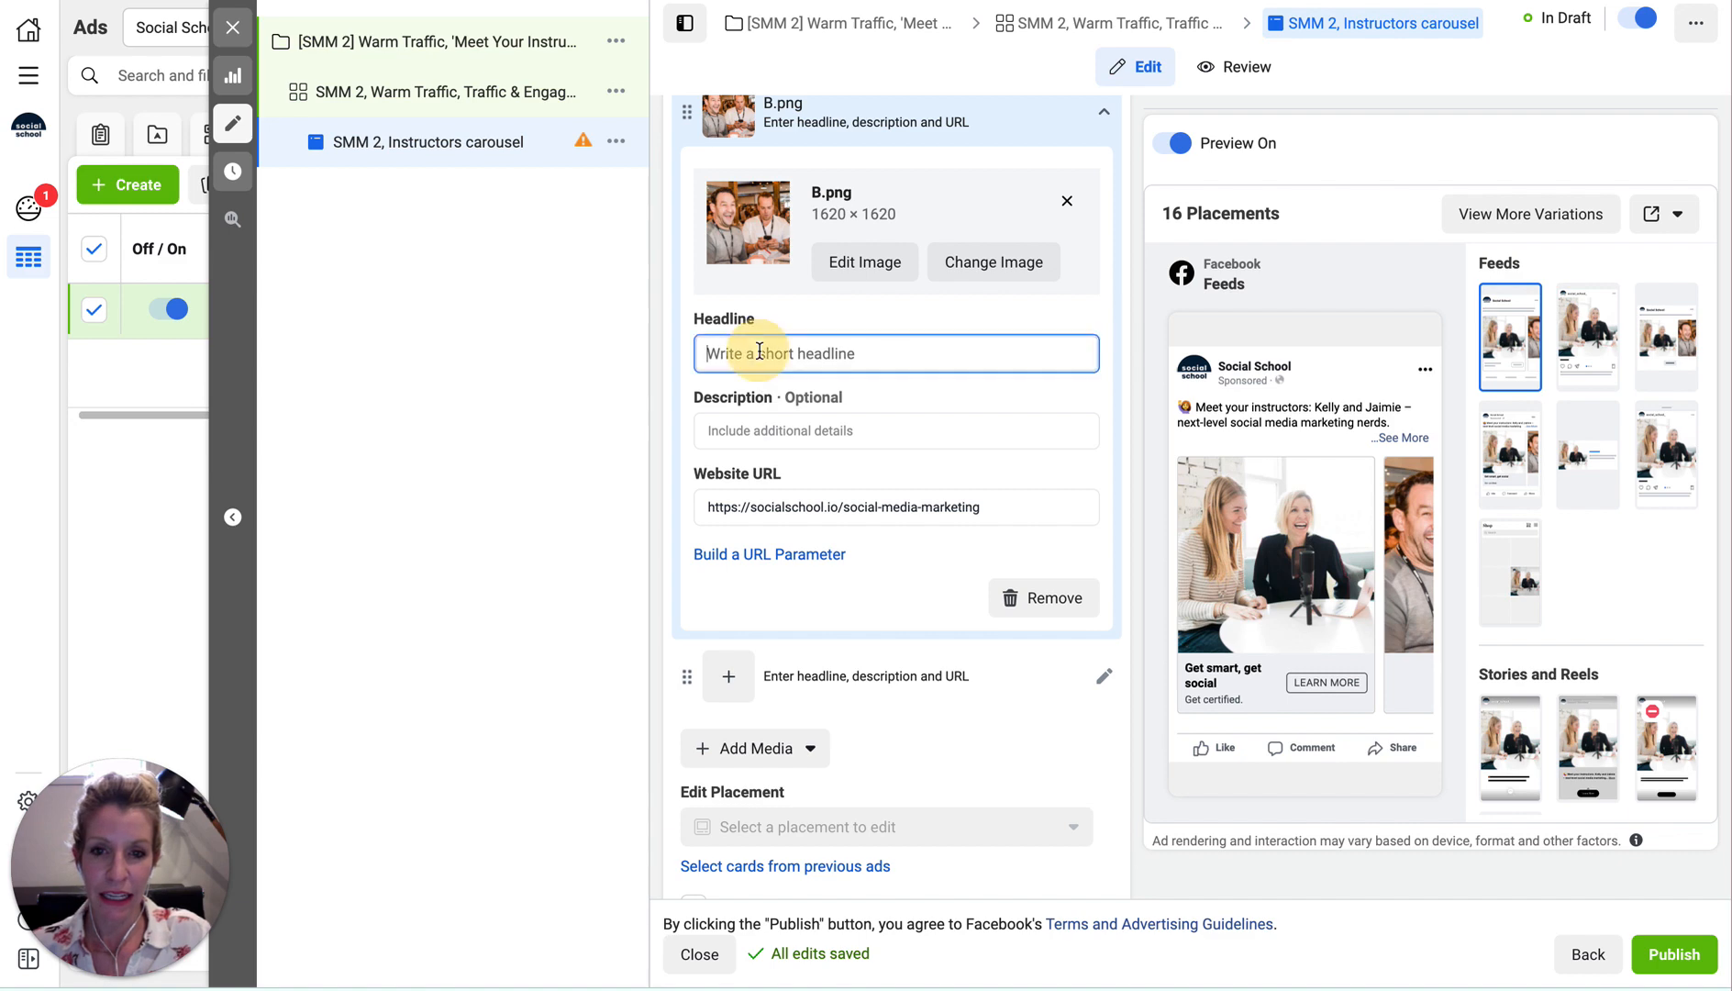
key(ctrl+v)
Copy "Now open" from headline B on the Trello card and set it as the second carousel card's description.
key(ctrl+shift+Tab)
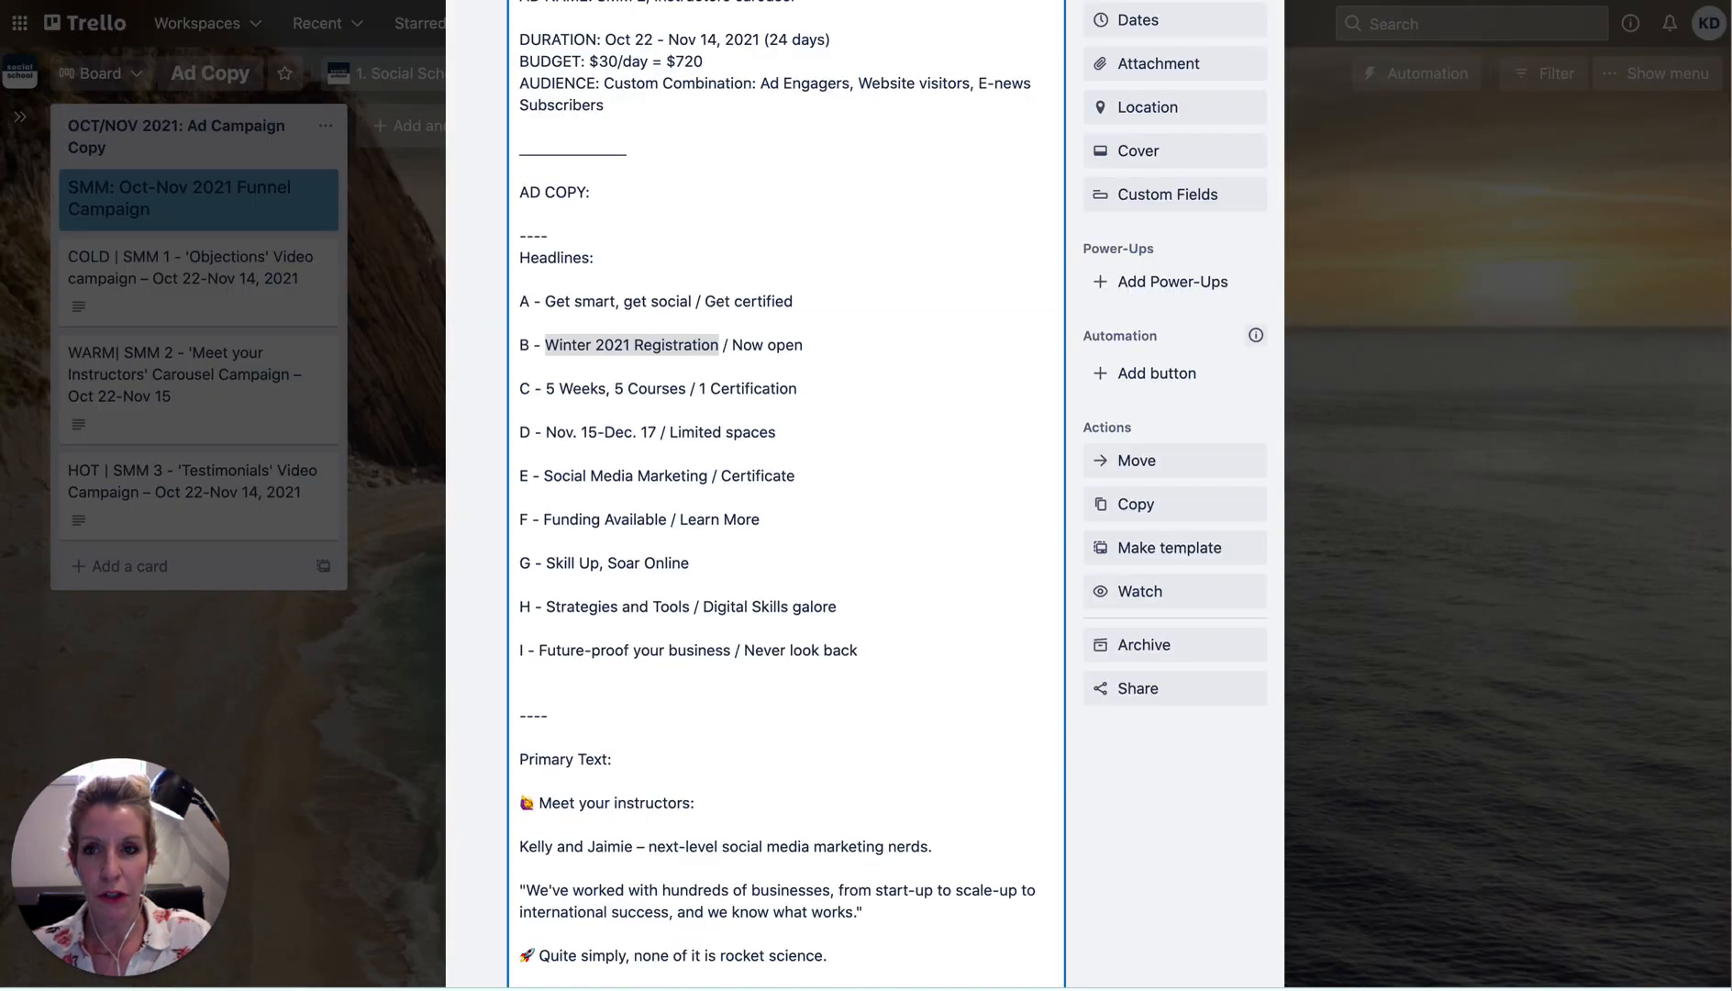
drag(733, 345, 805, 344)
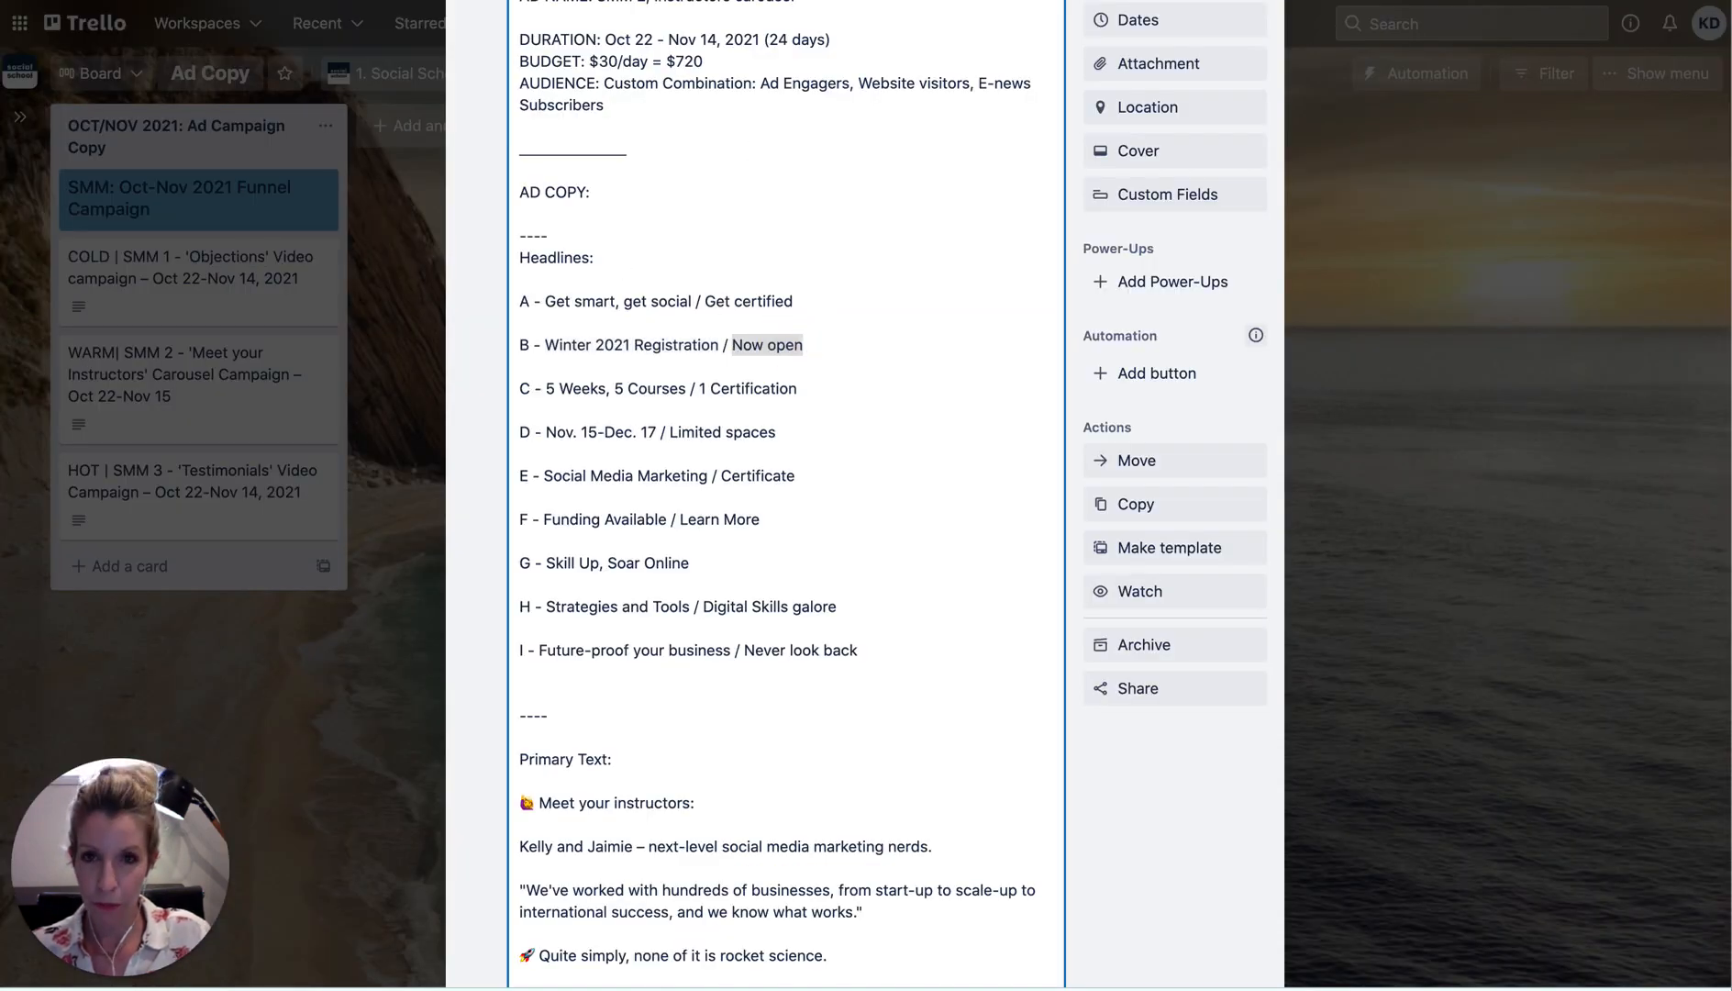
key(ctrl+c)
key(ctrl+Tab)
click(763, 429)
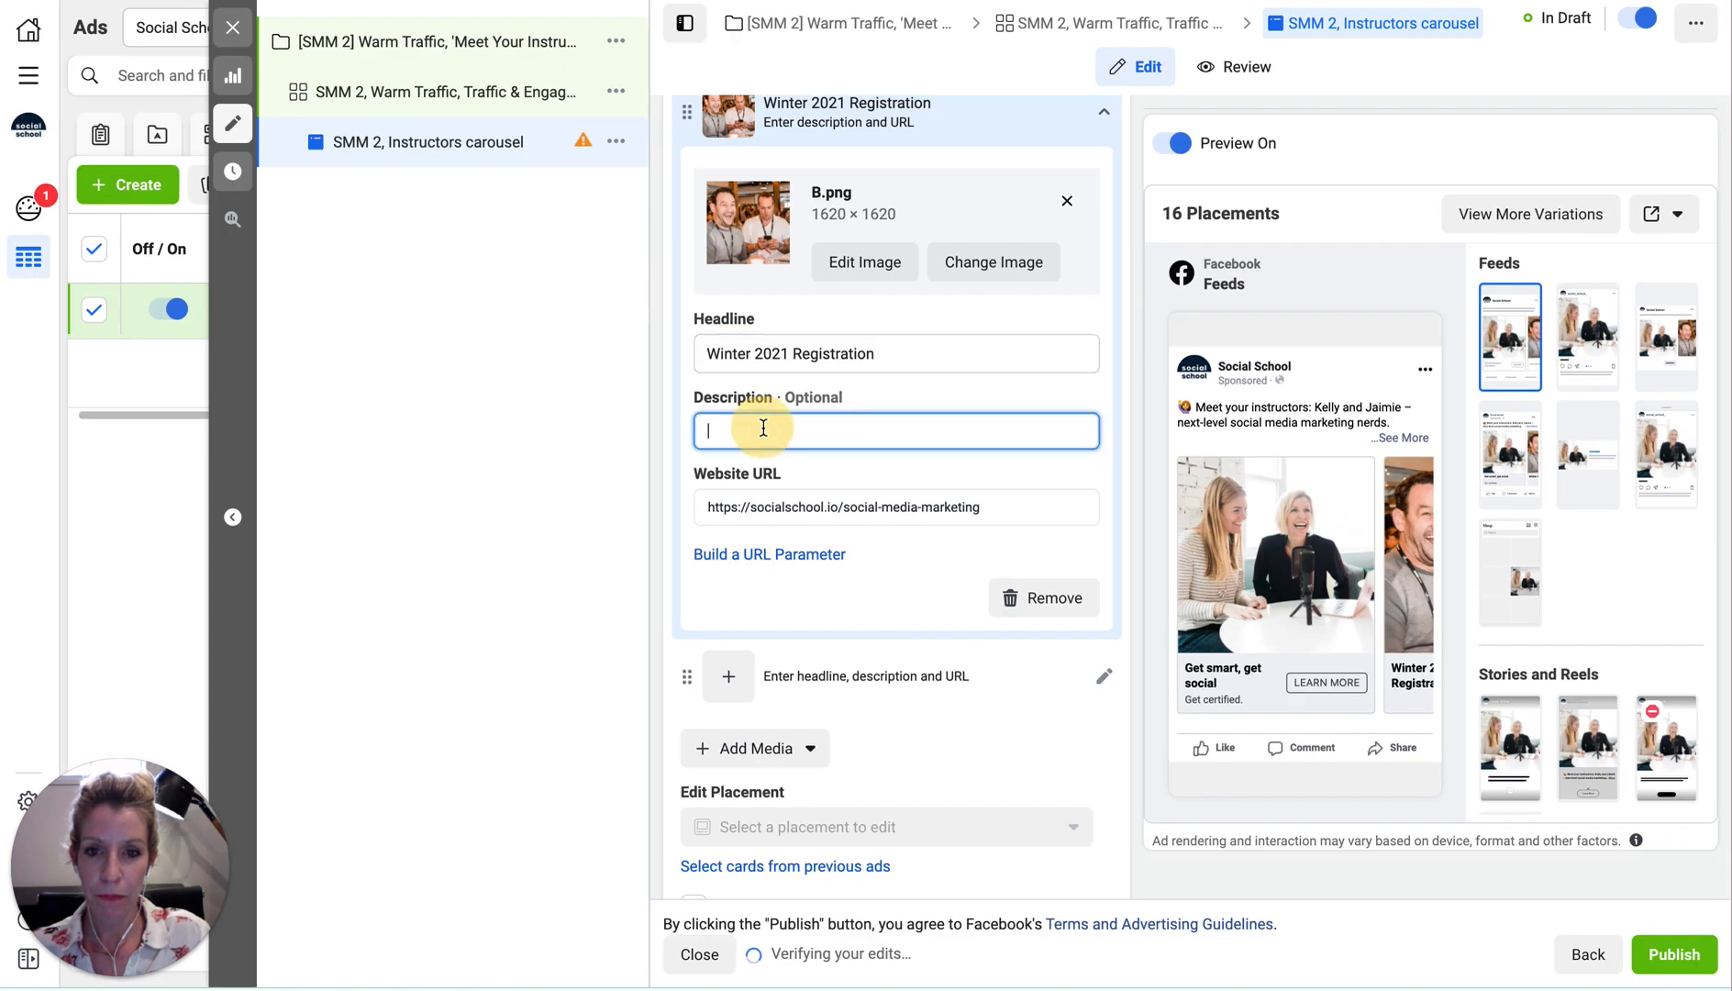
key(ctrl+v)
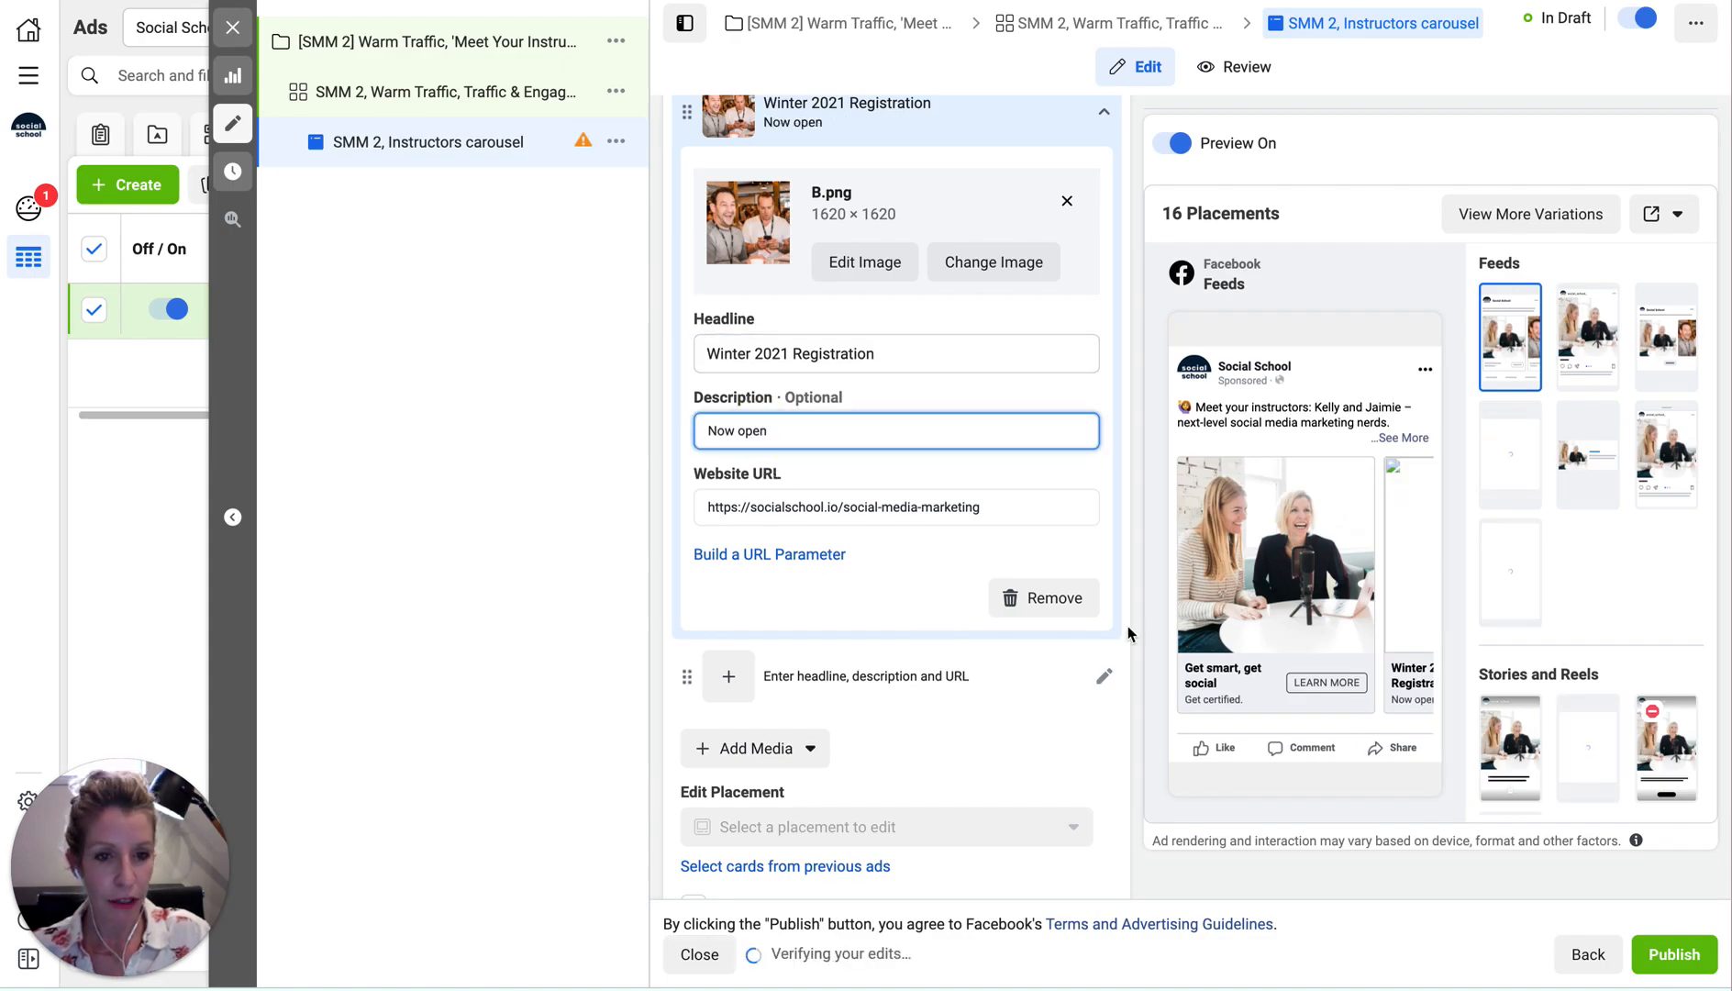
click(838, 599)
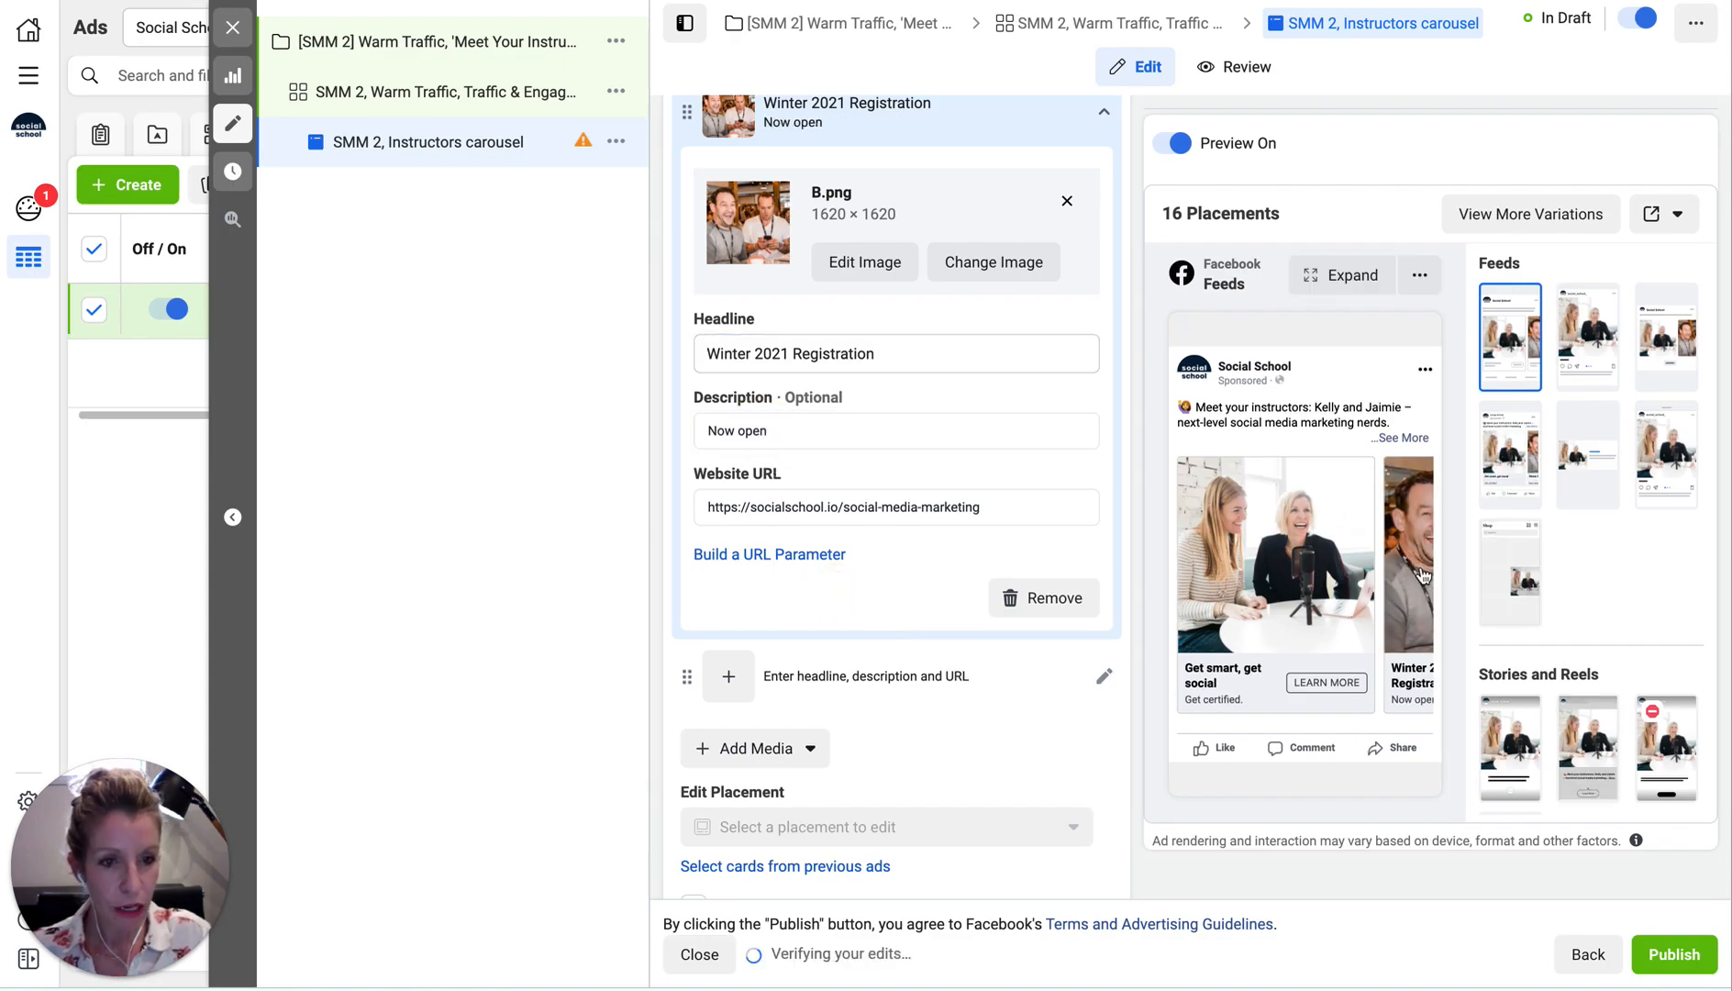
drag(1410, 553, 1339, 553)
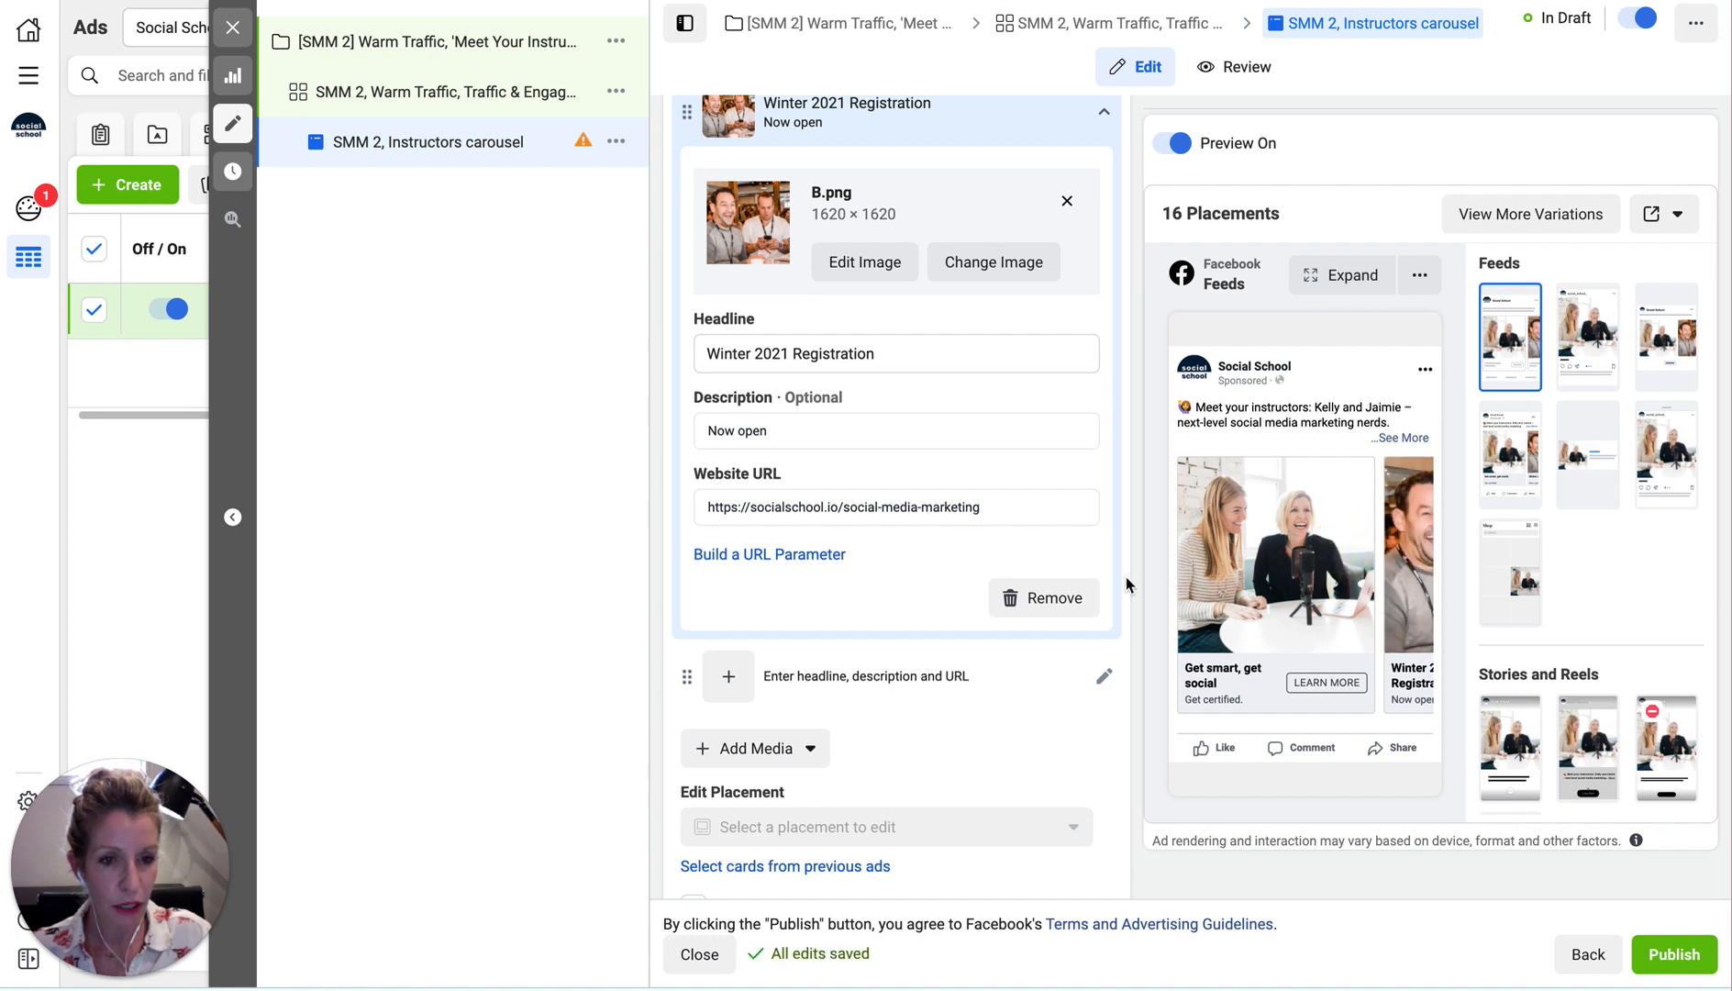
Expand the third carousel card, upload C.png from the SMM 2 folder and assign it as the card's image.
click(727, 679)
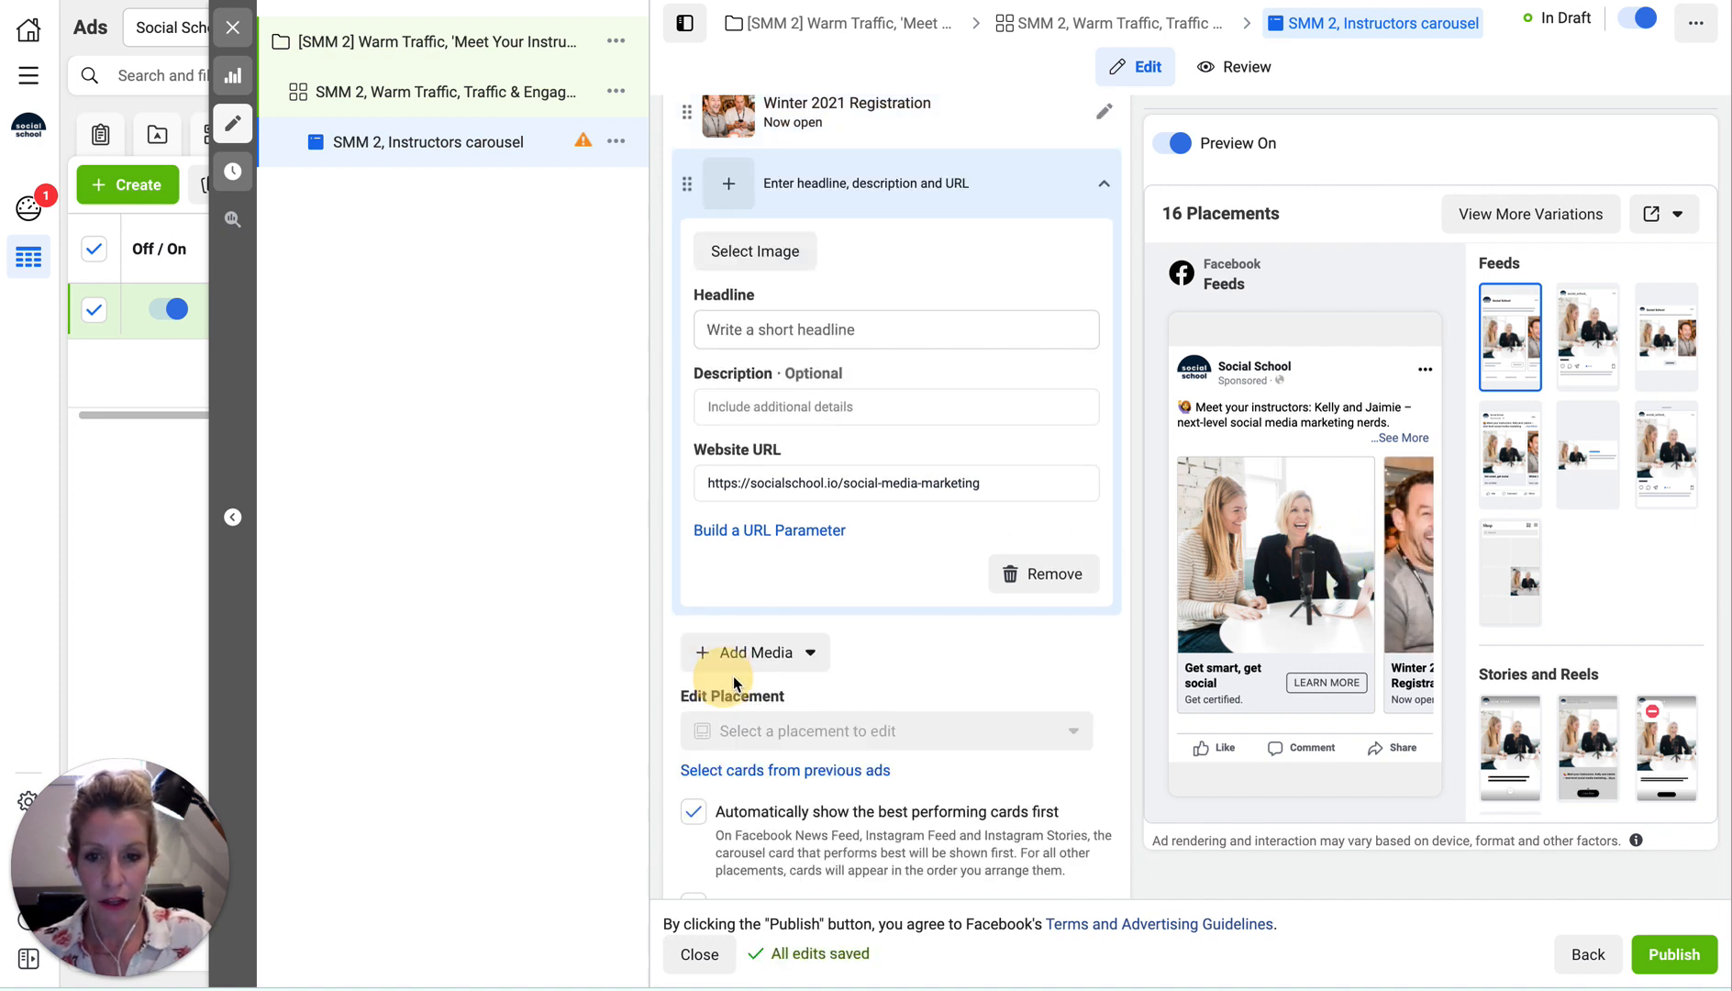
click(732, 266)
click(598, 167)
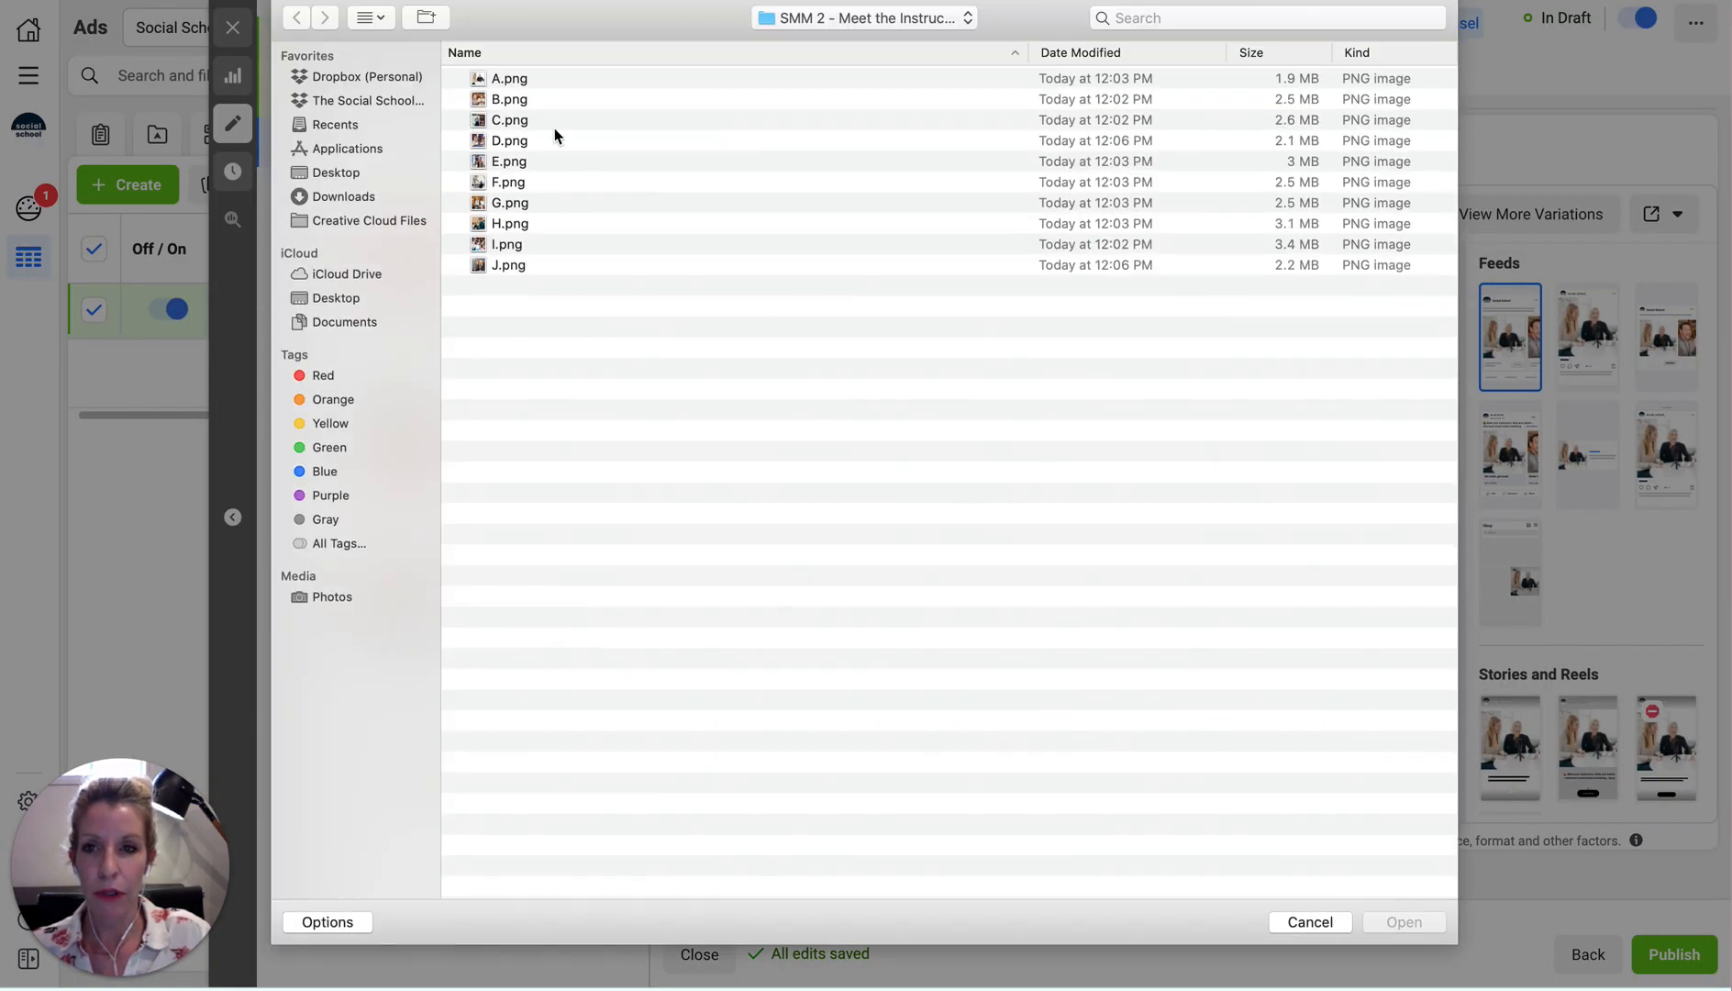
click(524, 120)
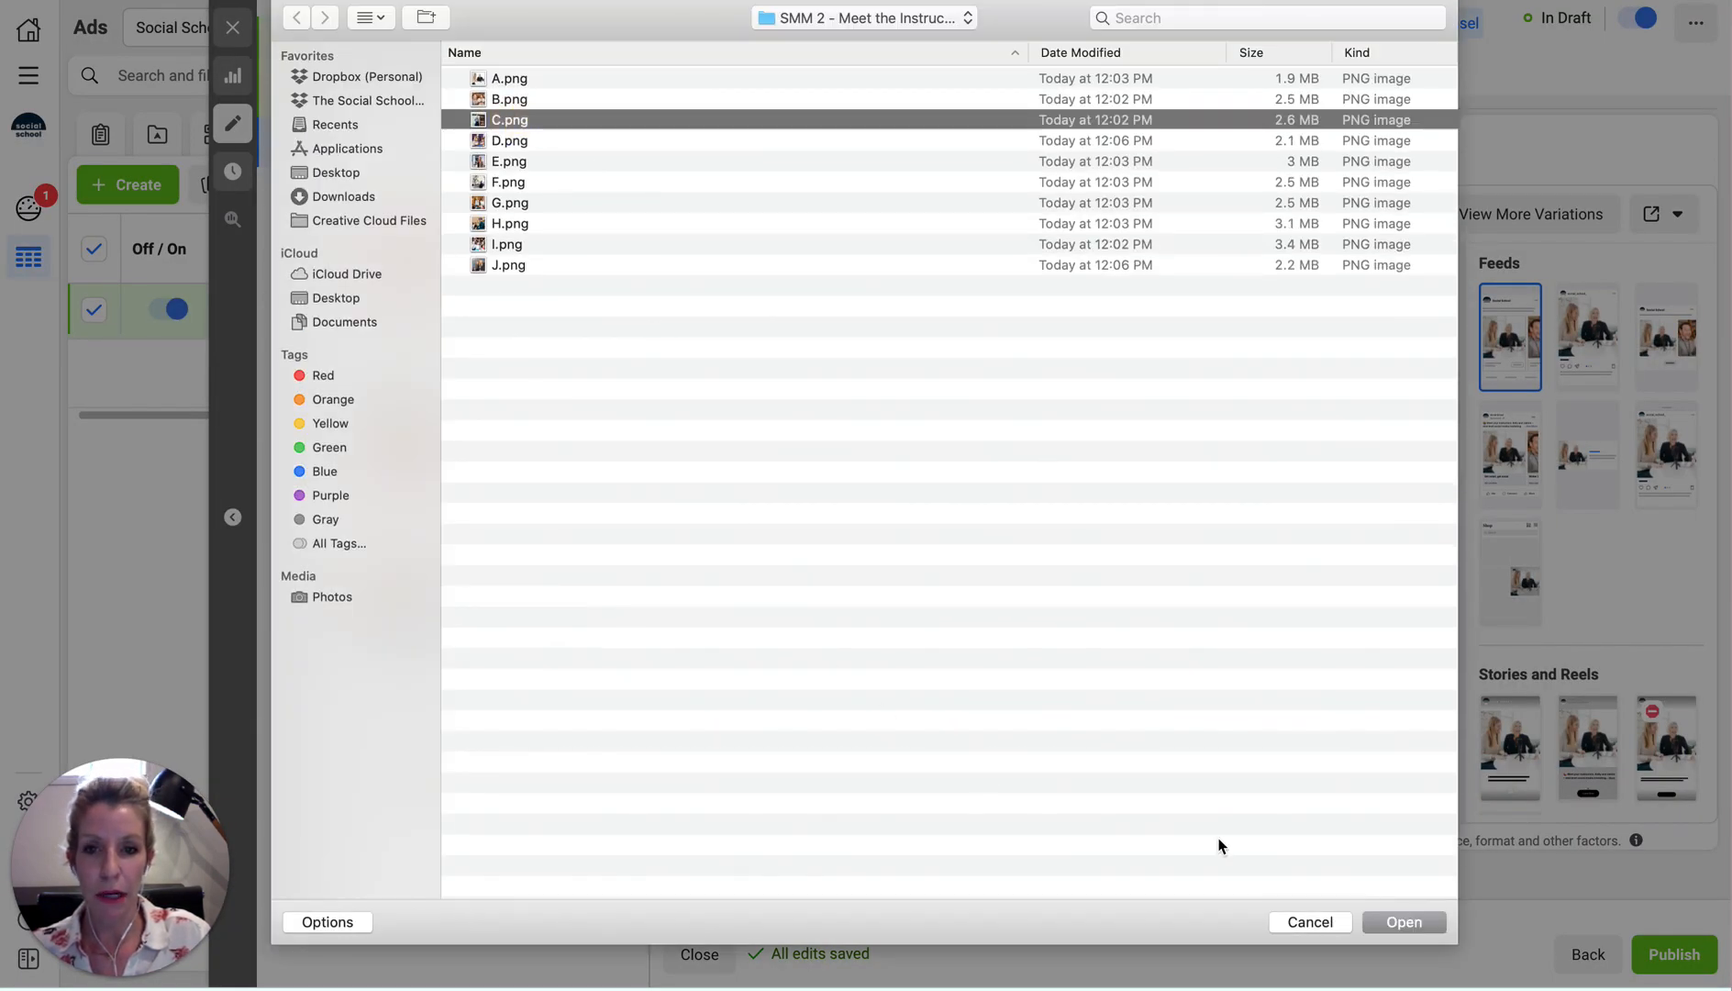
click(1377, 926)
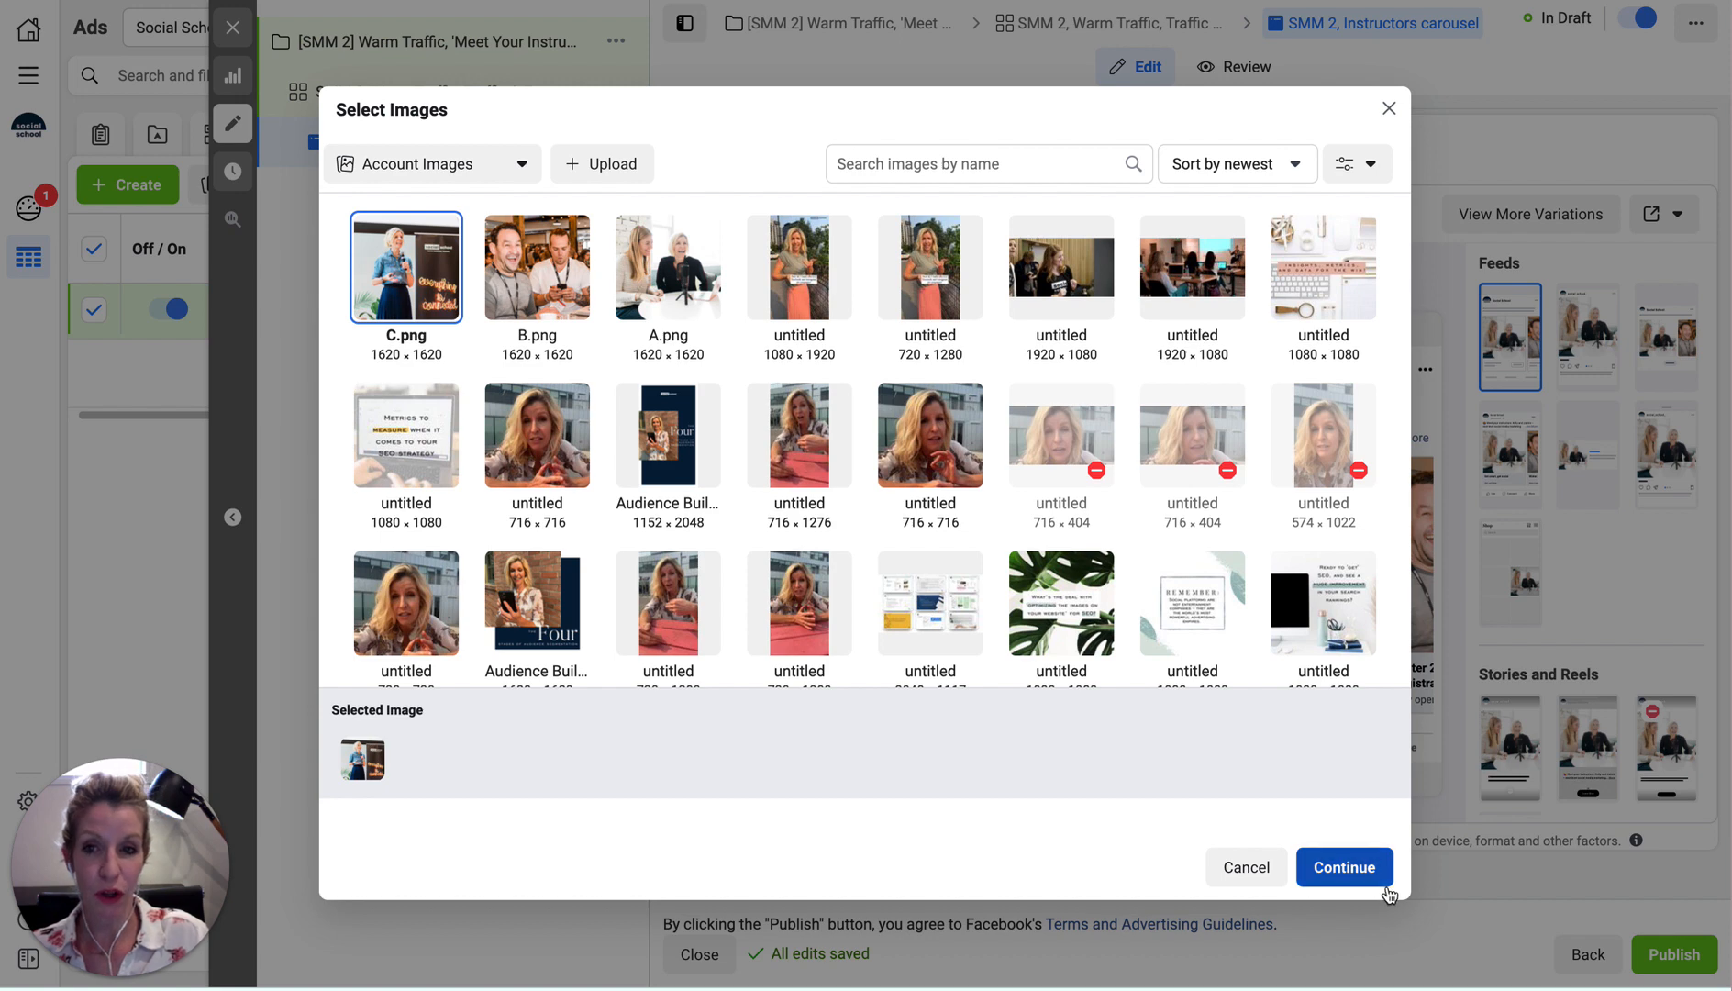
click(1344, 869)
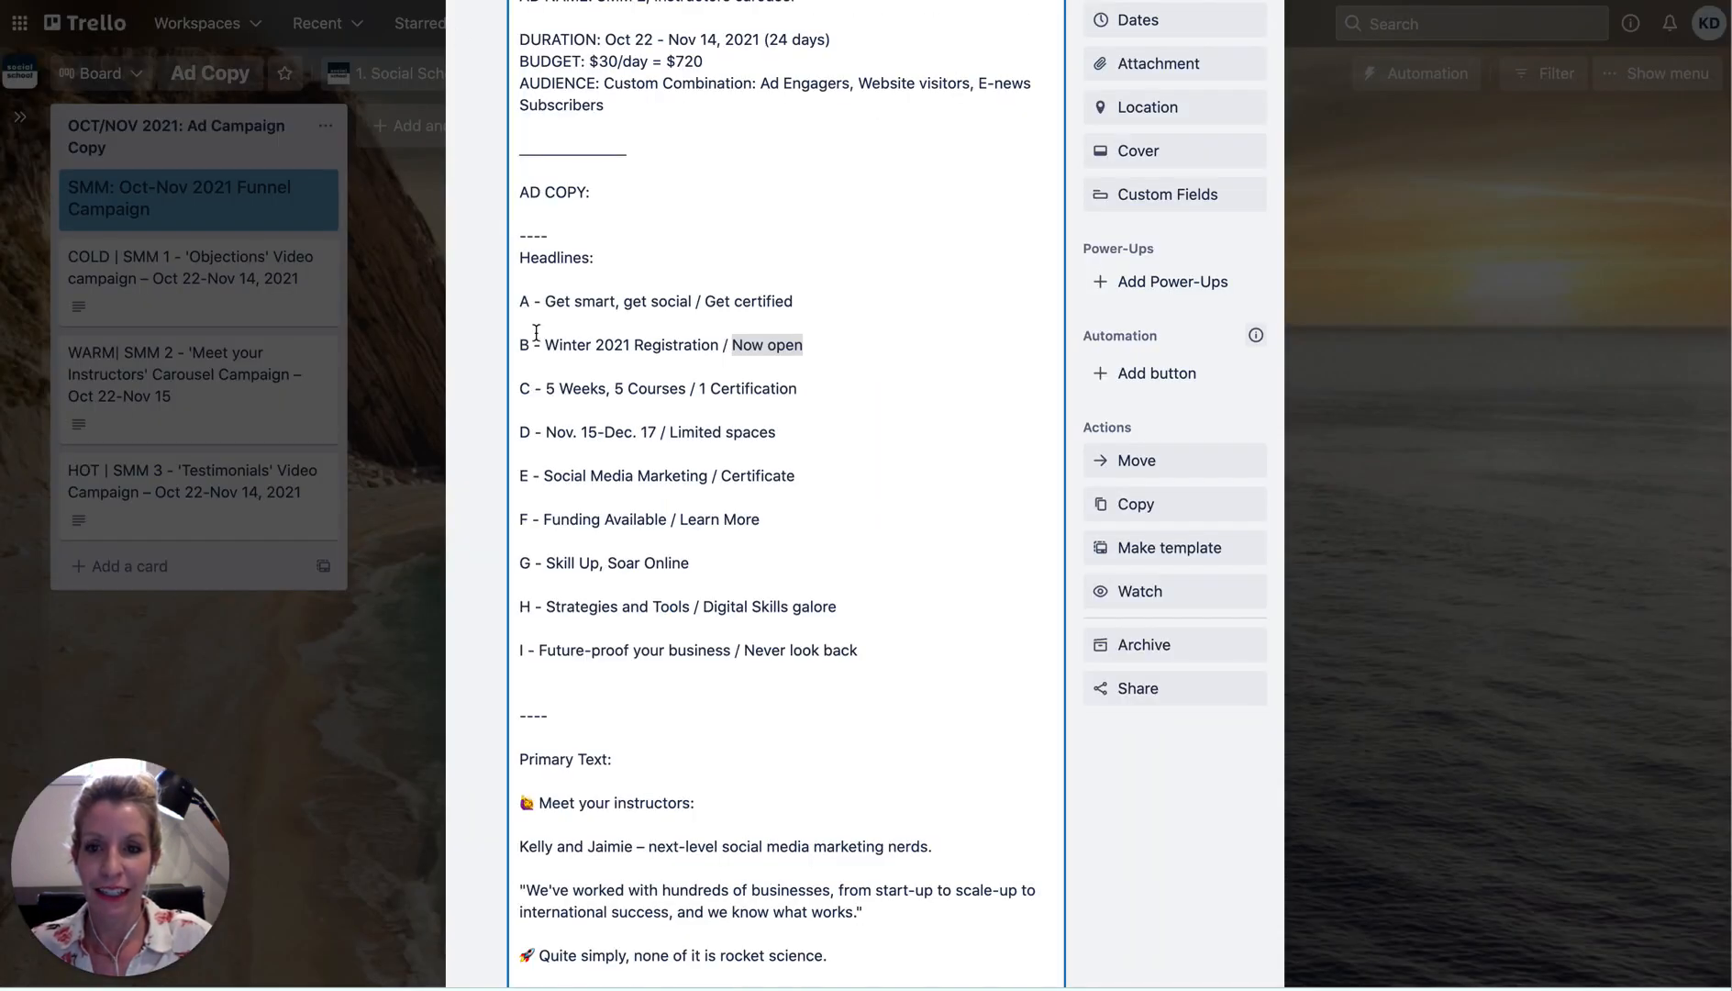
Copy "5 Weeks, 5 Courses" from headline C on the Trello card and set it as the third carousel card's headline.
drag(548, 387, 685, 386)
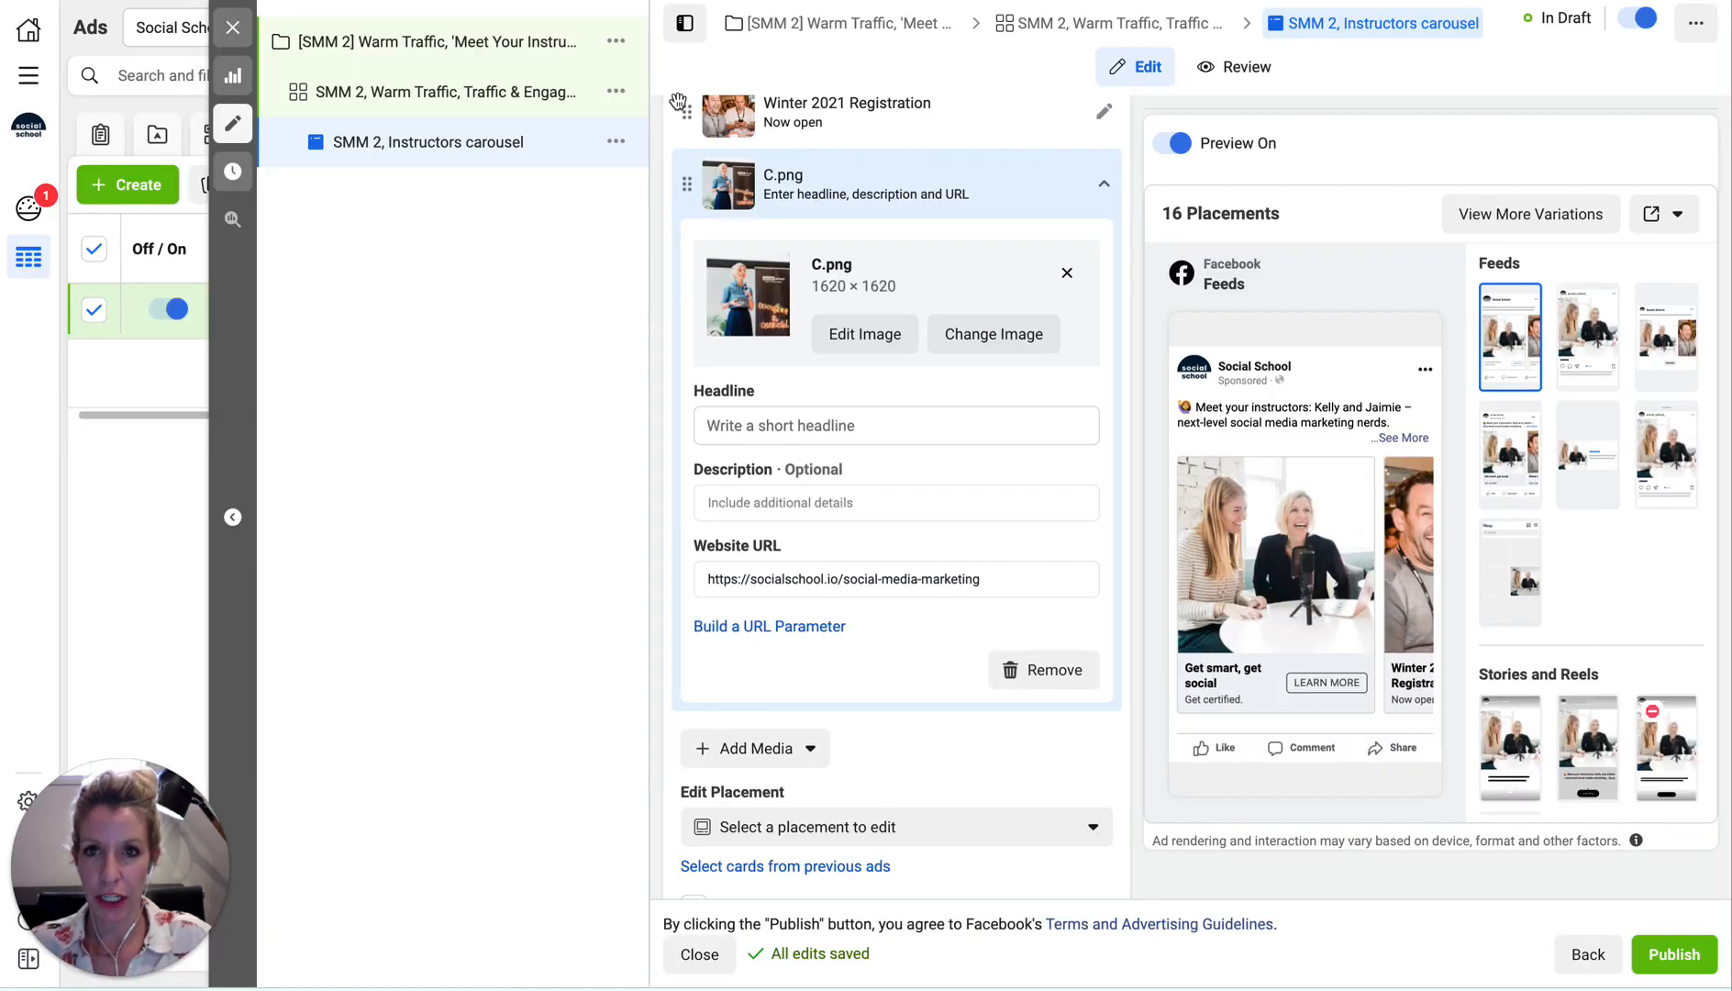
click(734, 424)
key(ctrl+v)
Set the third carousel card's description to "1 Certification", correcting any spelling mistakes.
click(732, 501)
text(1)
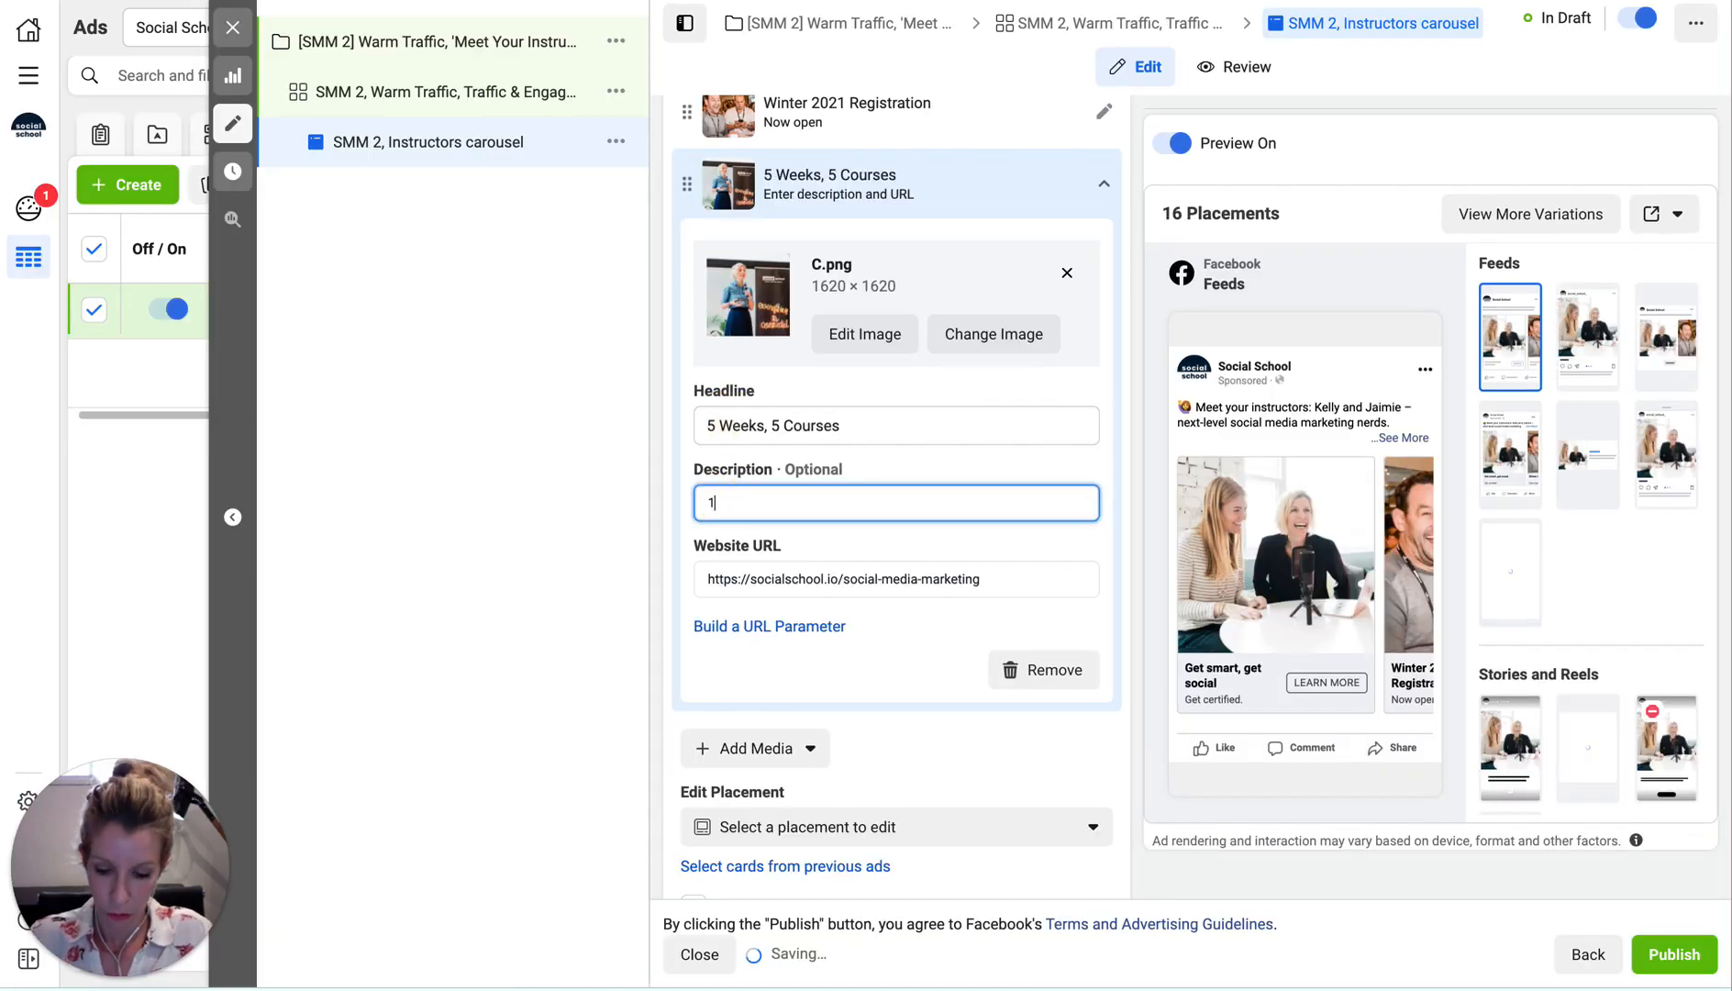
text( Certitfcastion)
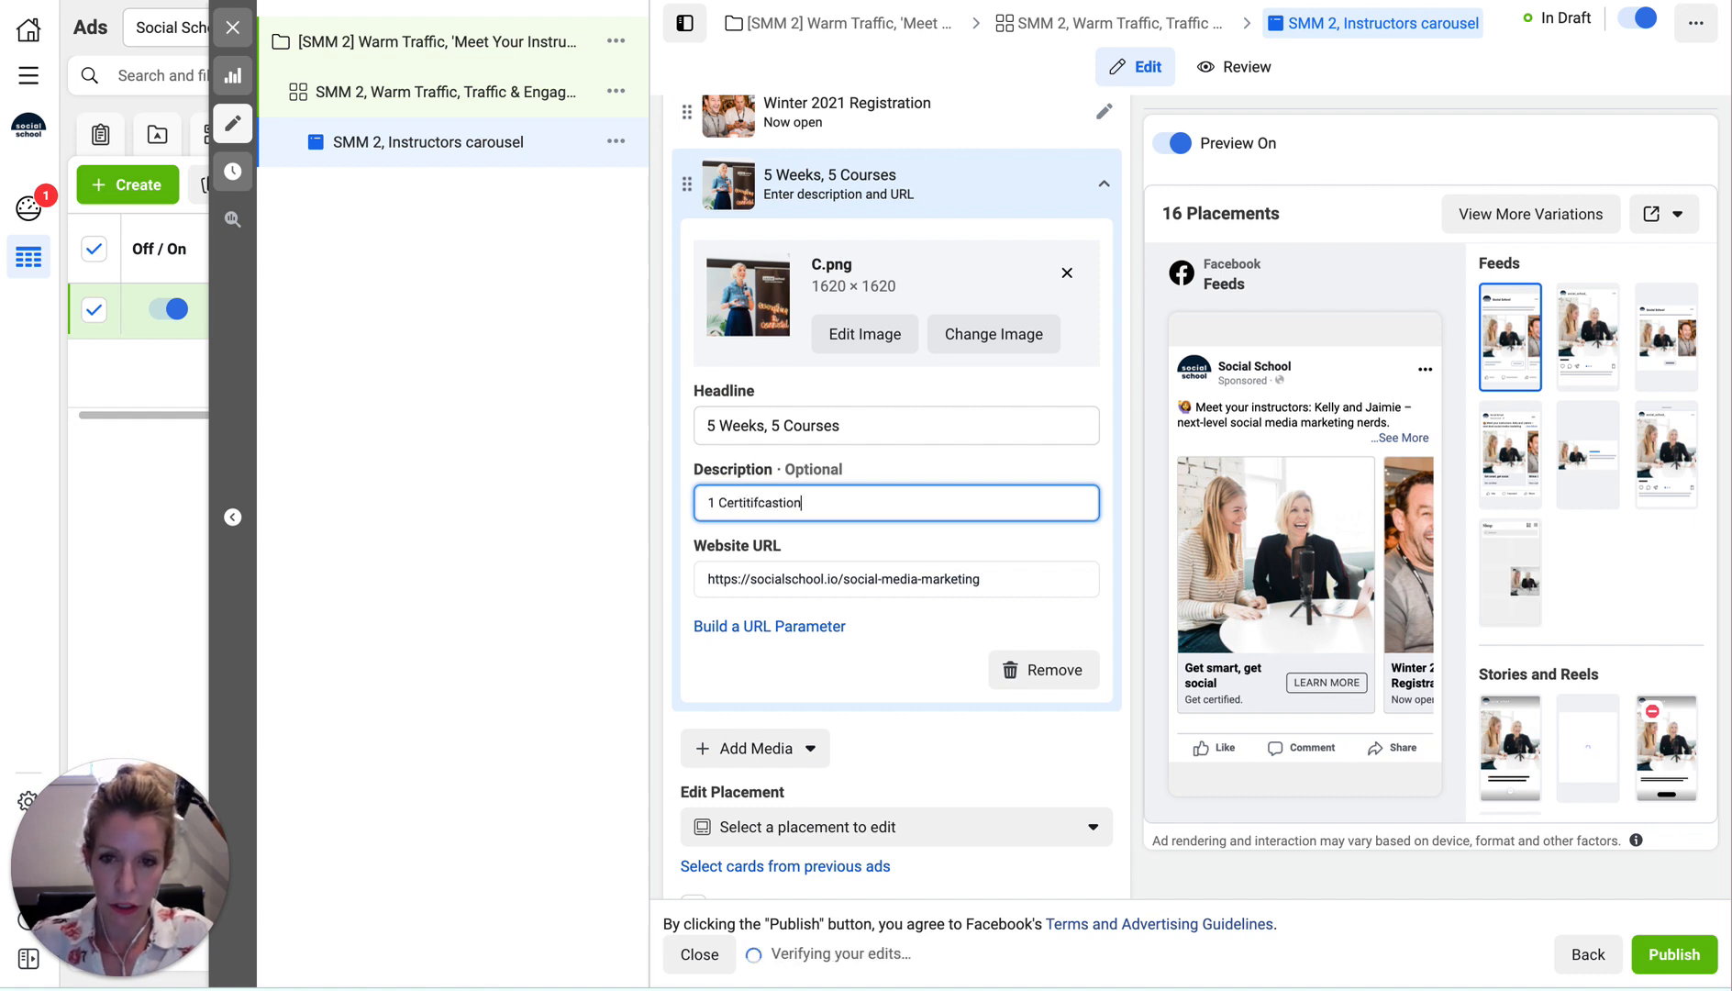
click(778, 503)
key(BackSpace)
click(750, 502)
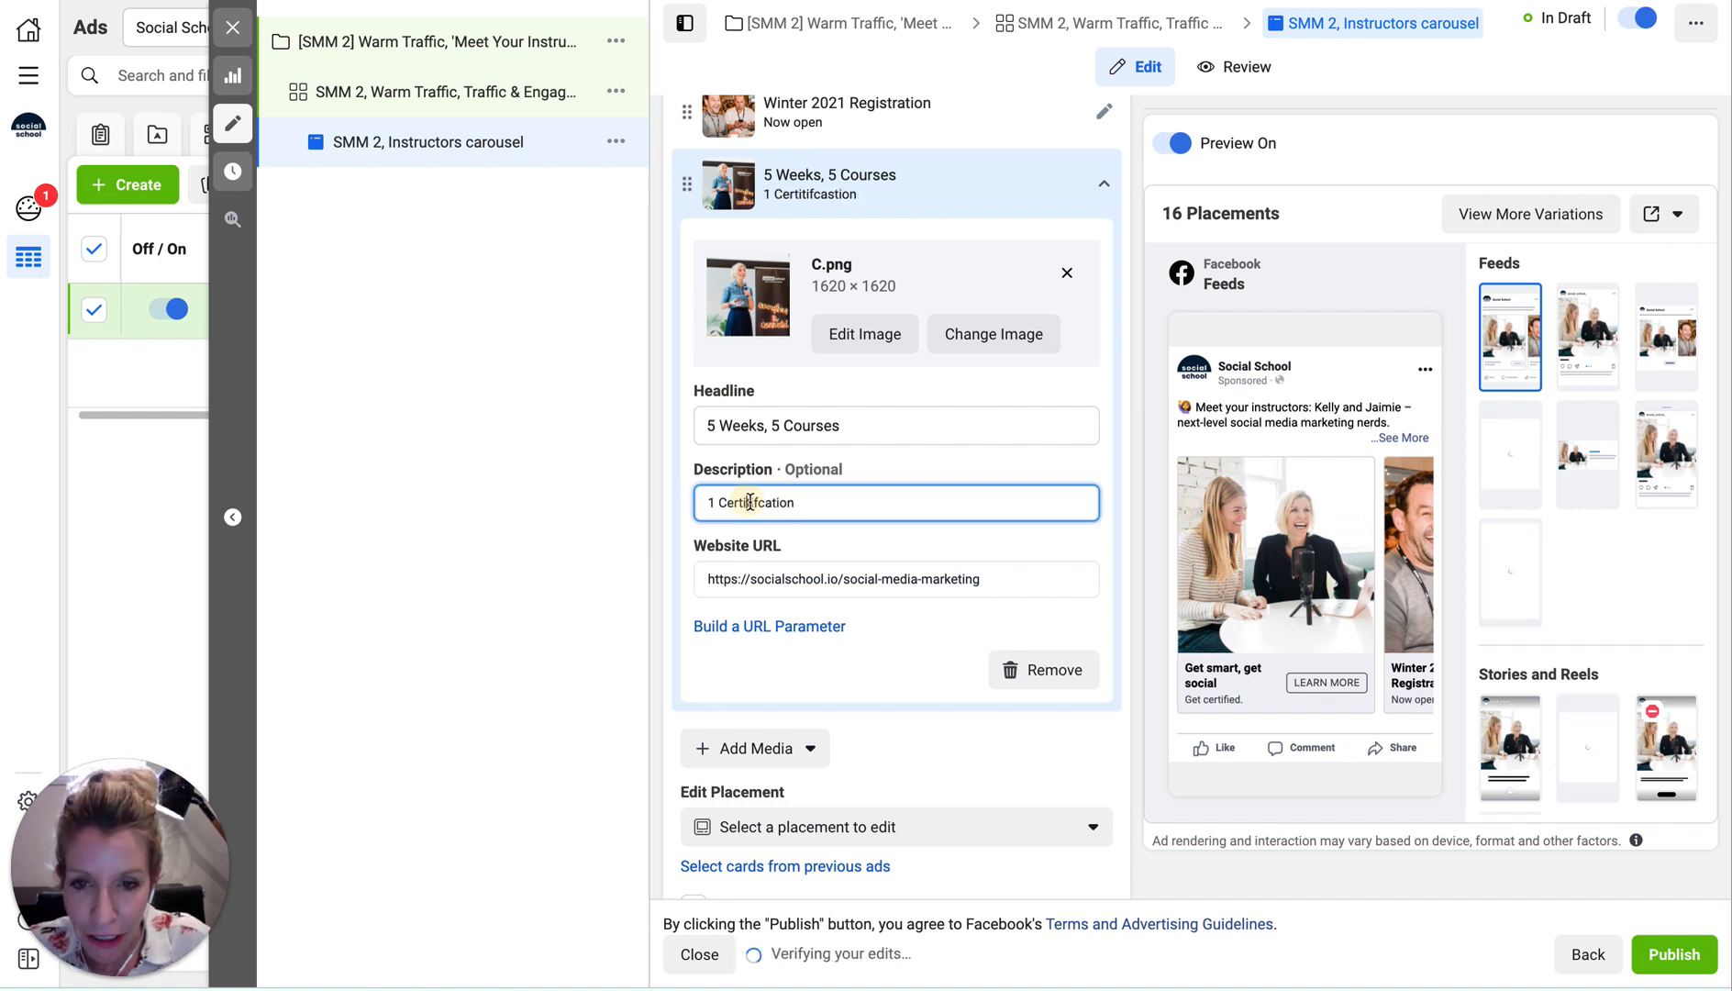
key(BackSpace)
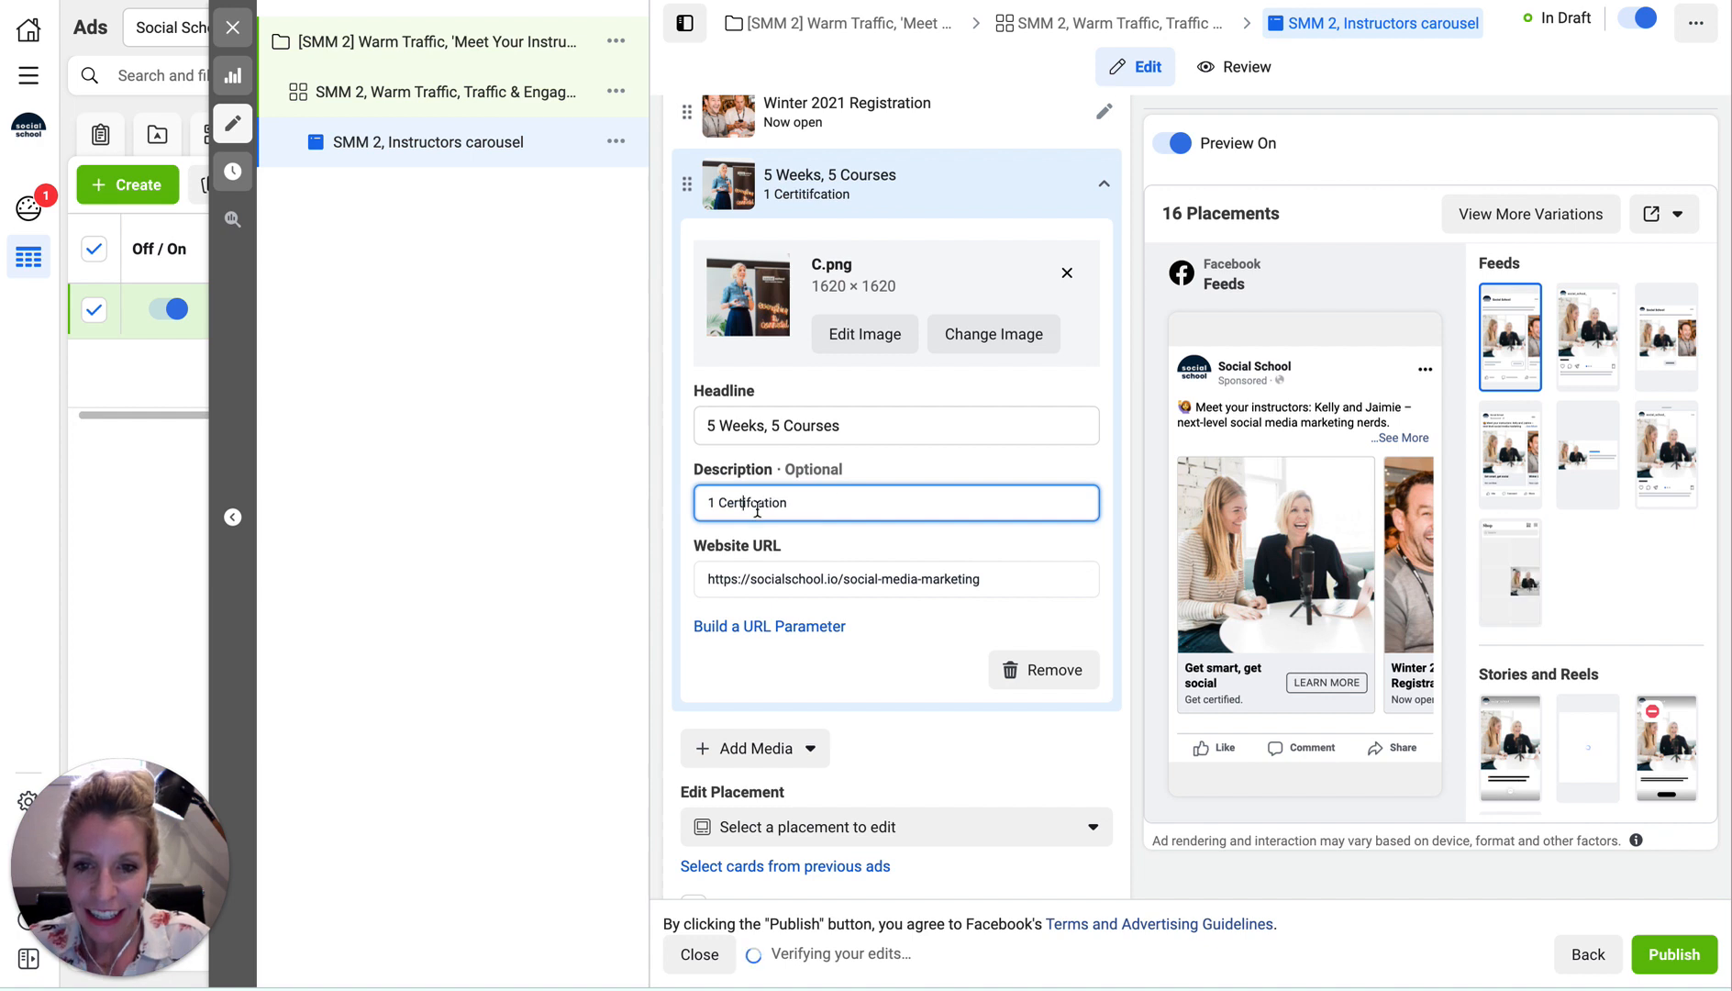
click(753, 503)
text(o)
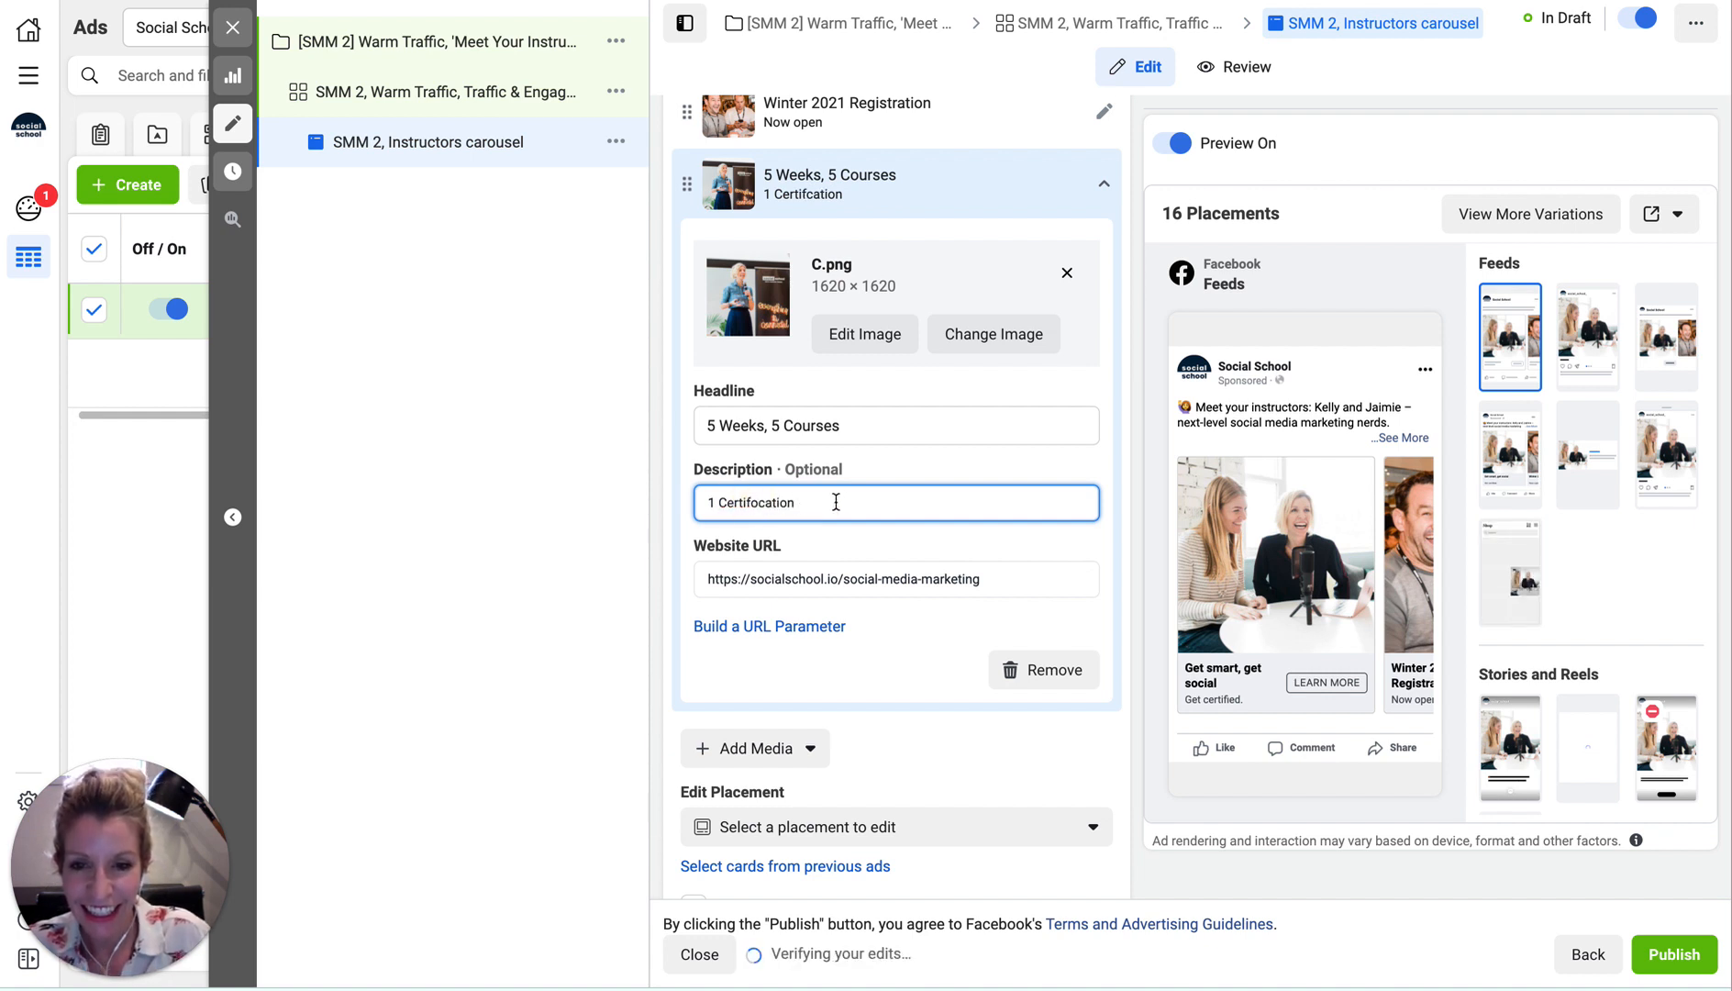
key(BackSpace)
text(i)
click(905, 503)
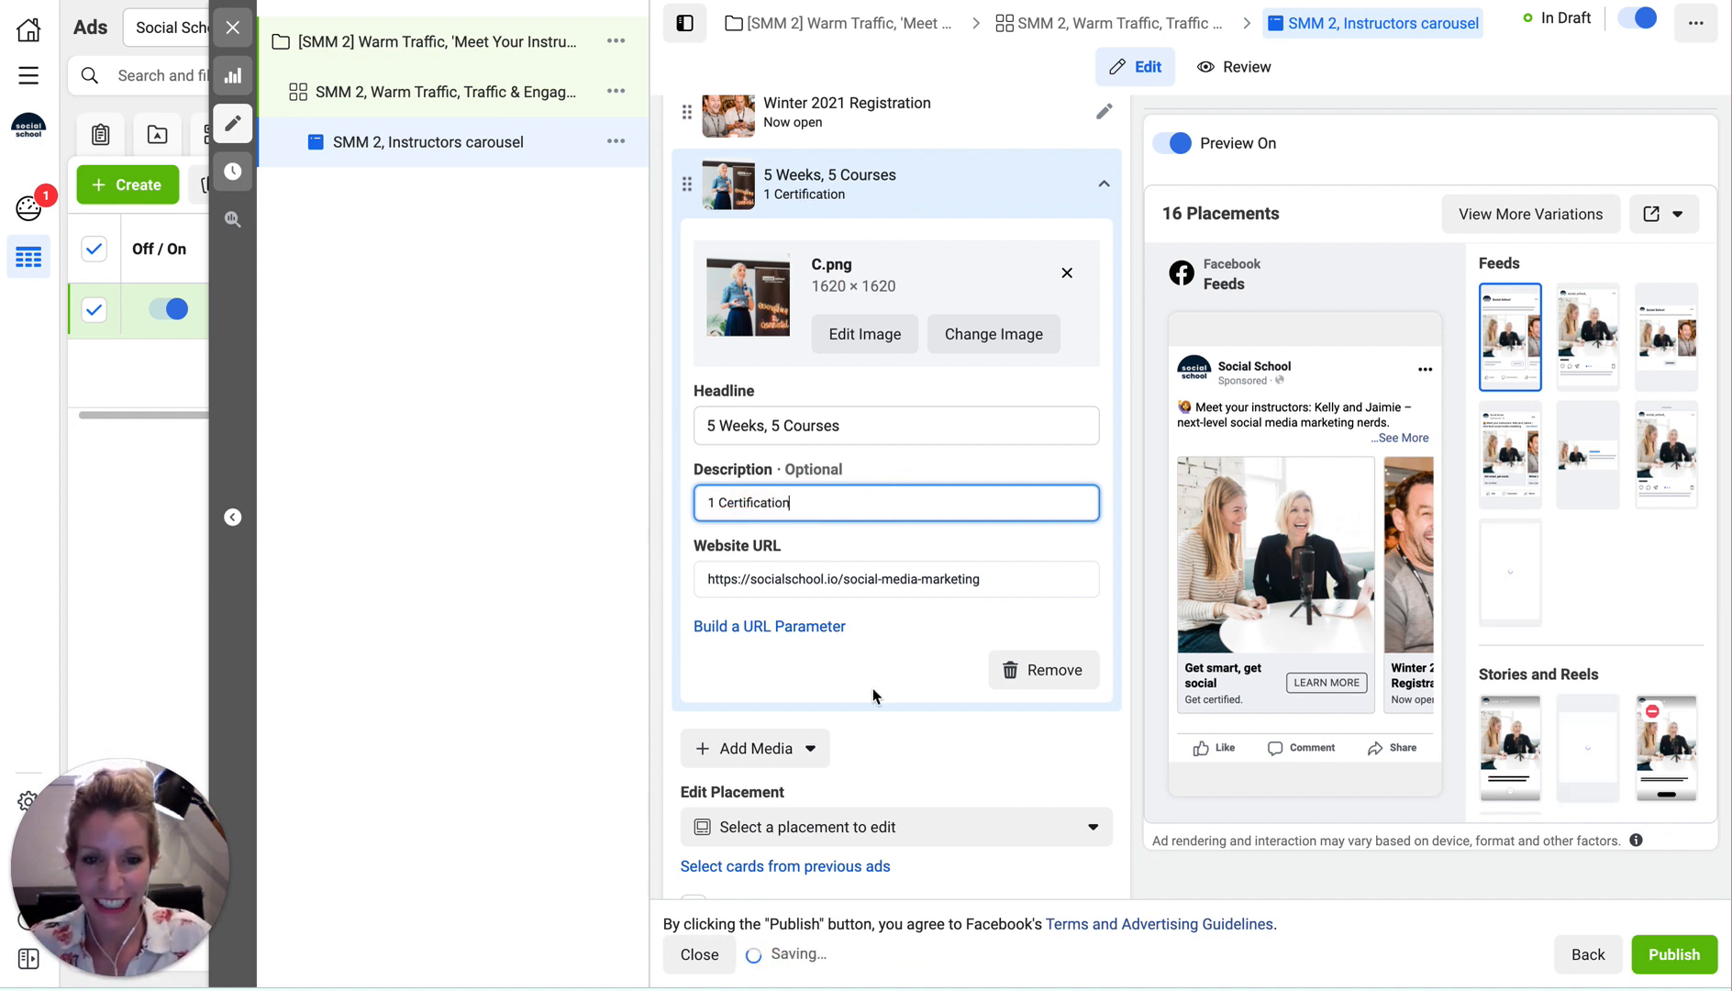
click(914, 674)
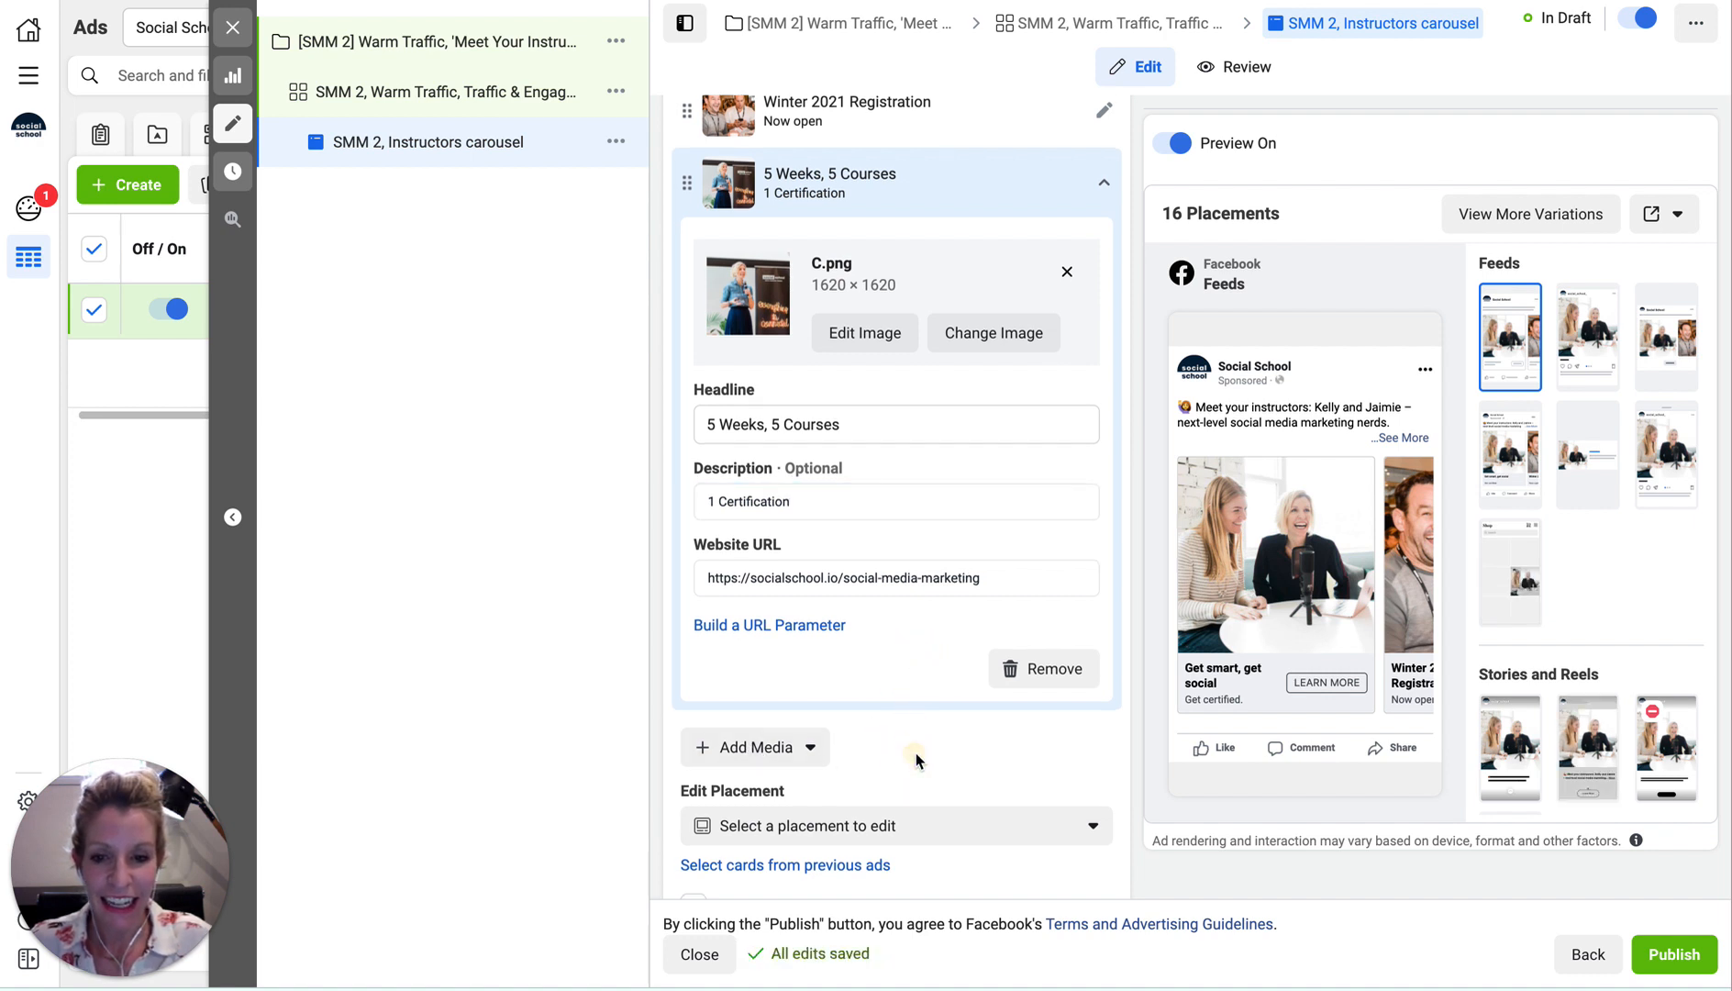
scroll(916, 754, down, 1)
scroll(915, 756, up, 2)
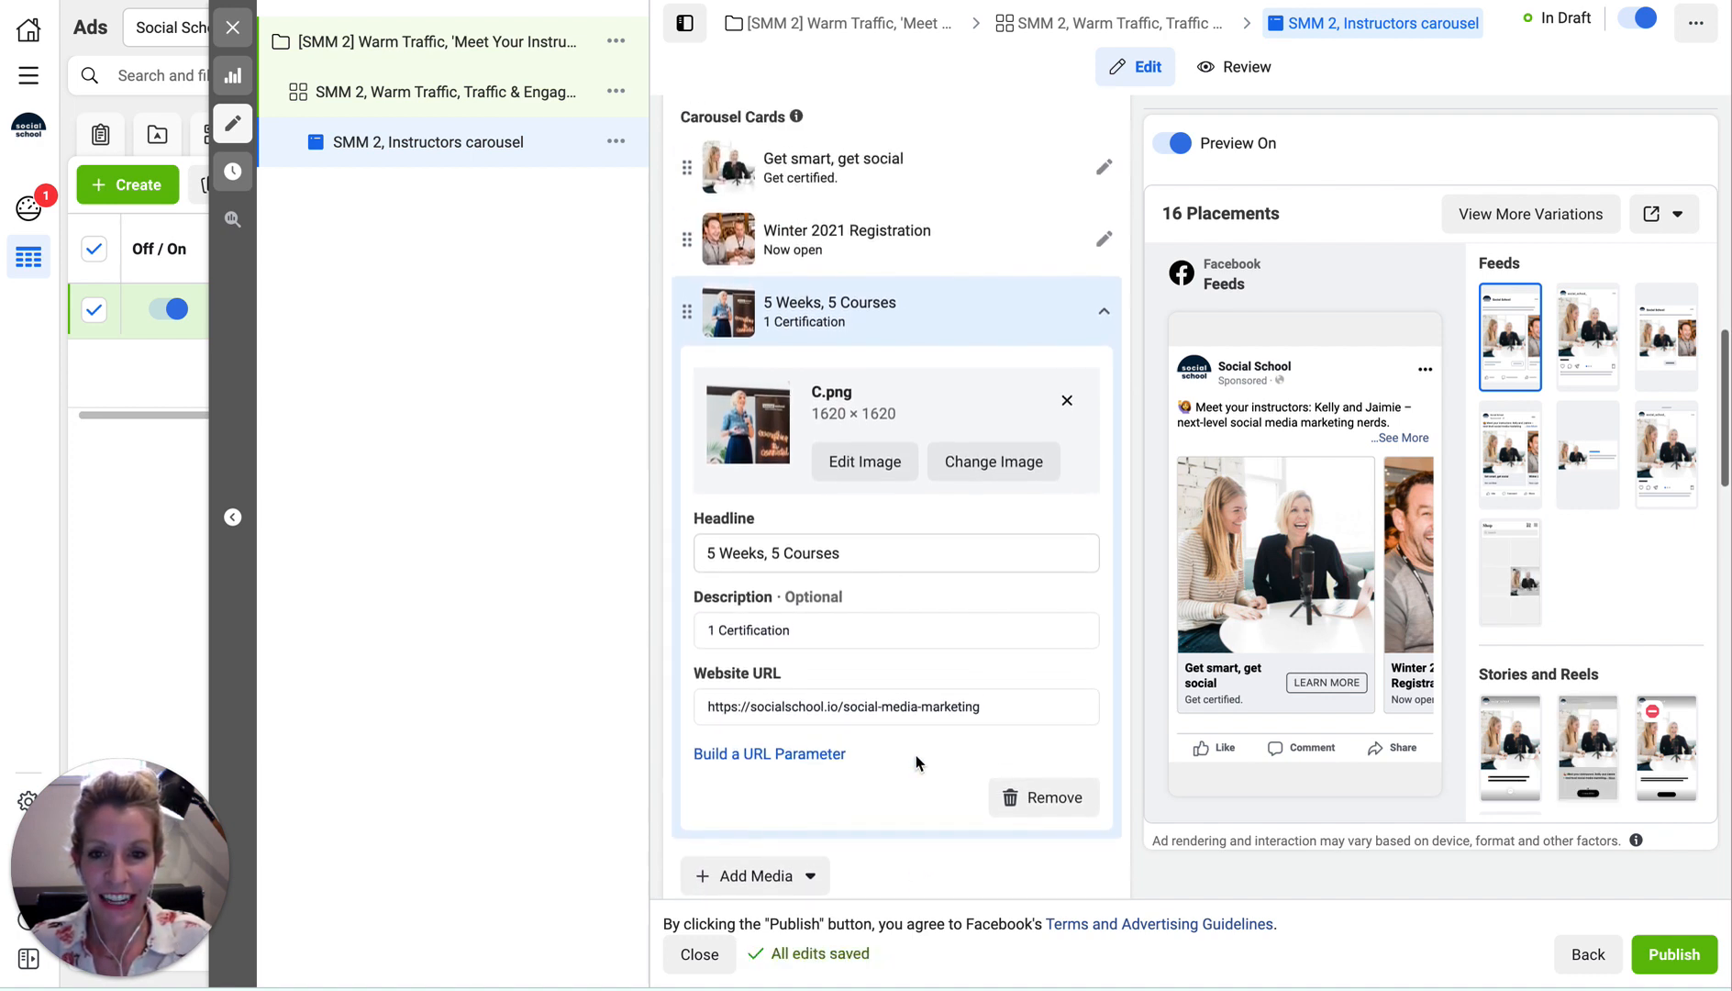
scroll(916, 761, down, 2)
click(754, 729)
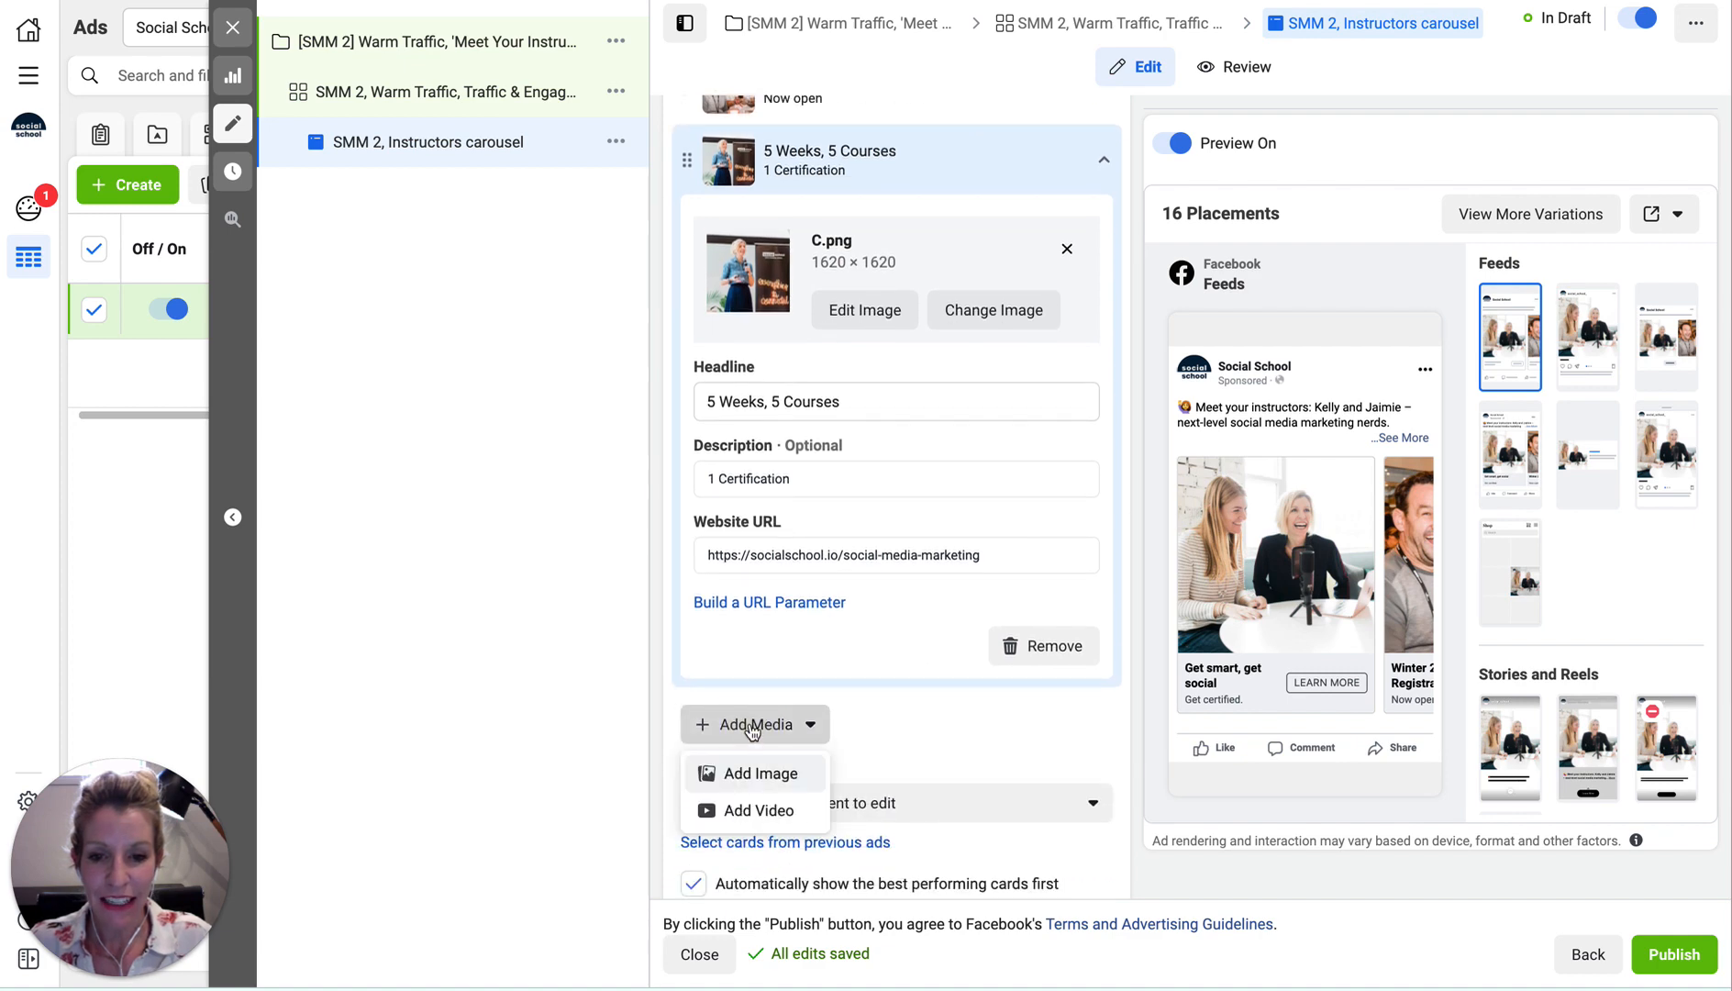
click(916, 733)
Move the "5 Weeks, 5 Courses" card to the first carousel position and return it to third place.
scroll(922, 739, up, 6)
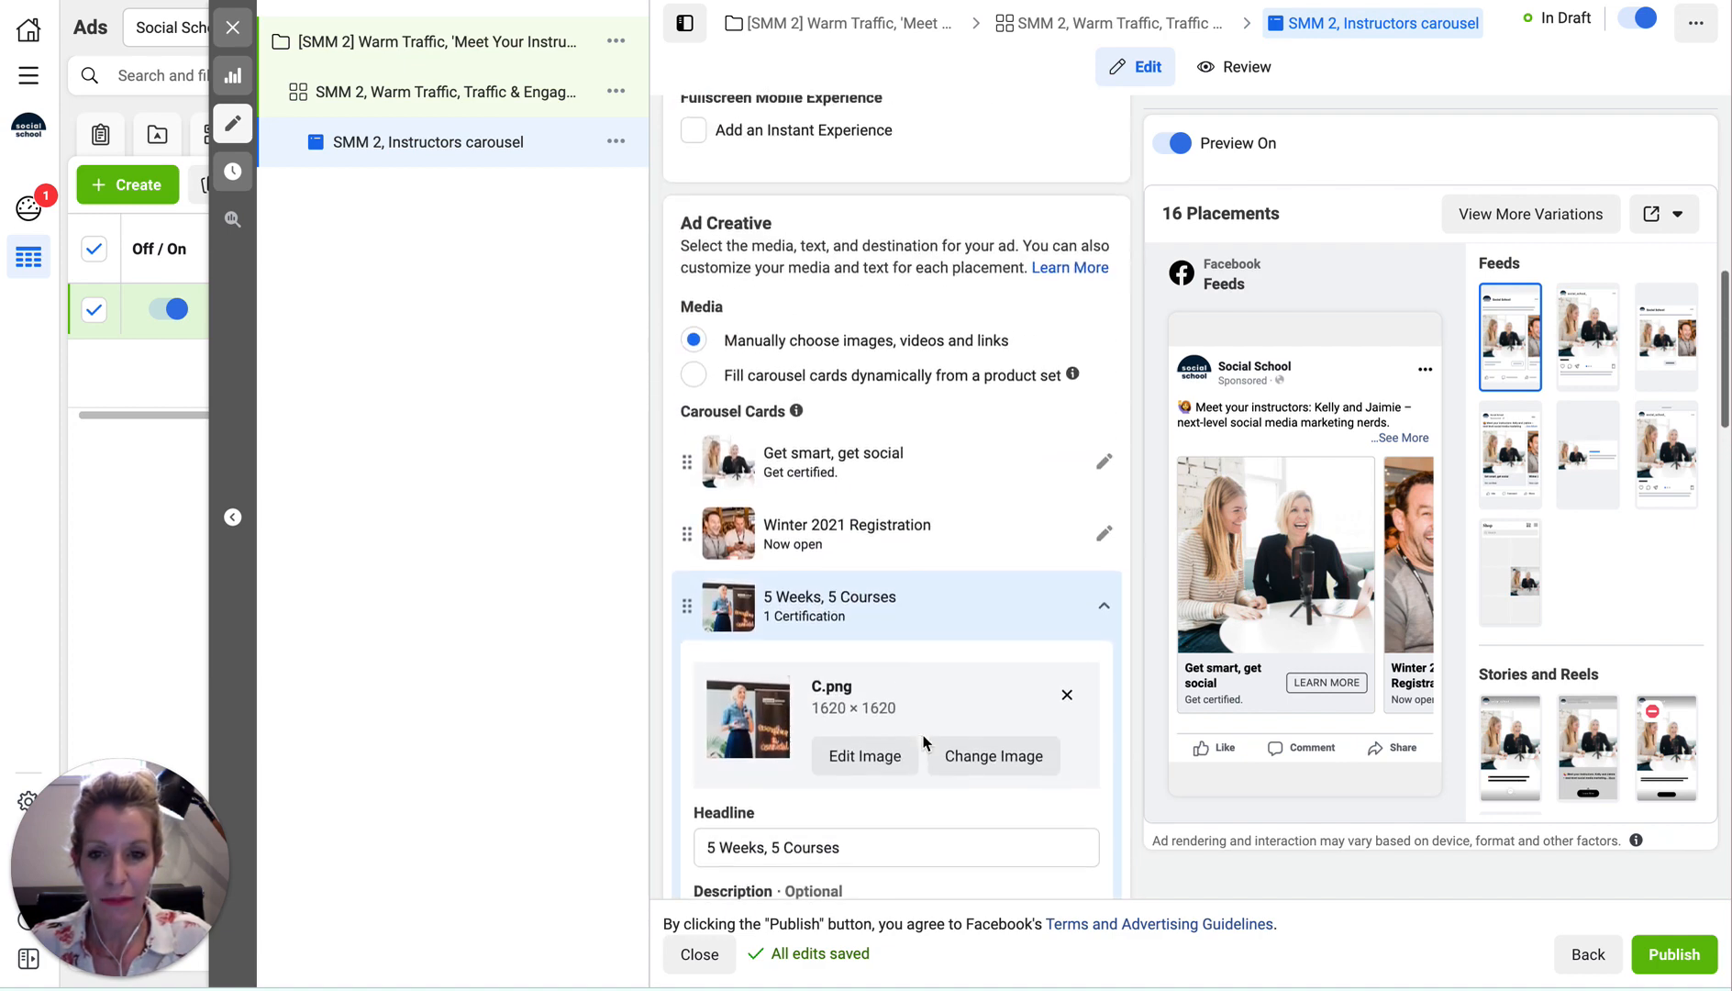
drag(686, 610, 688, 456)
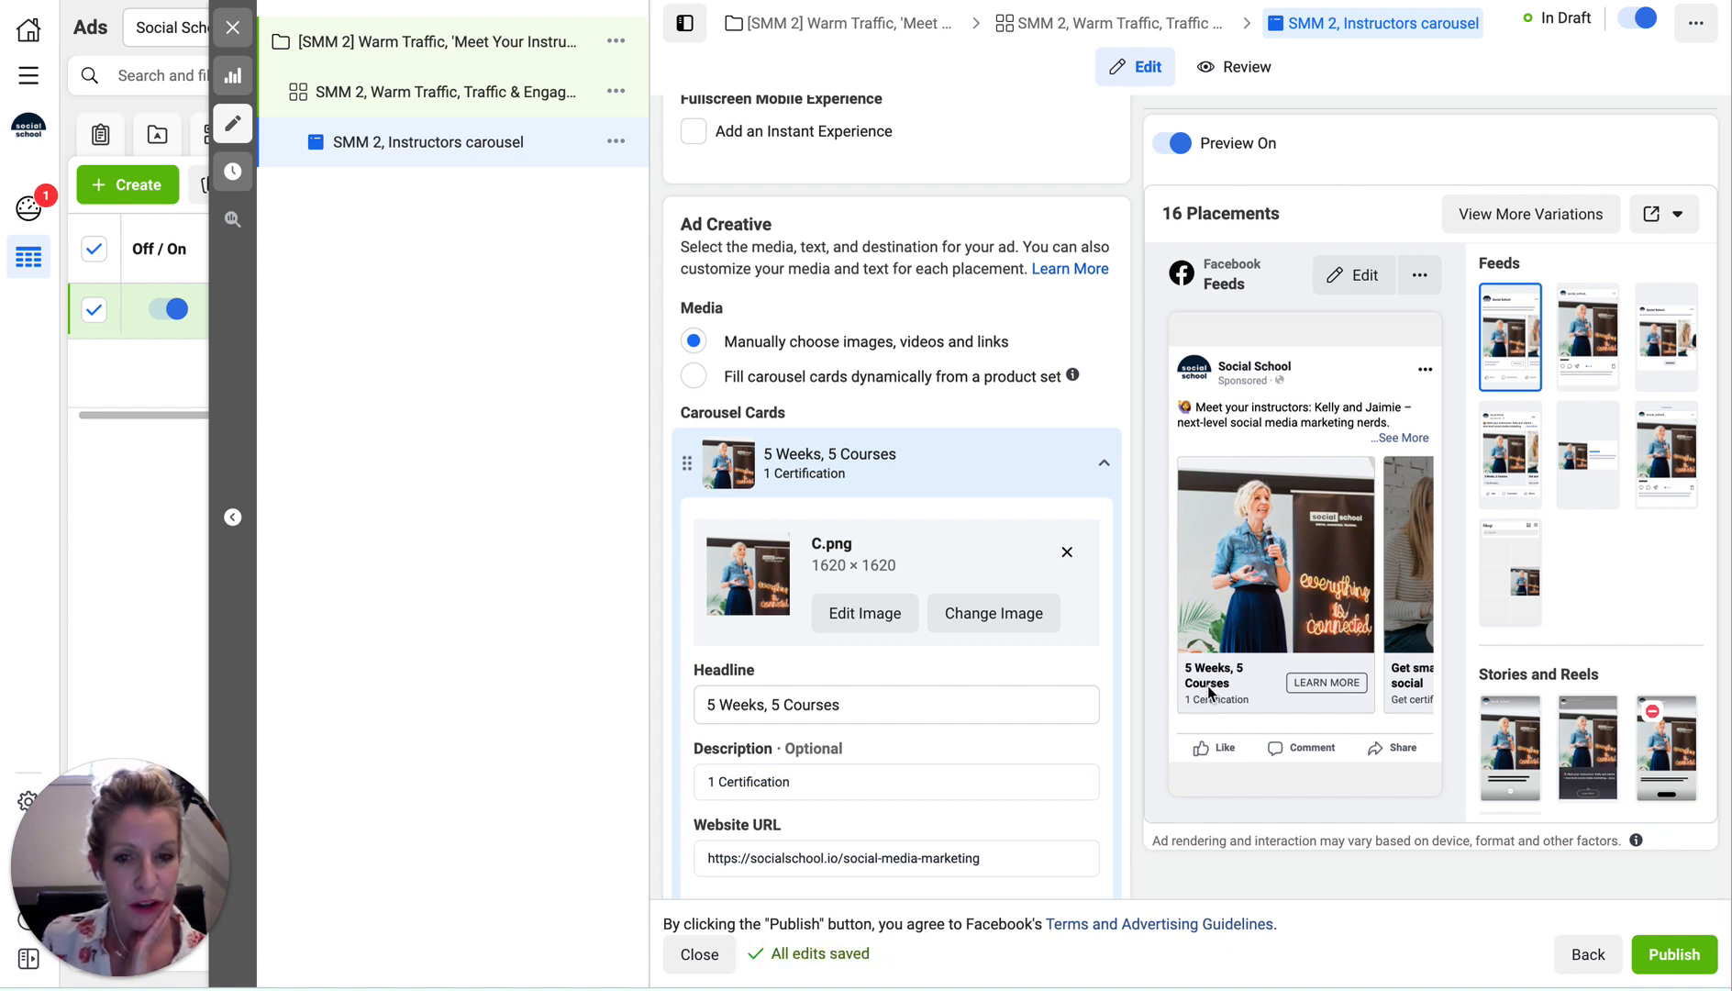
scroll(824, 607, down, 3)
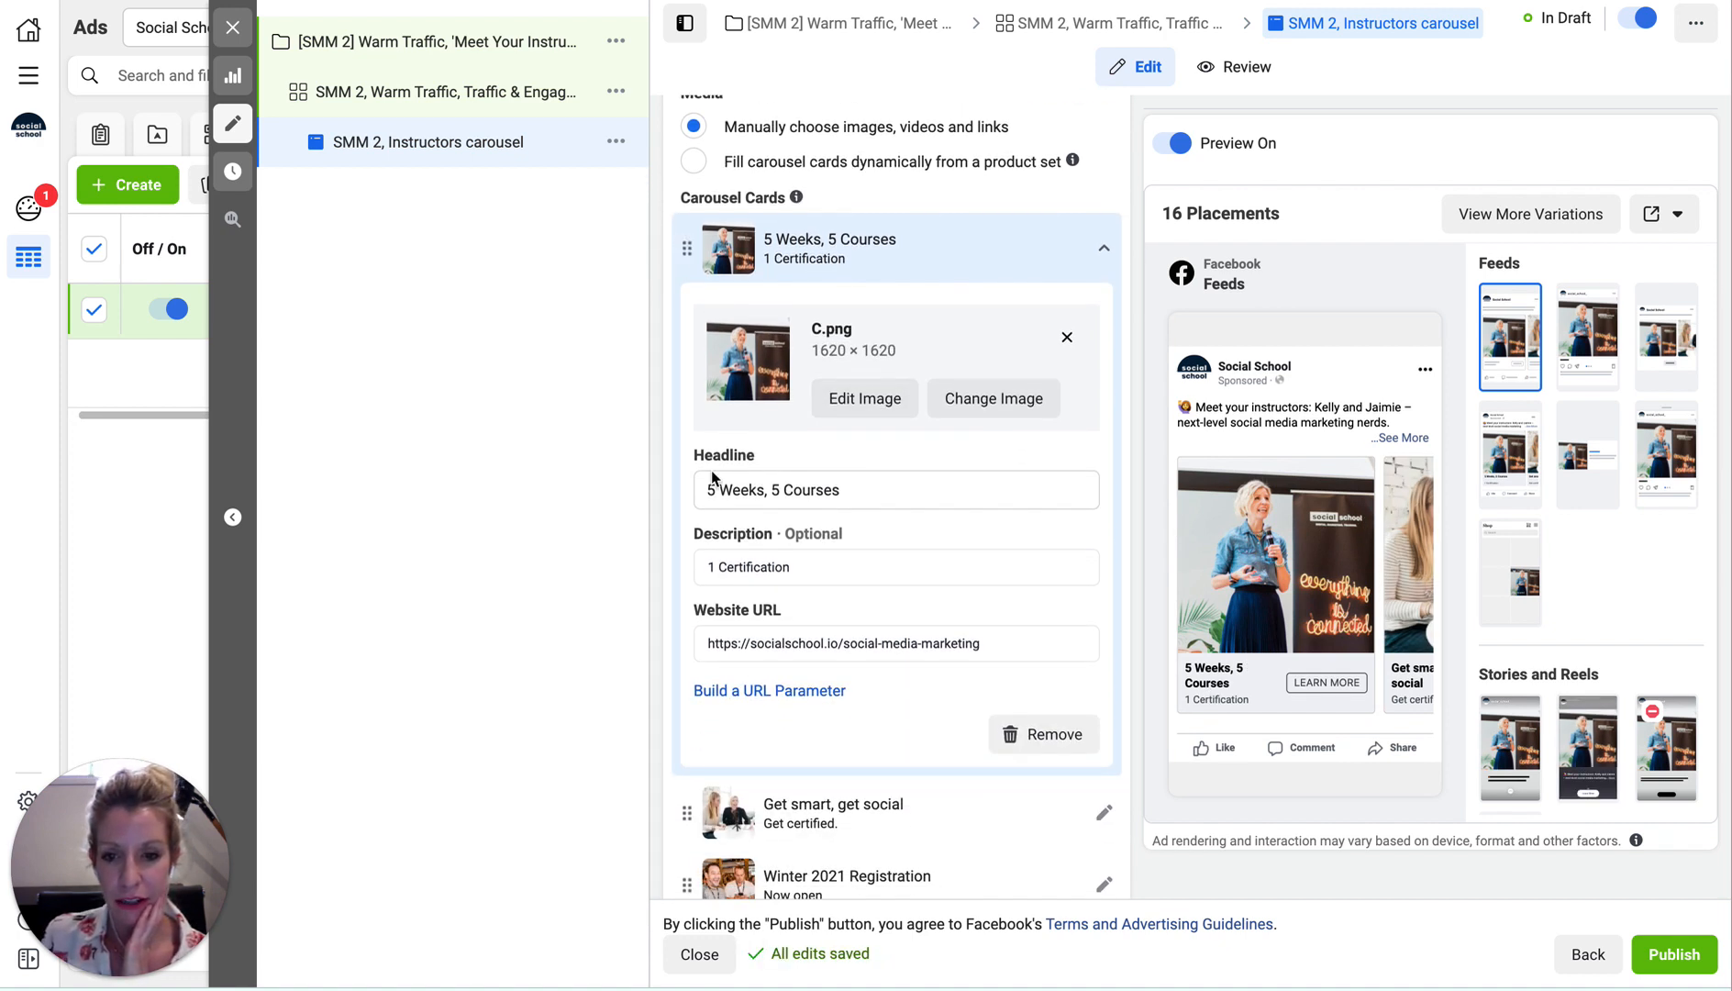
scroll(710, 470, down, 1)
drag(683, 187, 684, 323)
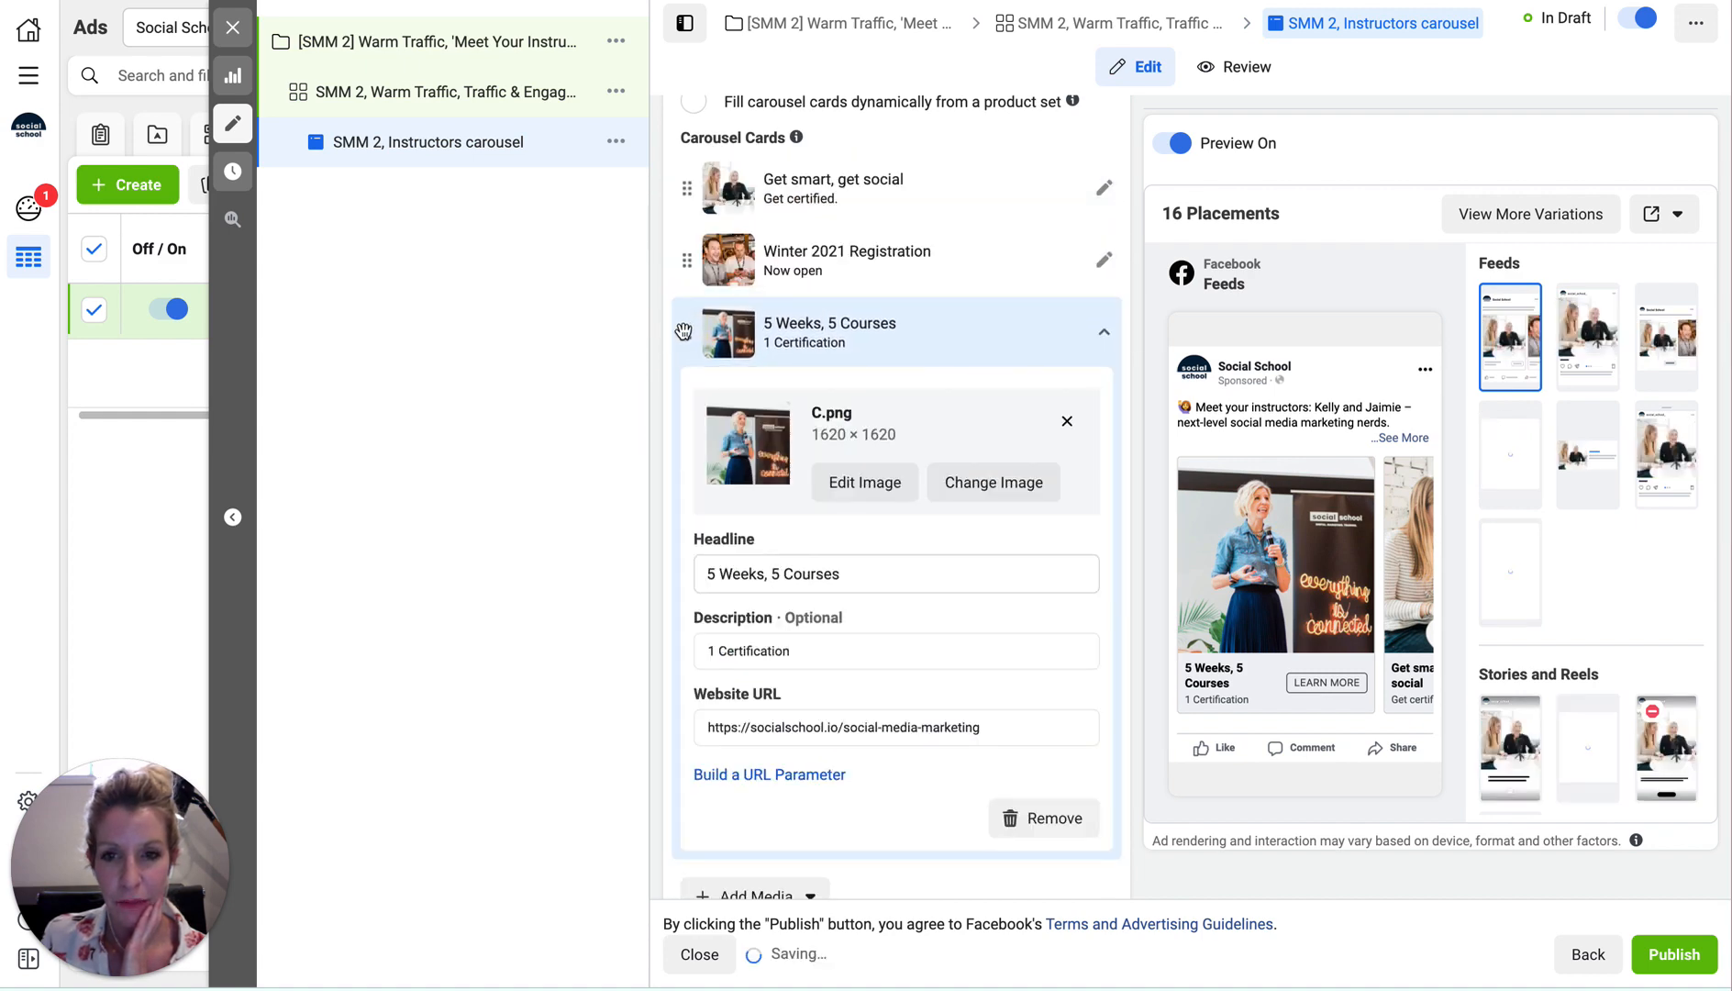
Add a fourth image card to the carousel and expand it for editing.
scroll(759, 683, down, 1)
scroll(758, 684, down, 2)
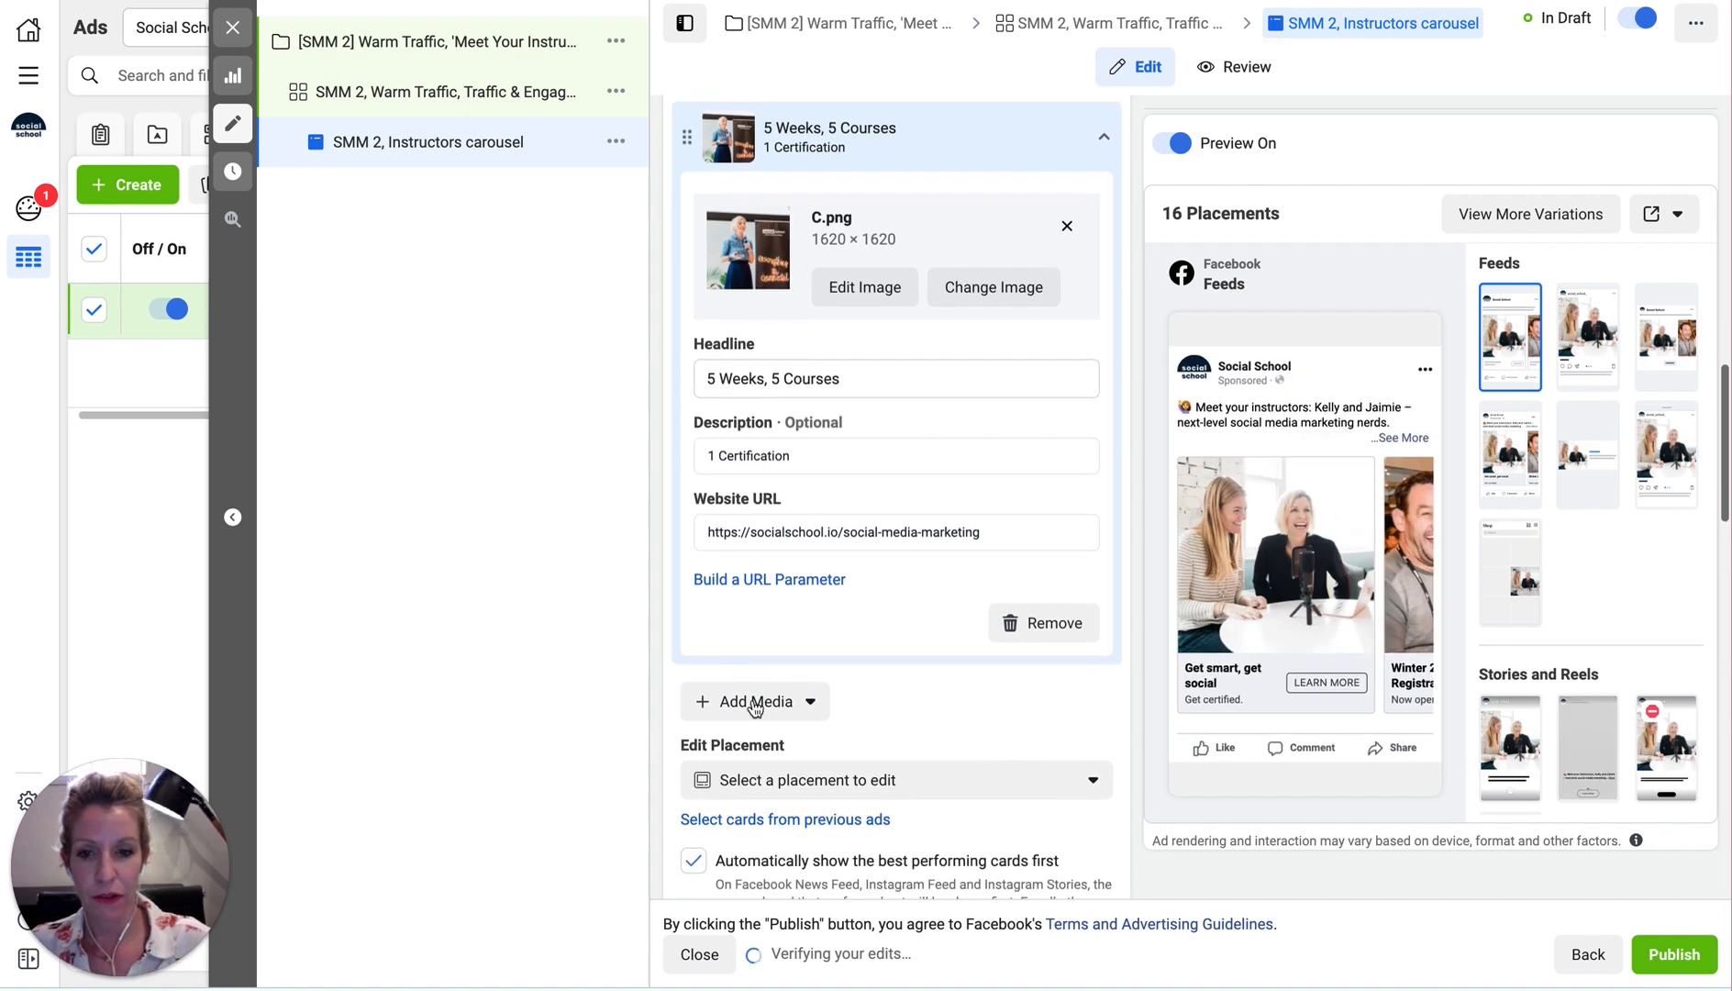
click(754, 702)
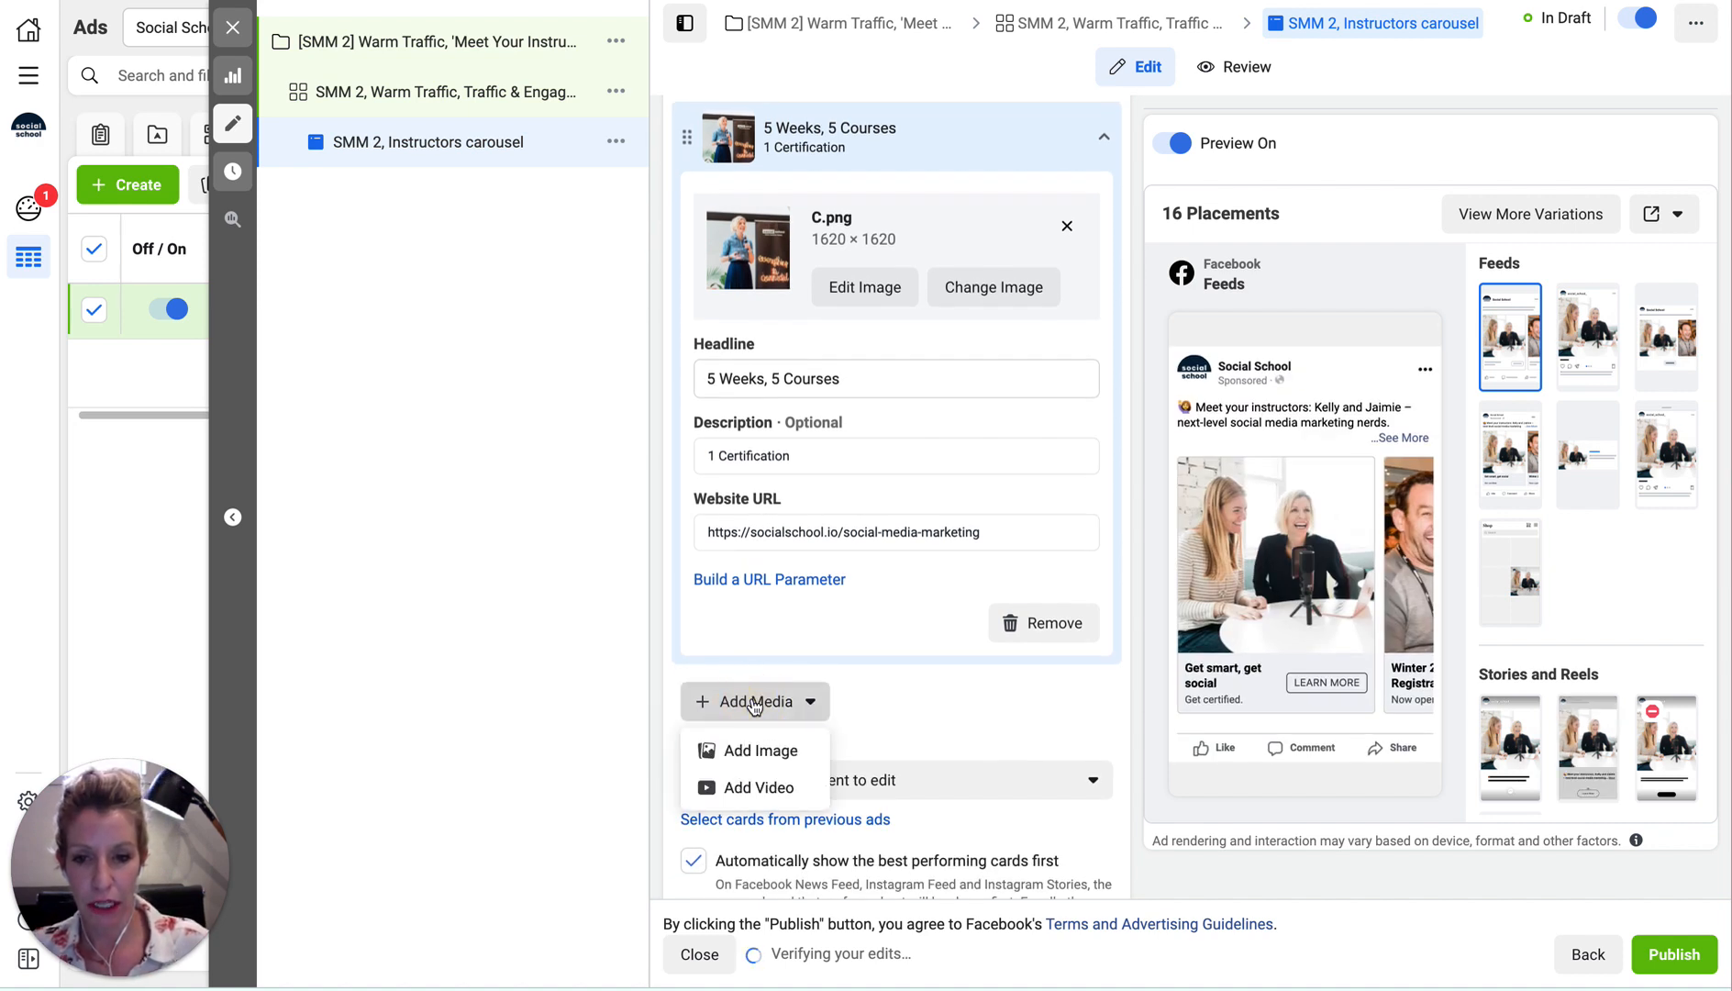
click(752, 750)
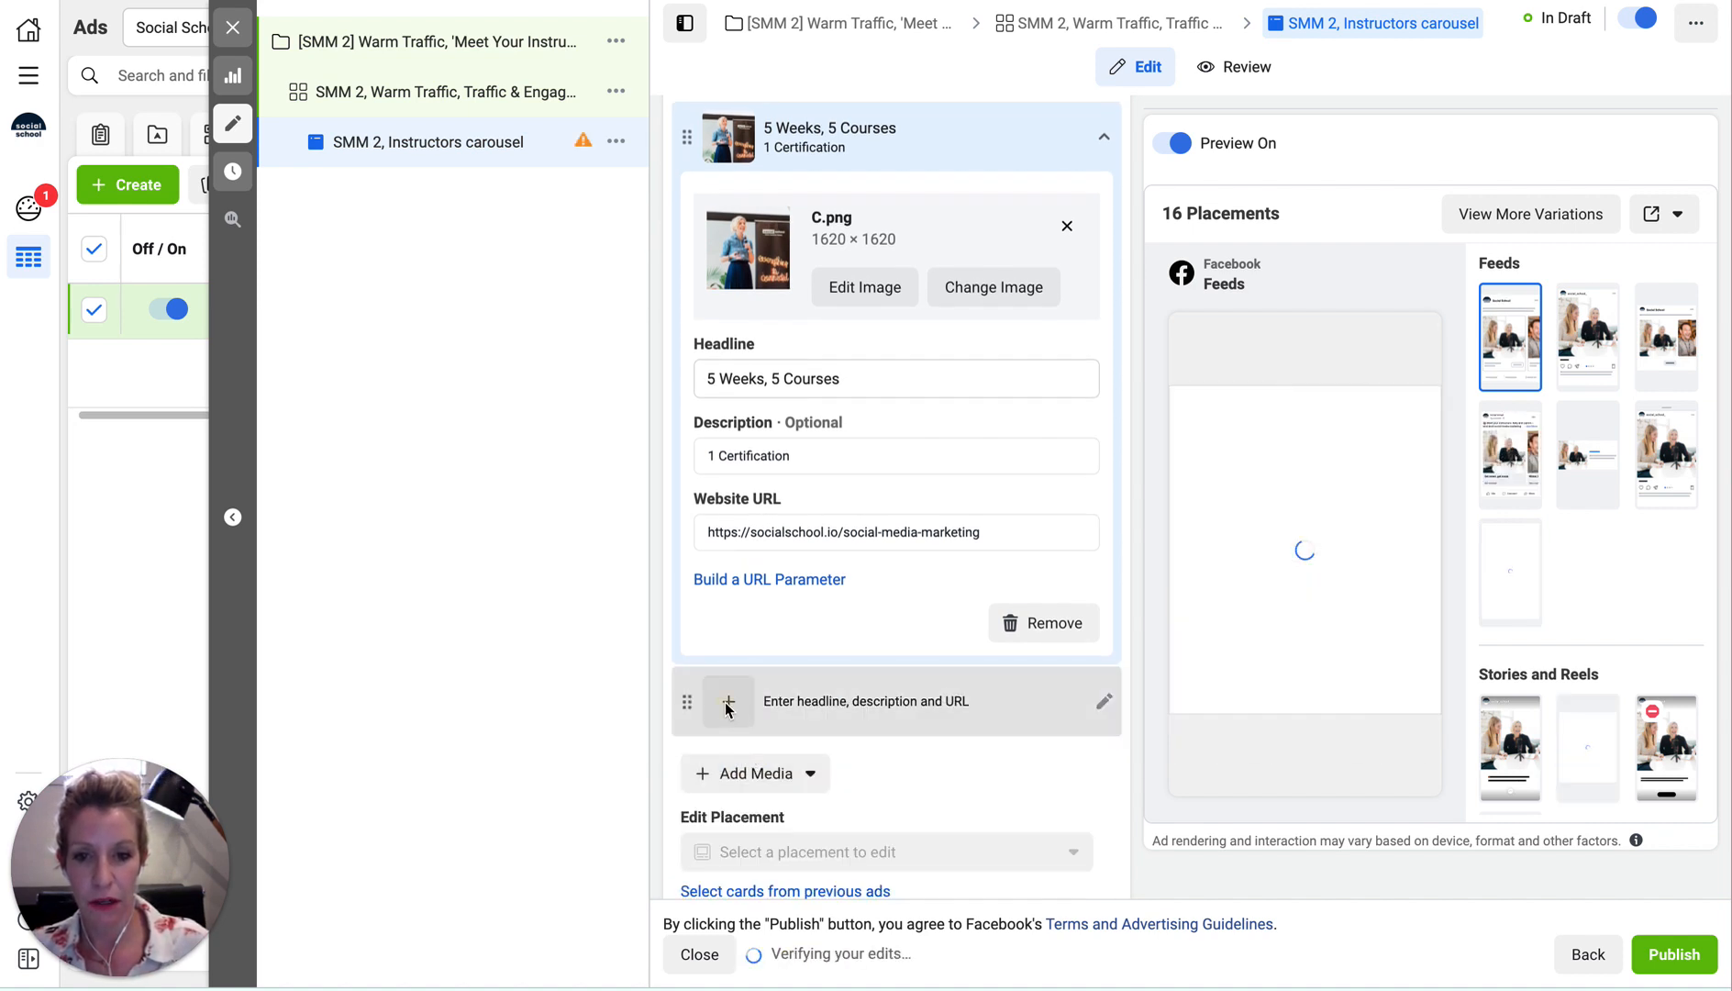
click(725, 701)
click(729, 213)
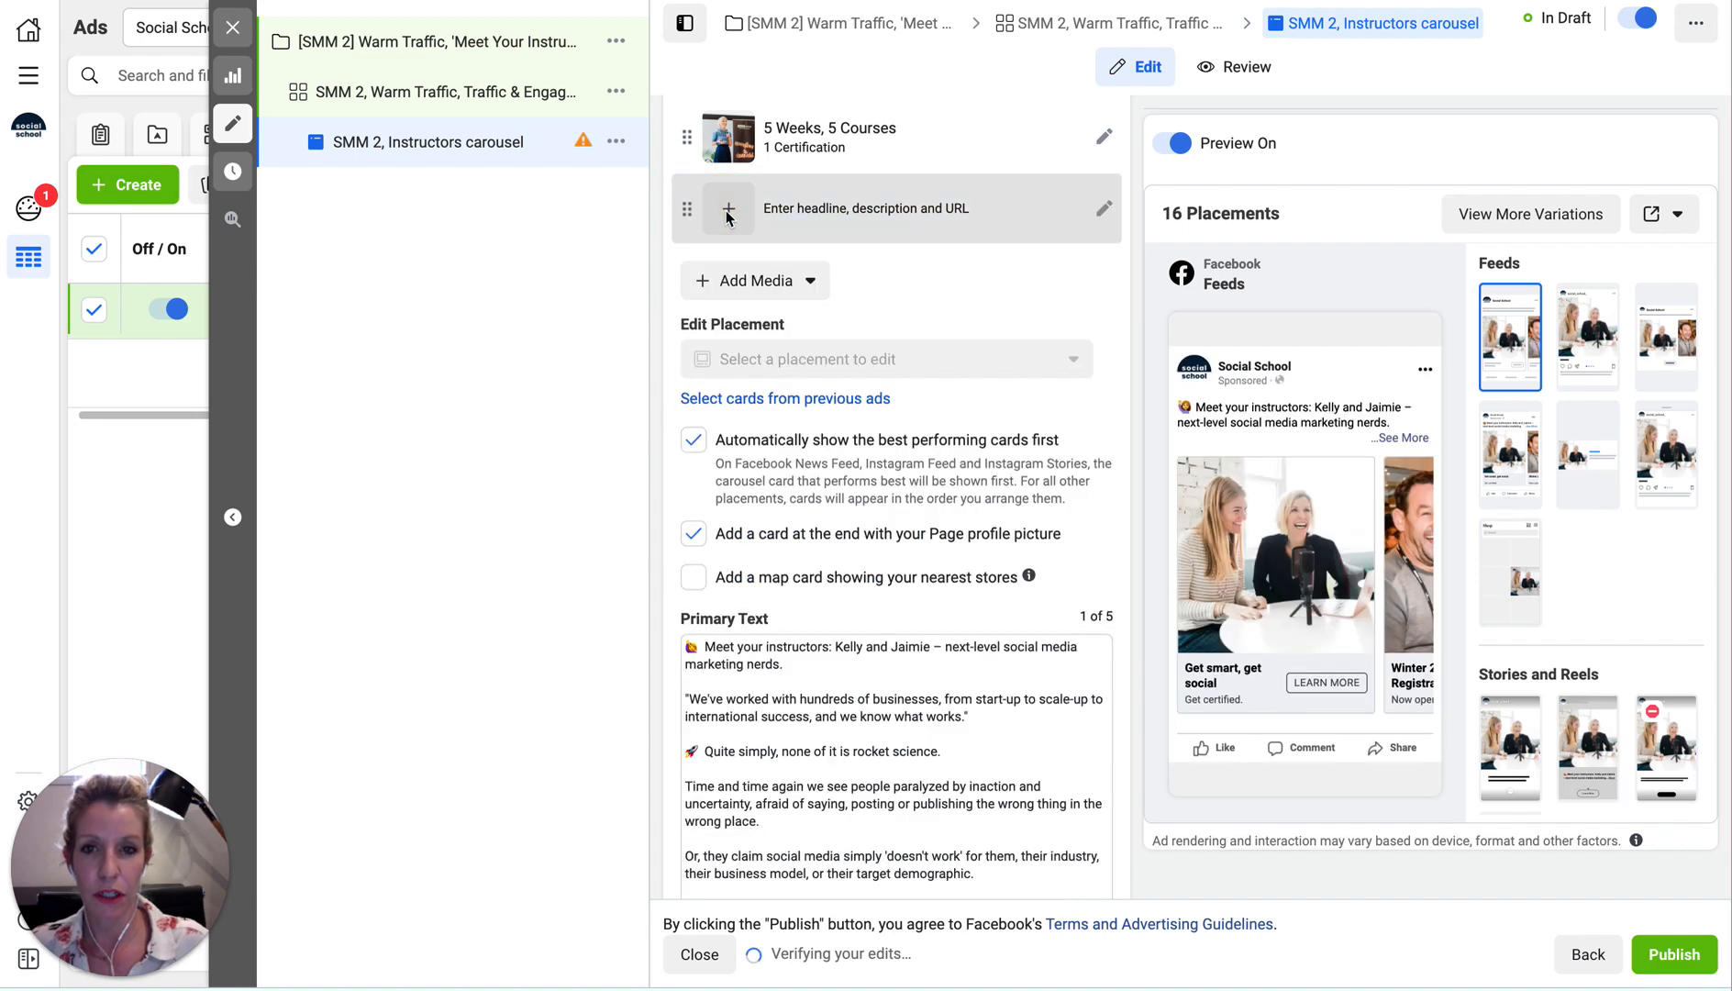
click(729, 212)
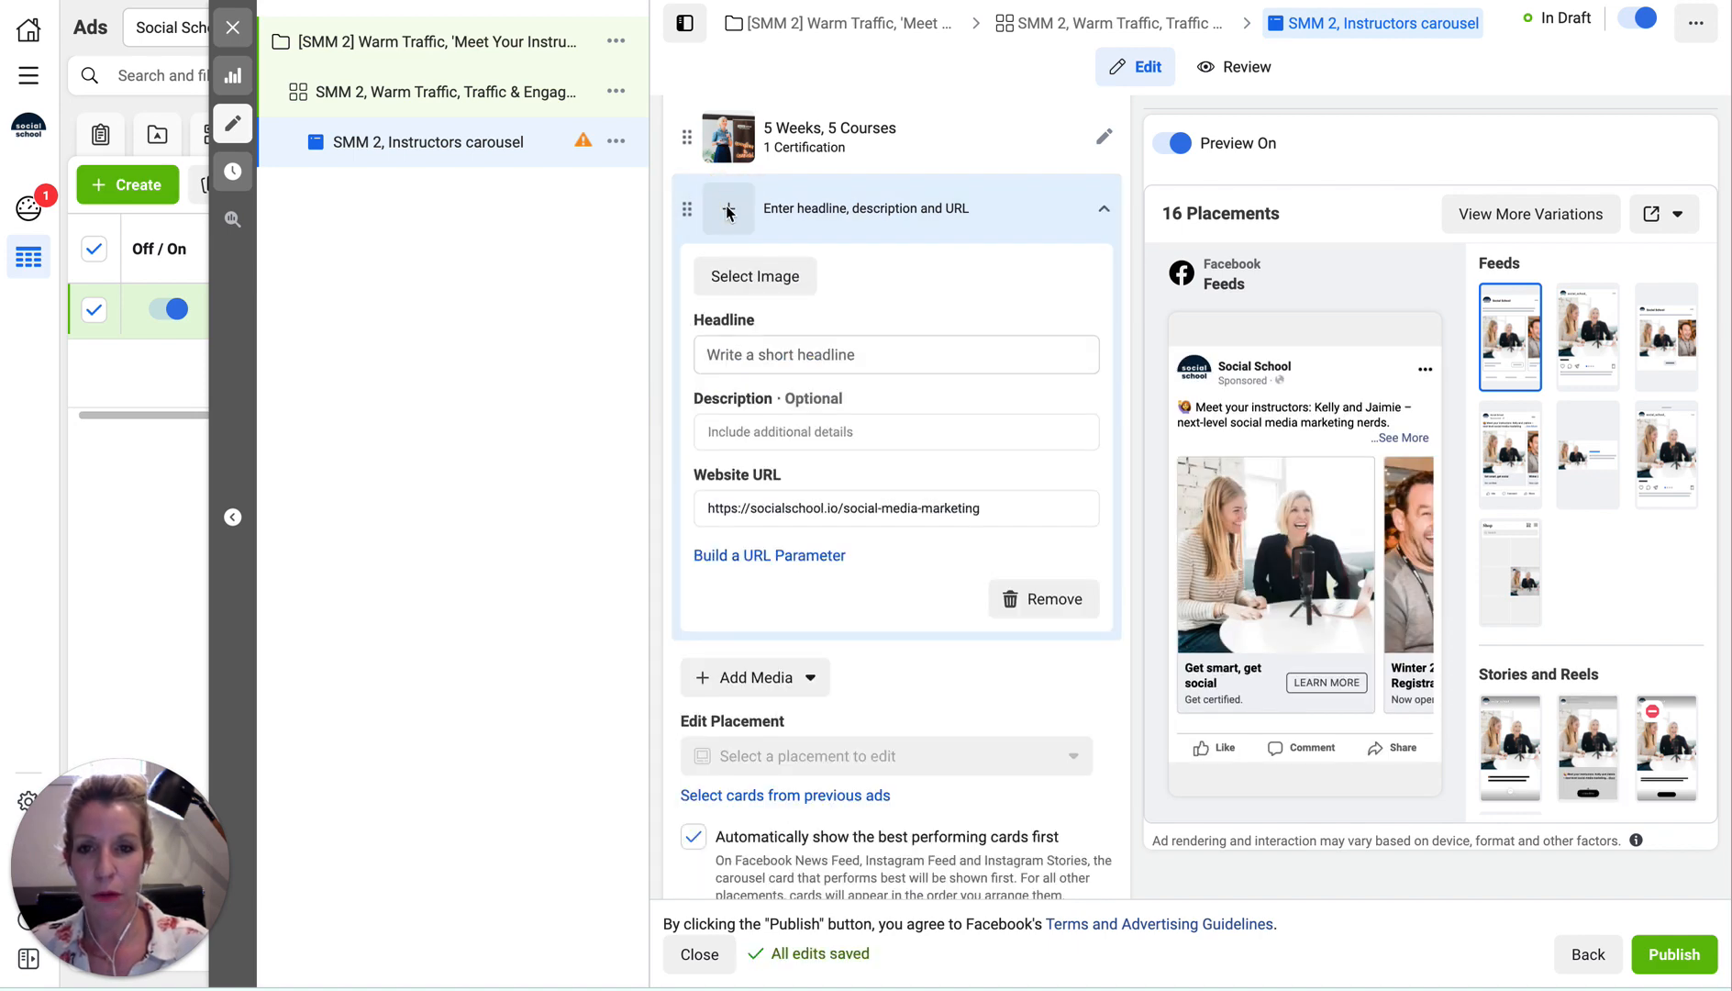
Upload D.png from the SMM 2 folder and assign it as the fourth carousel card's image.
click(748, 276)
click(596, 163)
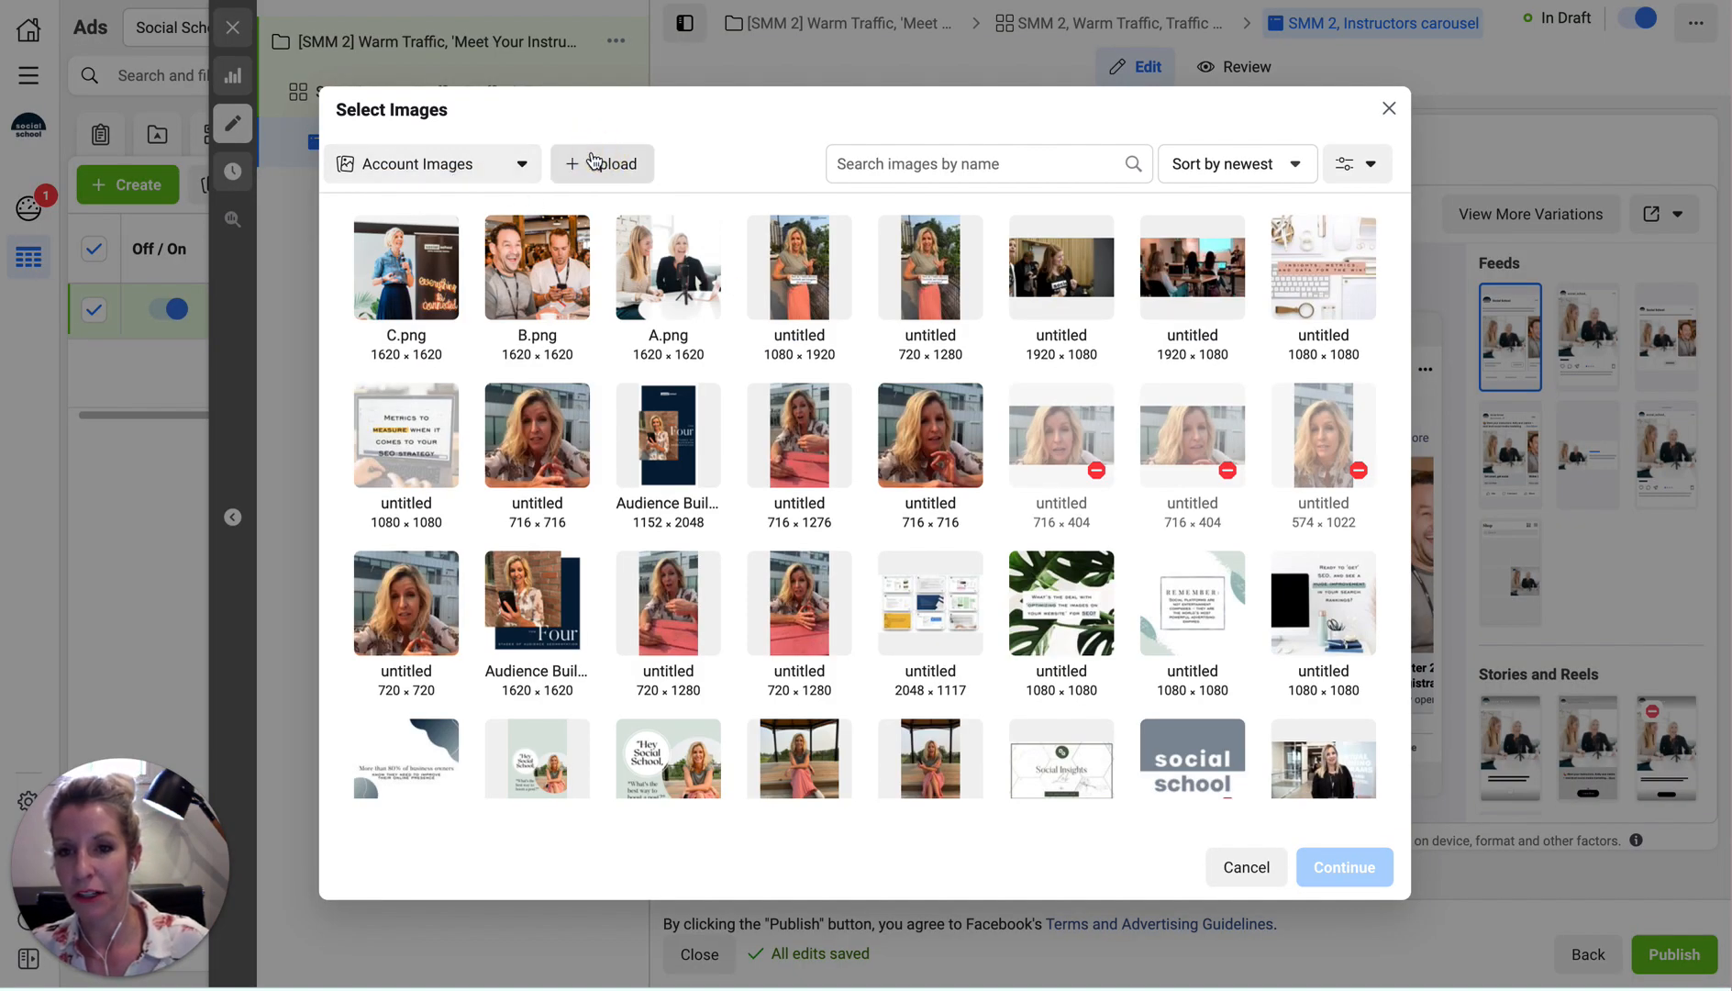
click(521, 144)
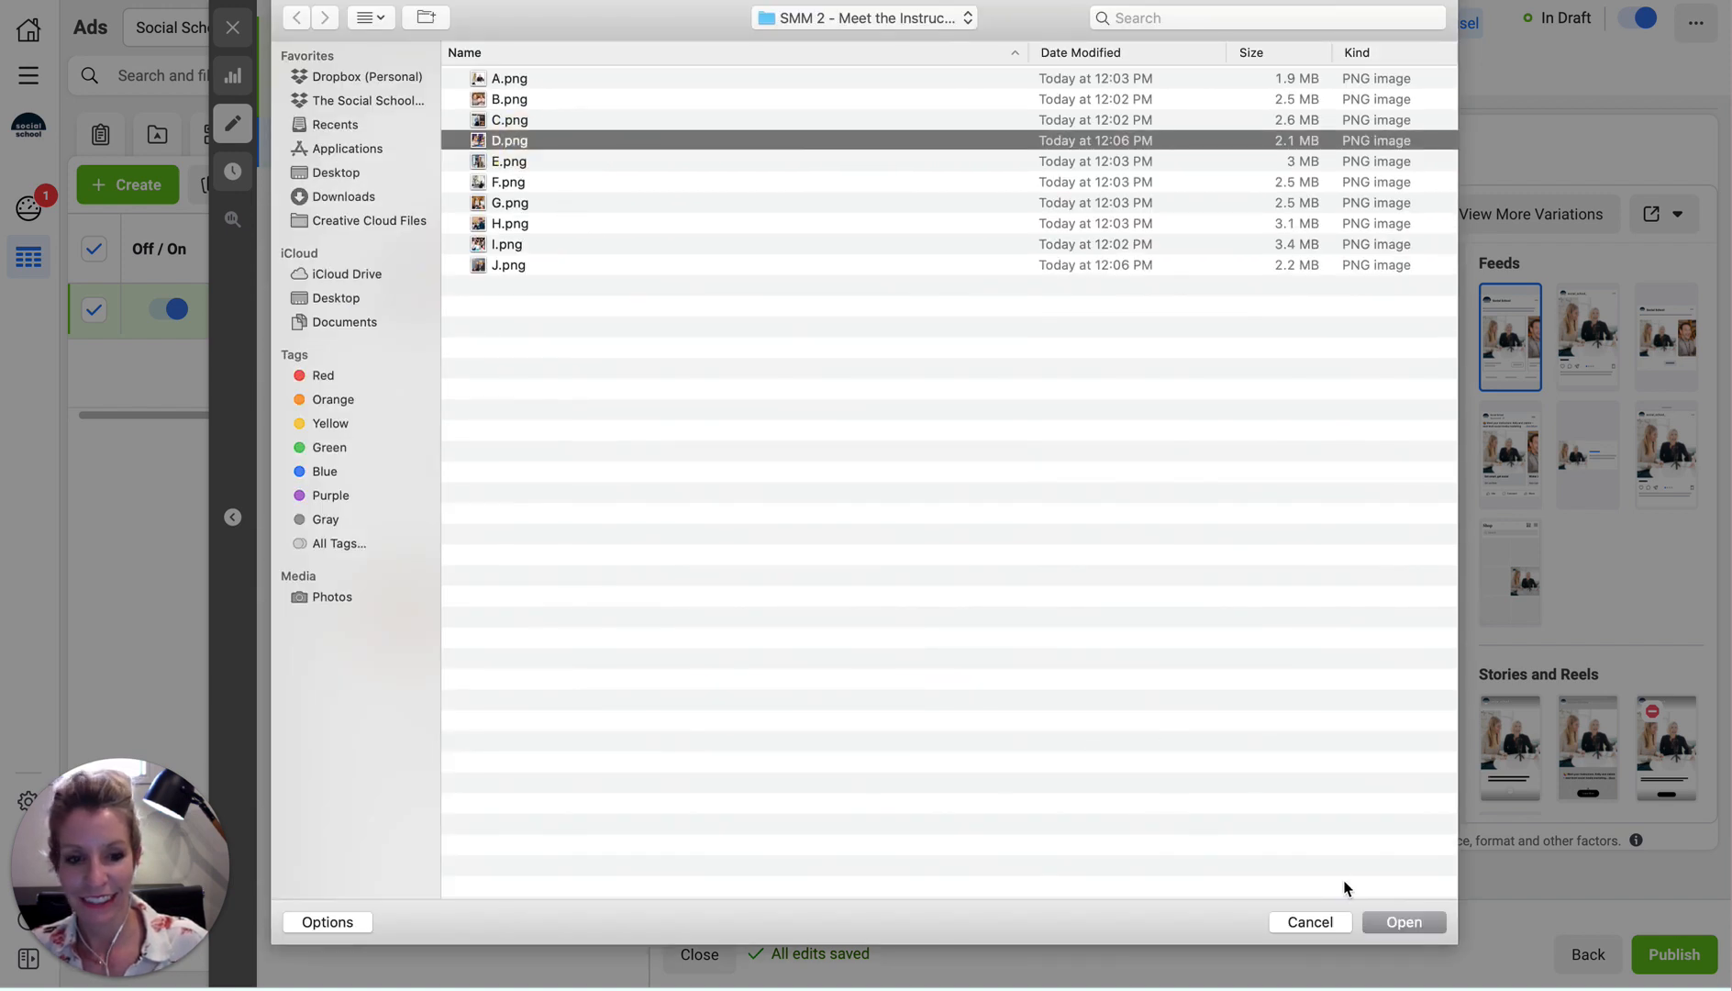
click(1396, 920)
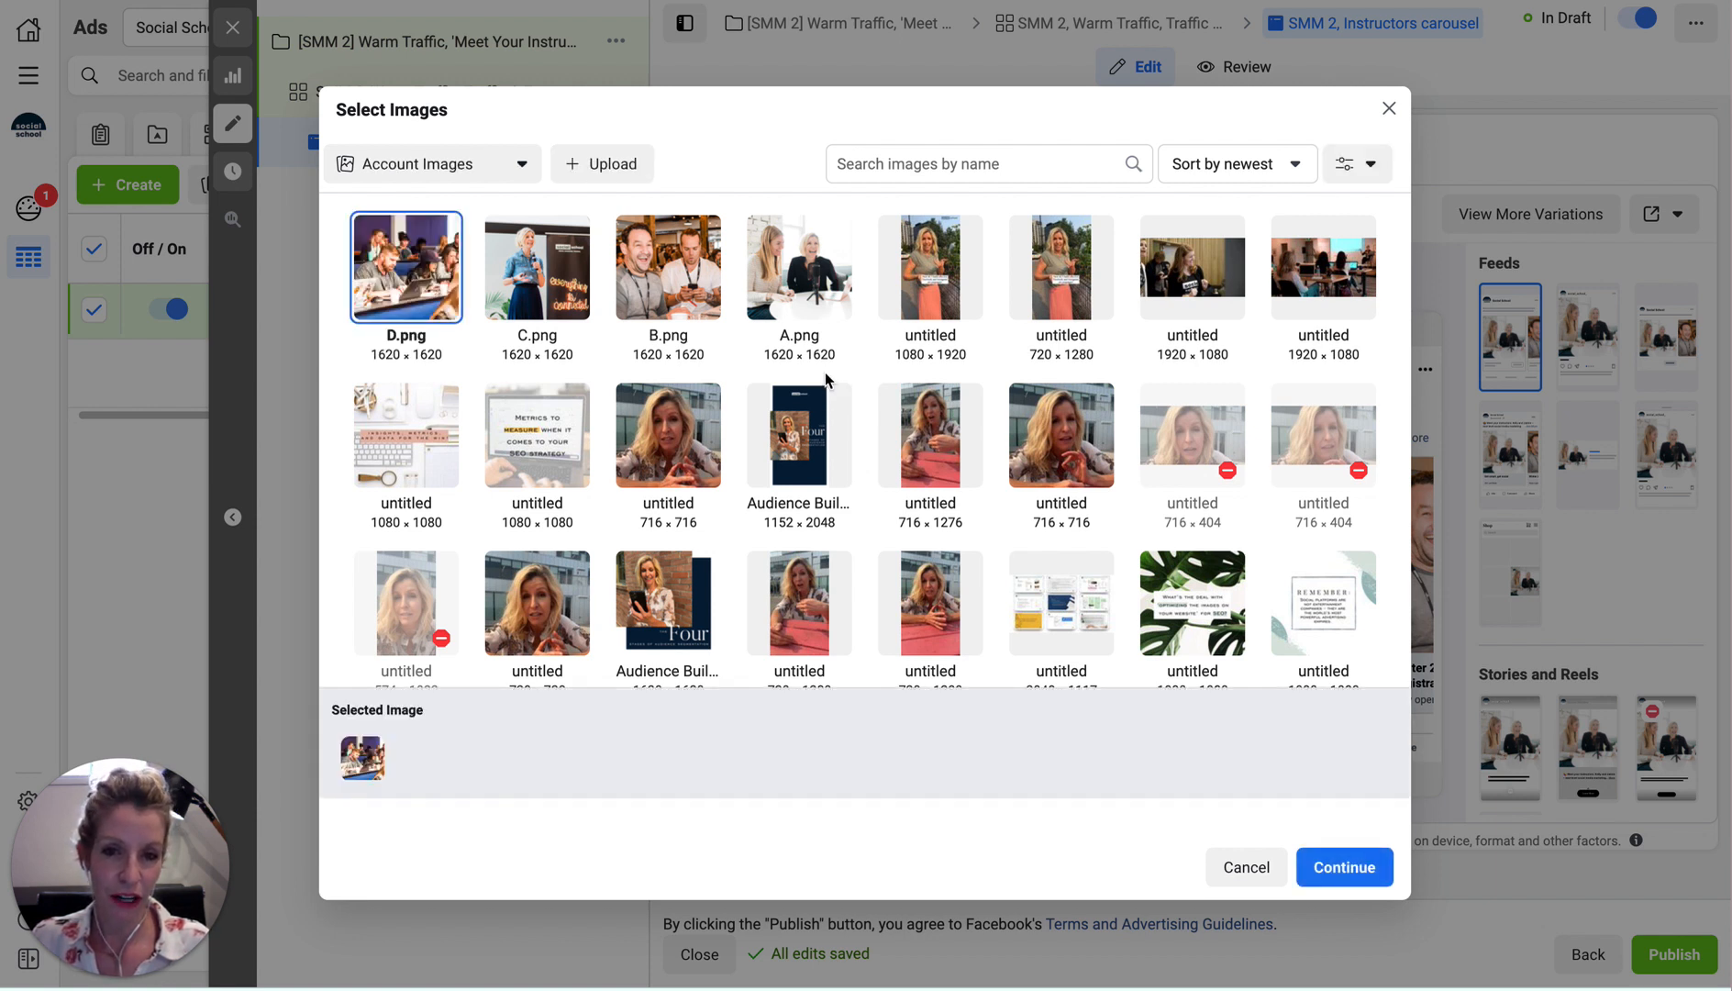
click(1336, 876)
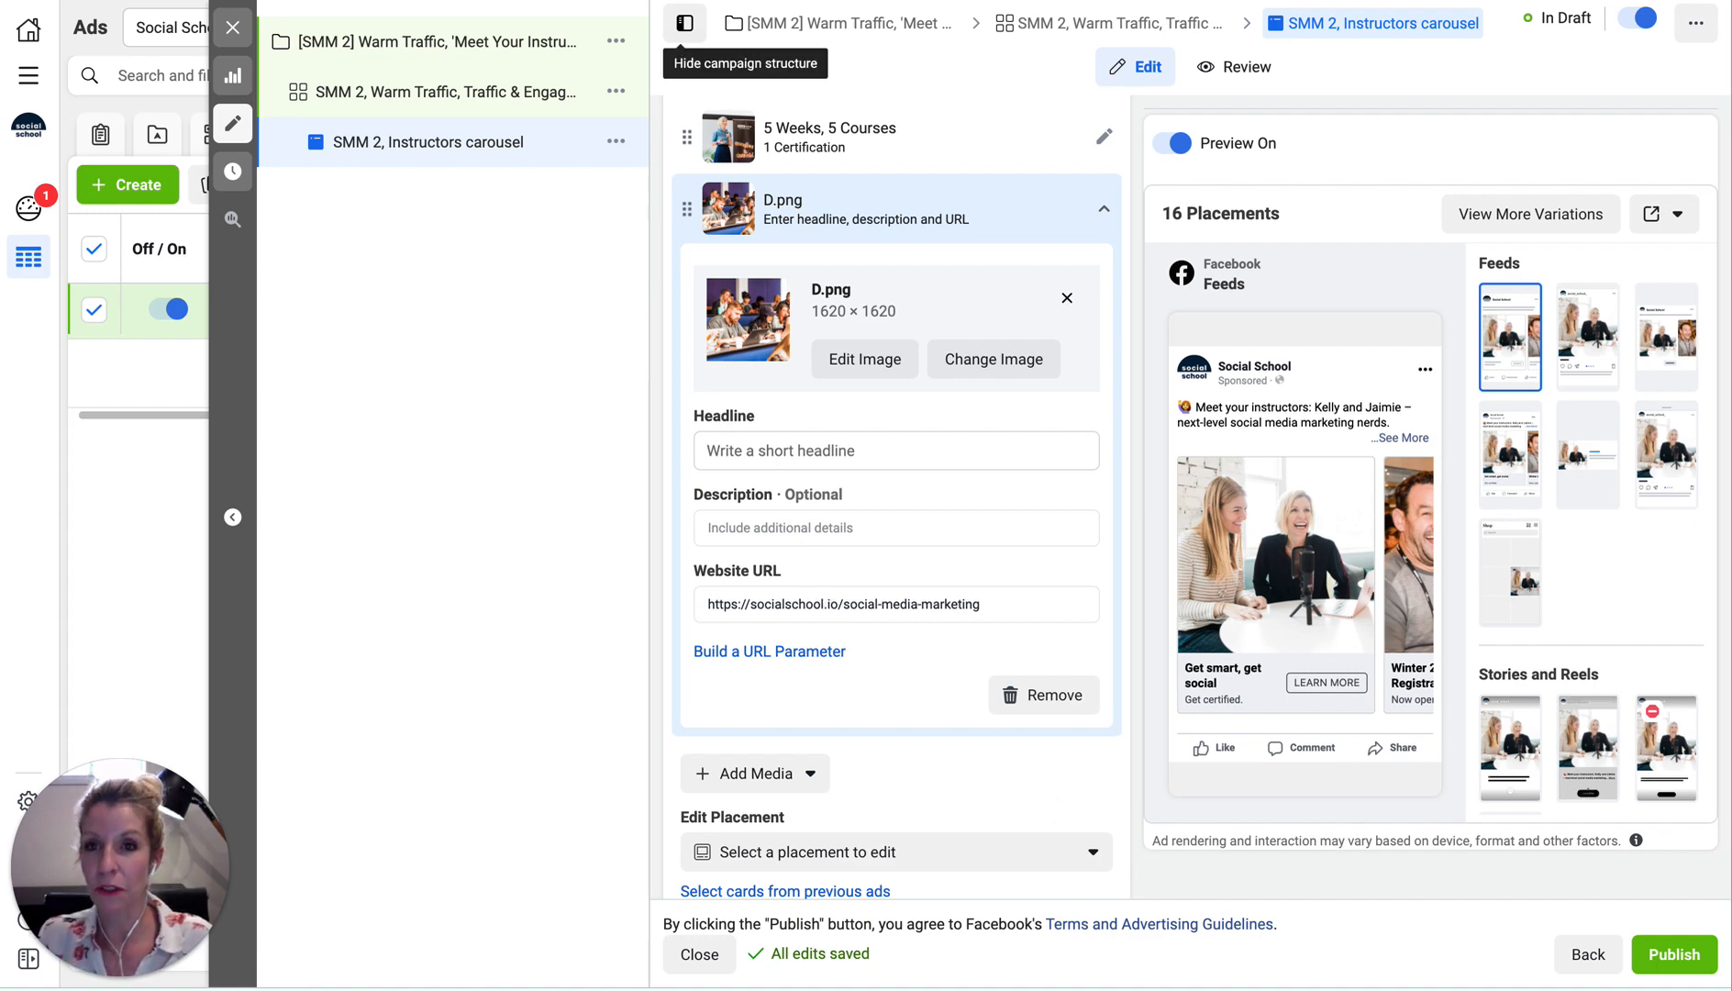
Copy the D headline "Nov. 15-Dec. 17" from the Trello ad copy into the fourth carousel card's headline.
key(ctrl+Tab)
drag(547, 431, 657, 432)
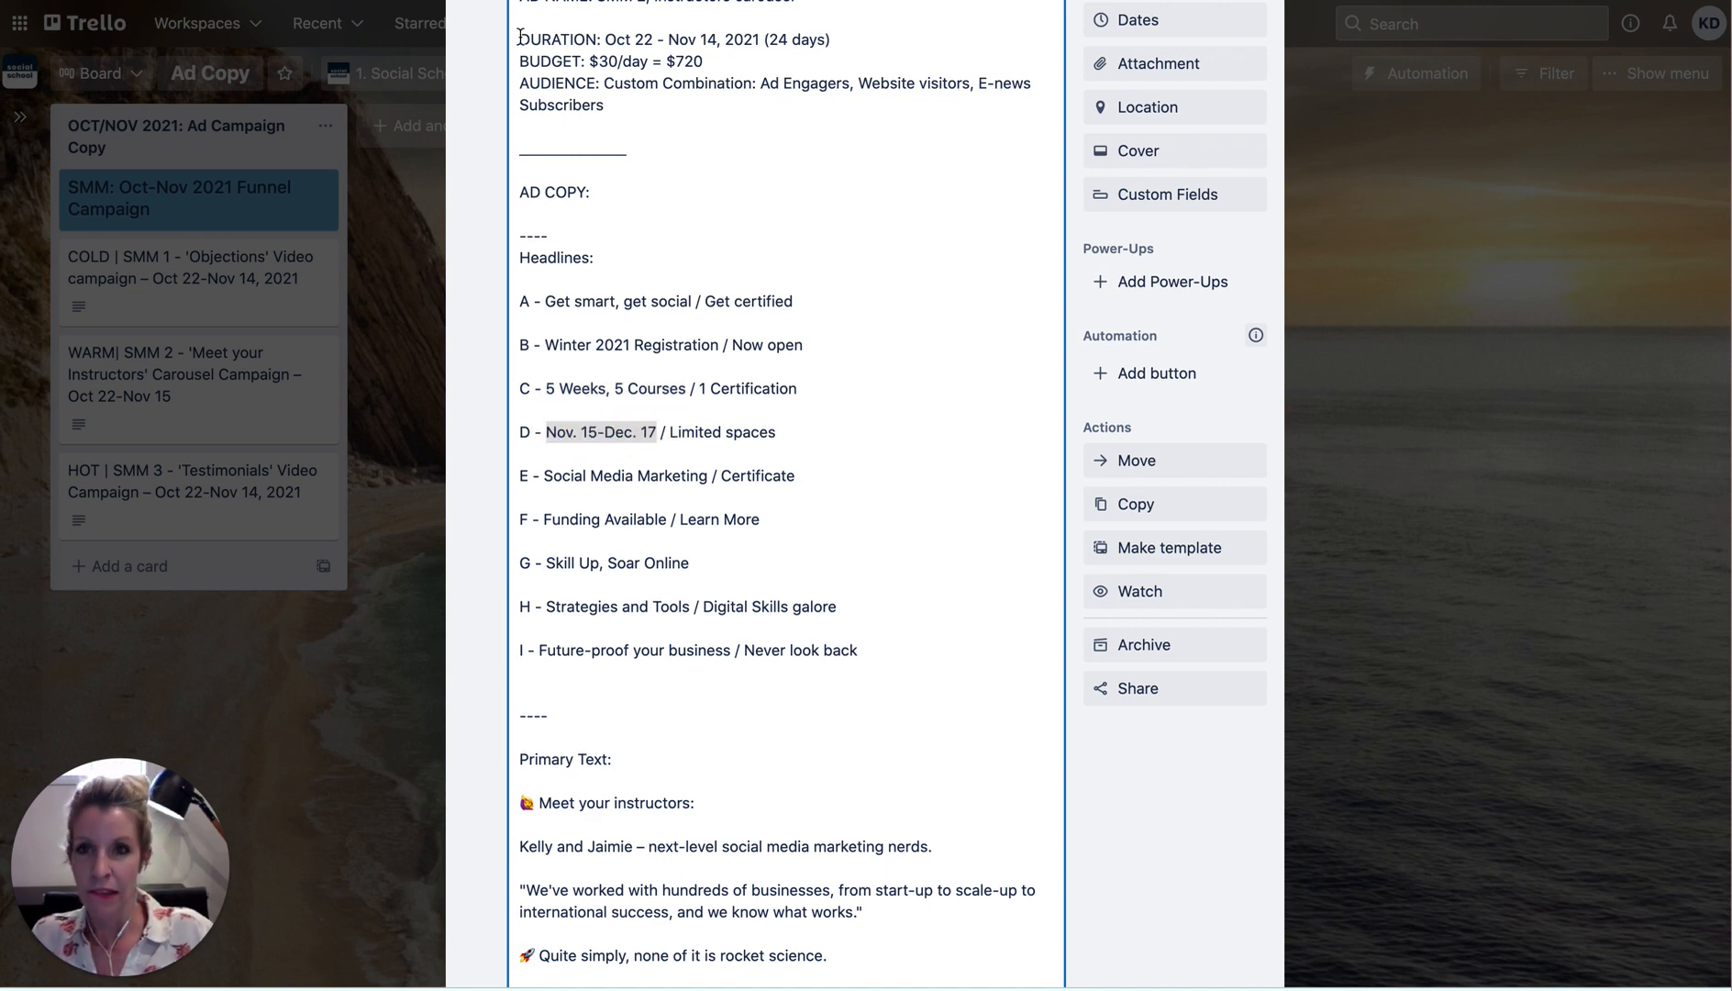
key(ctrl+c)
key(ctrl+shift+Tab)
click(762, 449)
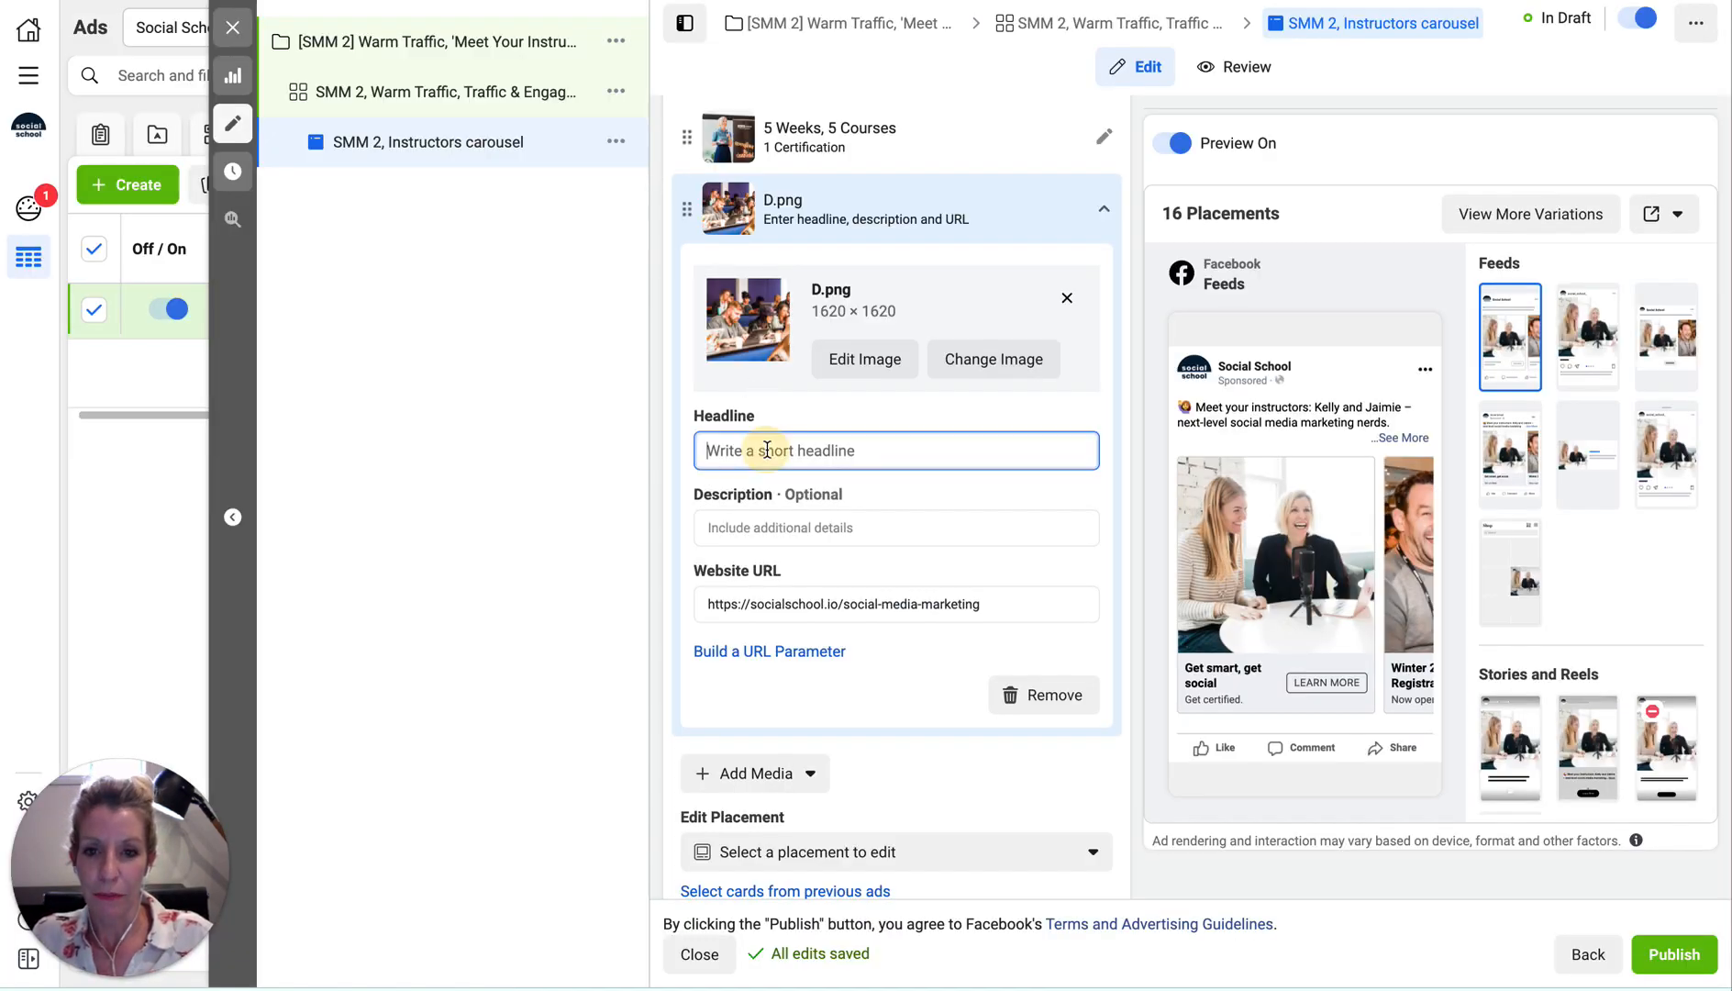
key(ctrl+v)
Set the fourth carousel card's description to "Limited spaces".
click(758, 525)
text(Lim)
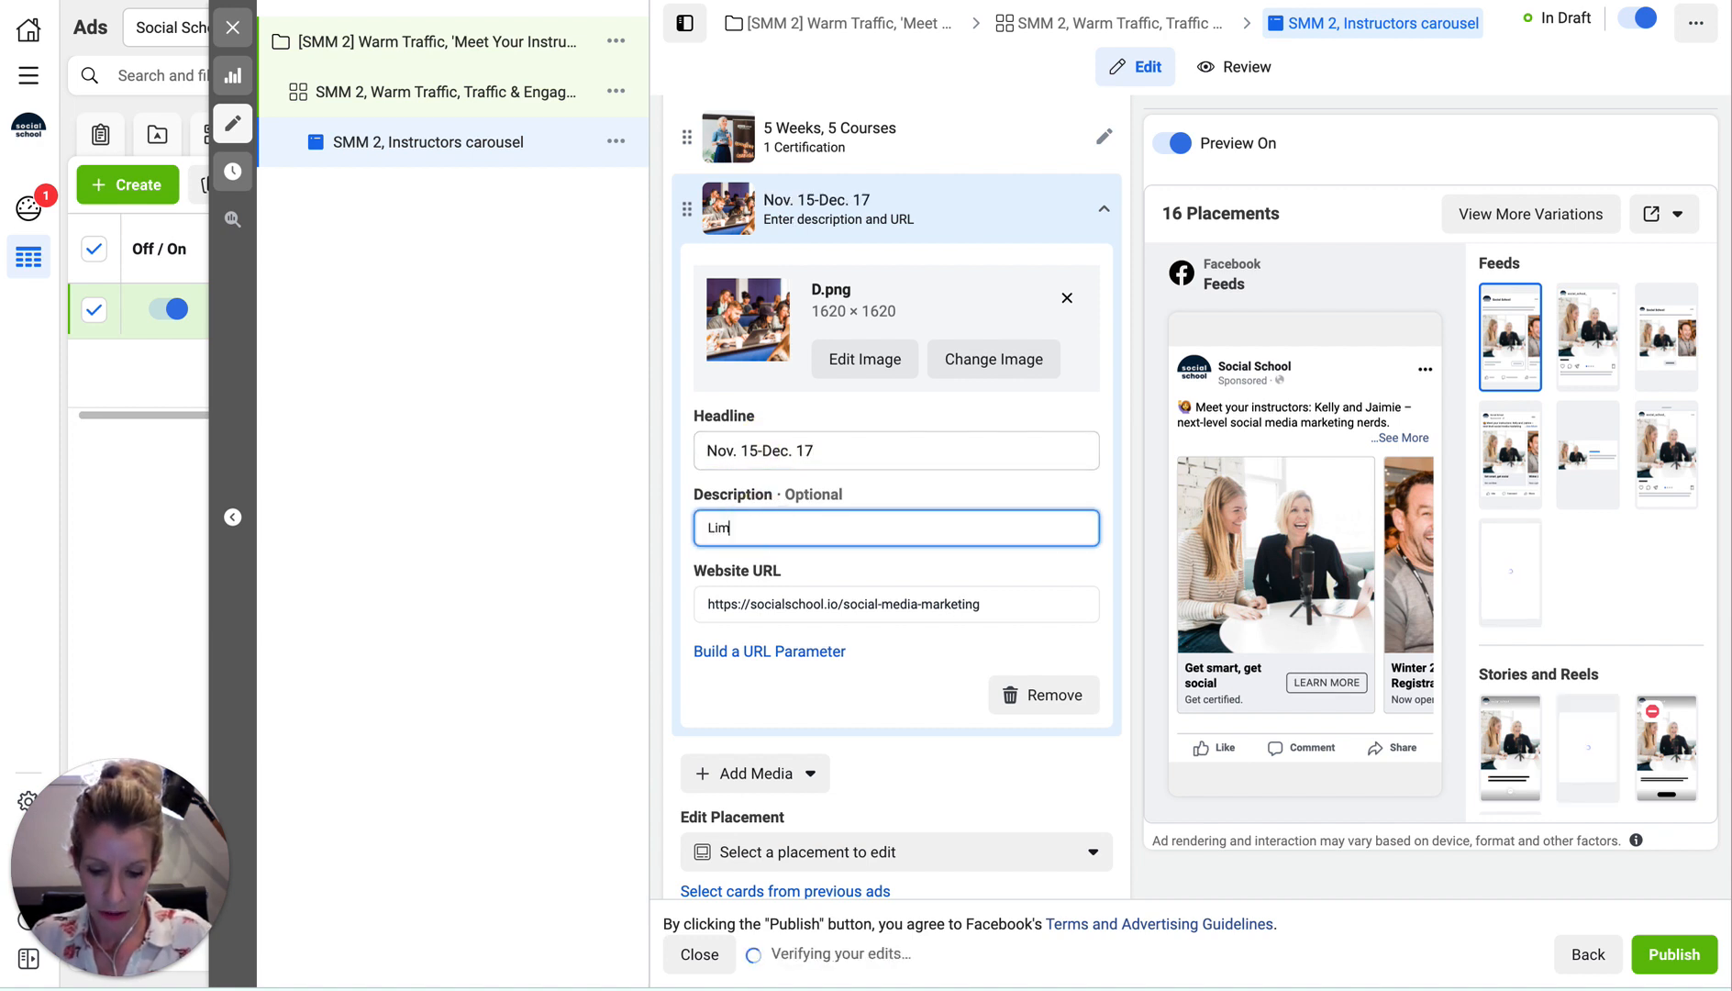
text(ited spaces)
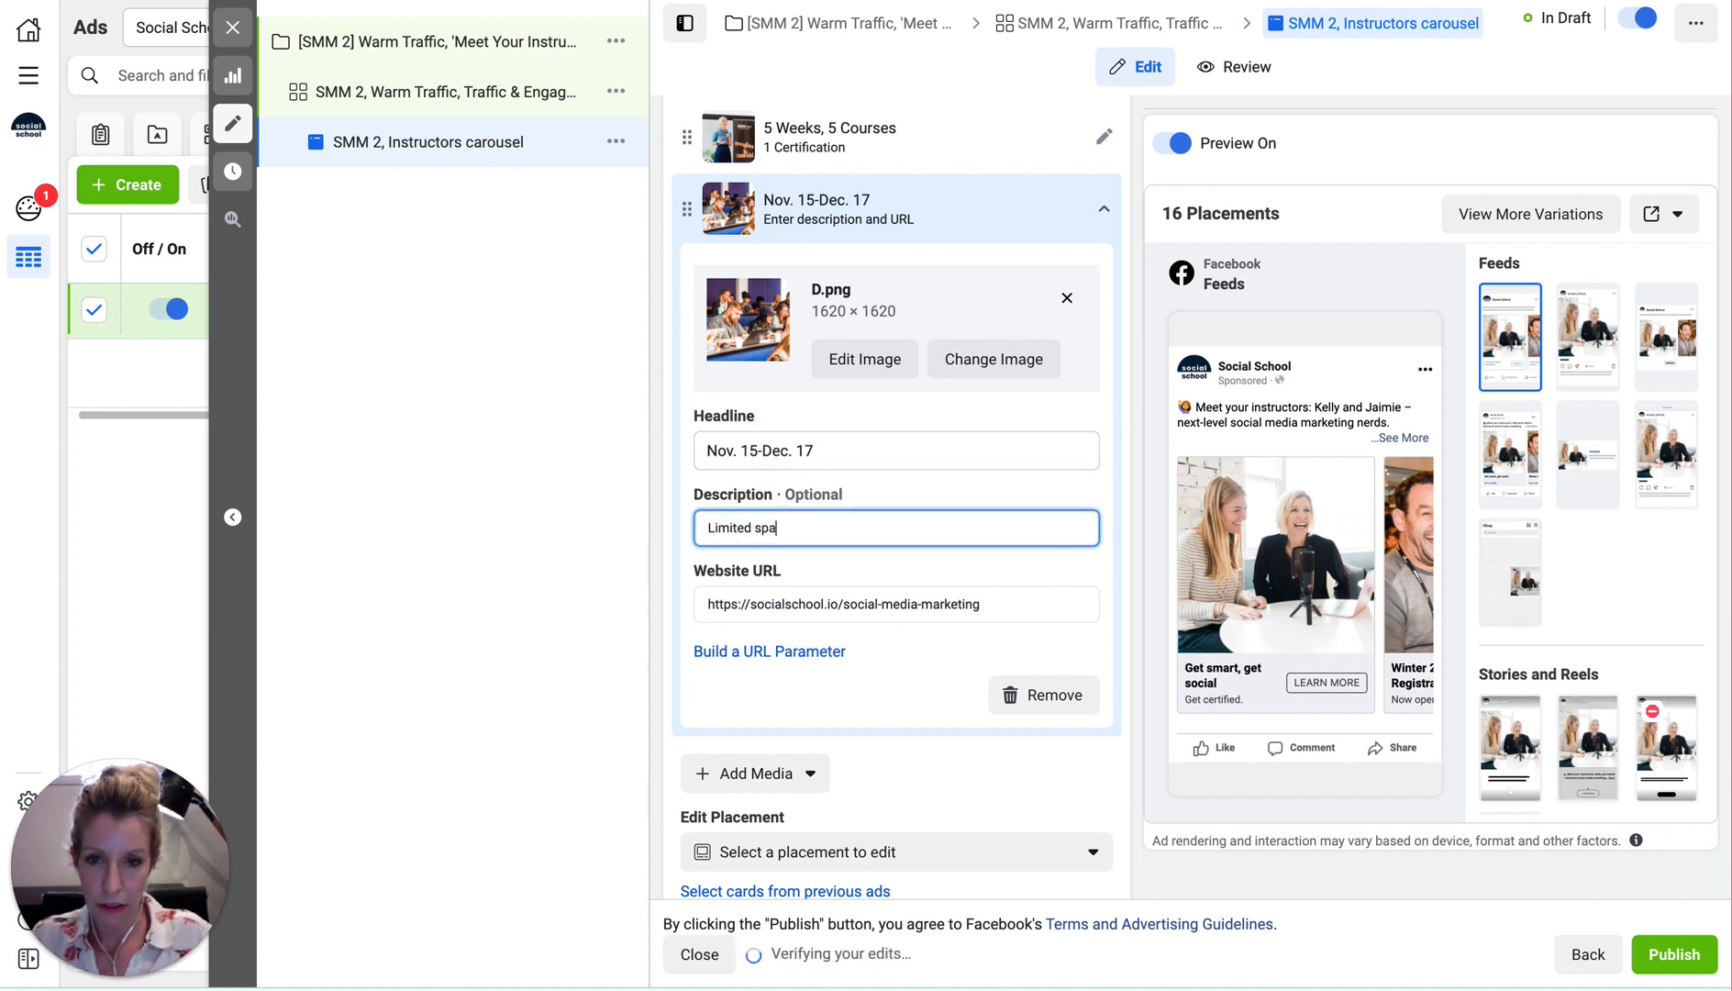
click(912, 677)
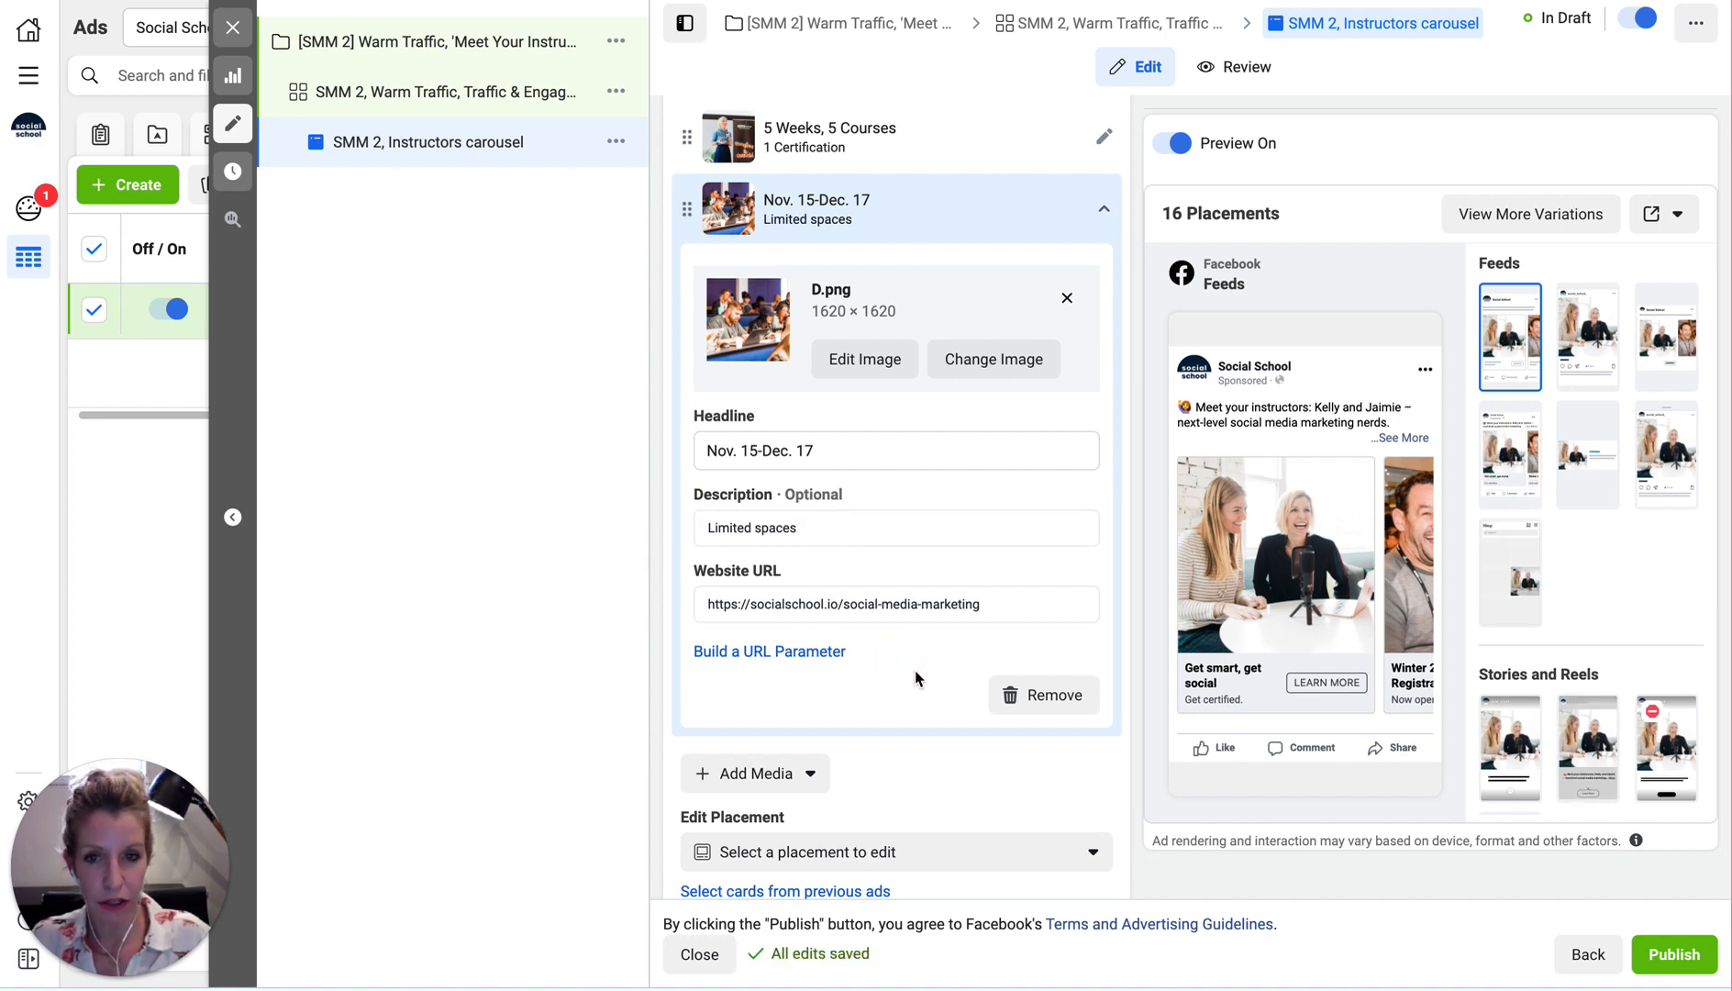
Move the "Nov. 15-Dec. 17" card to the first carousel position and return it to fourth place.
scroll(661, 560, up, 3)
drag(686, 479, 689, 260)
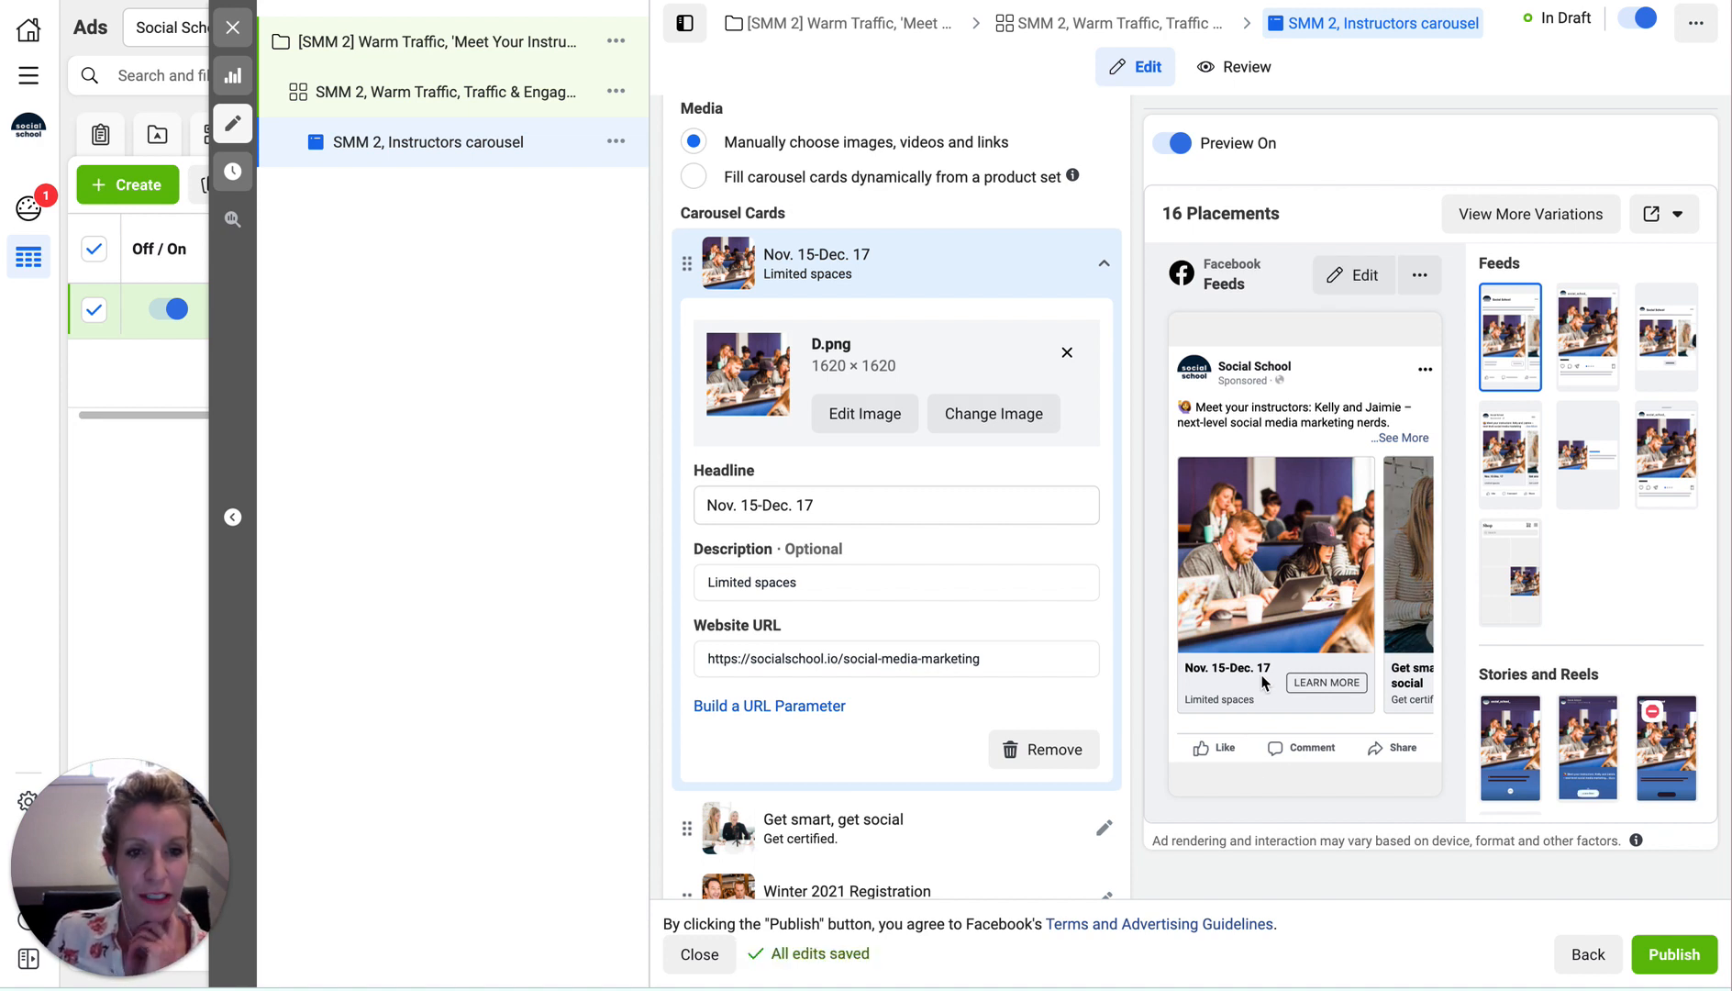
click(686, 265)
drag(686, 264, 695, 484)
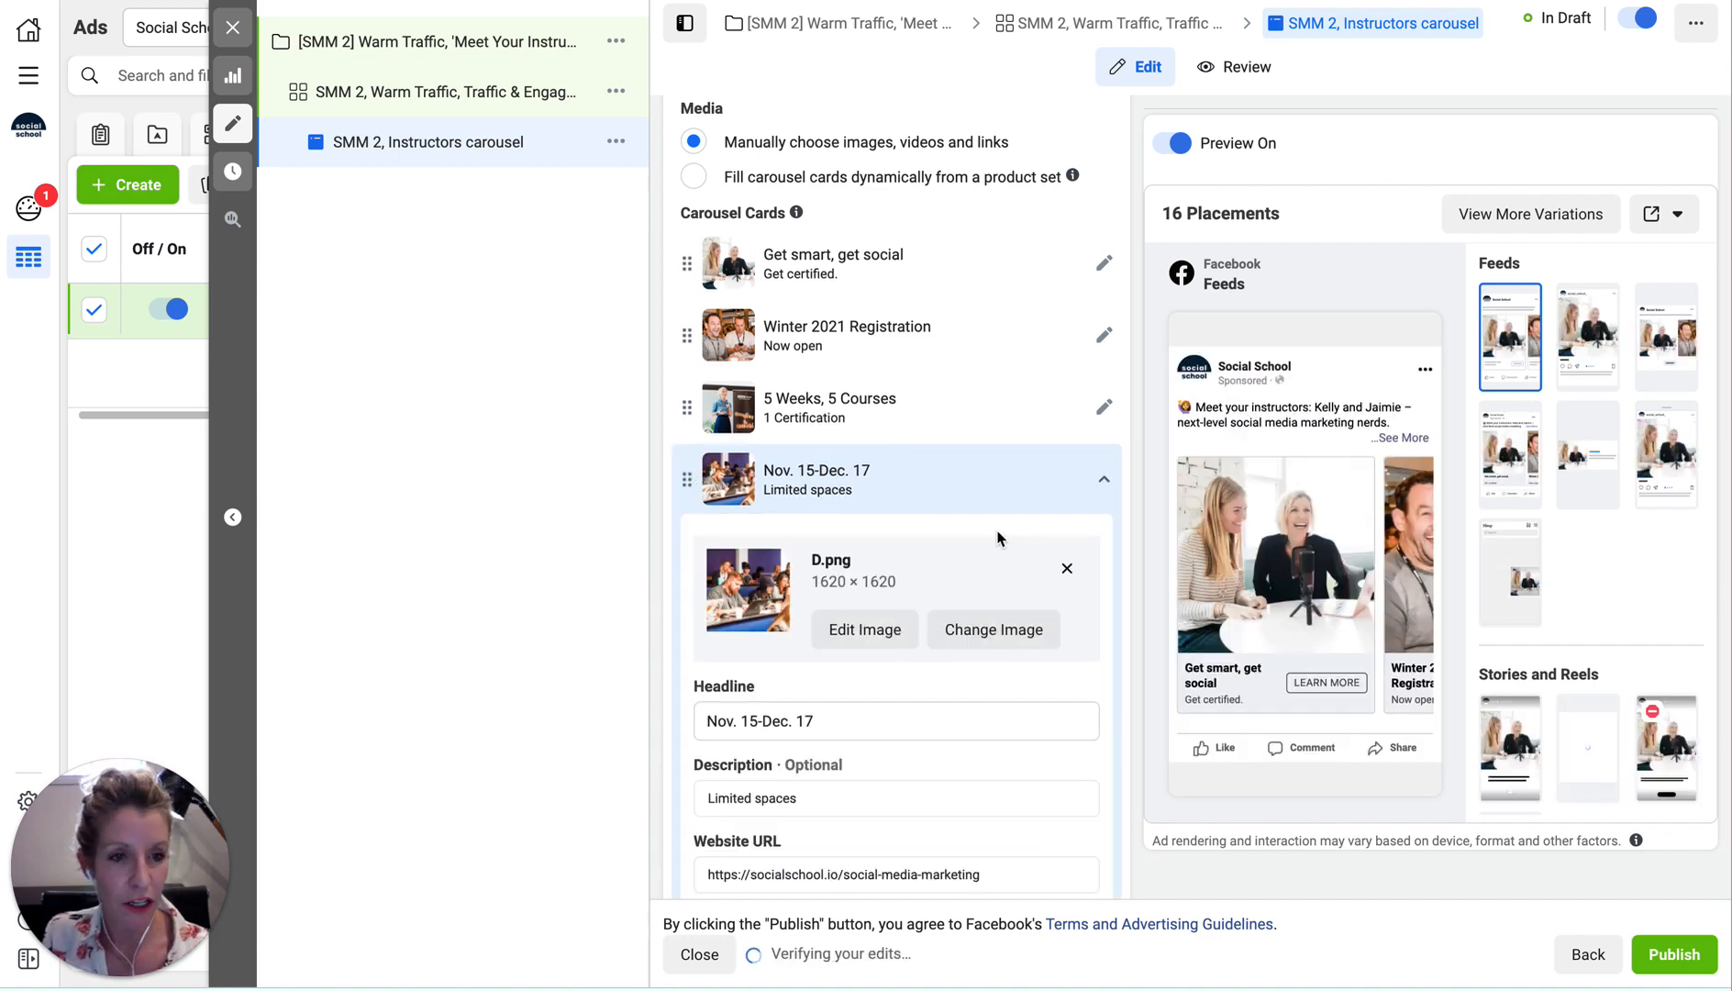
Preview the carousel in Instagram Feed, Facebook Marketplace, Facebook Video Feeds, Facebook Right Column, Instagram Explore and Instagram Shop.
click(1589, 321)
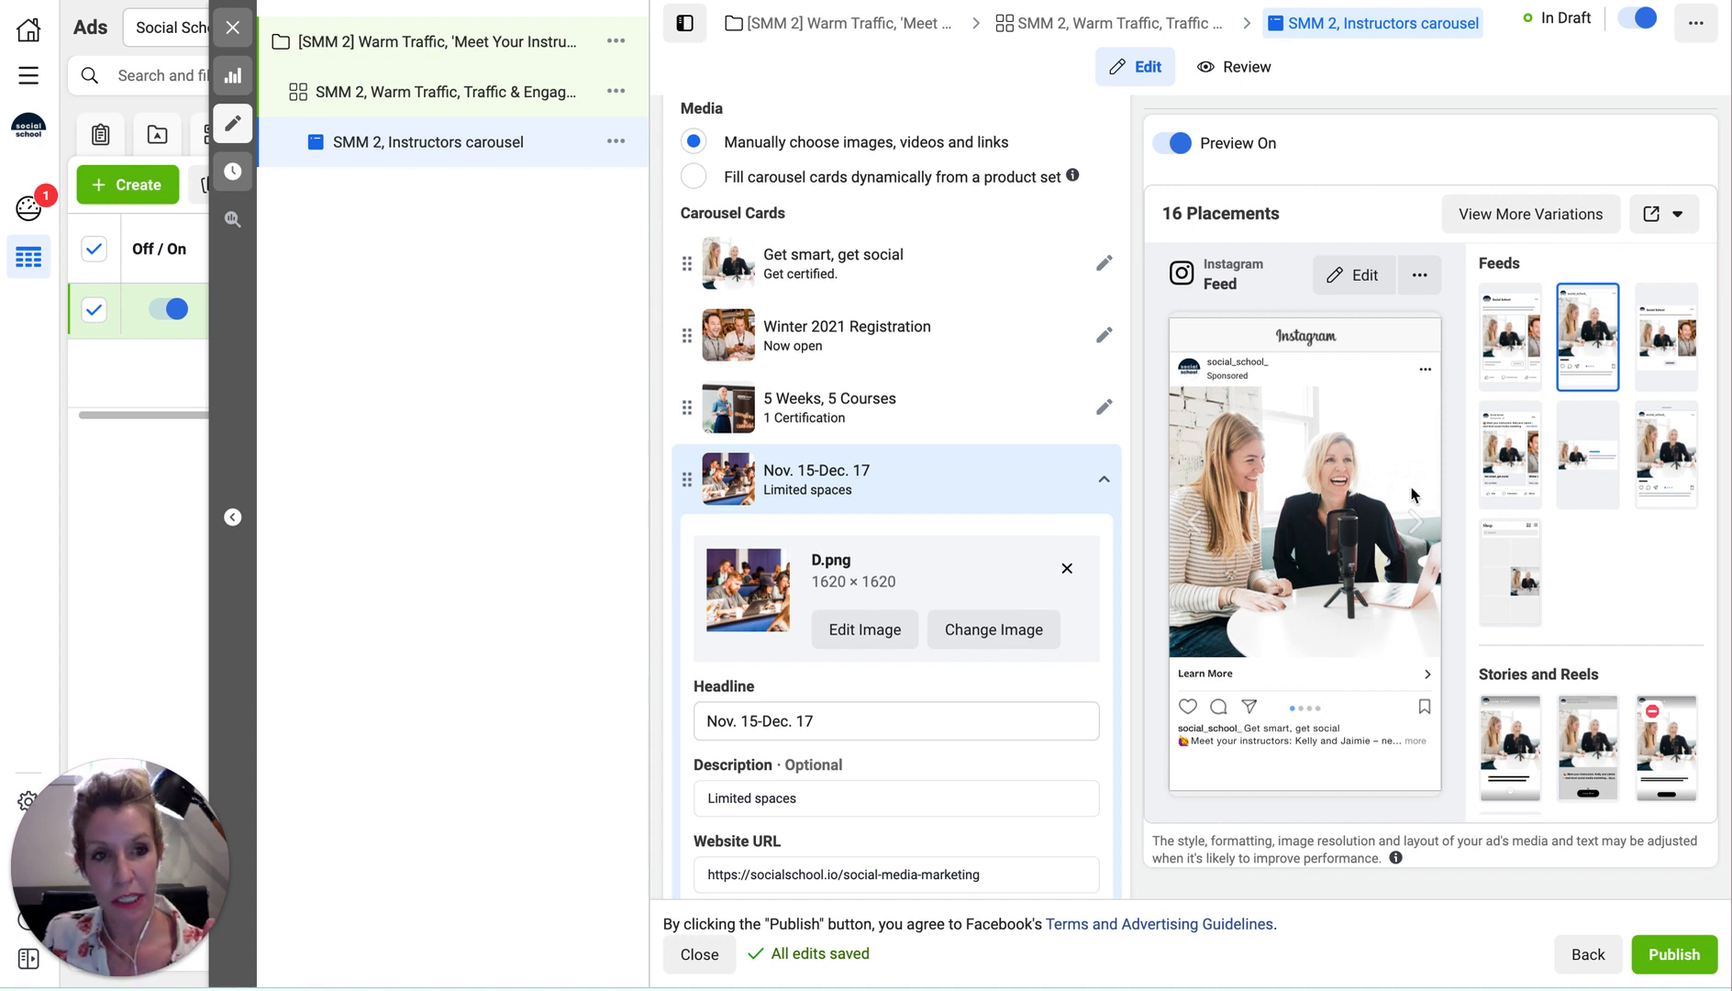
click(1658, 337)
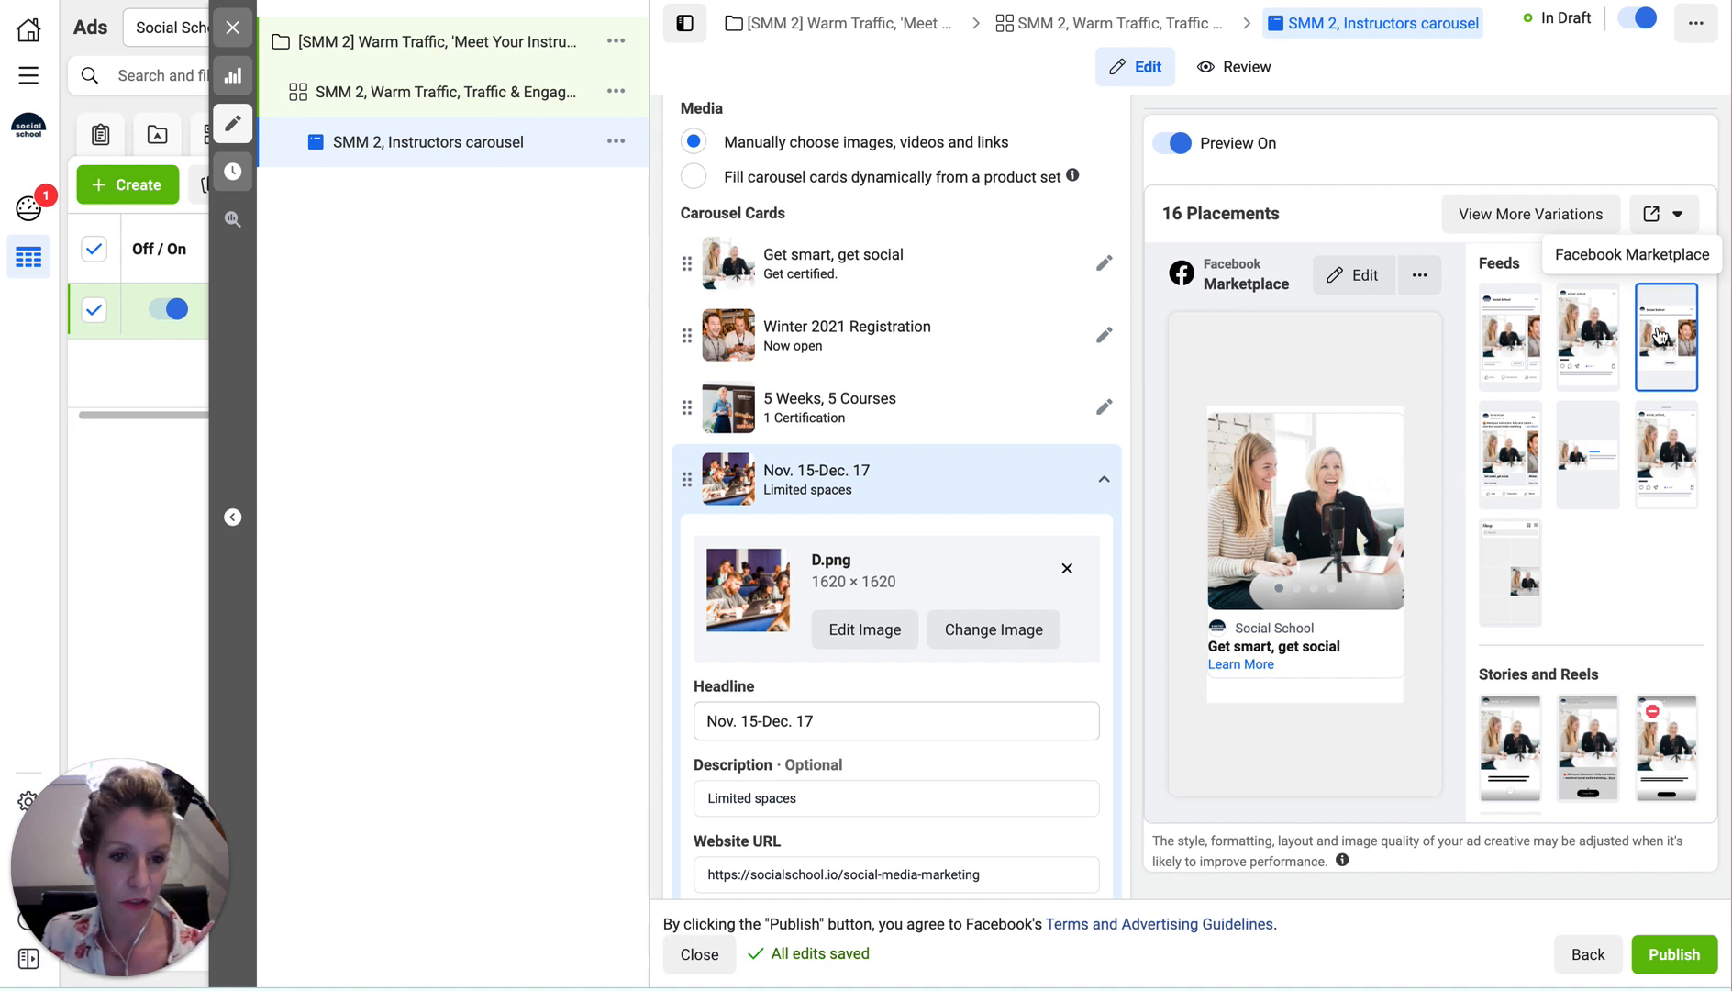
click(1504, 450)
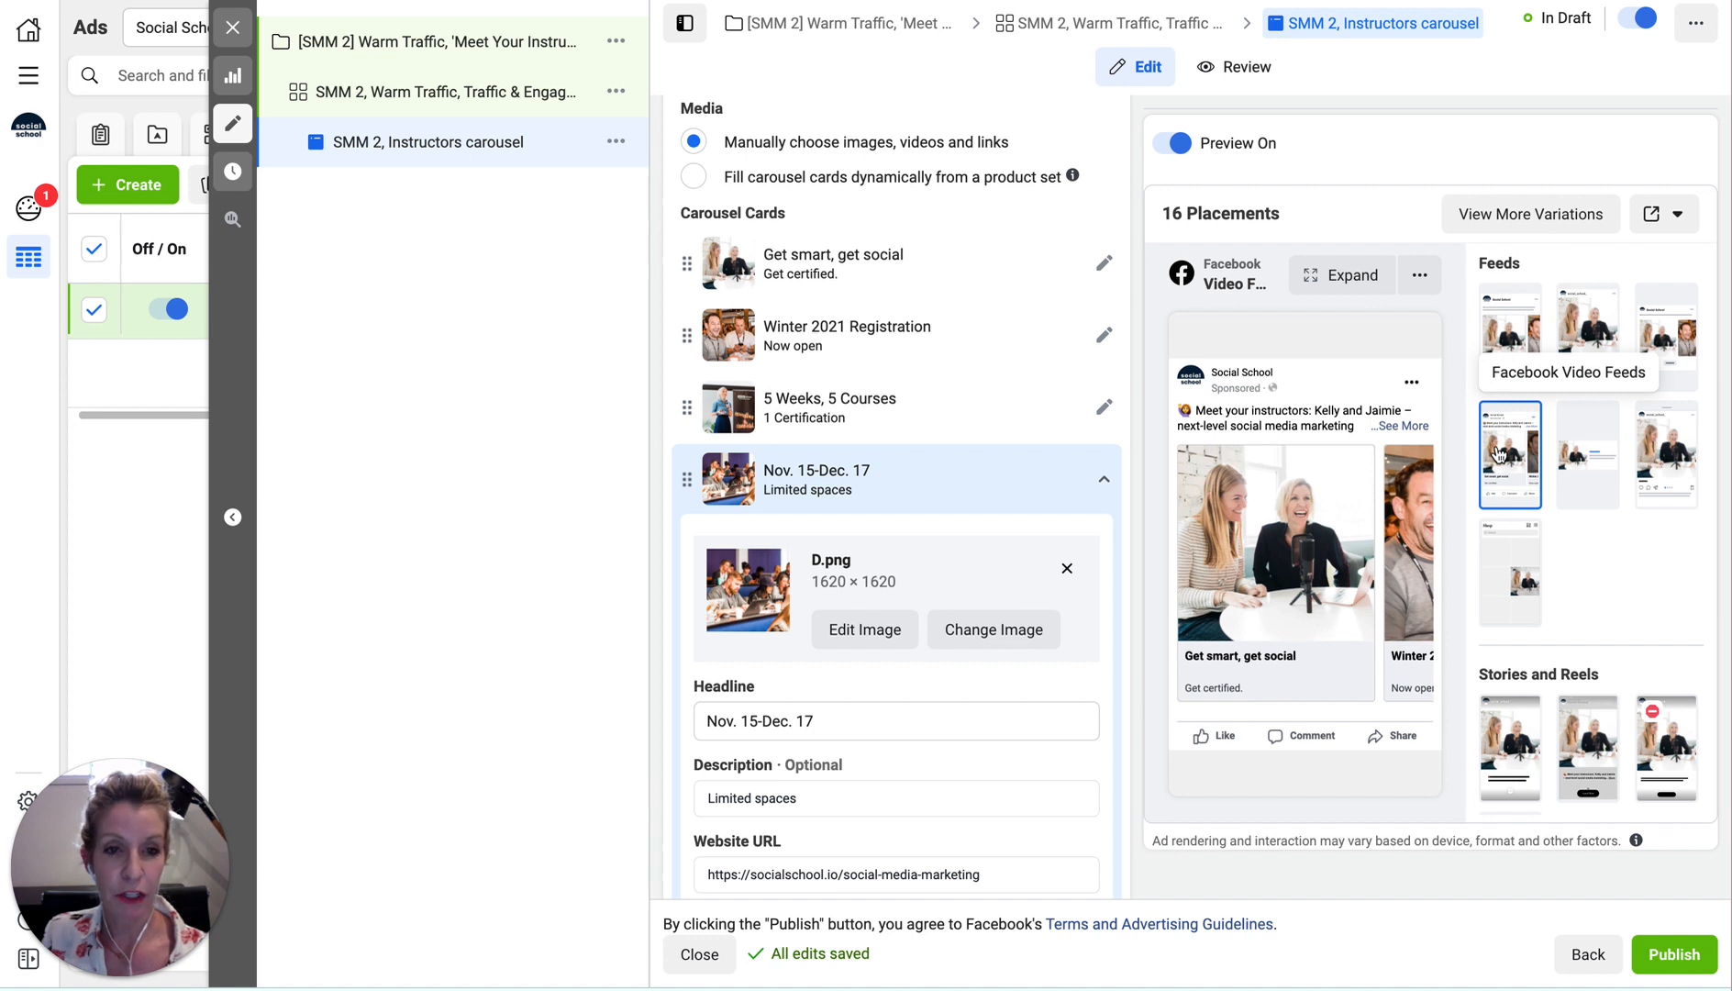
click(1596, 454)
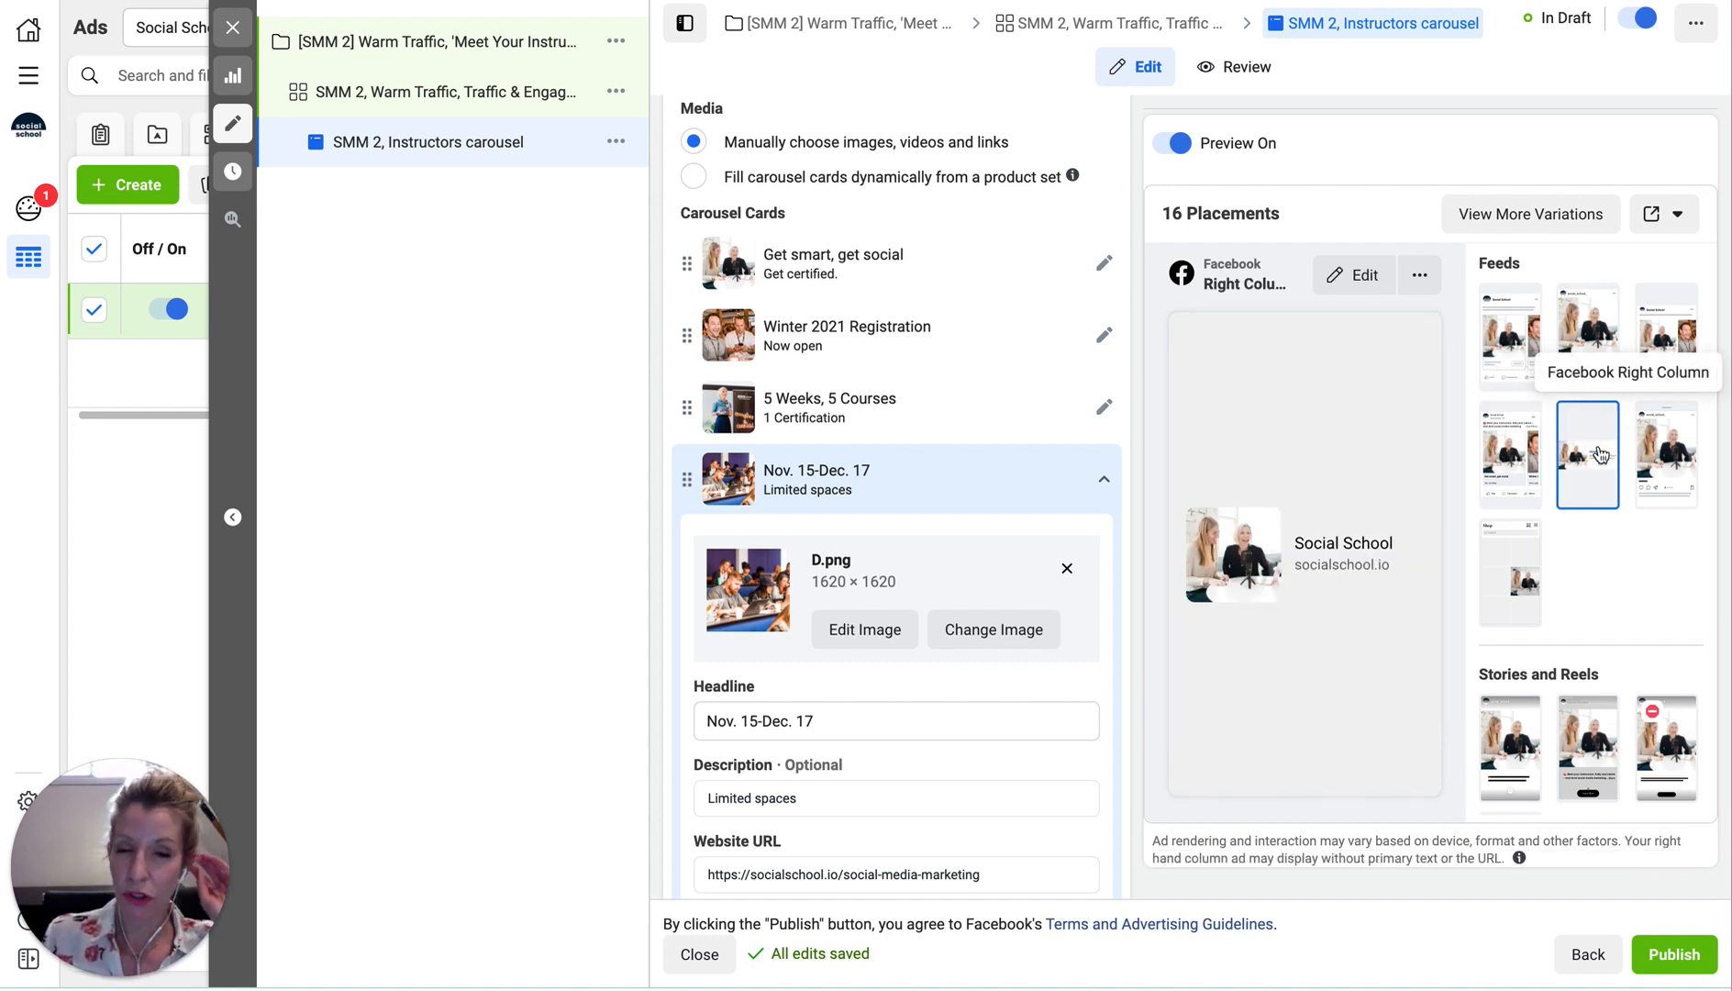
click(1664, 451)
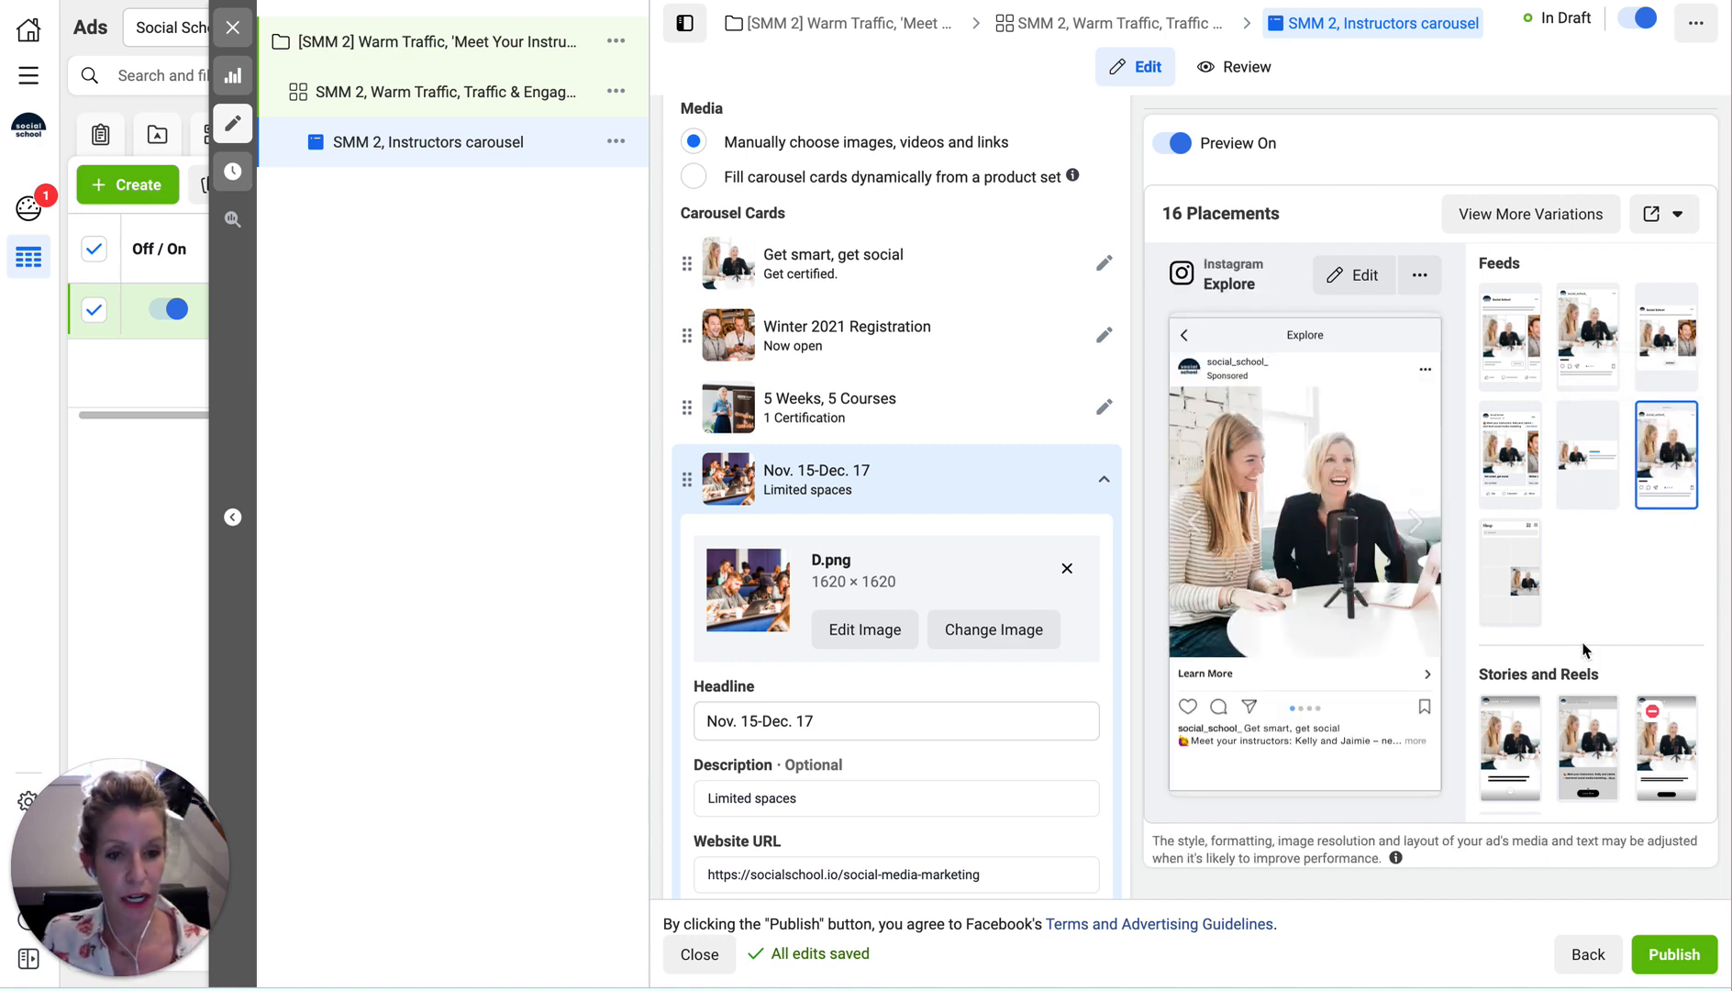
scroll(1584, 649, down, 1)
scroll(1584, 650, down, 1)
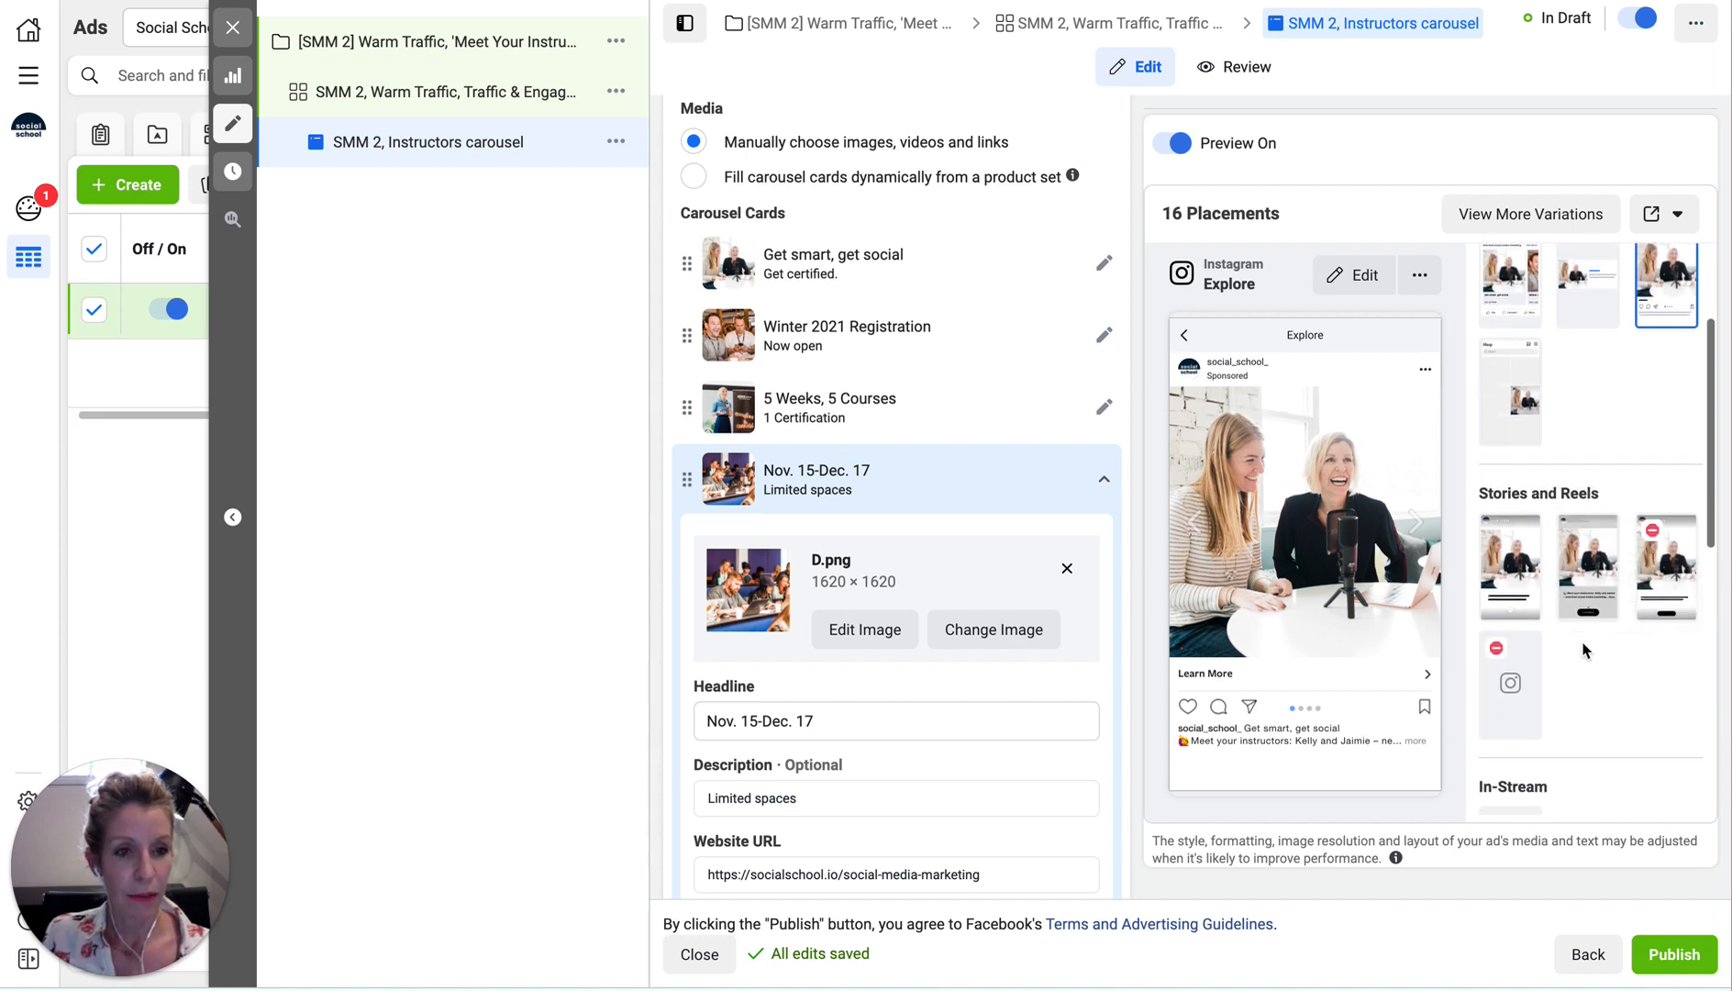
click(1517, 403)
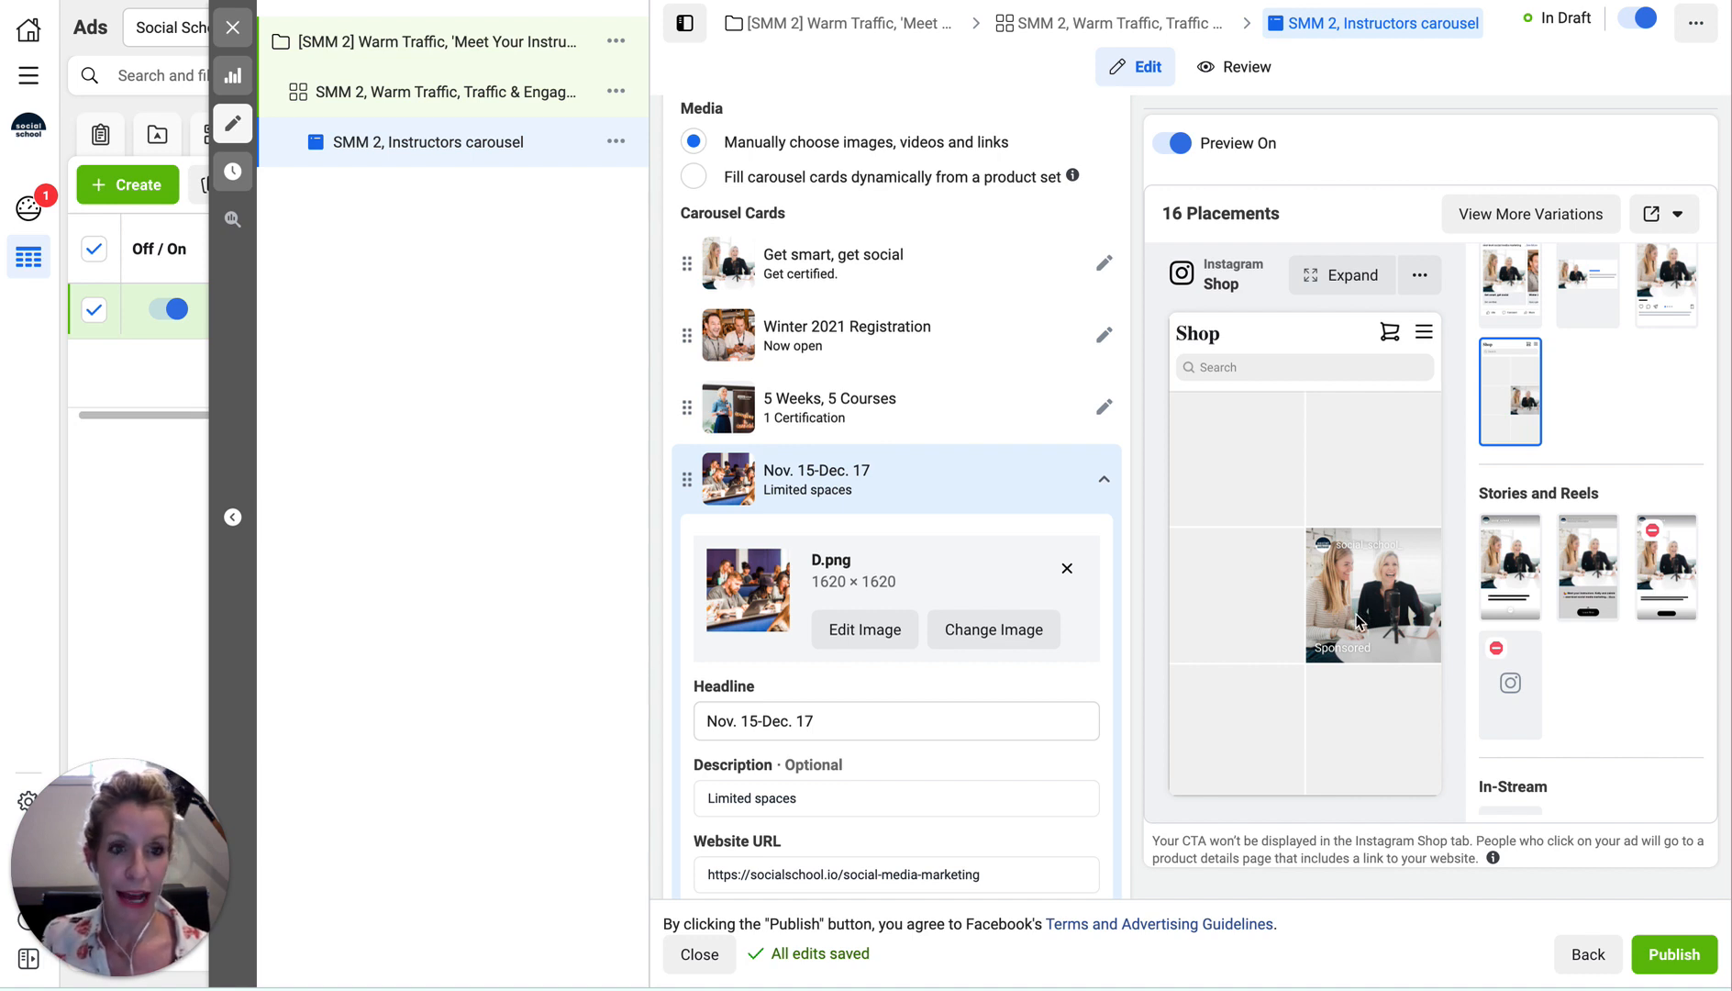
Preview the carousel in the Instagram Stories, Facebook Stories, Messenger Stories and Instagram Reels placements.
right_click(1501, 544)
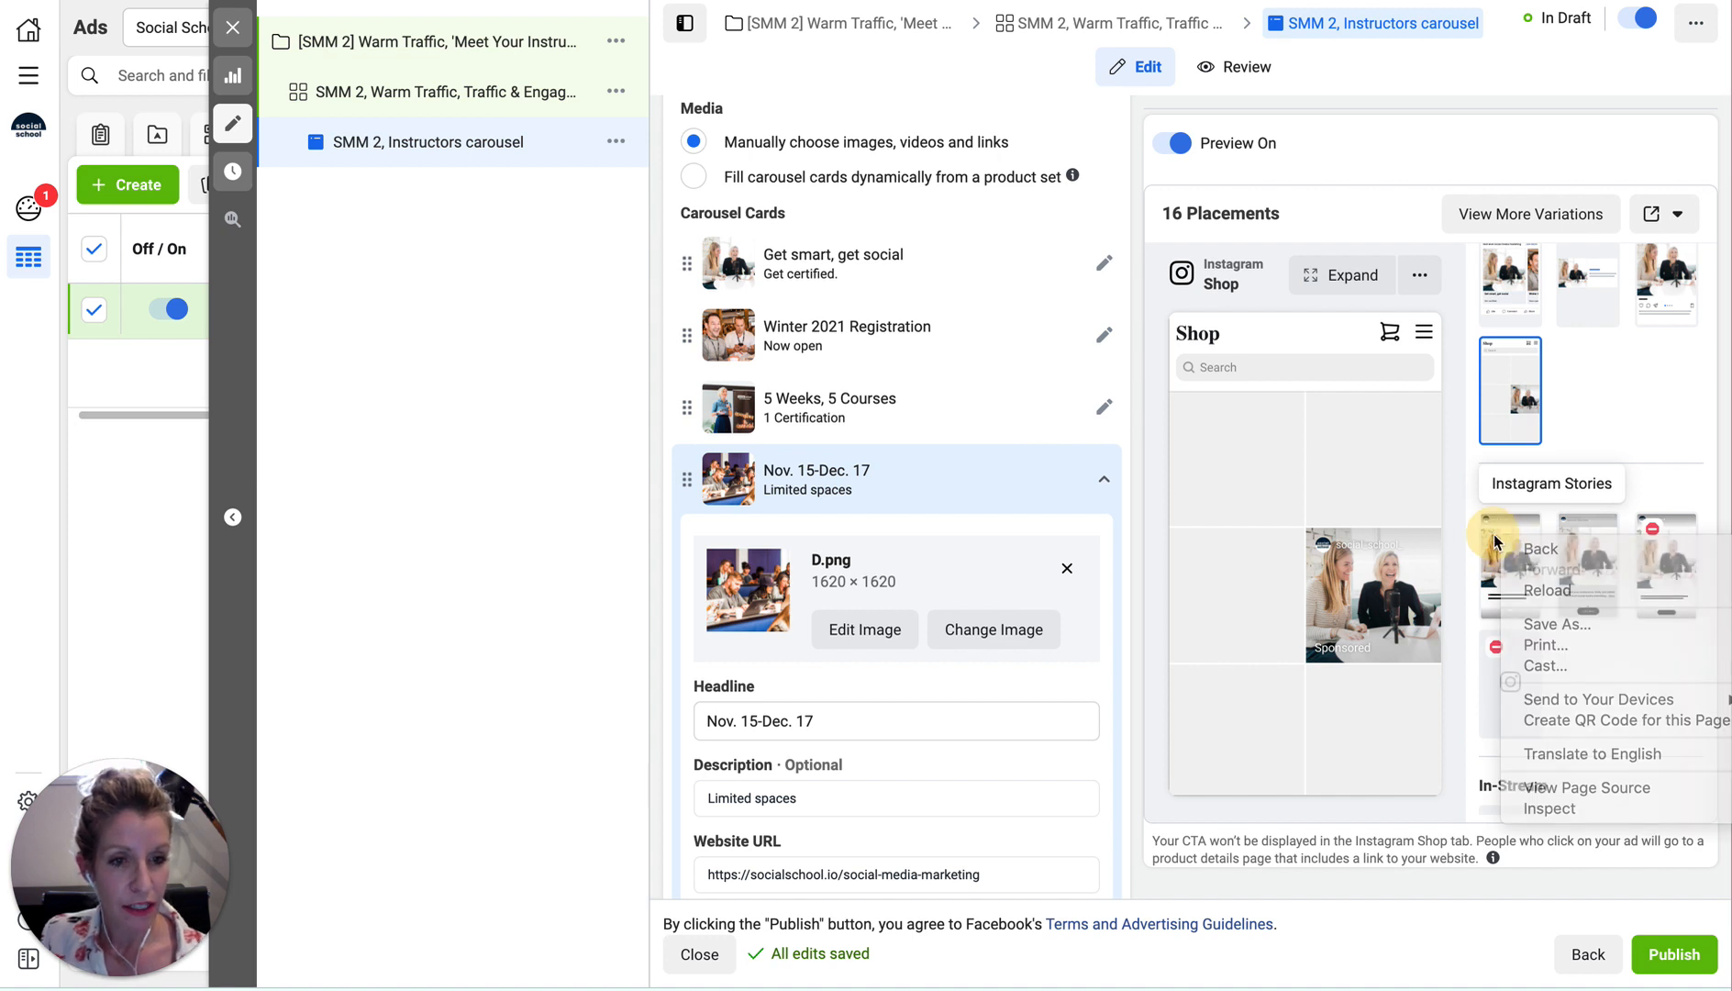
key(Escape)
click(1493, 541)
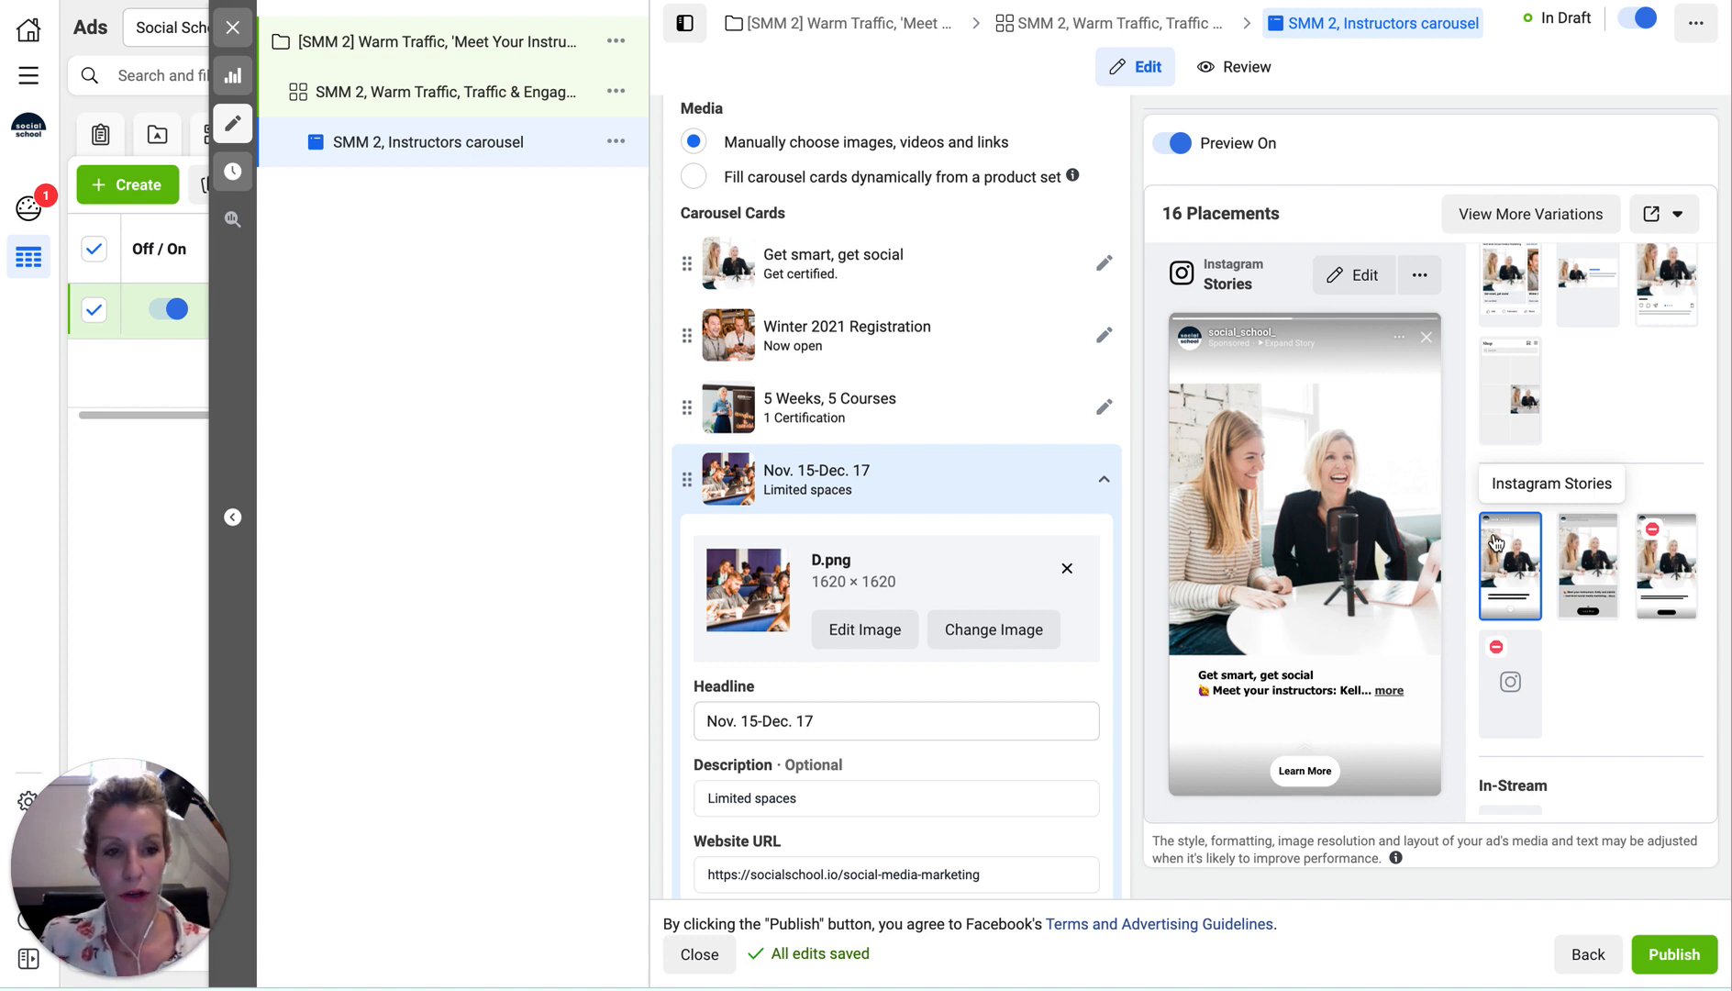
click(1600, 559)
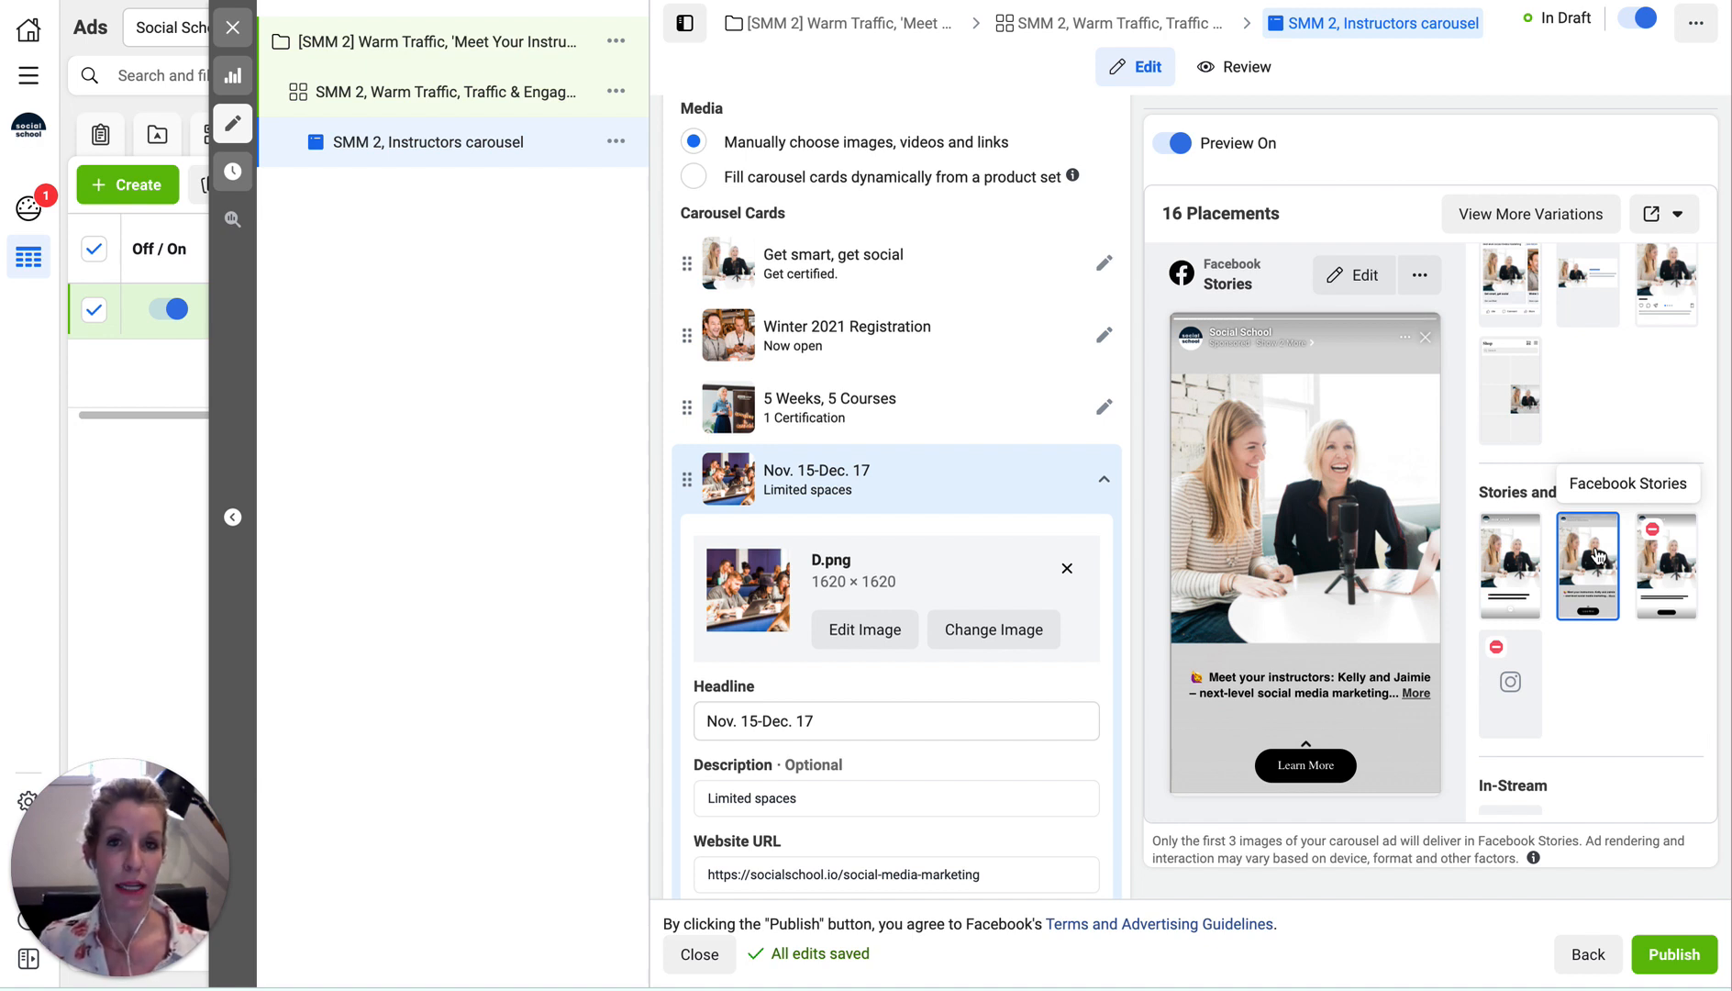
click(1655, 563)
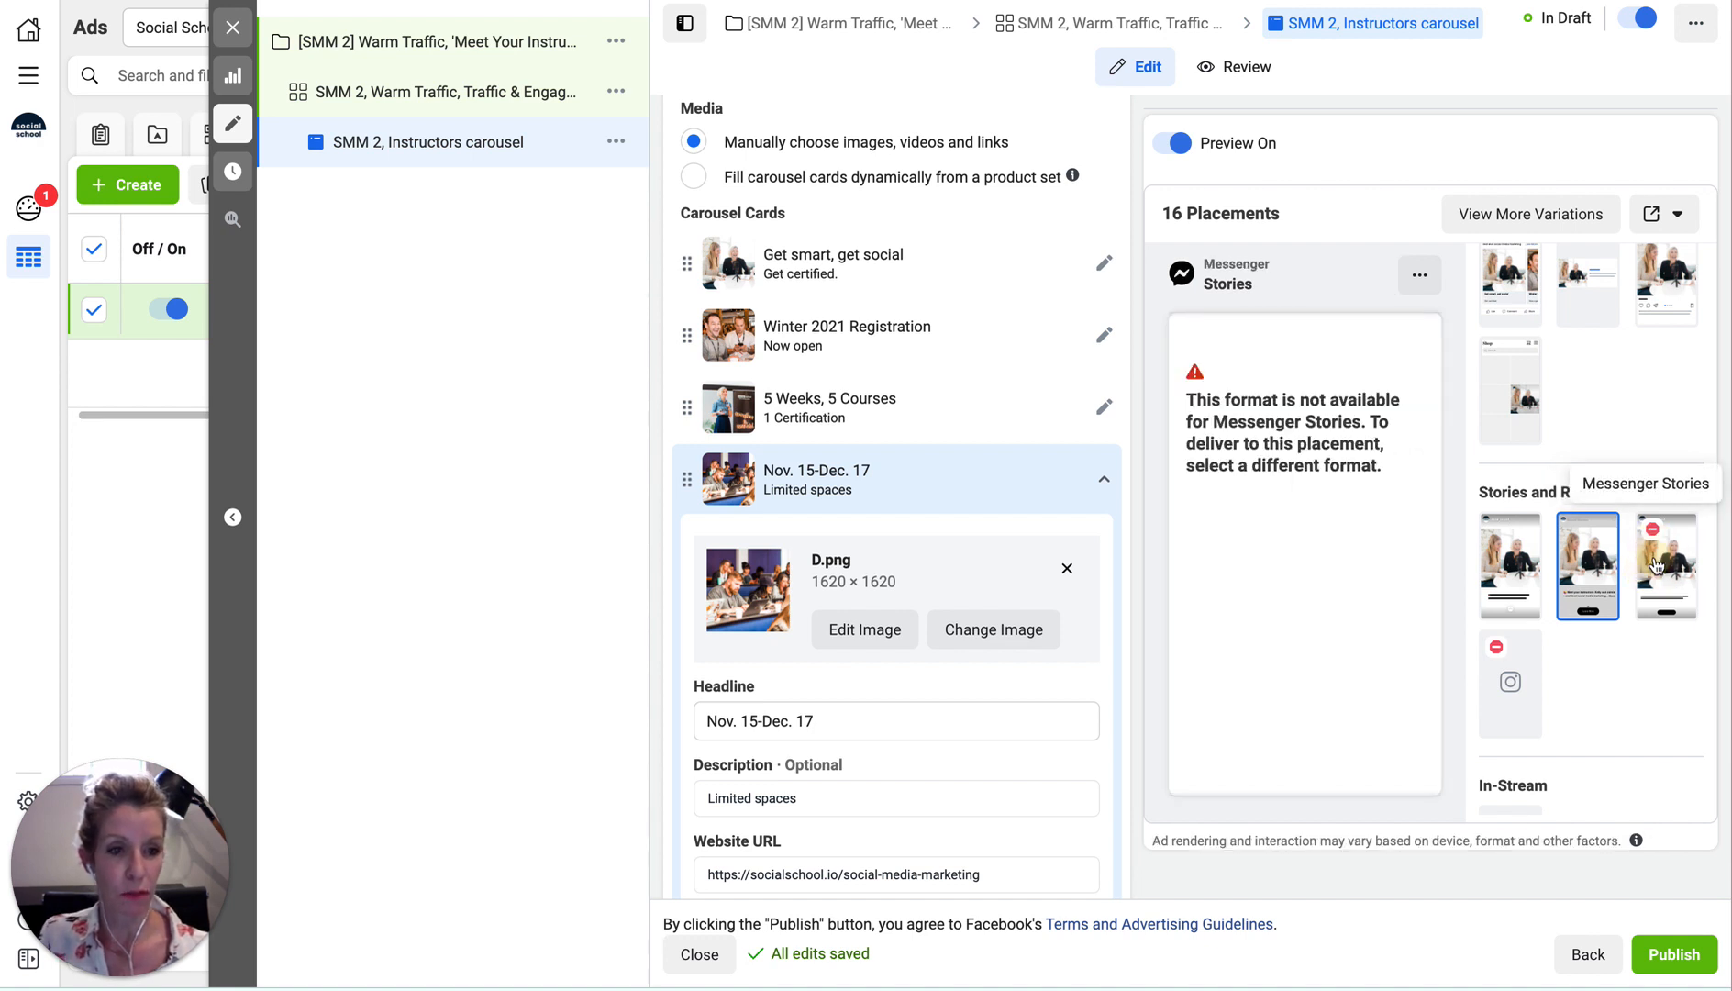
click(1507, 665)
Preview the carousel in the Facebook In-Stream, Facebook Search Results and Facebook Instant Articles placements.
scroll(1601, 689, down, 1)
scroll(1601, 695, down, 4)
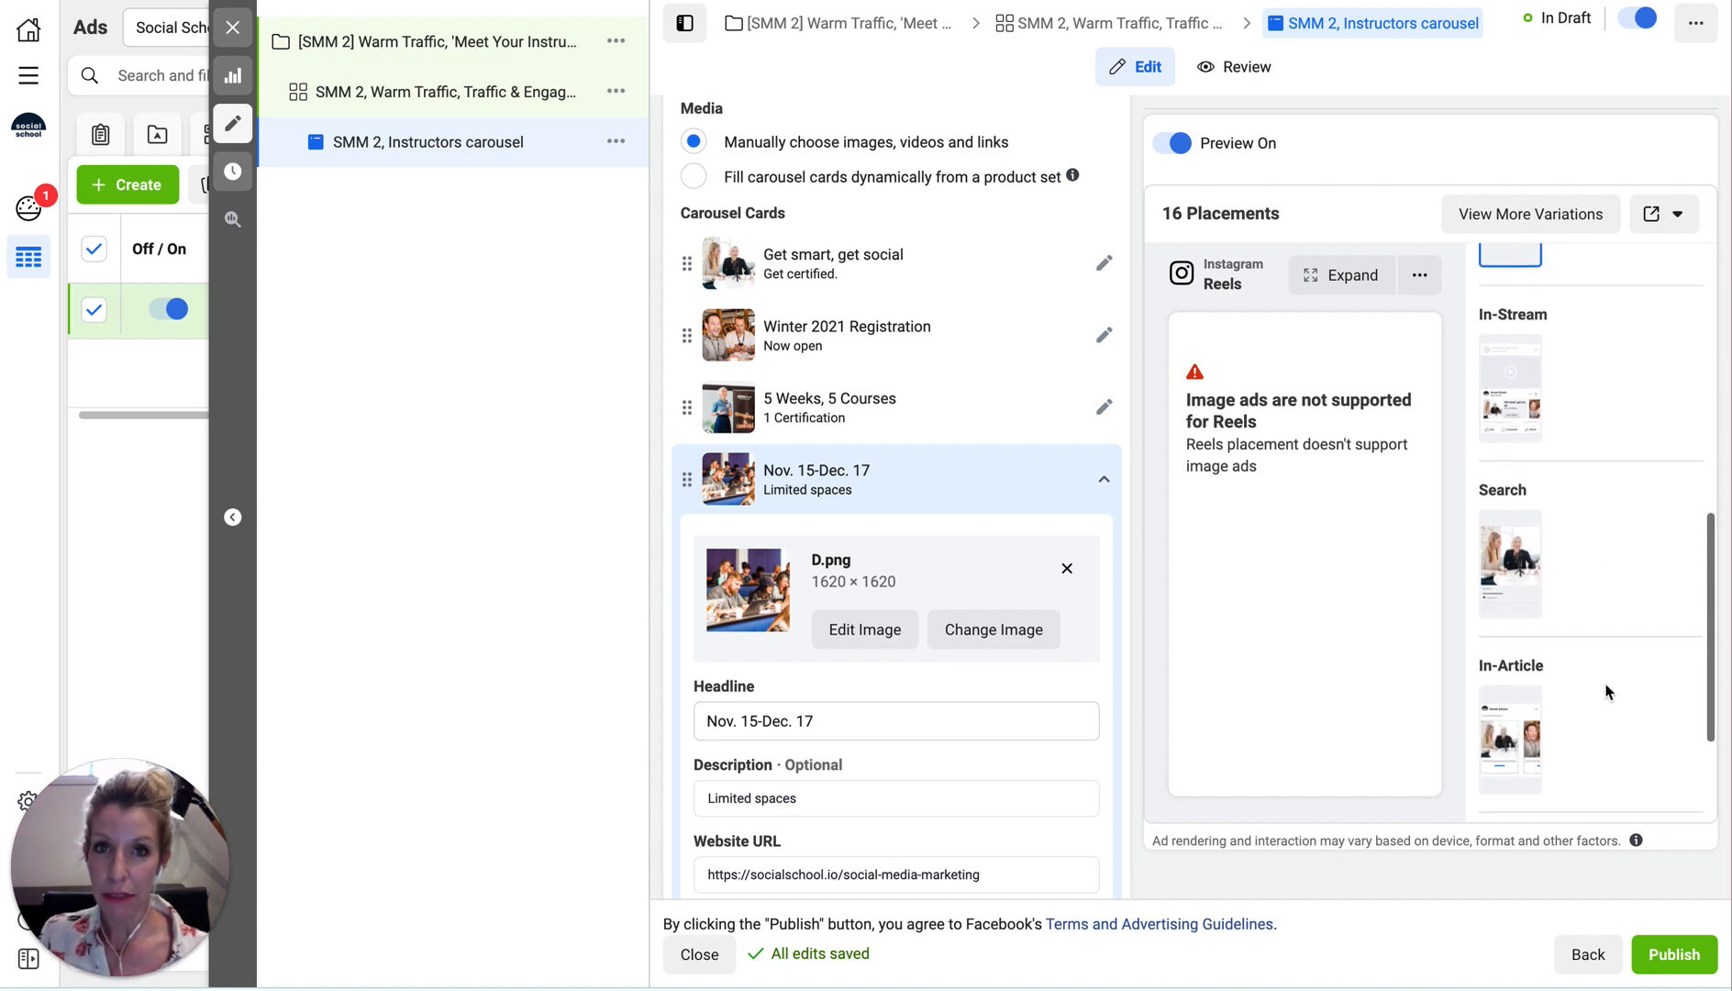
click(1508, 384)
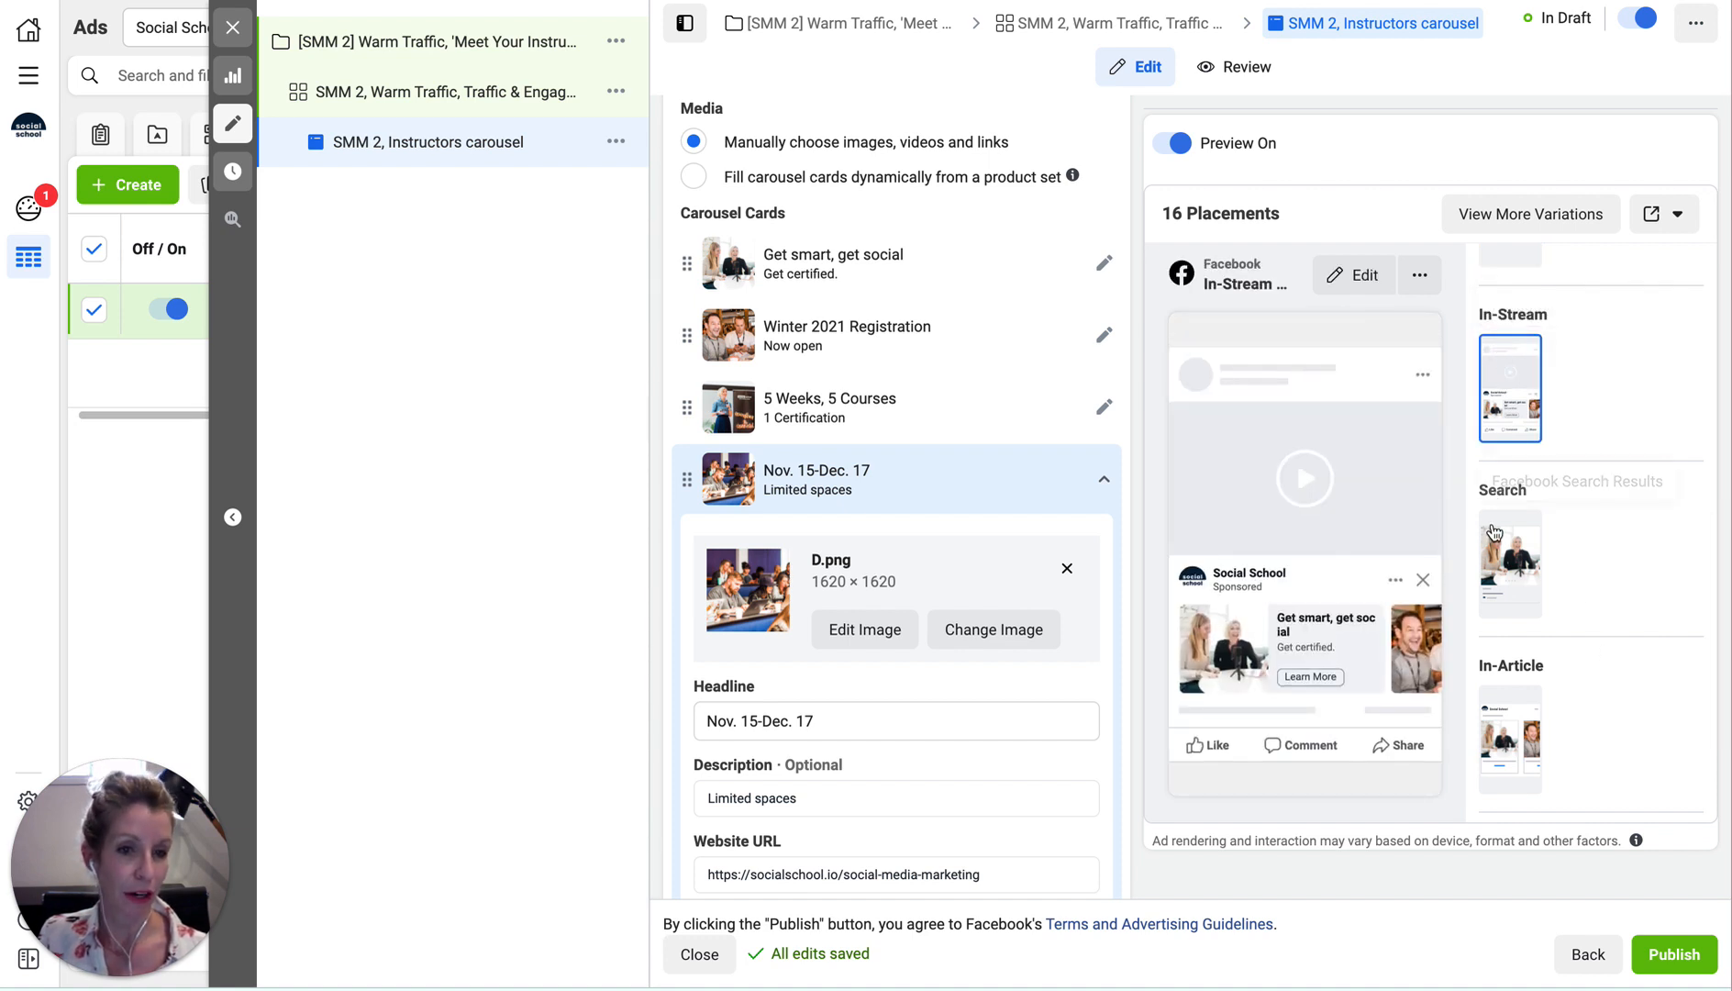
click(1509, 549)
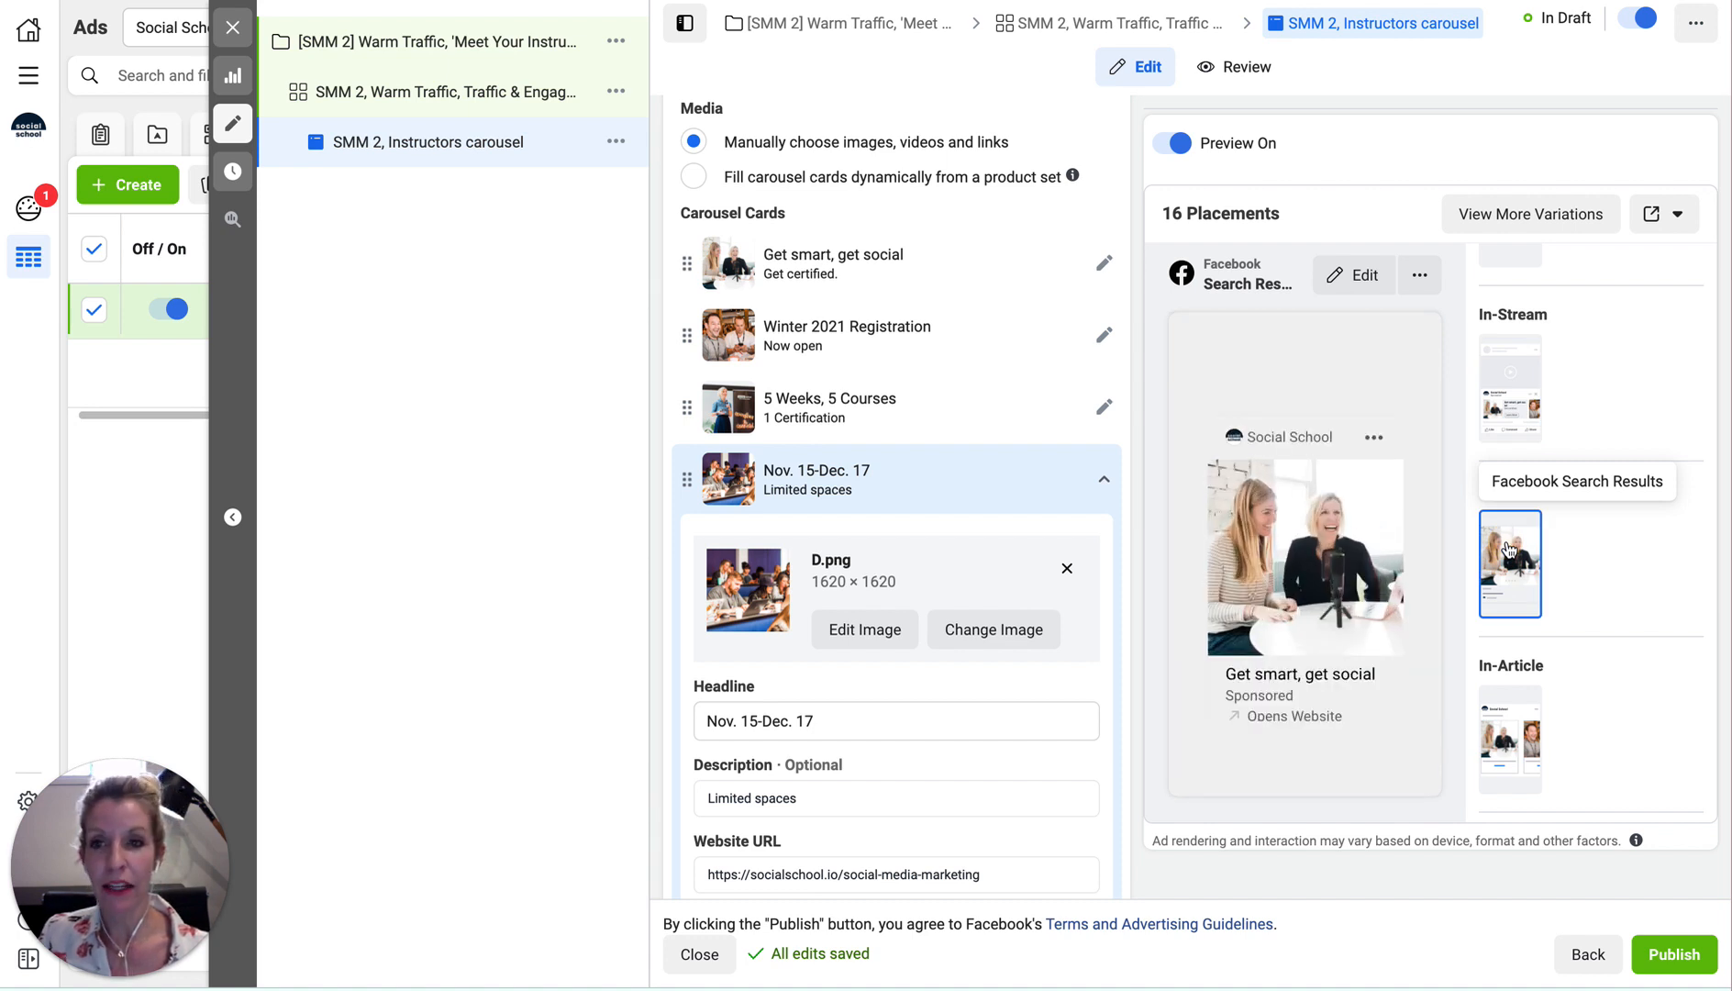
click(1511, 725)
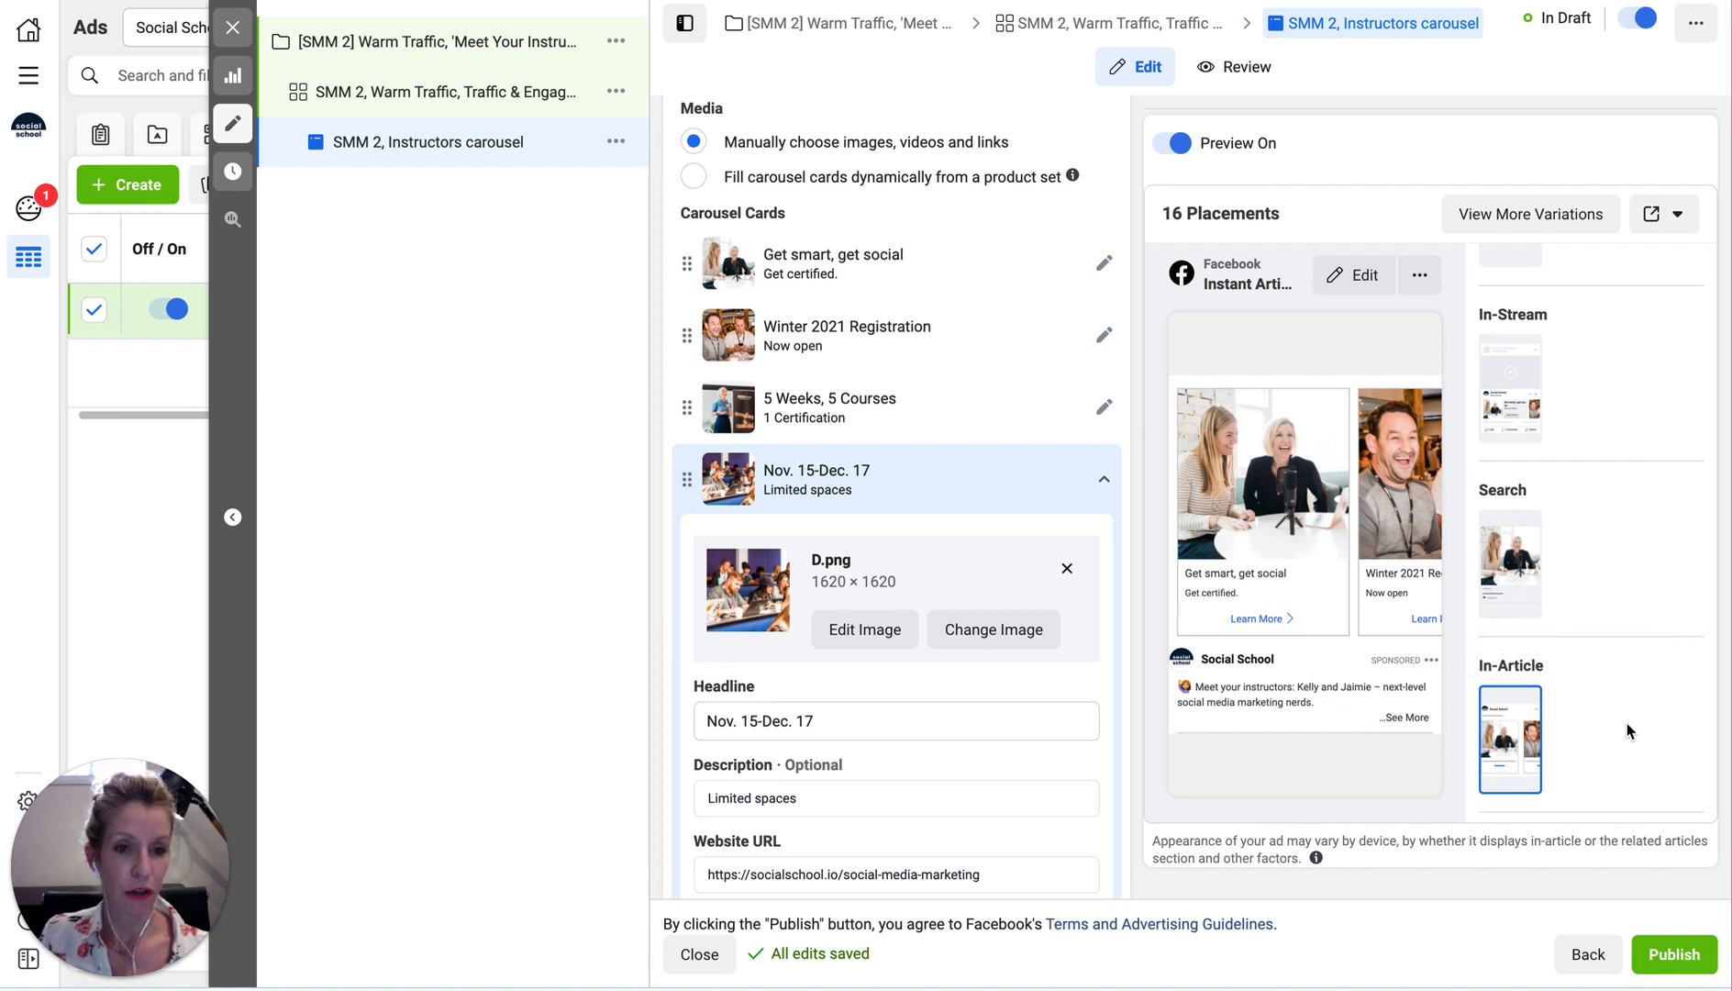
scroll(1625, 720, down, 2)
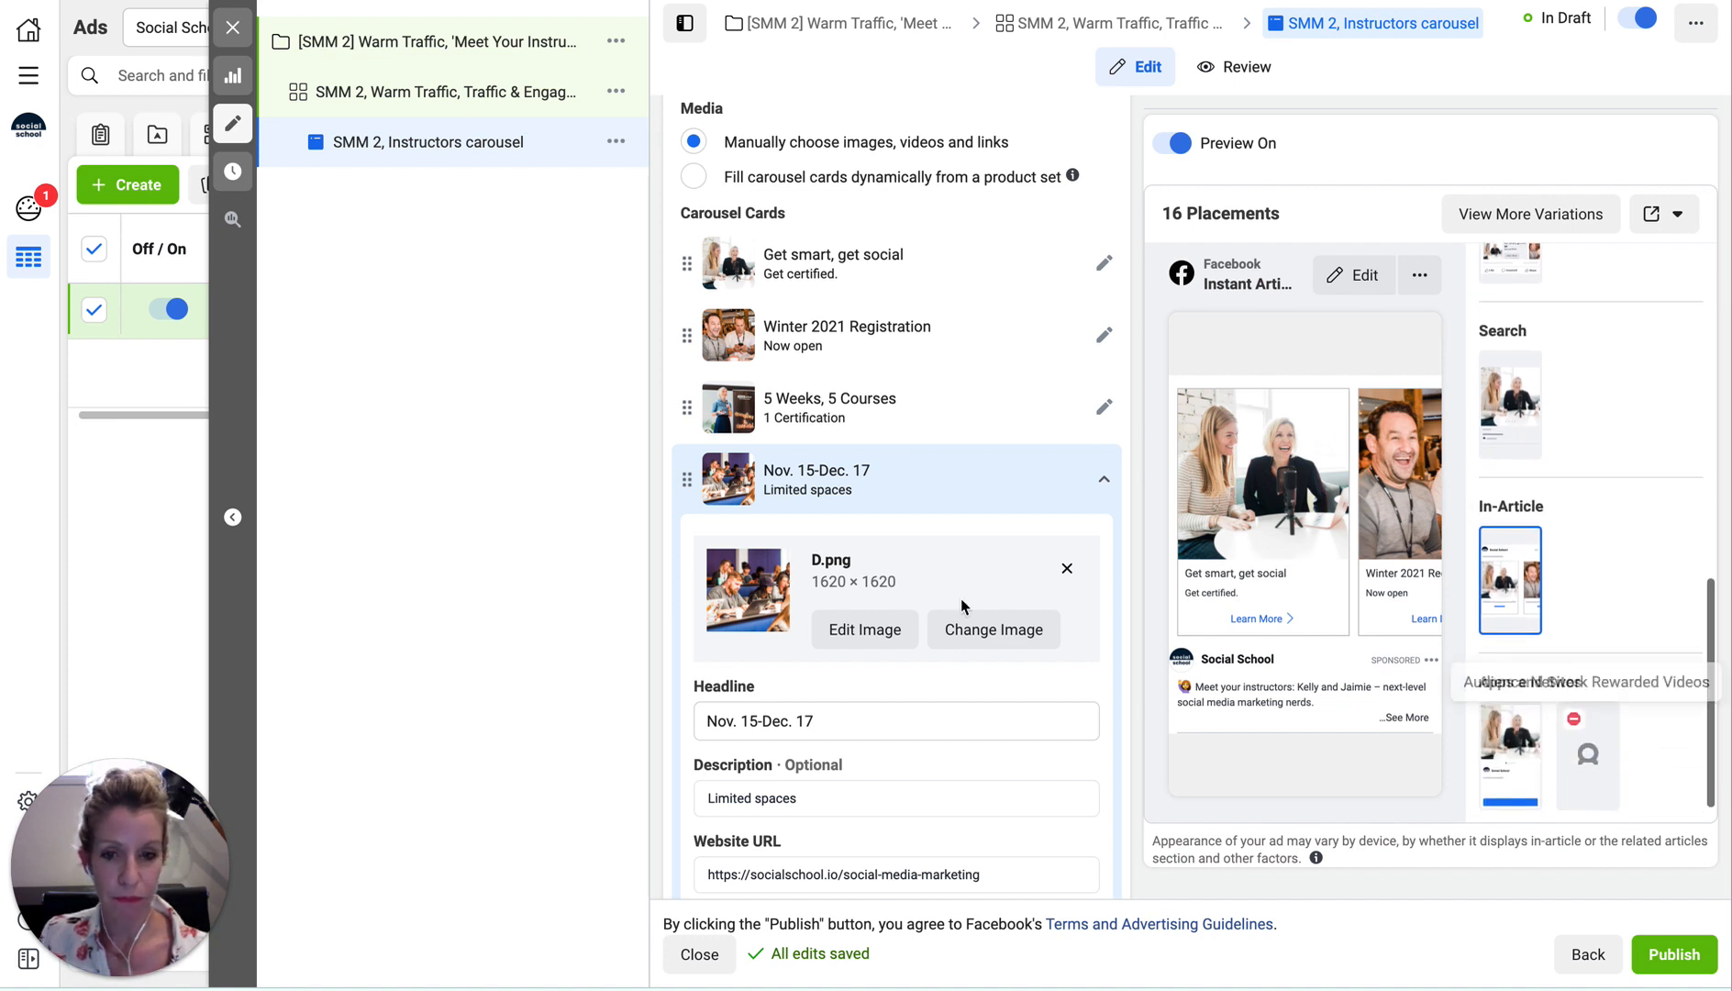
Open the Instagram Feed placement for editing, check its customization options and close it without changes.
scroll(902, 601, down, 4)
scroll(903, 595, down, 4)
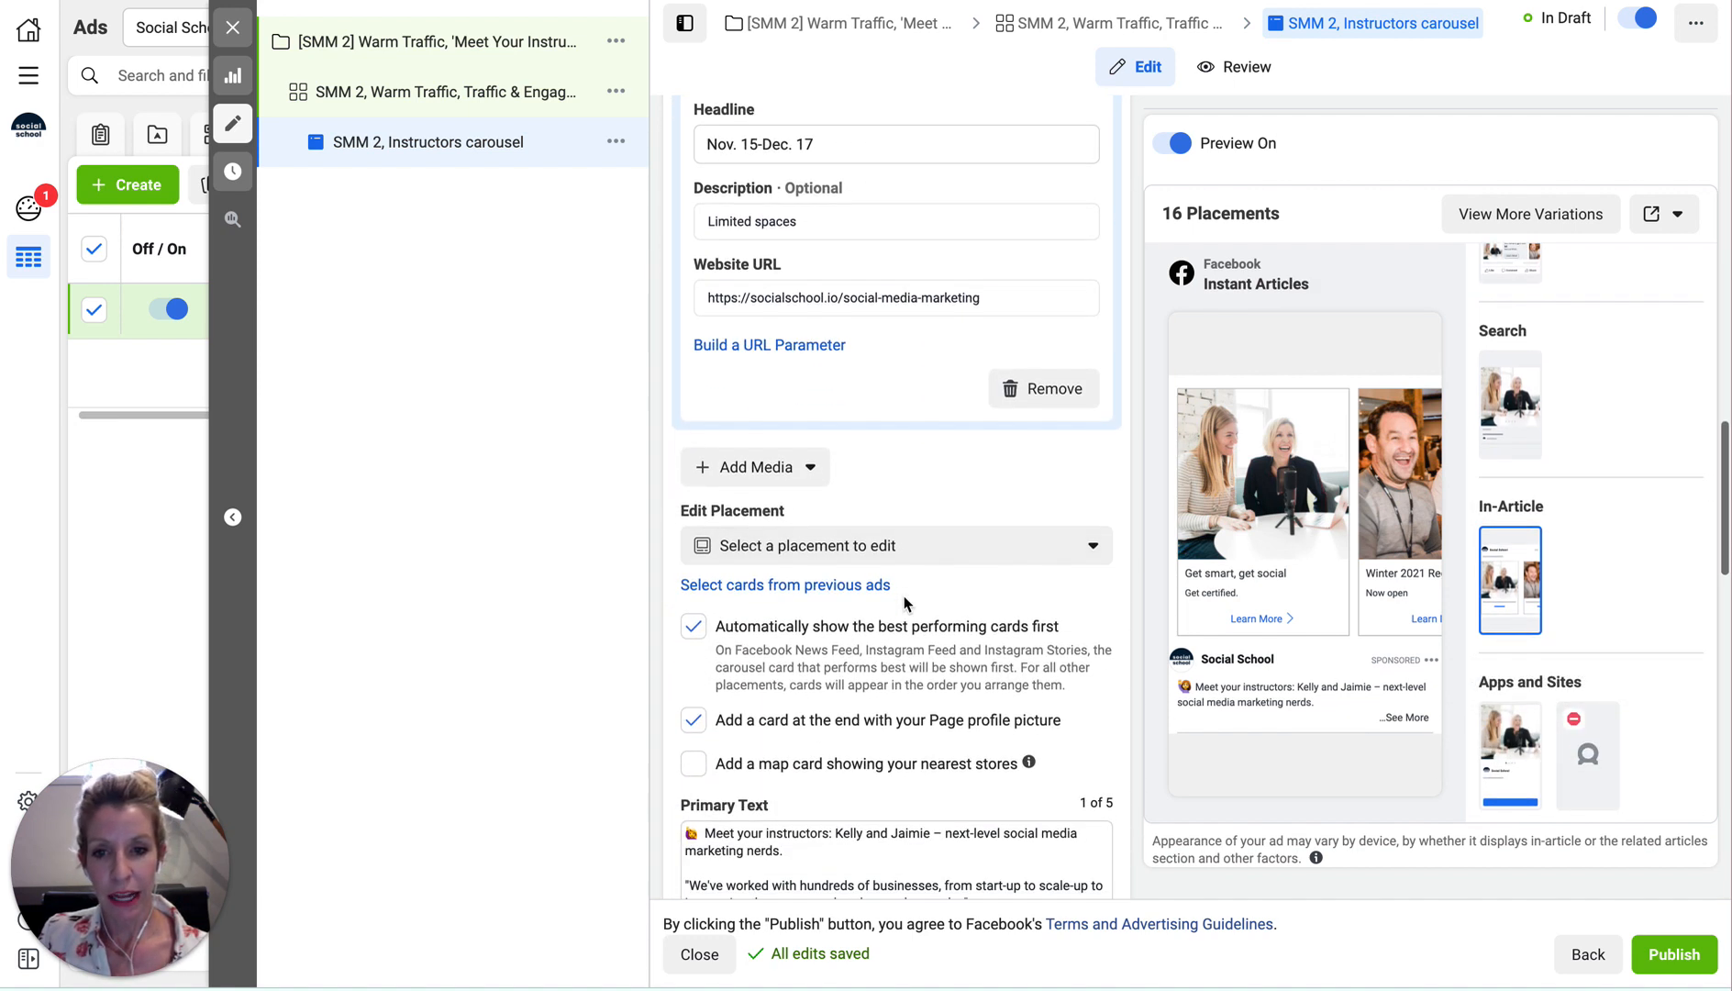
click(745, 413)
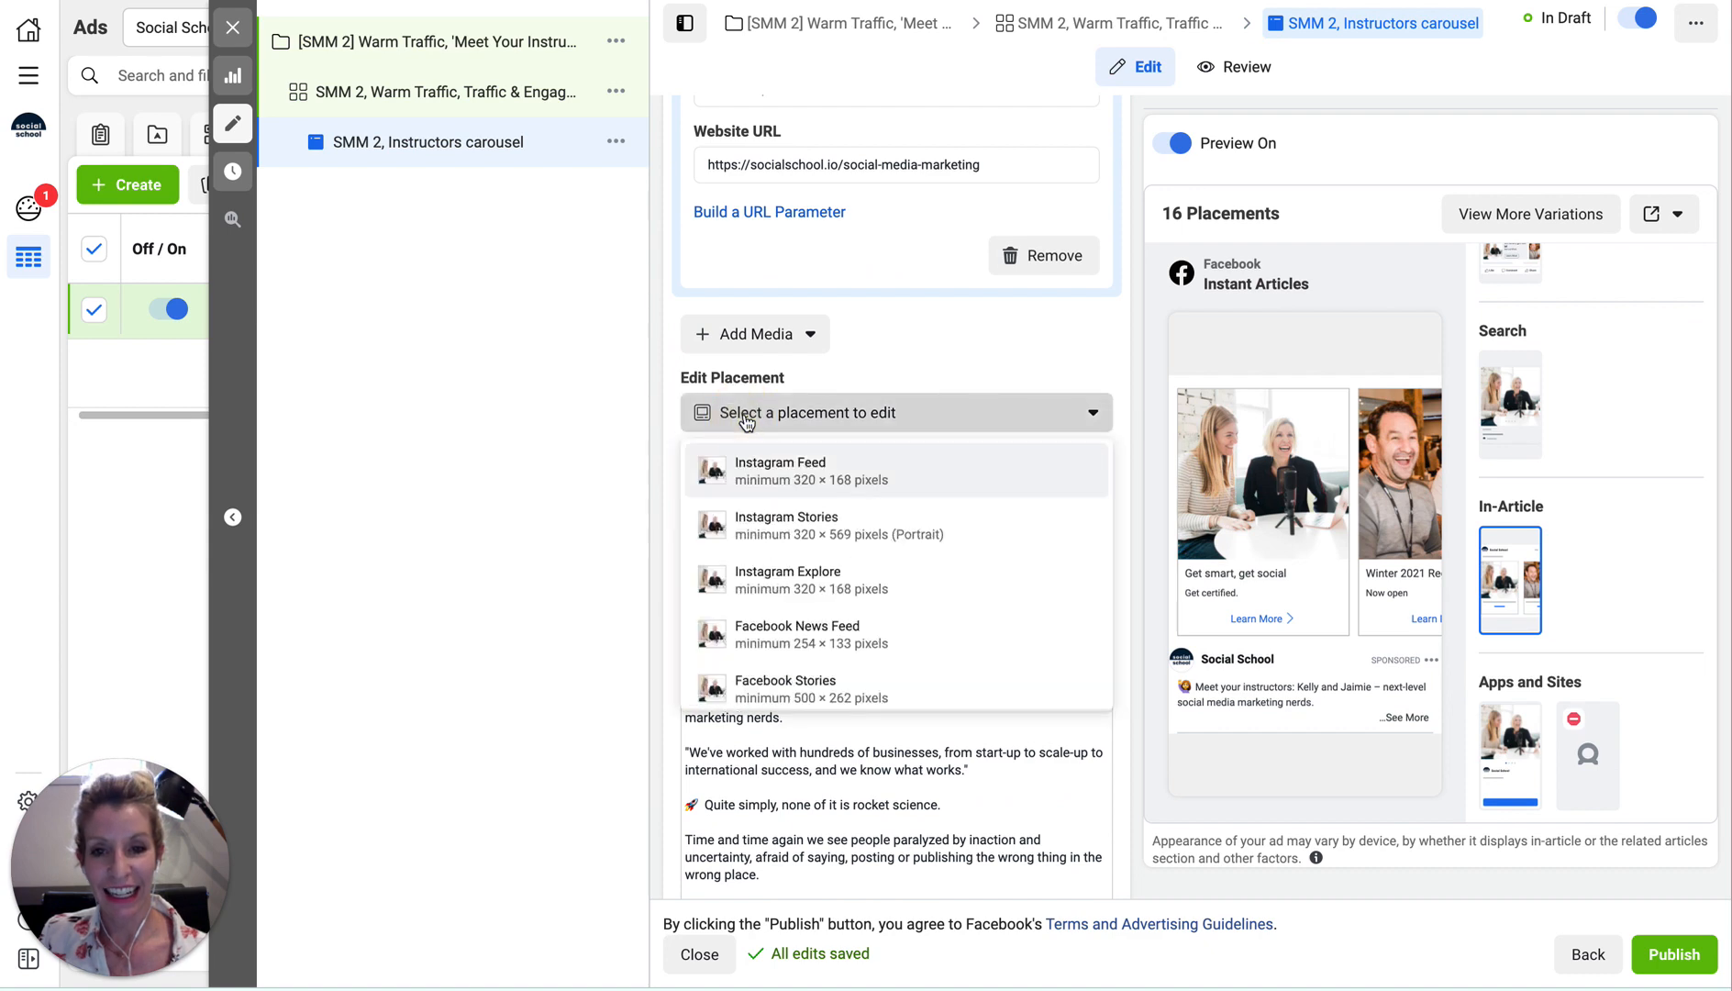
click(754, 467)
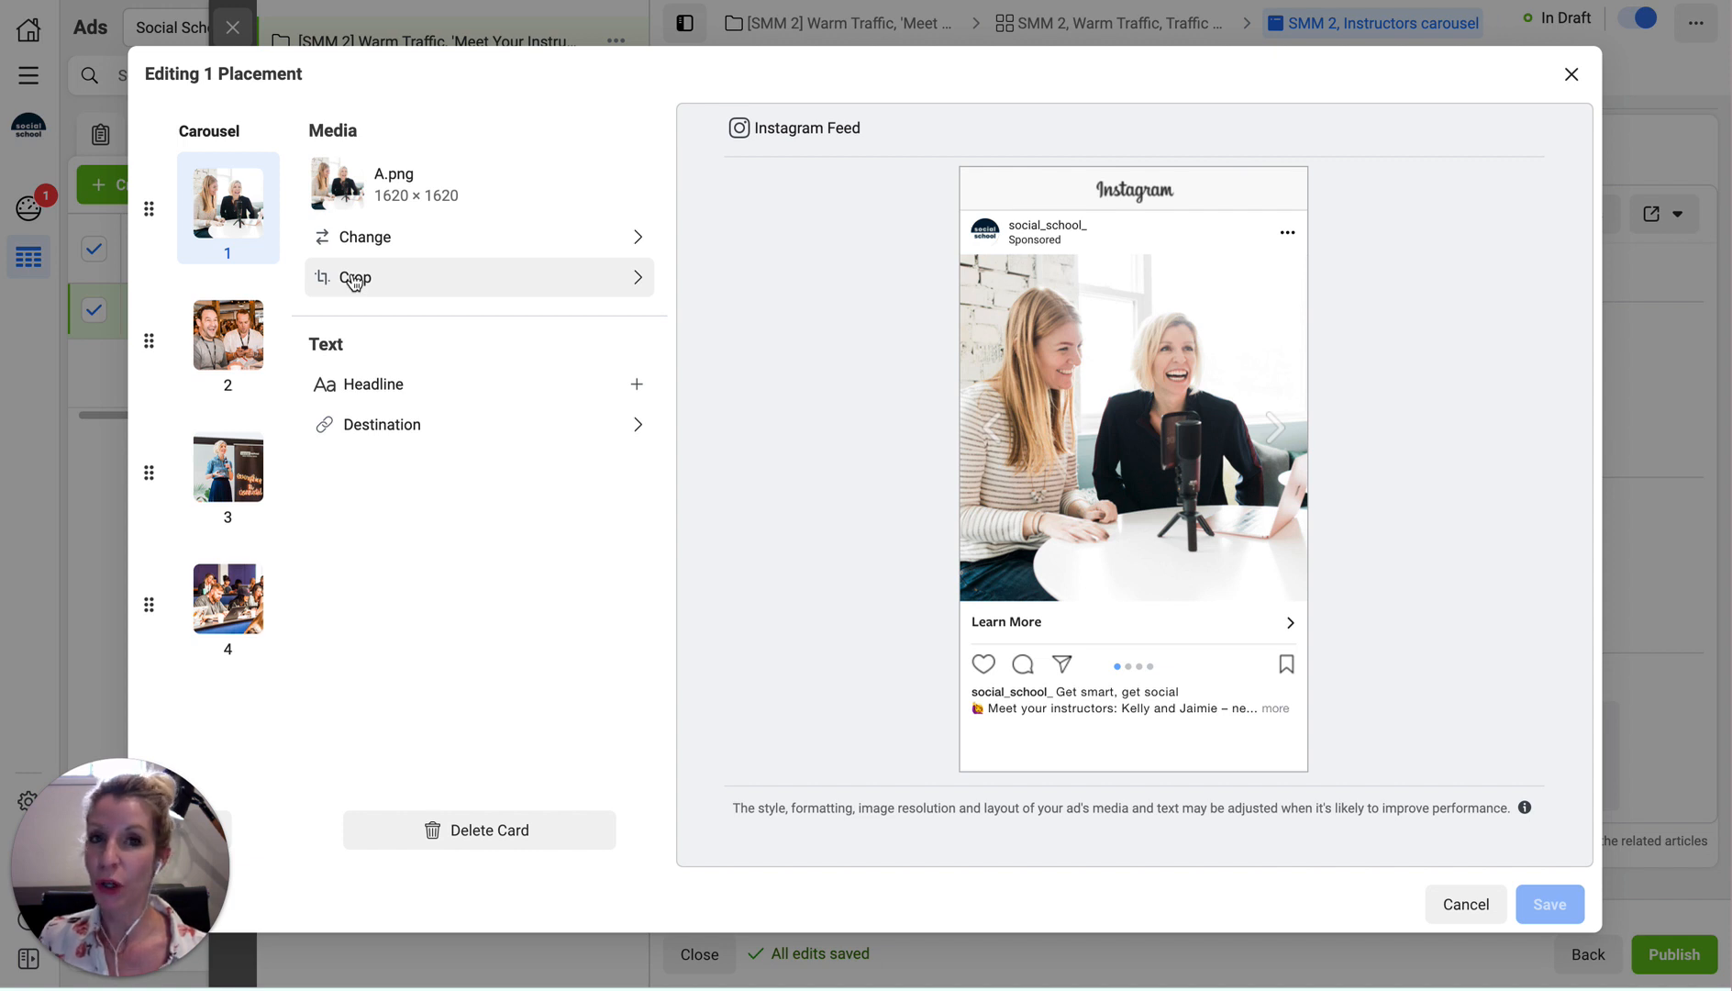
click(1570, 76)
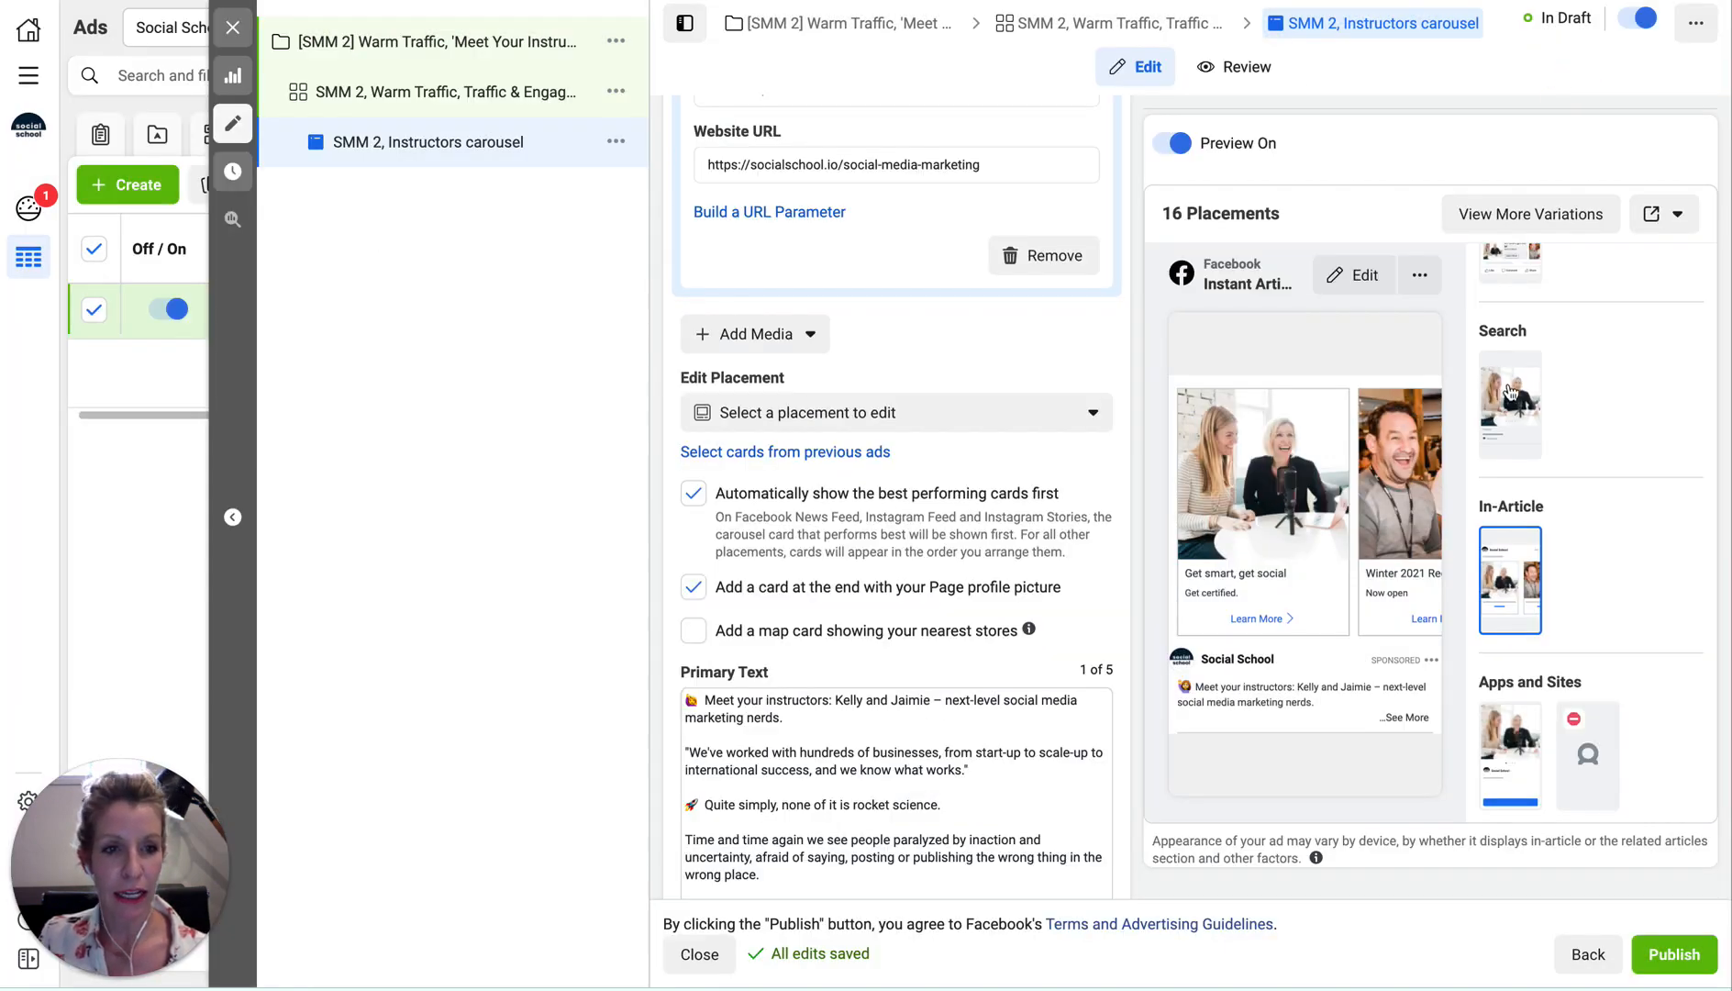
Preview the carousel in Instagram Stories and open that placement for editing.
scroll(1536, 418, up, 5)
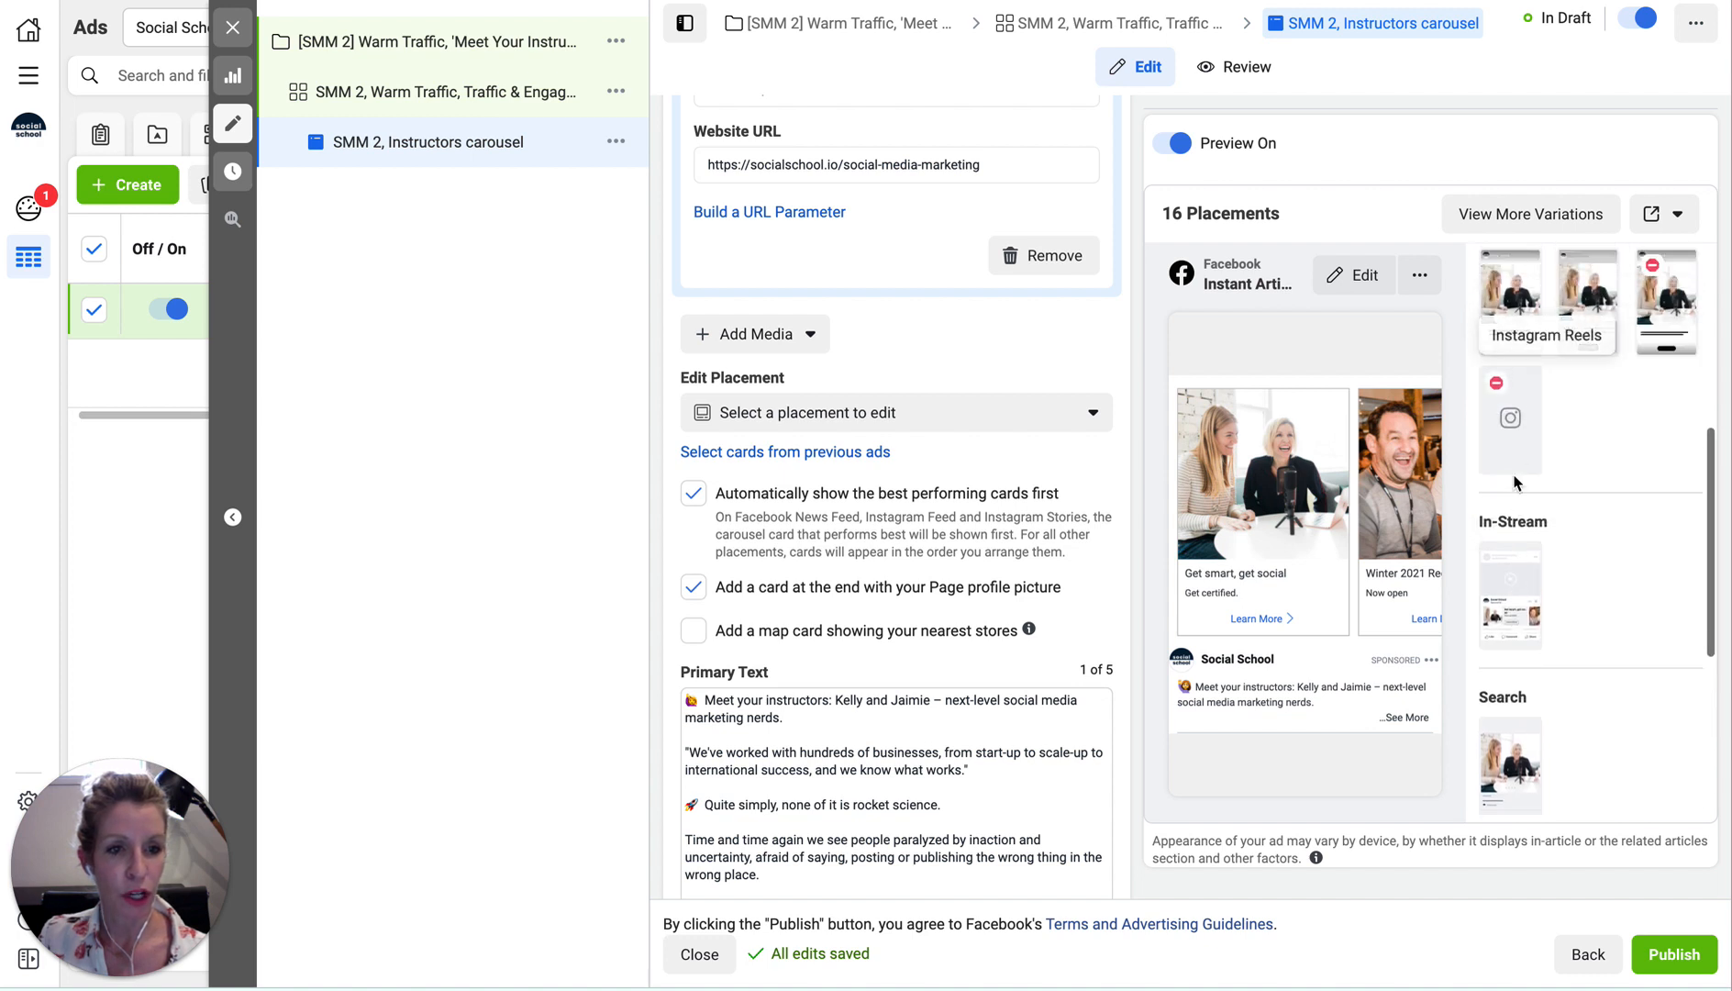
click(1517, 498)
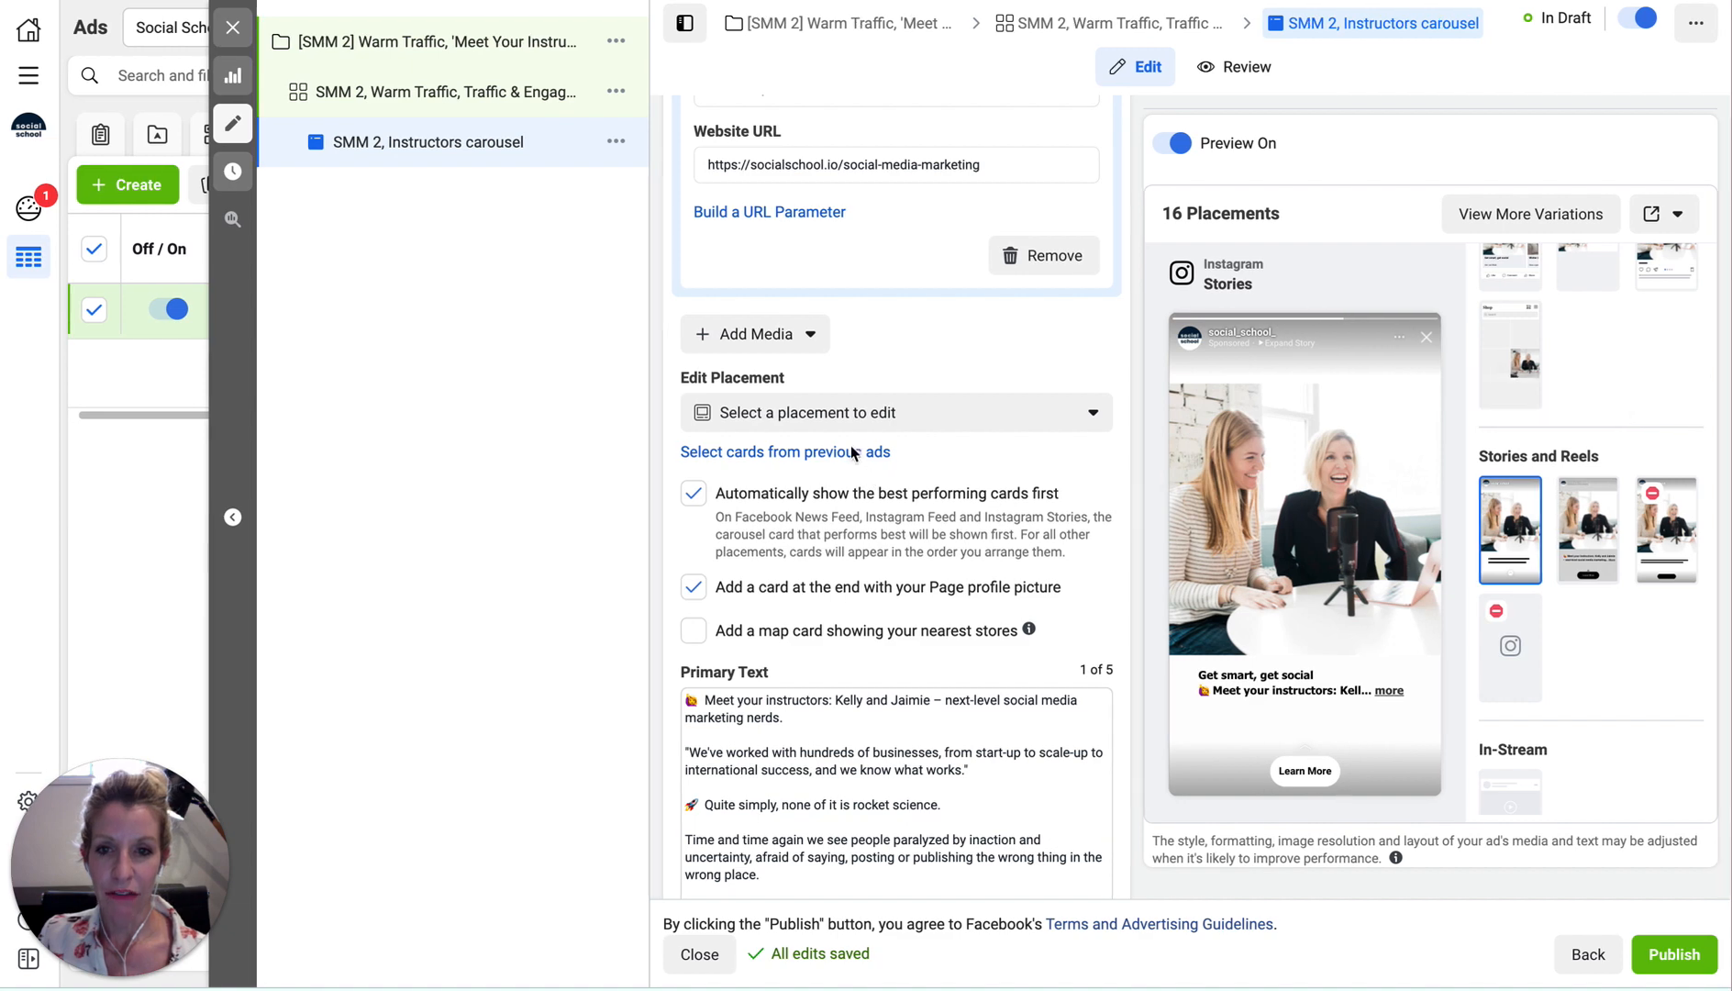
click(769, 411)
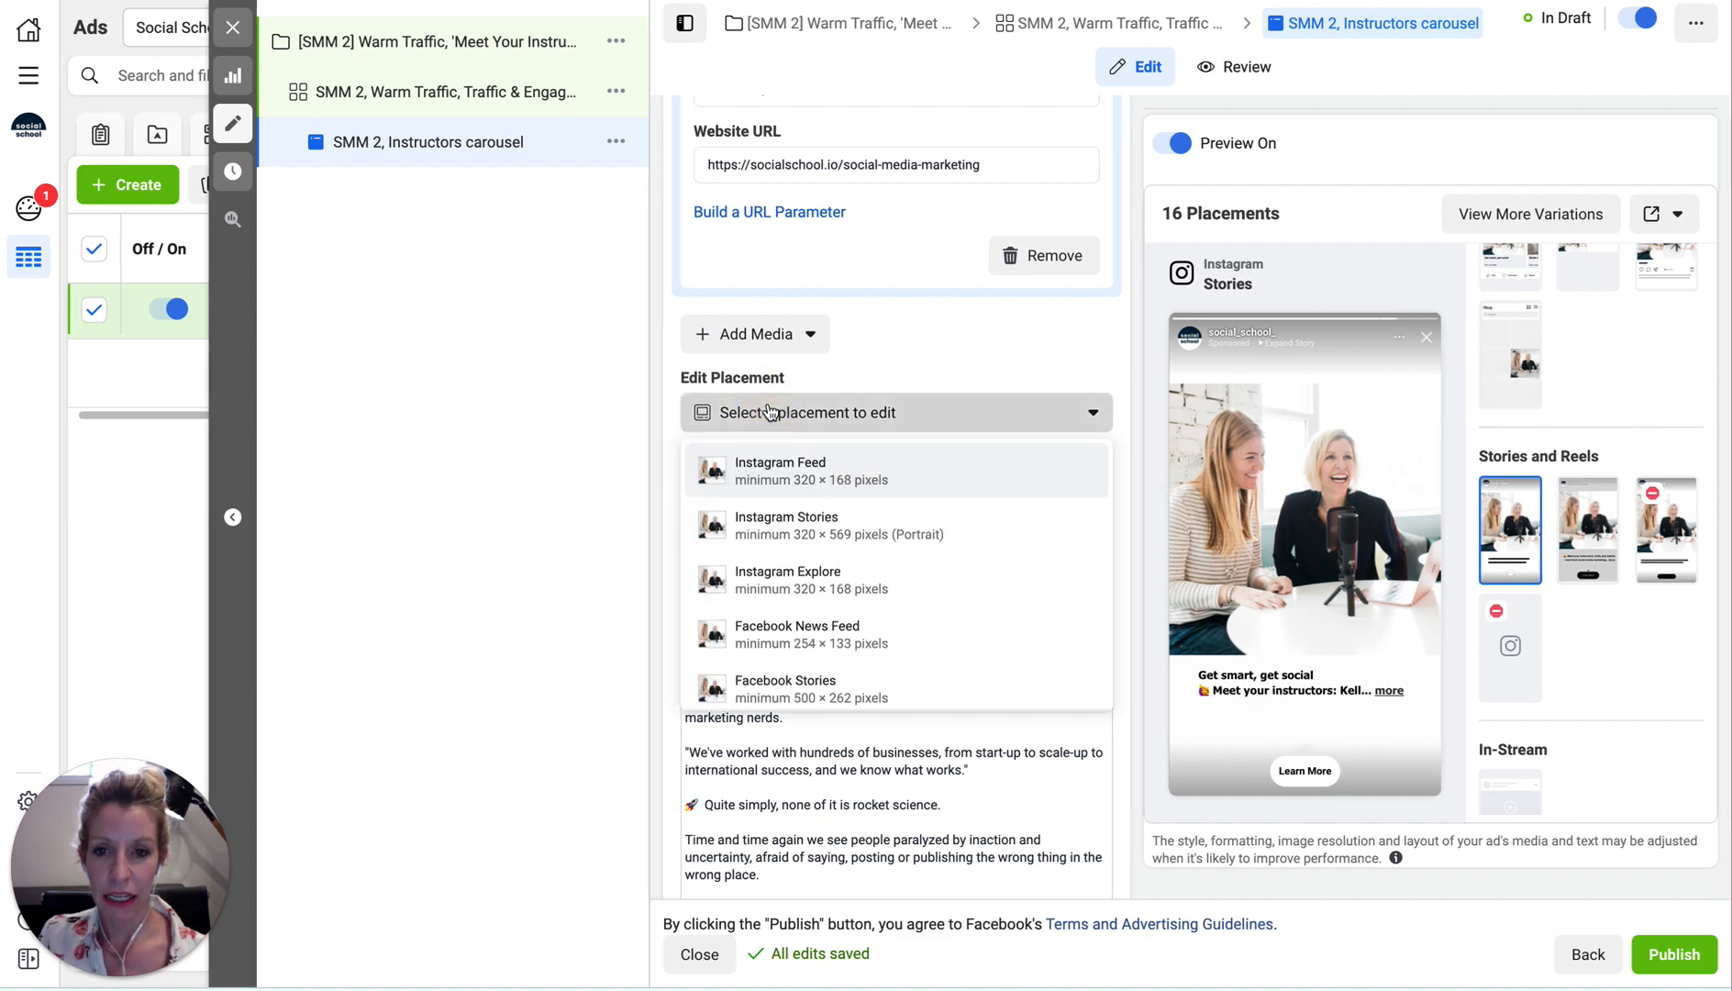
click(769, 535)
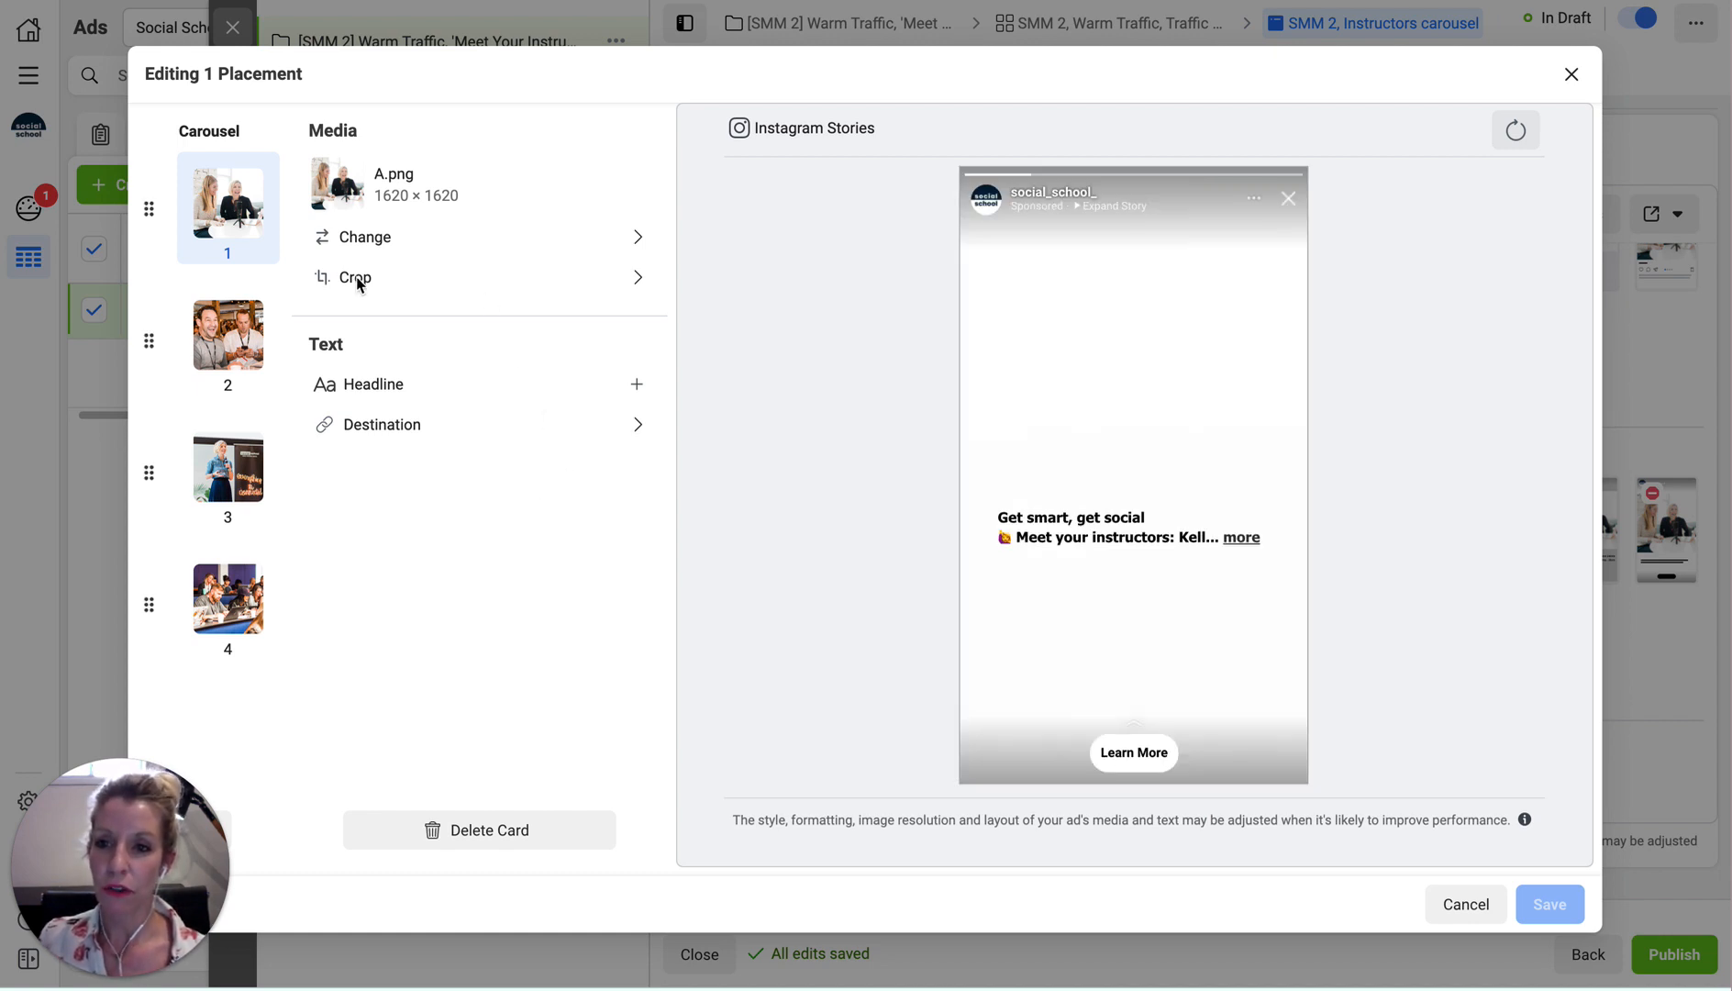
Crop the first carousel card's image, A.png, to the Vertical 9:16 format for the Instagram Stories placement.
right_click(637, 277)
right_click(596, 276)
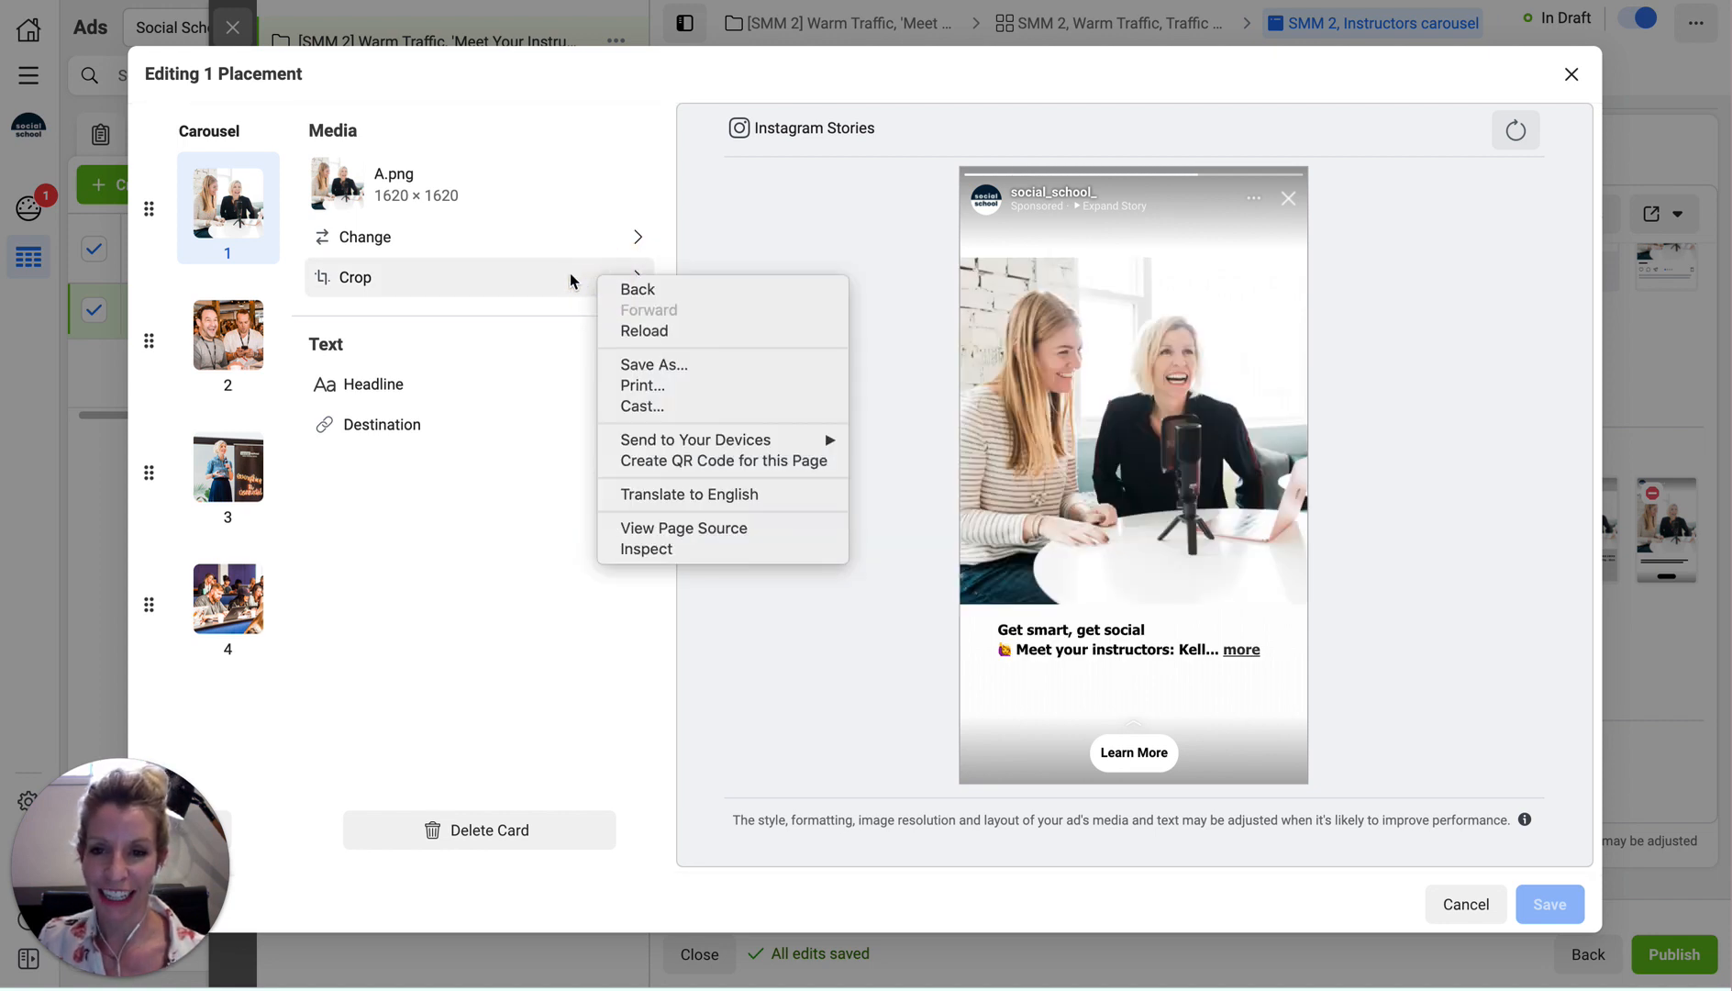
click(570, 275)
click(571, 278)
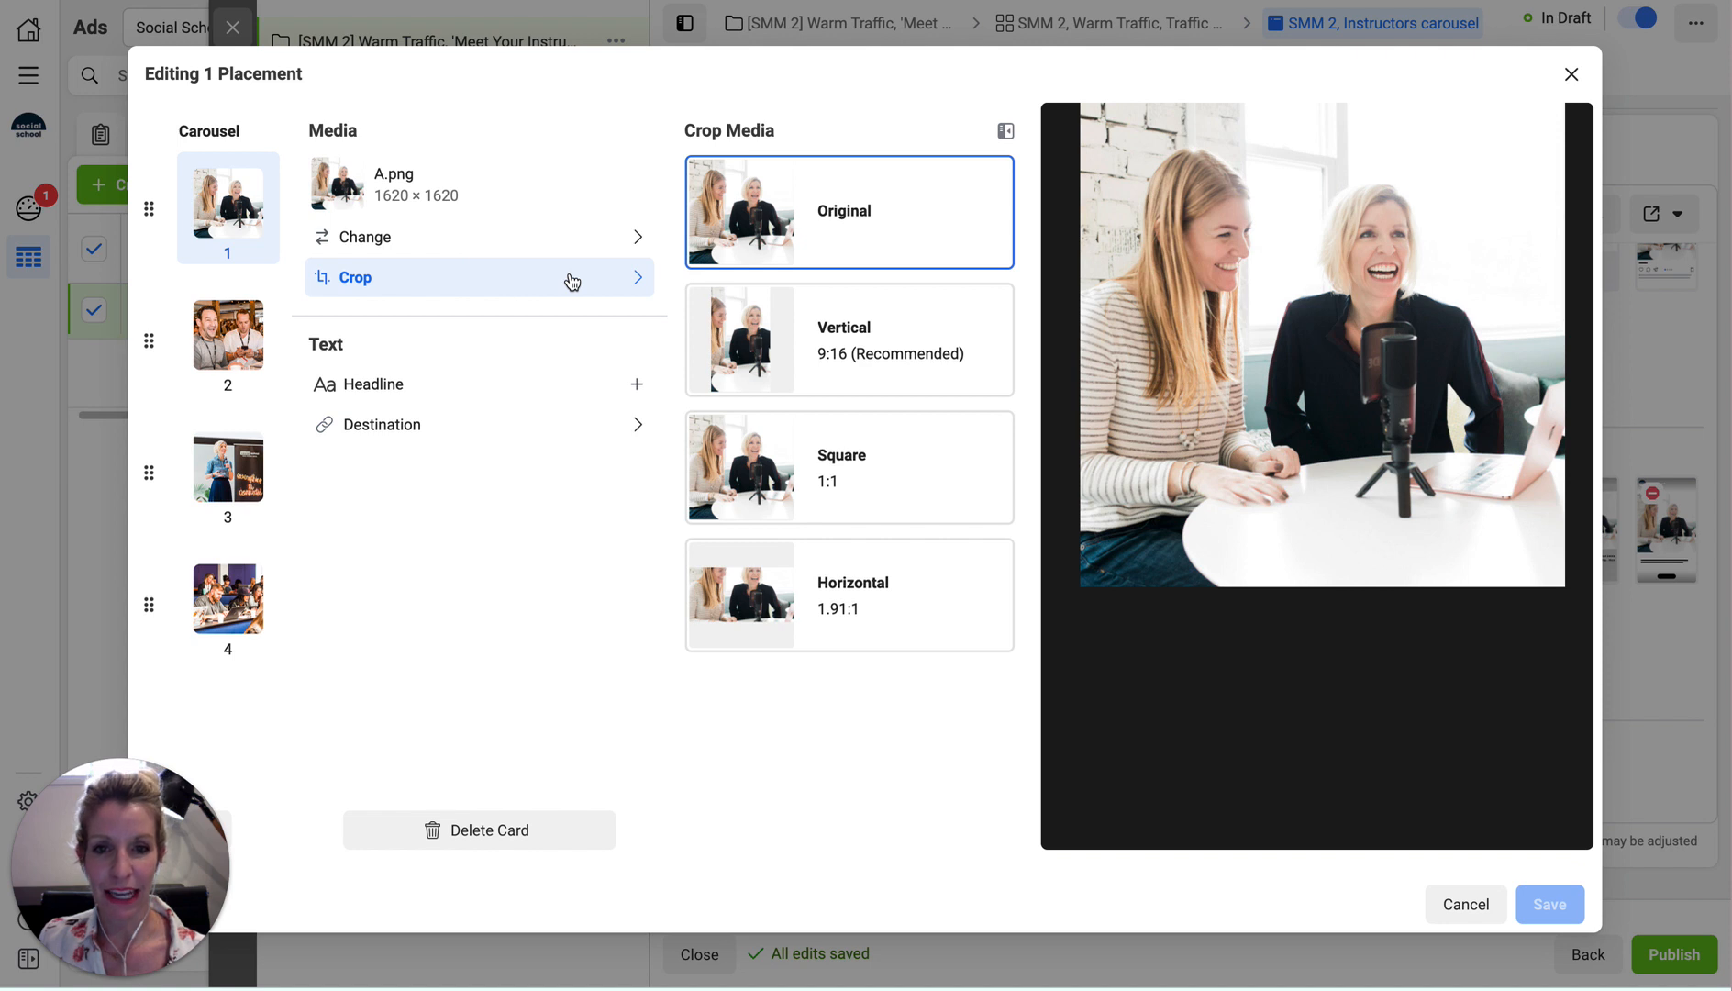
click(851, 334)
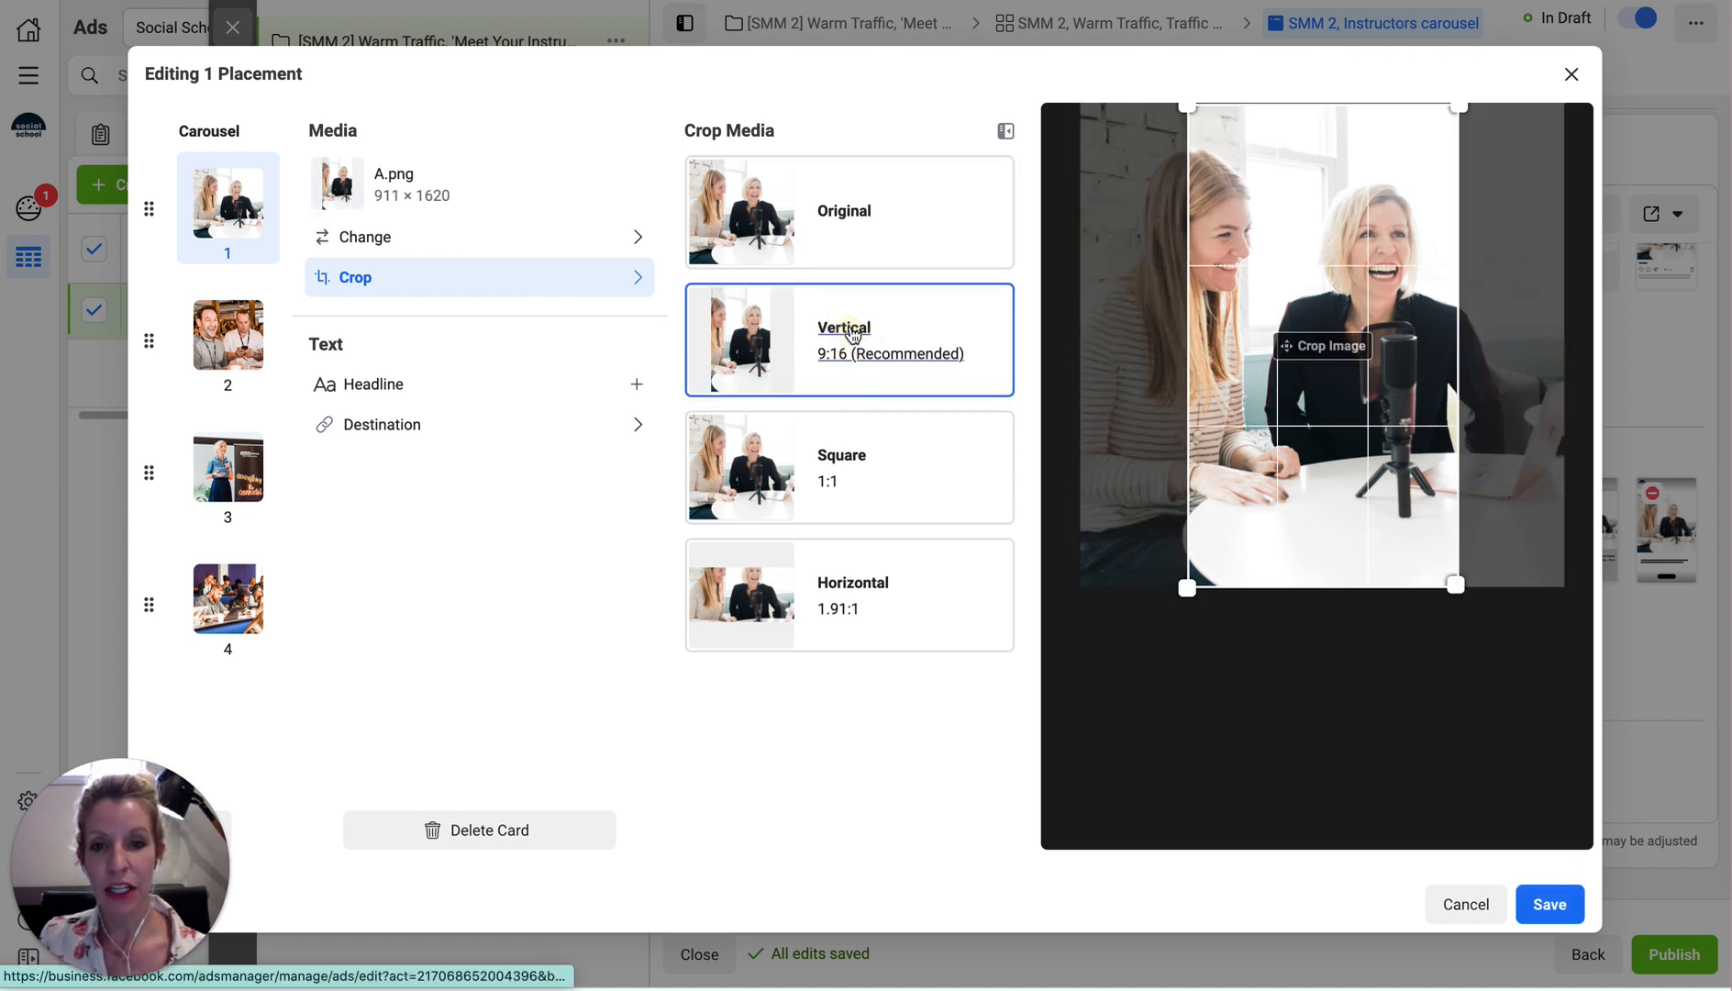
Reposition the vertical crop frame so both women's faces fit inside it, and save the Instagram Stories placement.
click(1353, 422)
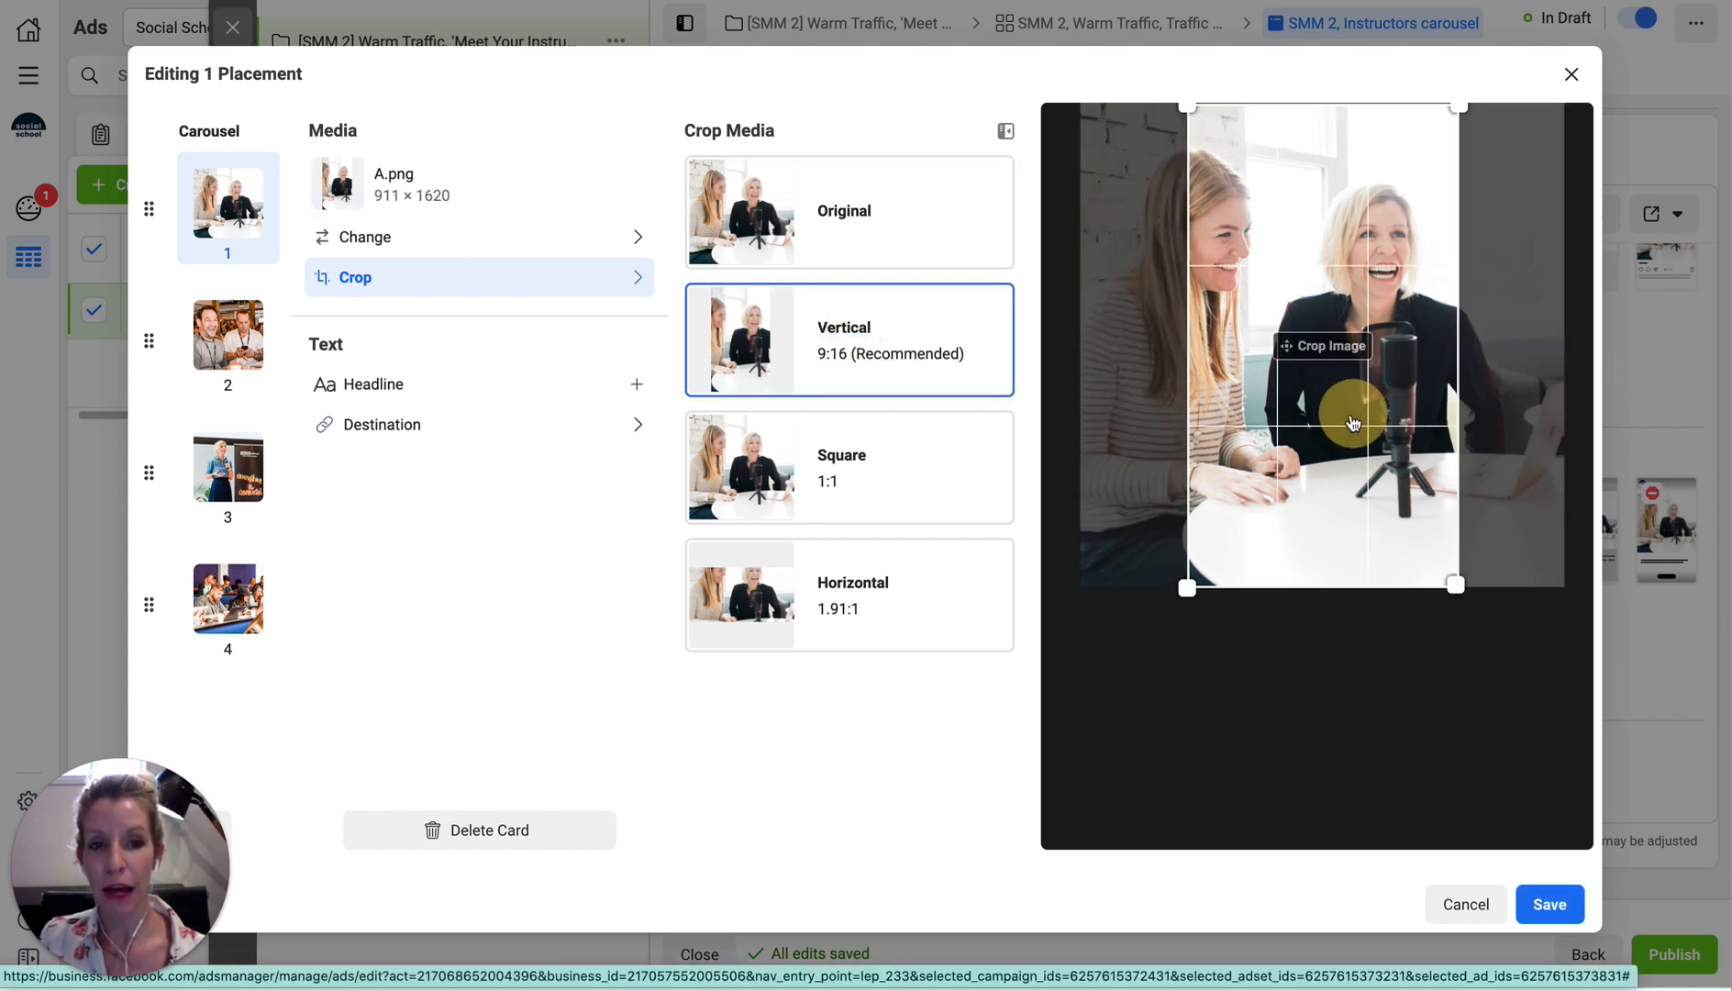
drag(1353, 422, 1394, 413)
drag(1302, 491, 1315, 496)
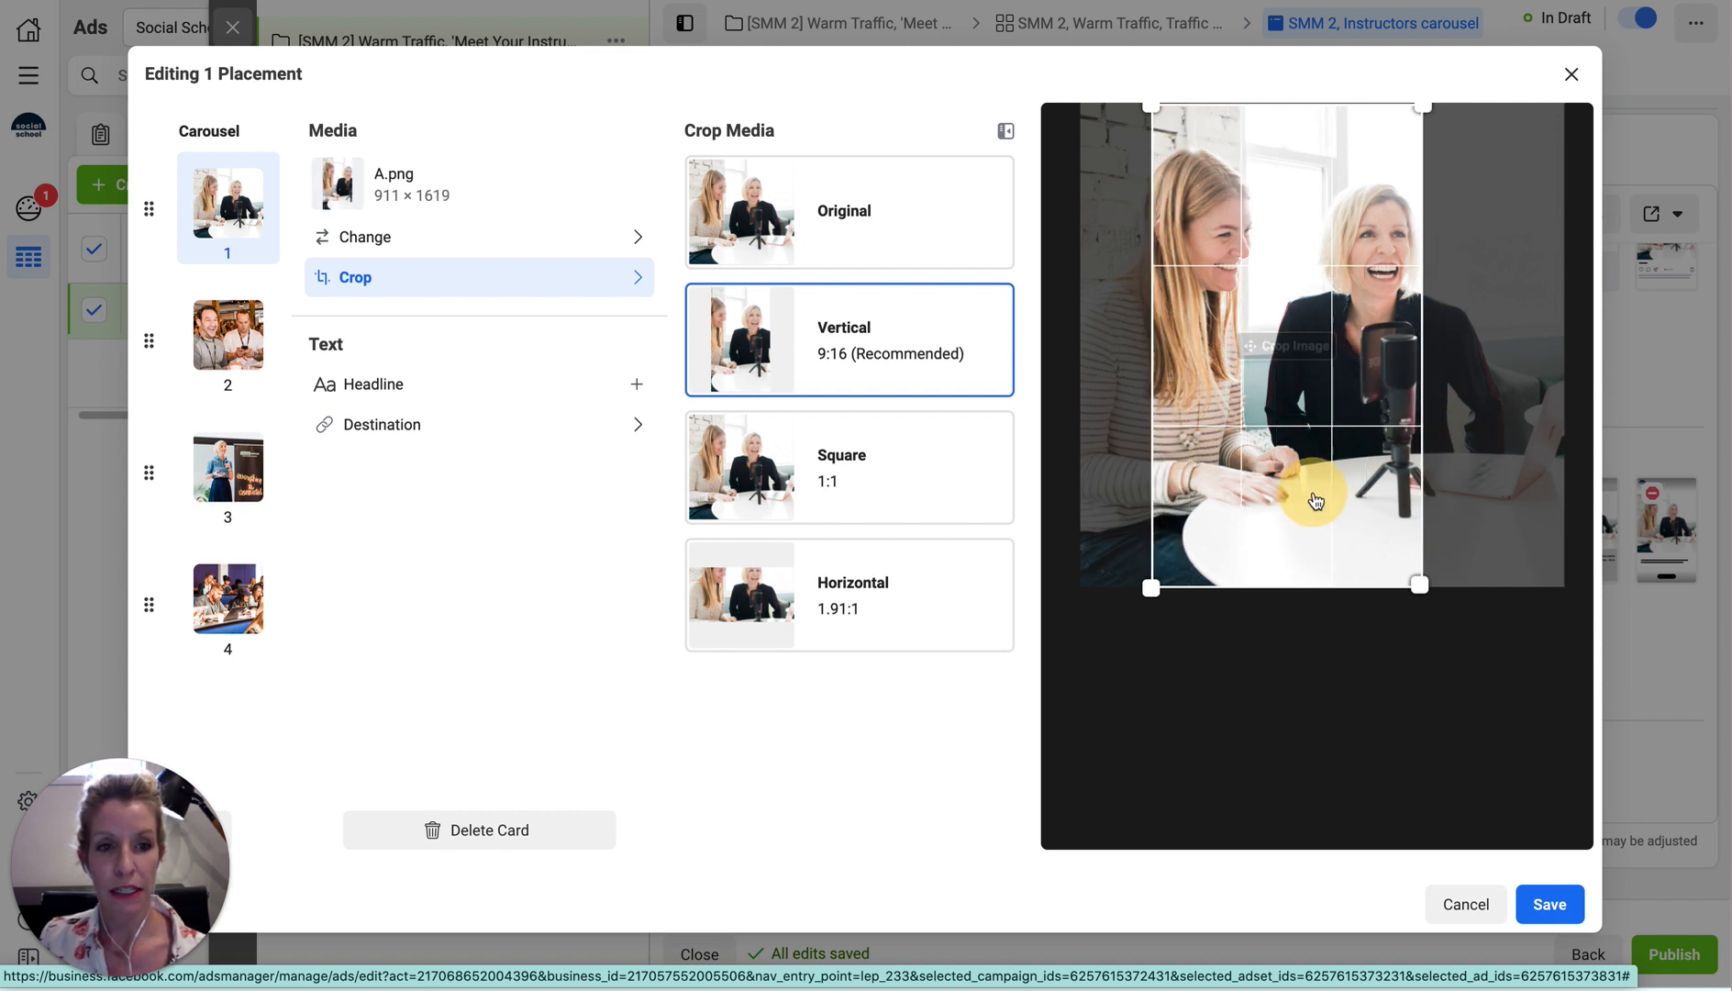
click(1538, 905)
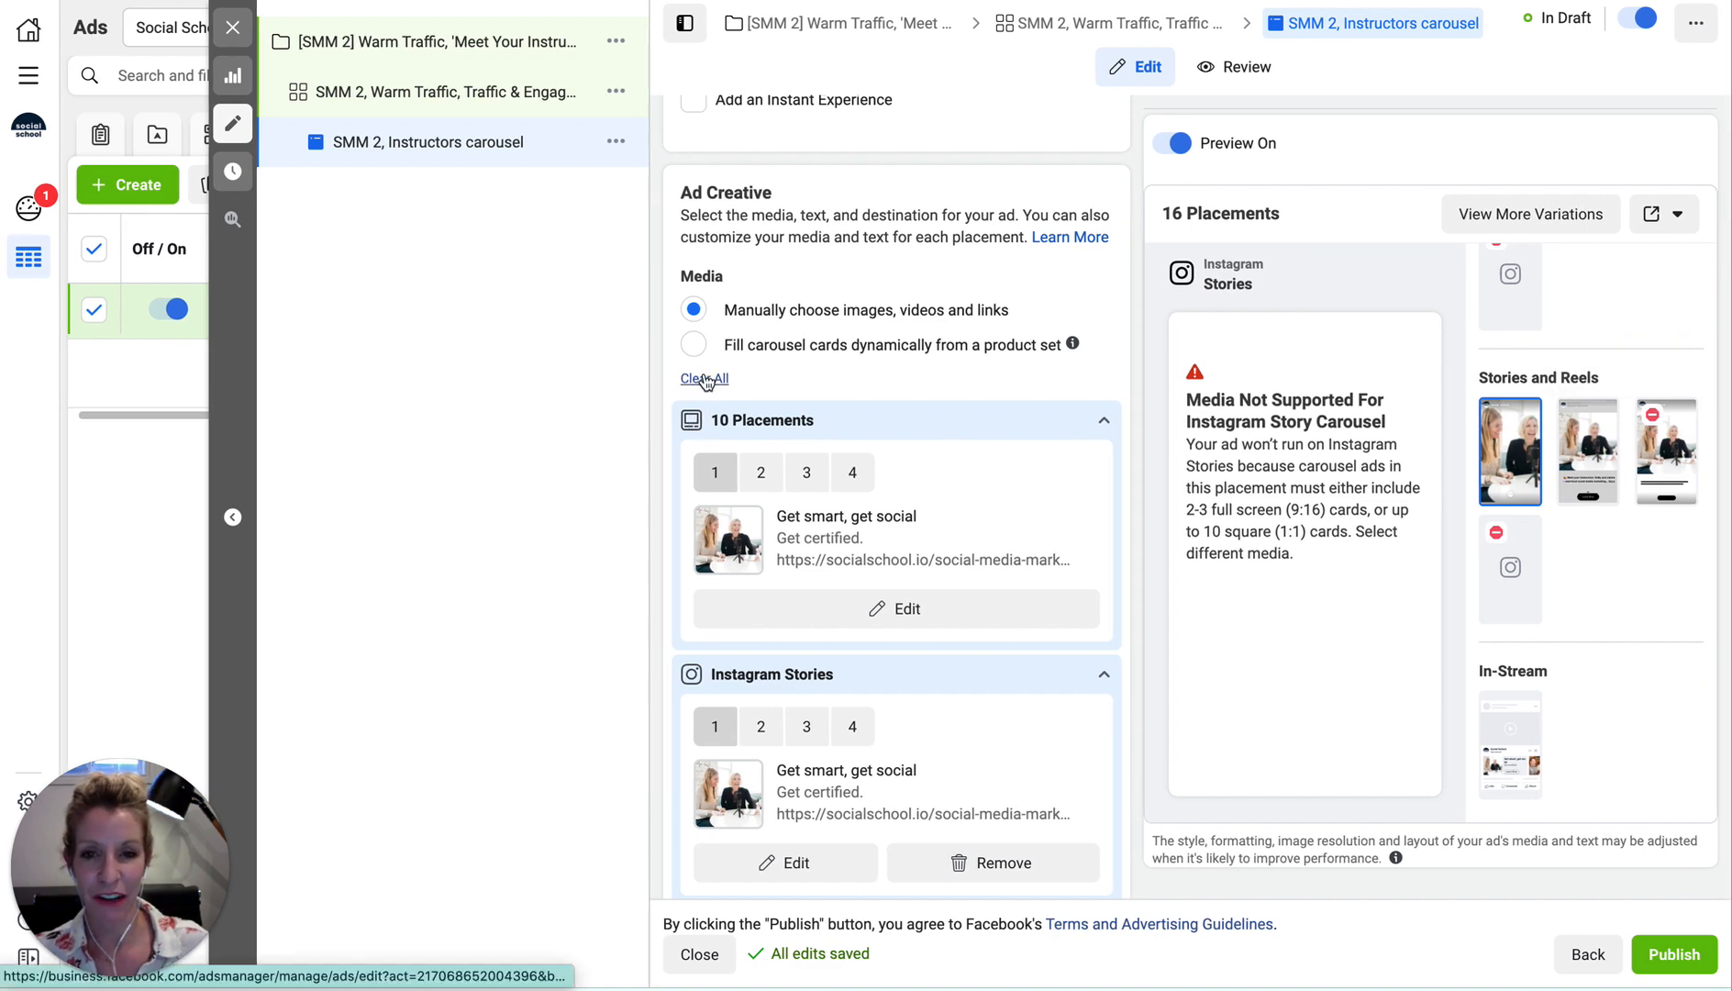
Open the 10 Placements group for editing, examine the first card's crop options and close it without changes.
click(895, 609)
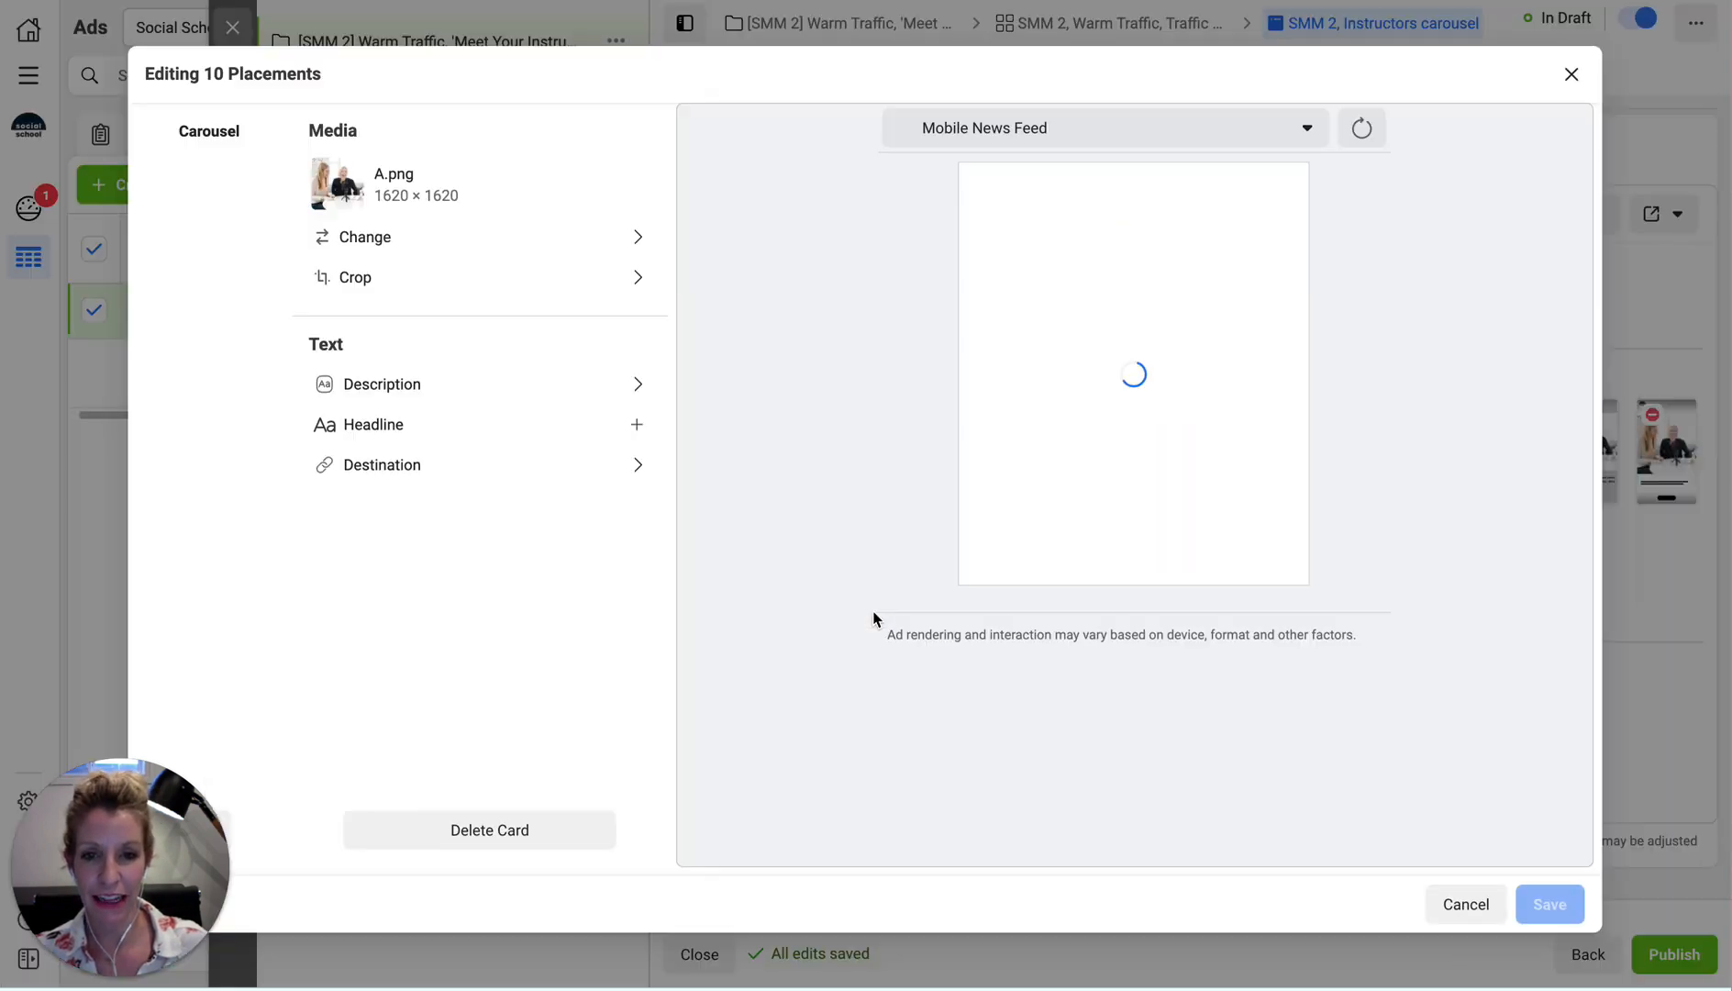
click(374, 278)
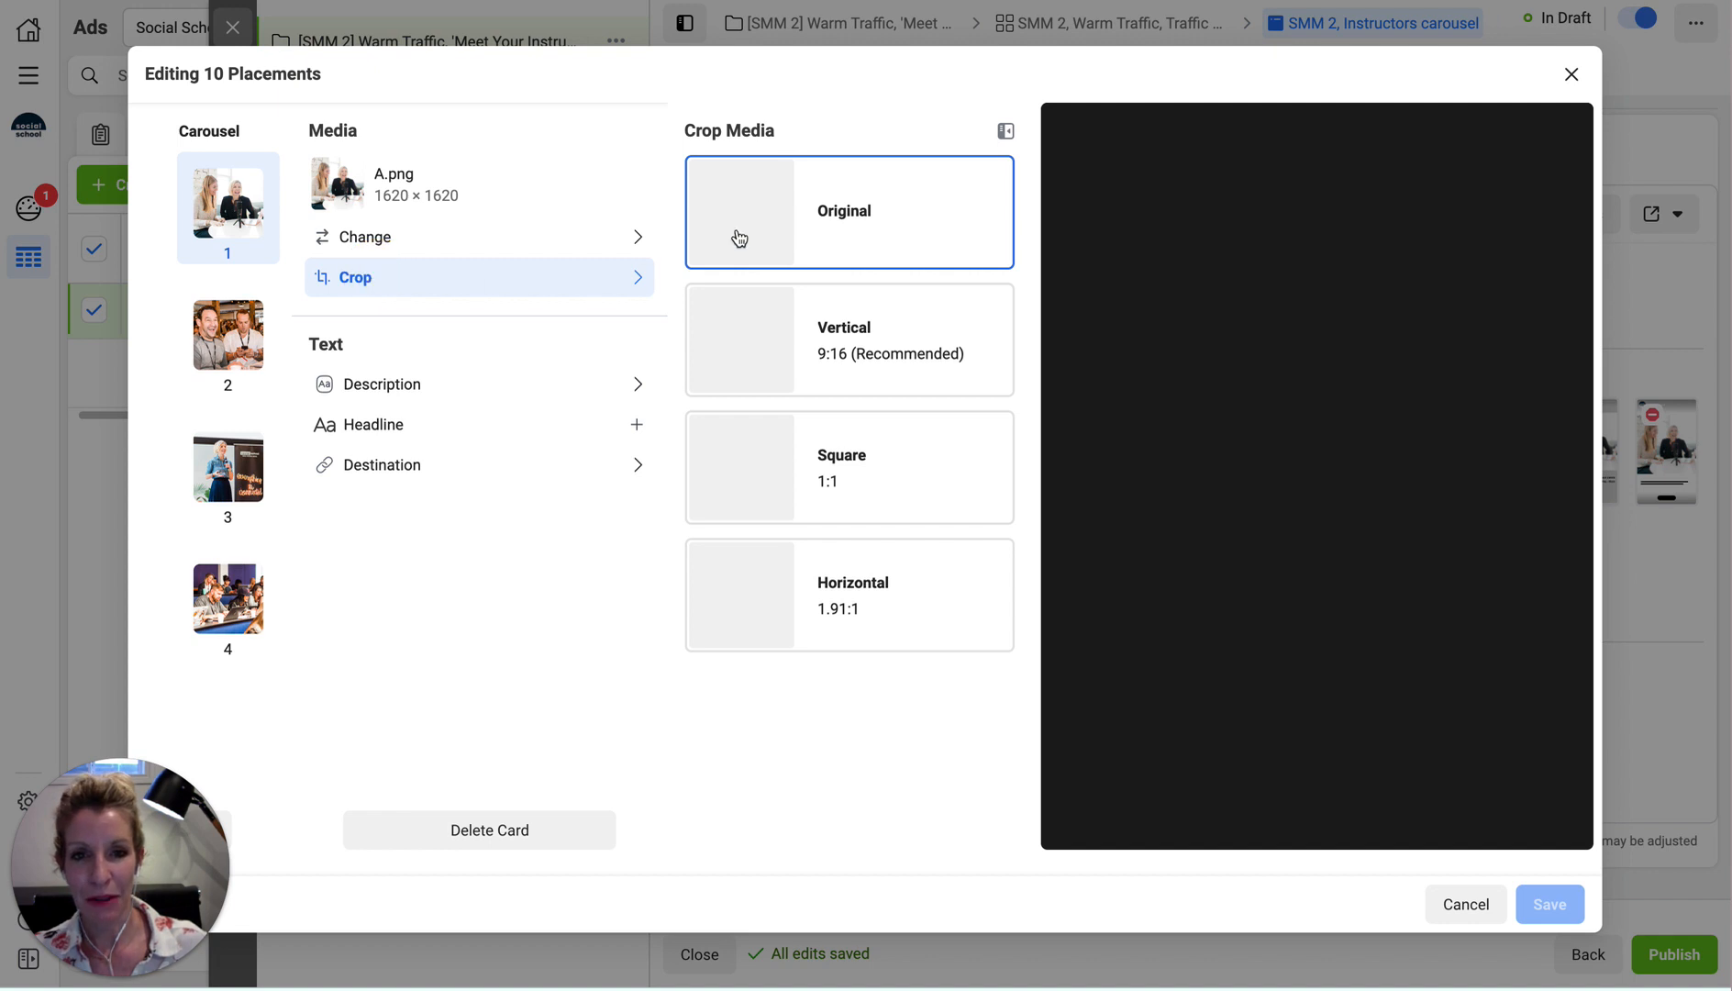
click(832, 214)
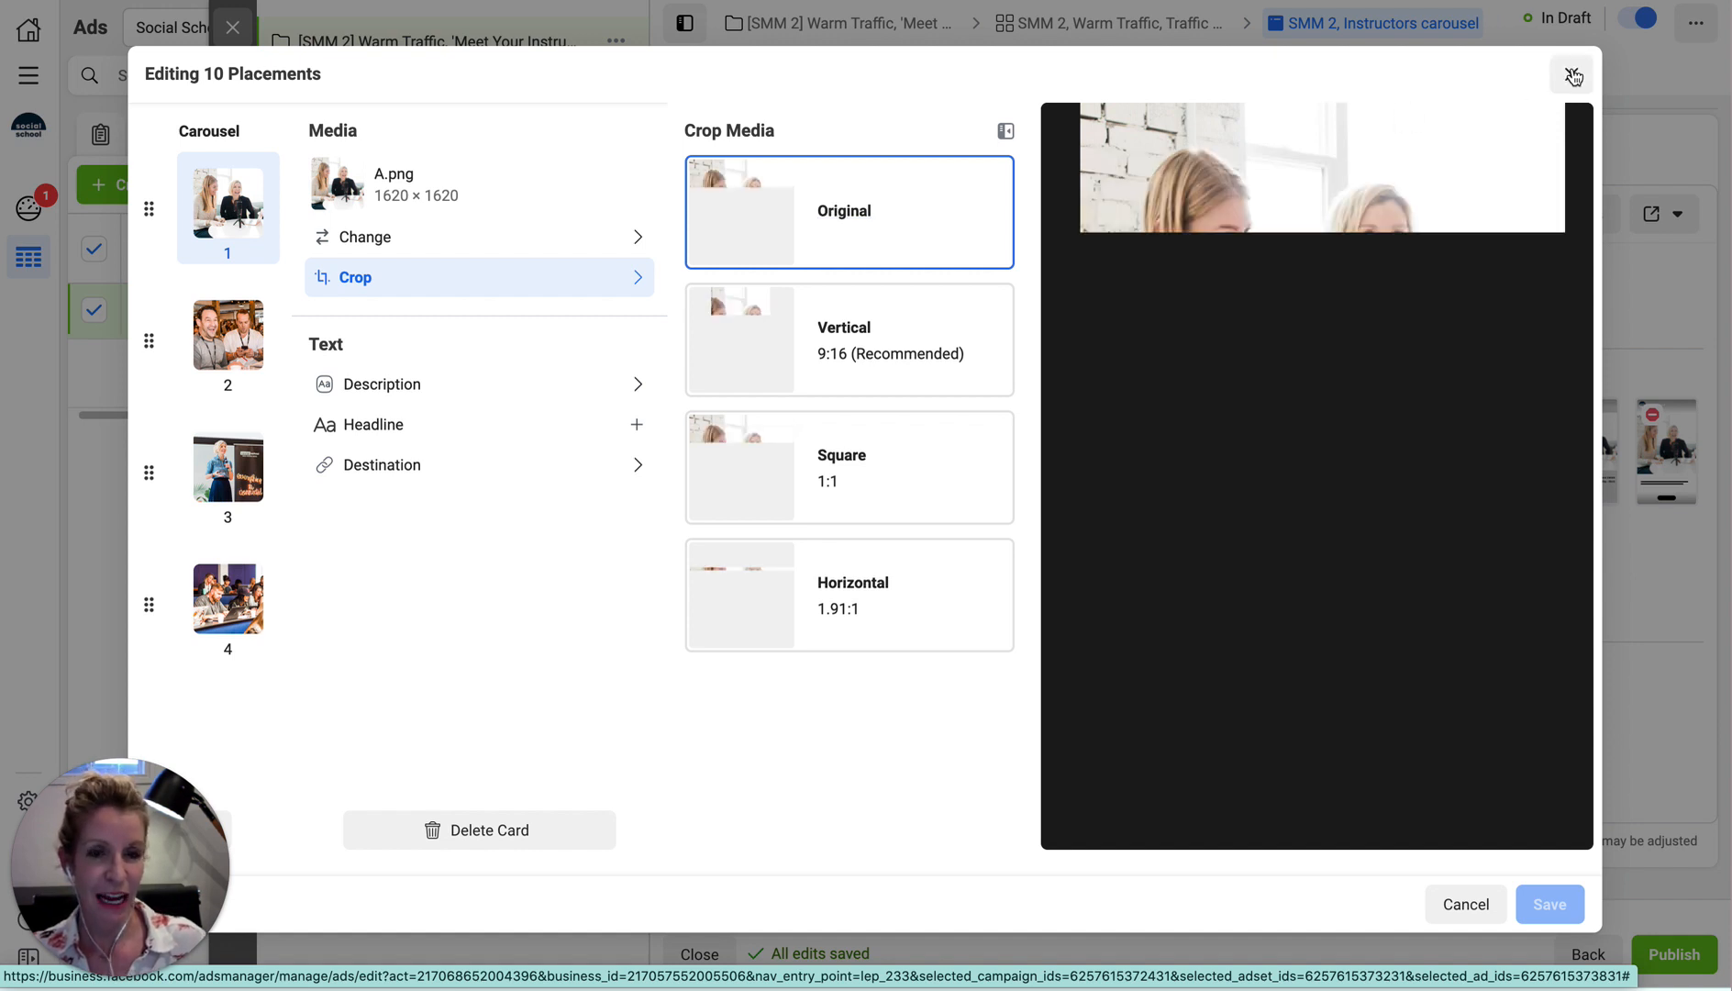
click(1269, 904)
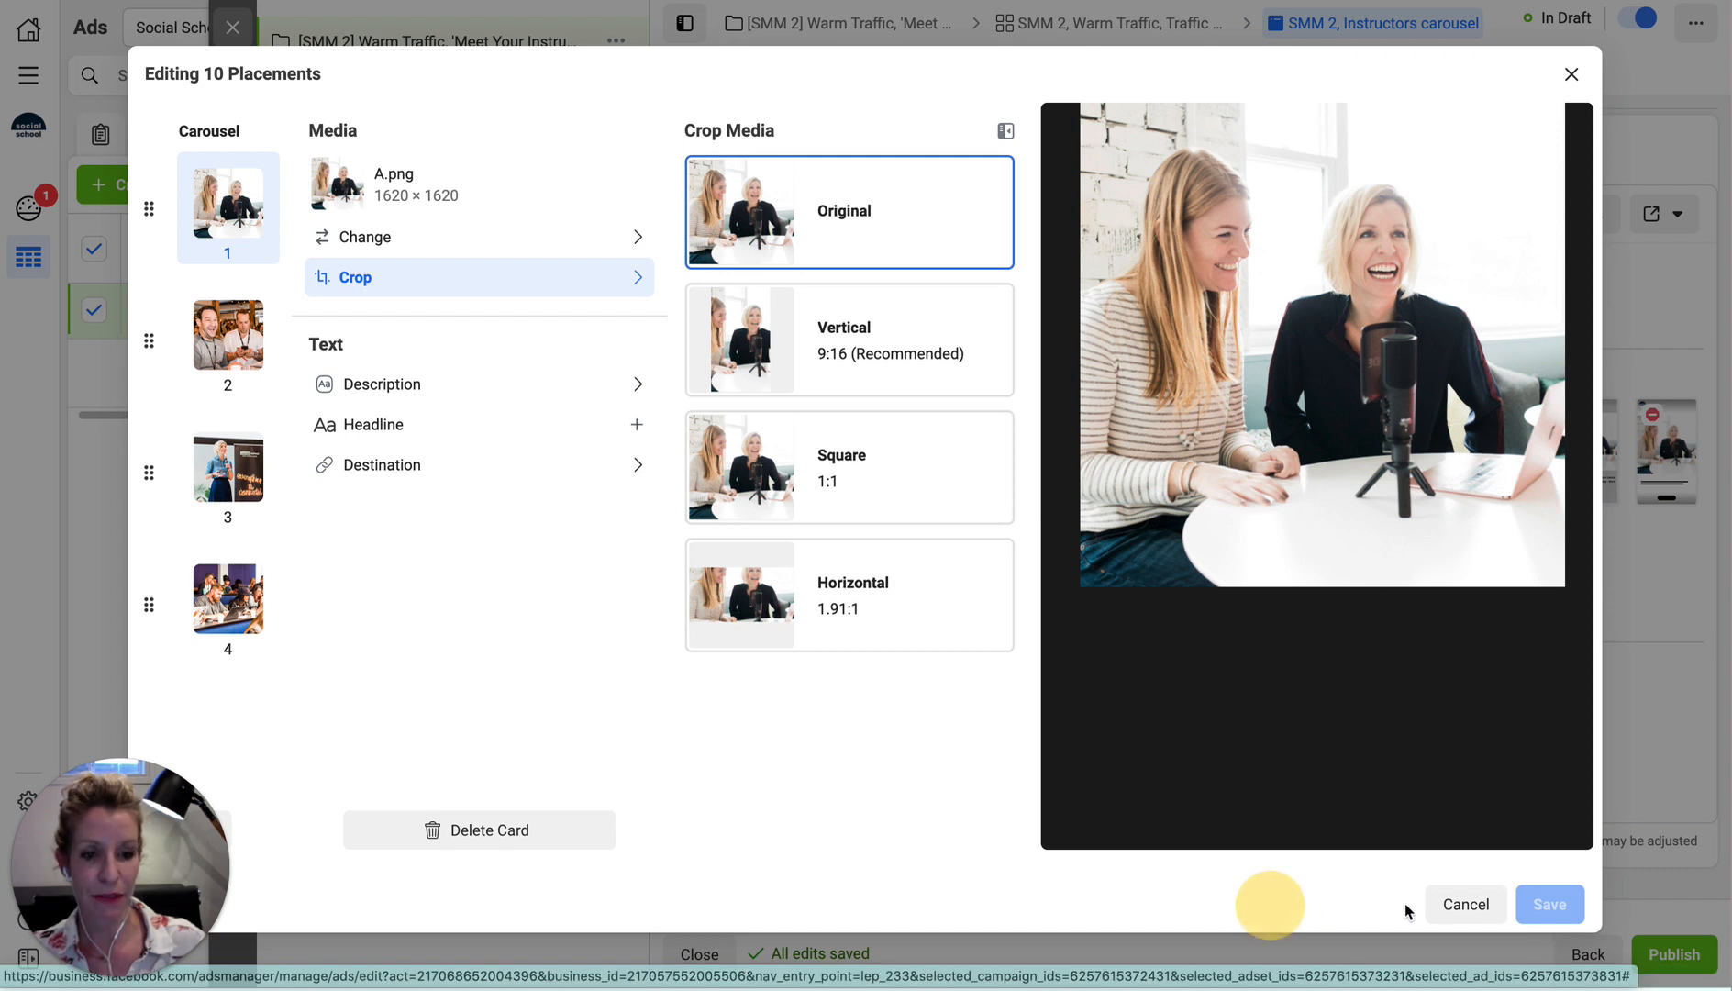
click(1570, 75)
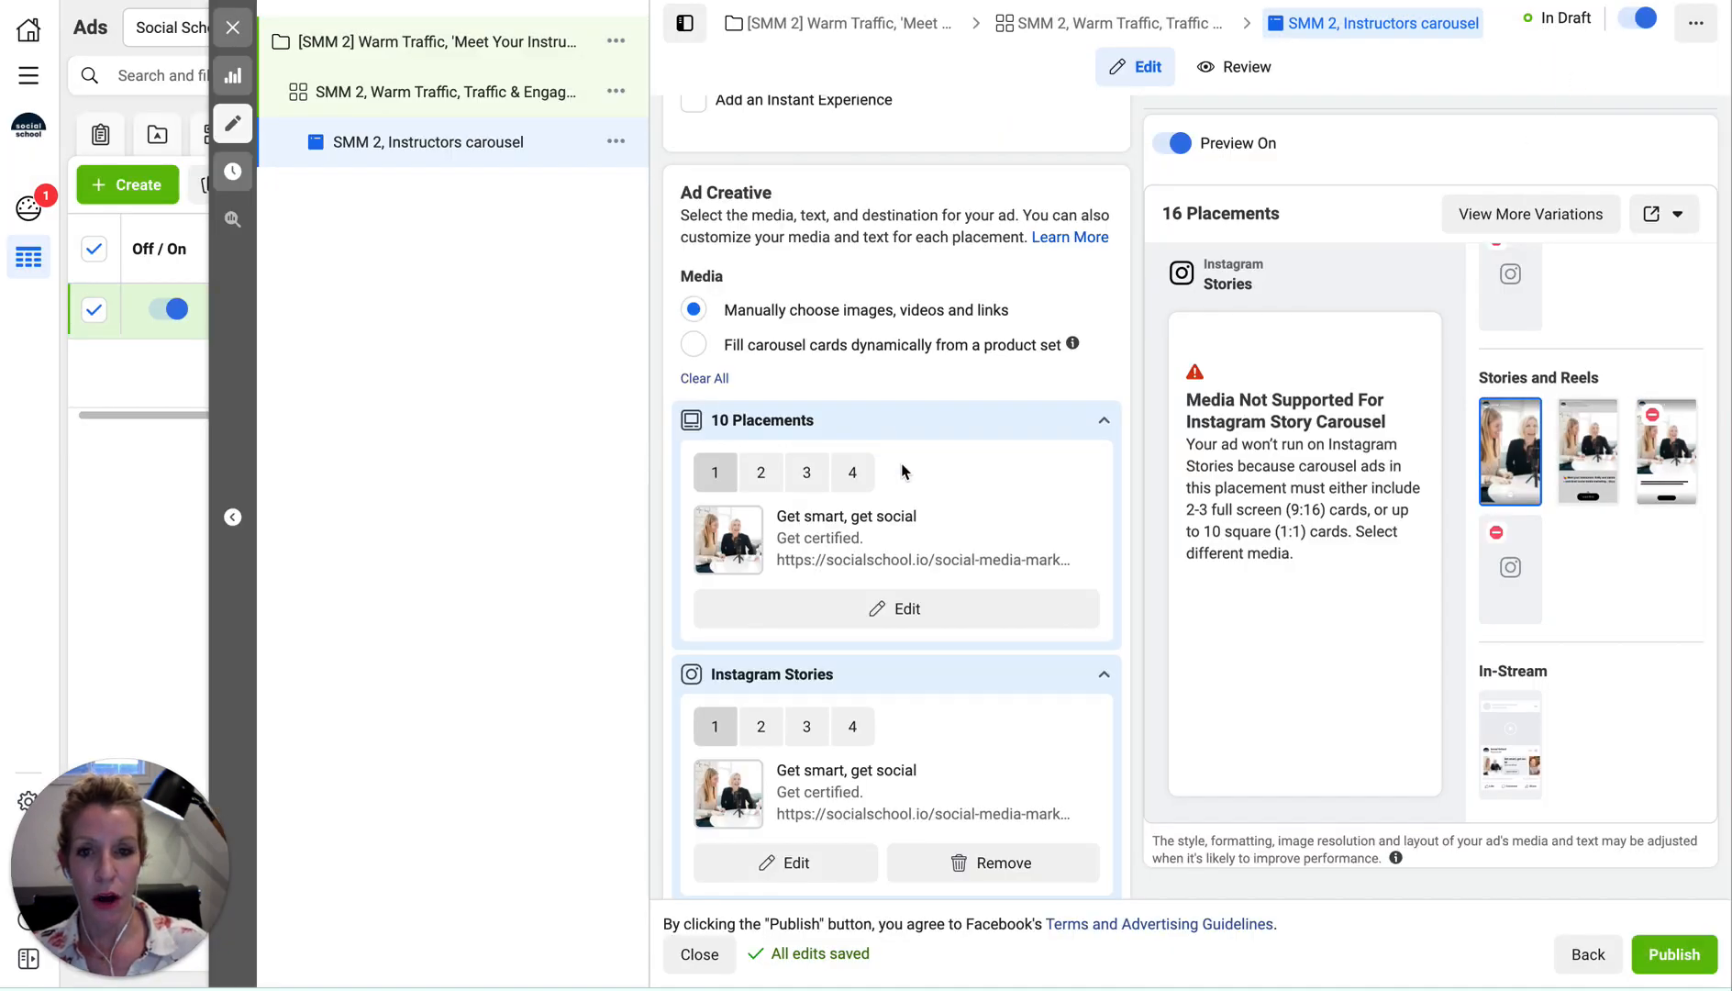
Check the ad's primary text, call to action, tracking settings and Facebook Feeds preview, and publish the Instructors carousel ad.
scroll(955, 516, down, 2)
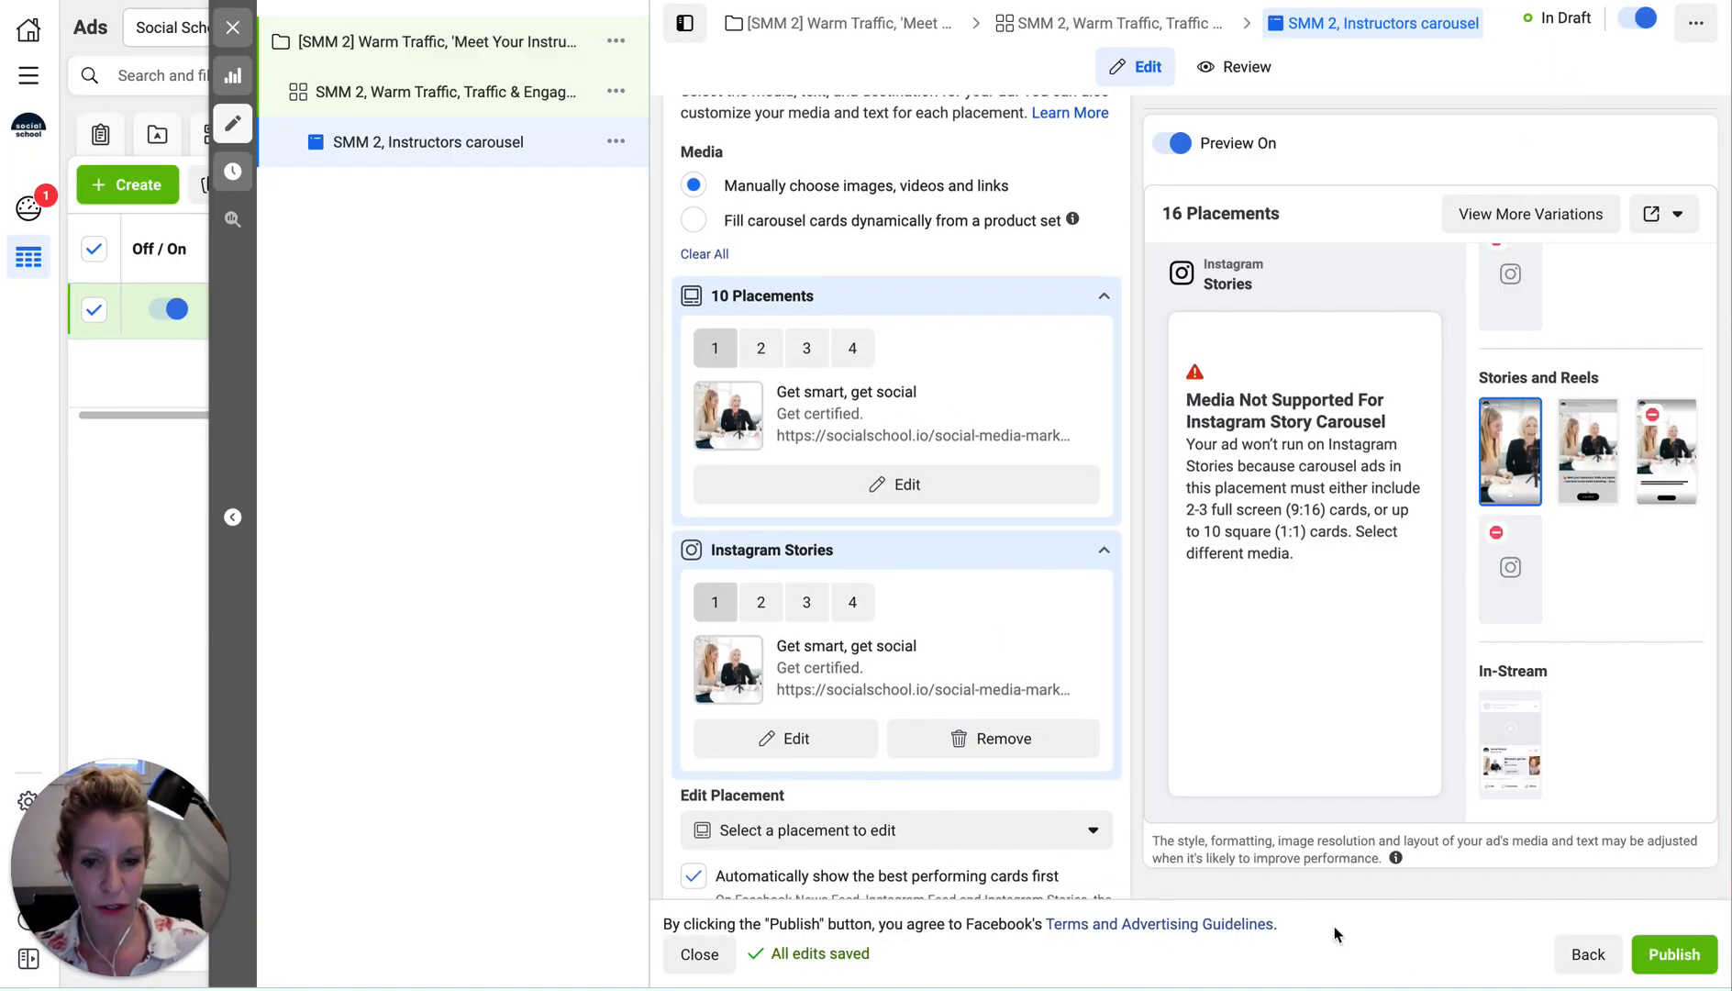
scroll(992, 704, down, 12)
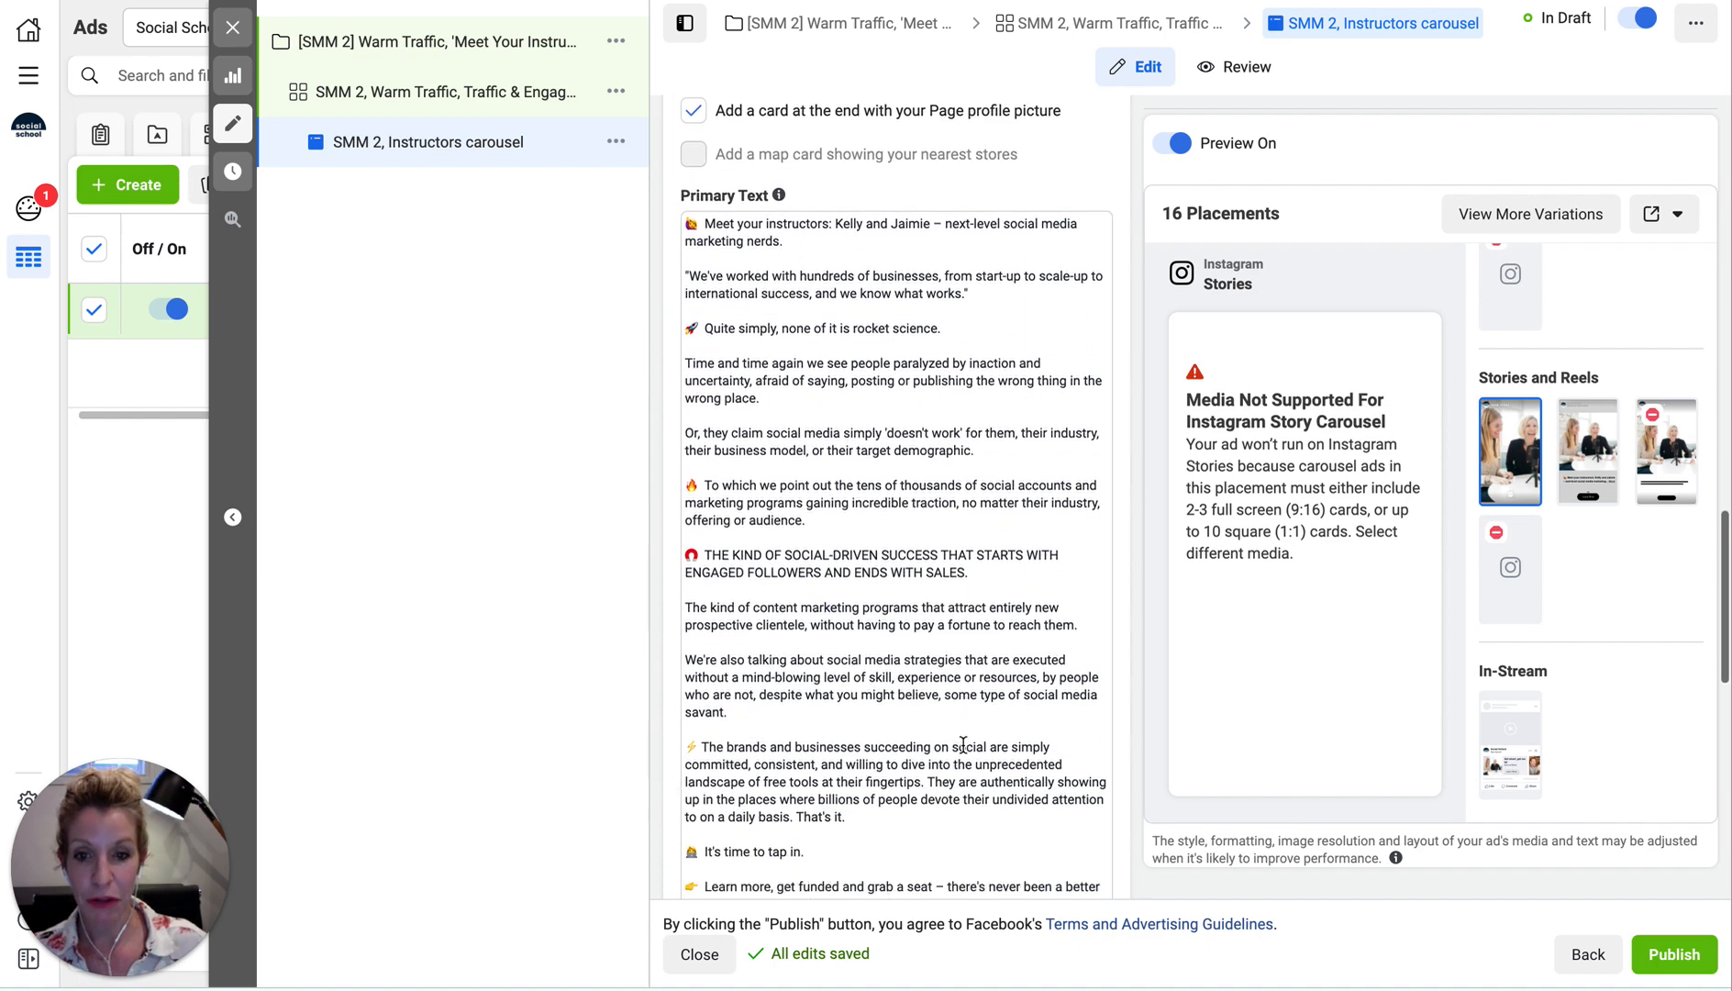
scroll(964, 748, down, 8)
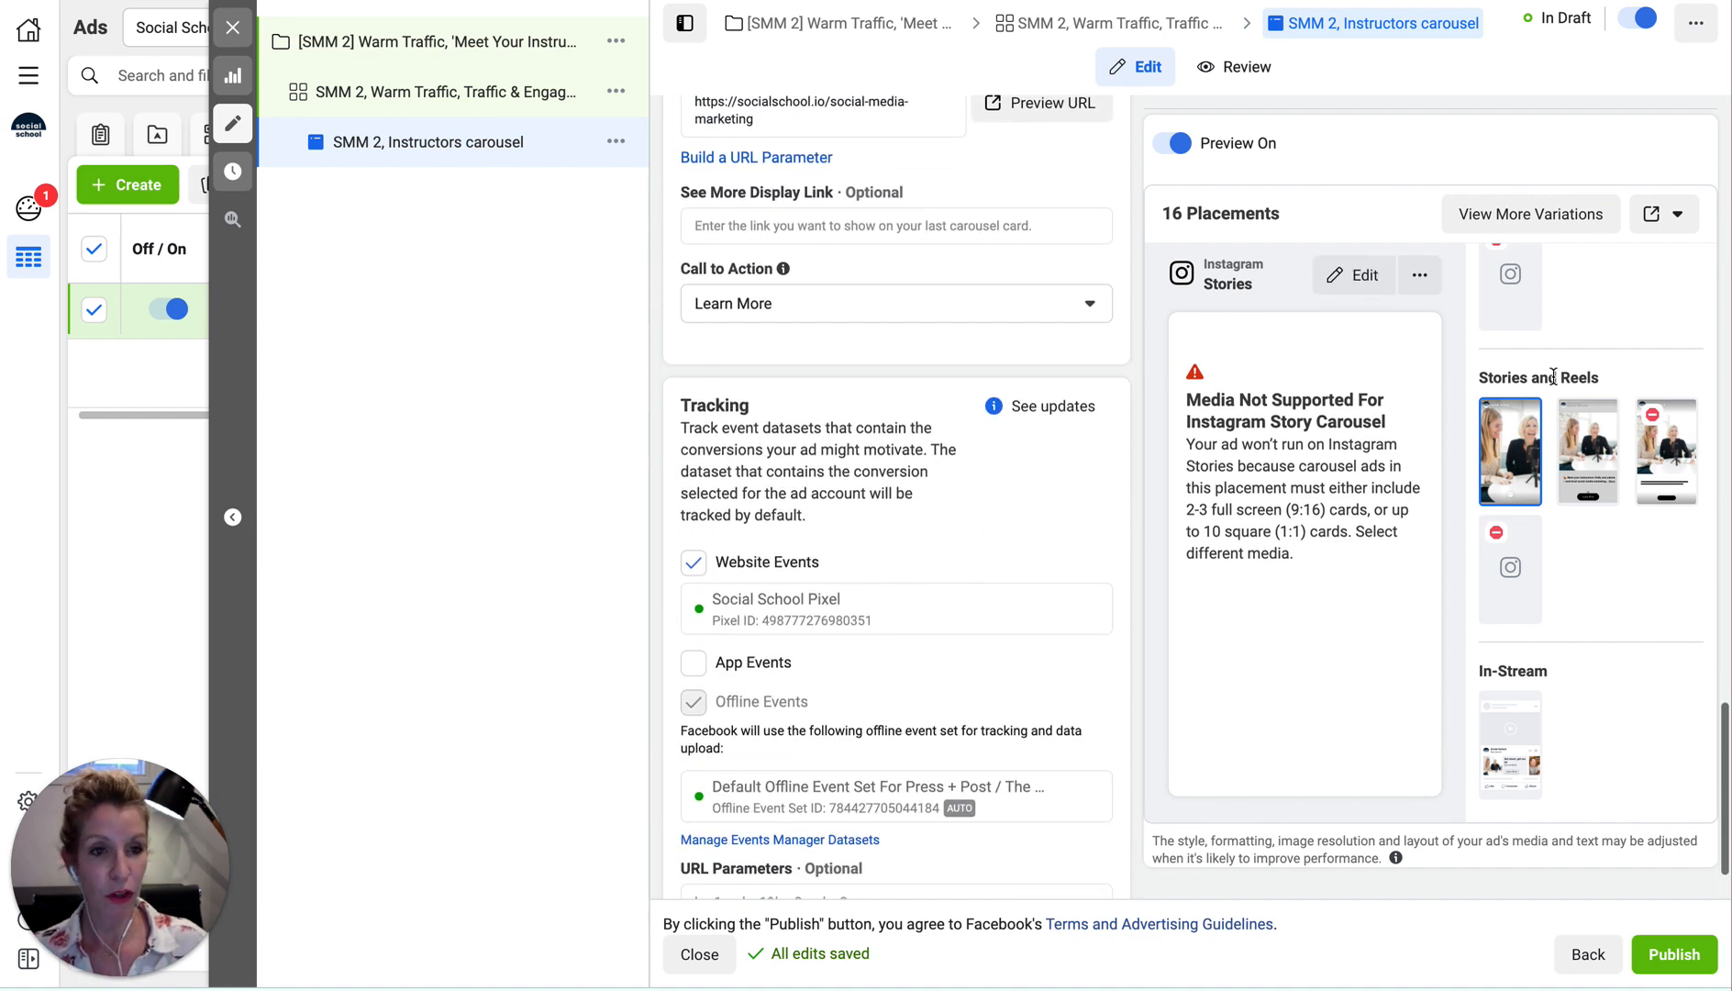
scroll(1522, 429, up, 3)
click(1490, 340)
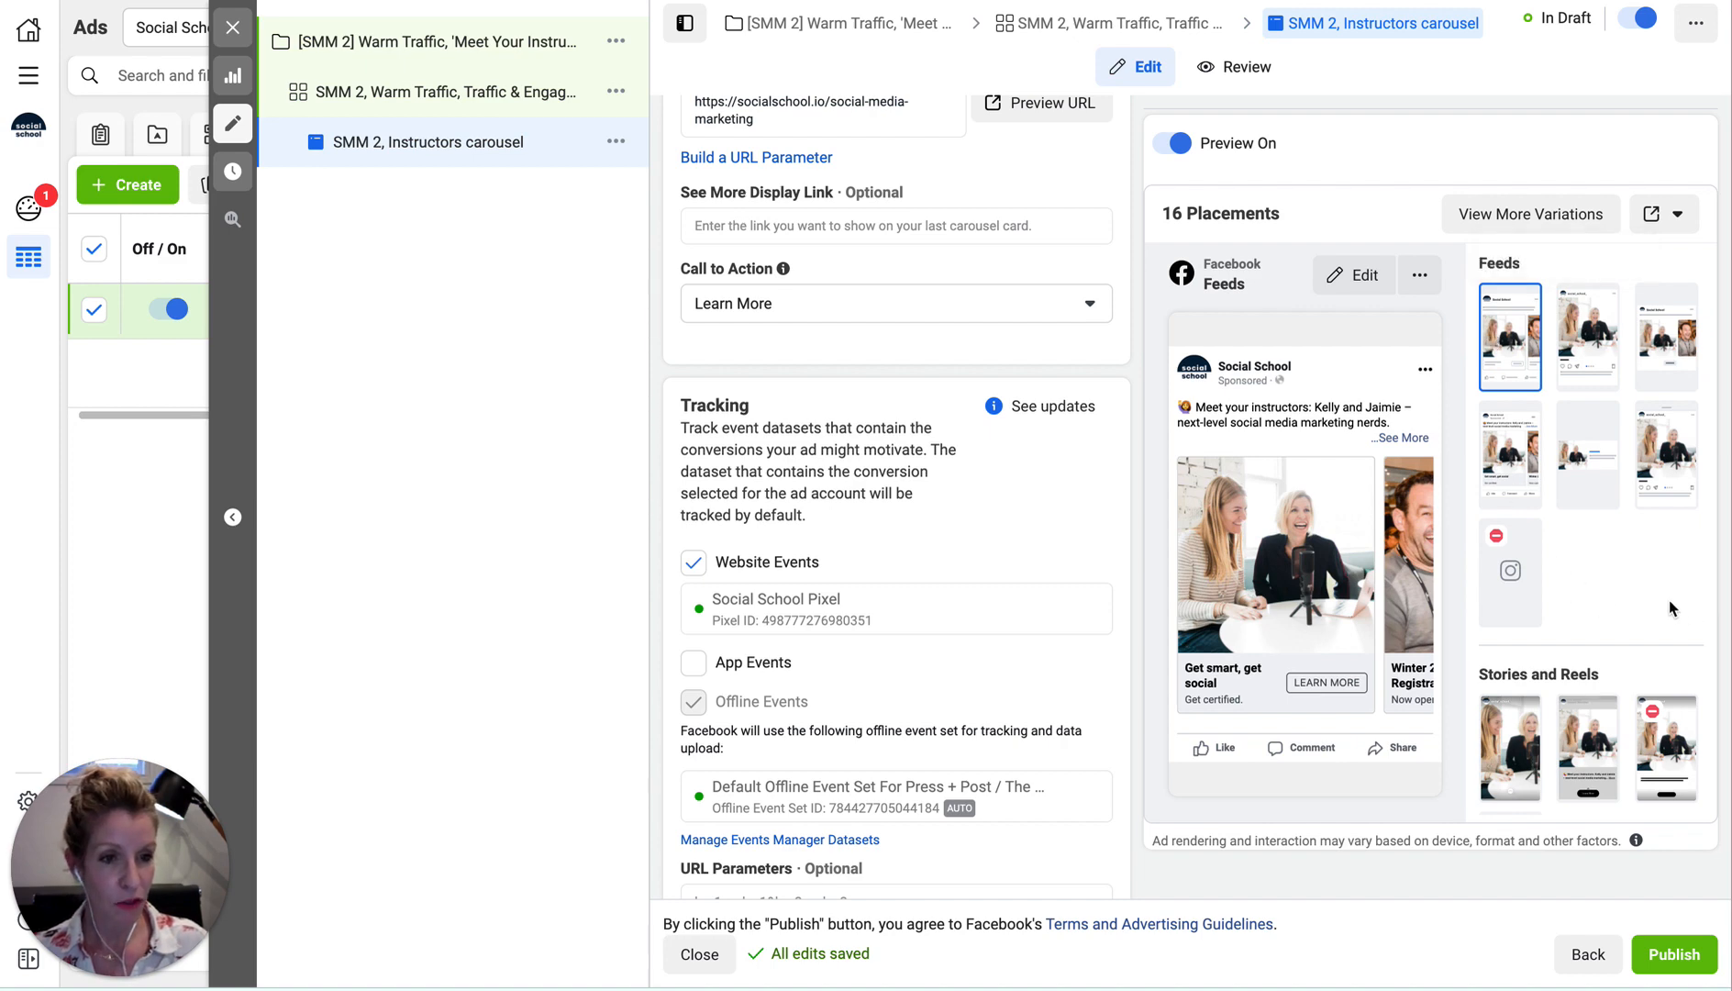
click(1673, 954)
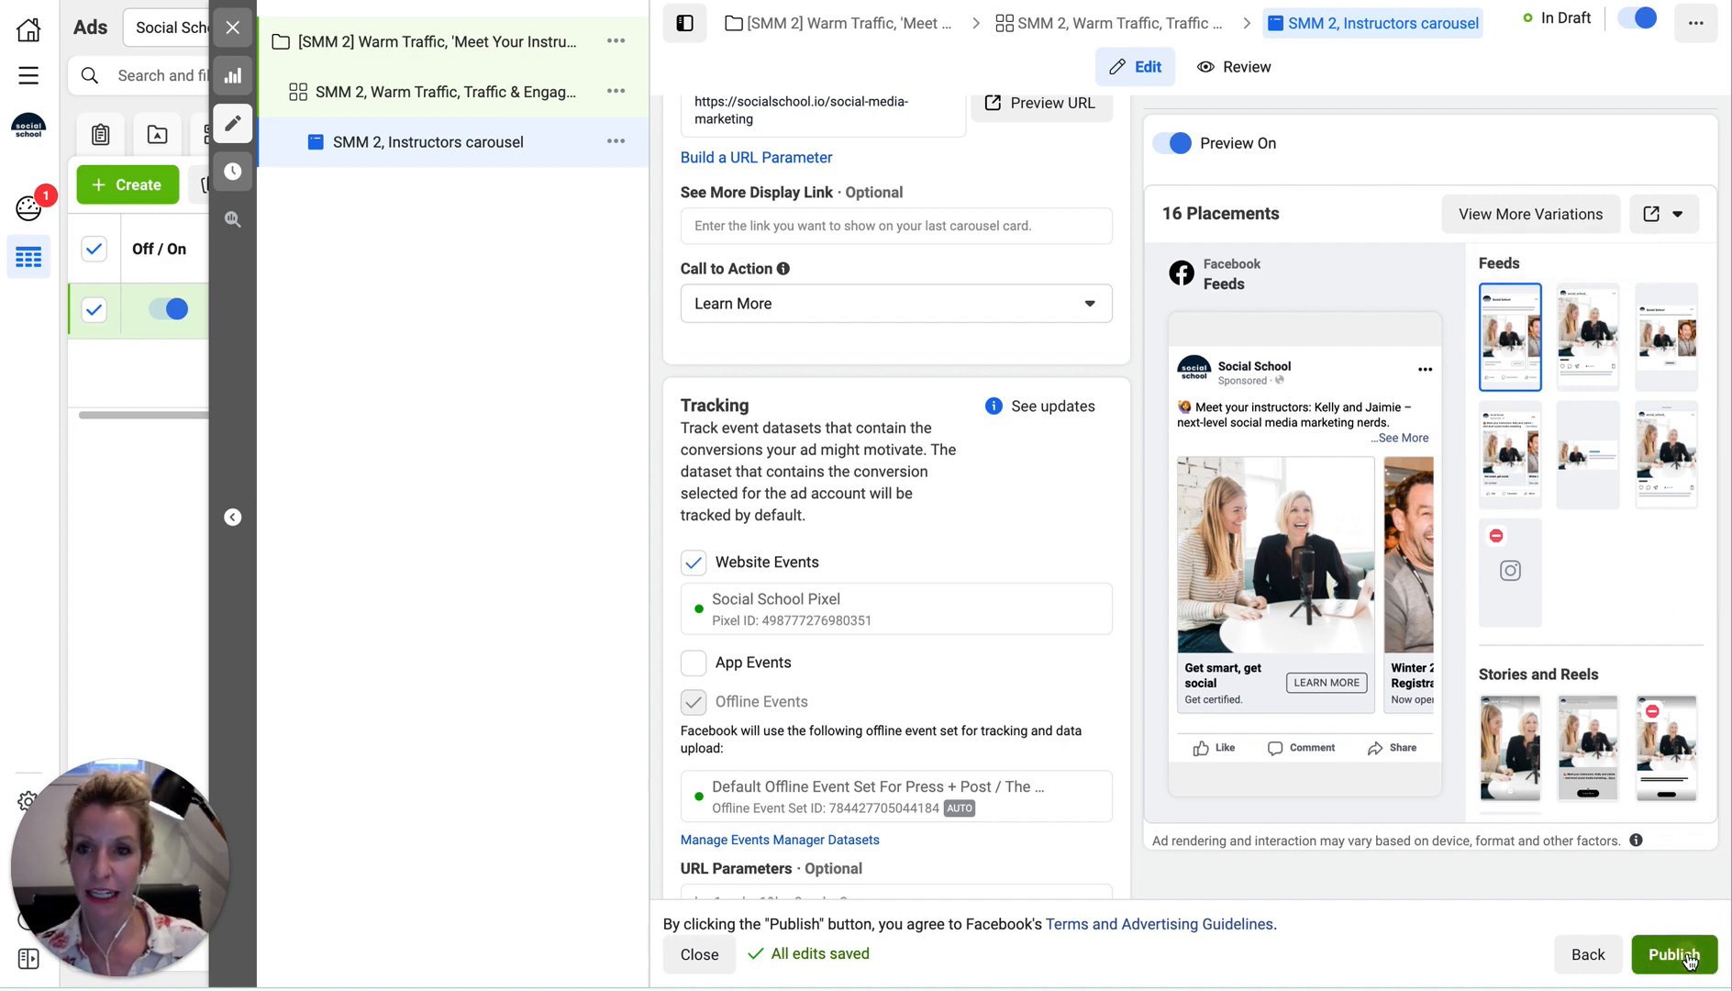